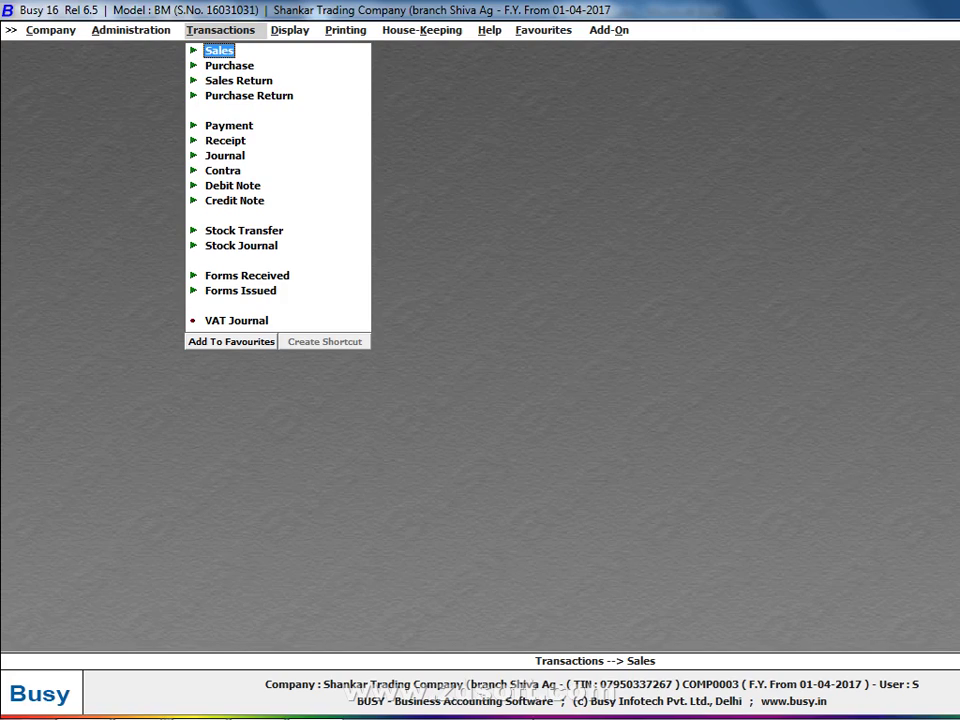
Check the handwritten ledger photo, then start a new purchase voucher via Transactions > Purchase > Add
click(257, 700)
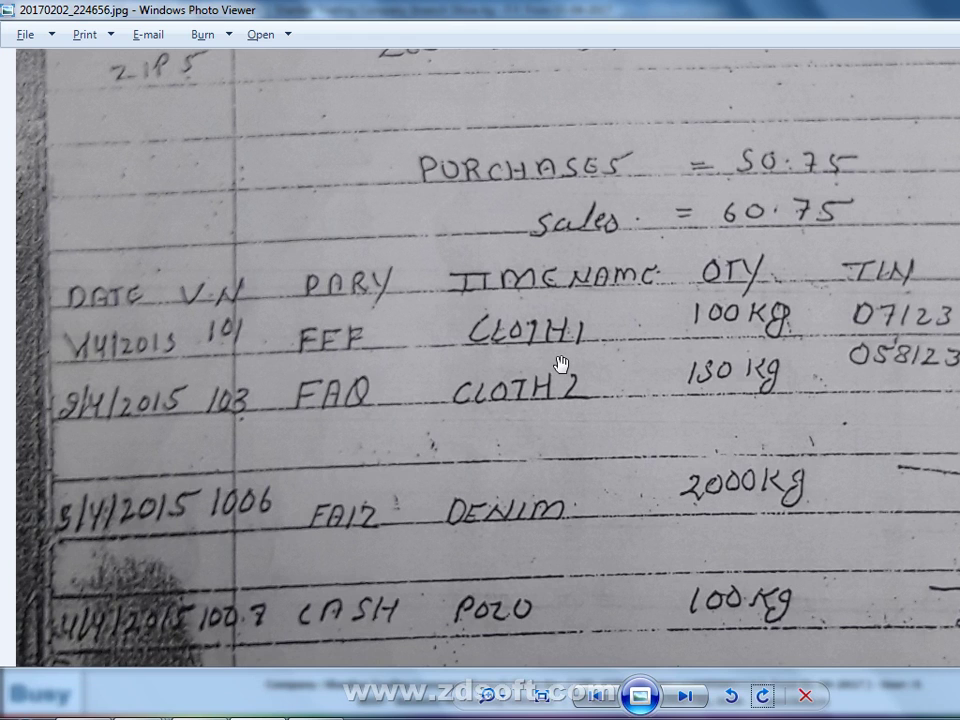
key(alt+F4)
key(Down)
key(Return)
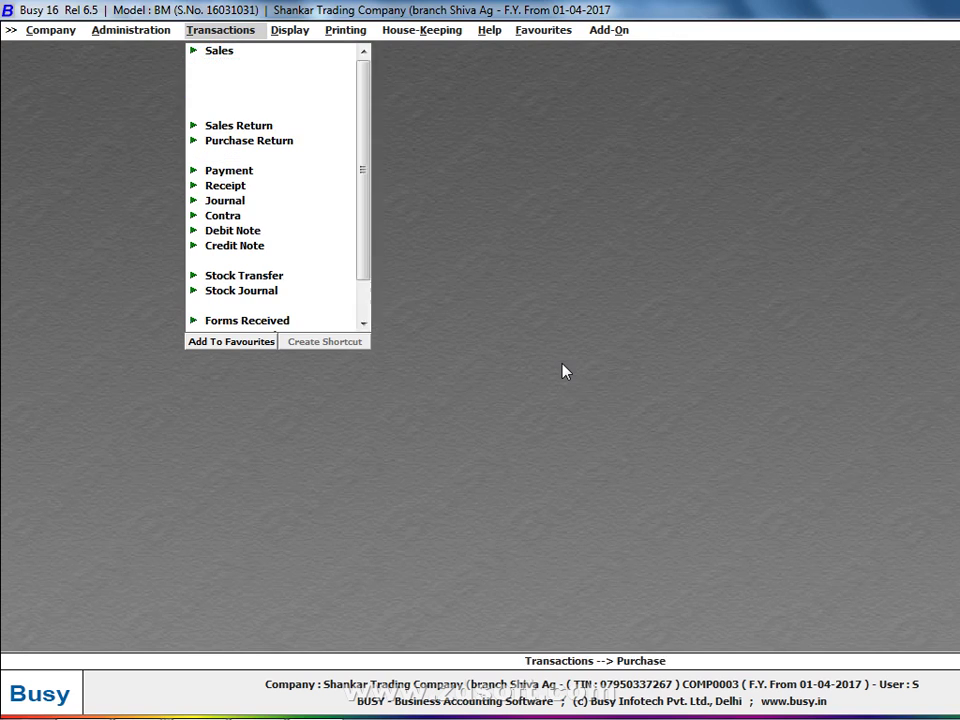
key(Return)
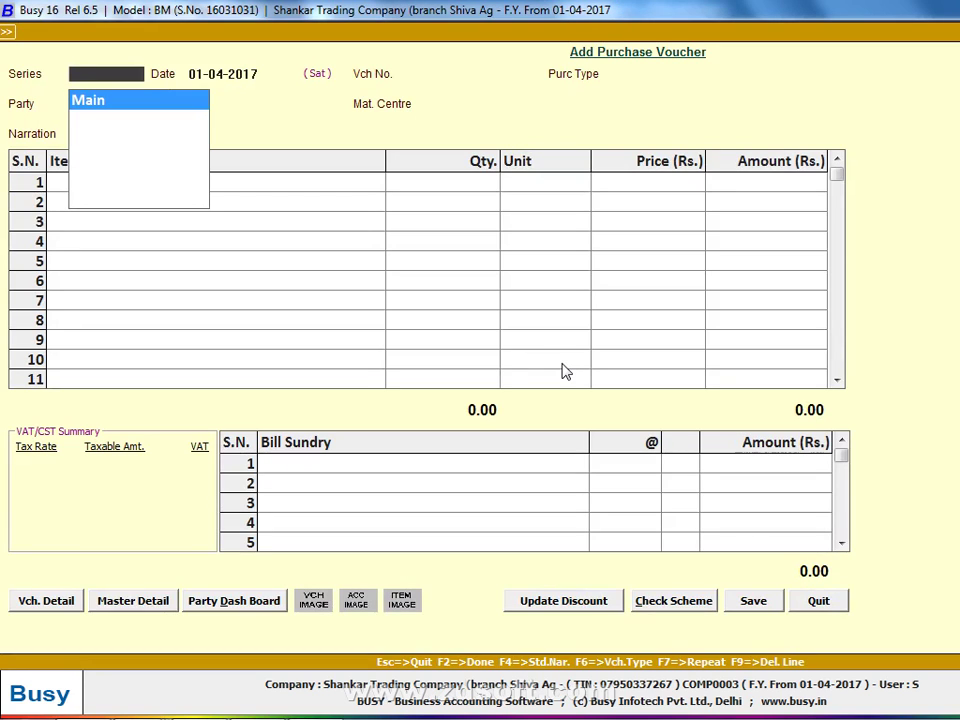
Accept series Main and date 01-04-2017, and enter voucher number 101
key(Return)
key(alt+Tab)
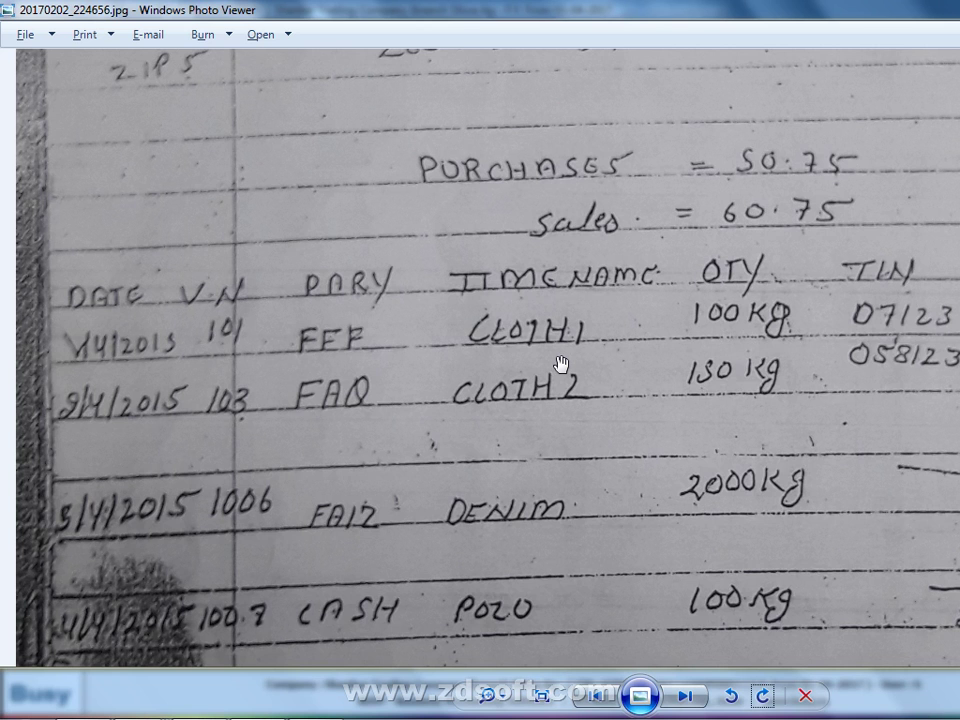
key(alt+Tab)
key(Return)
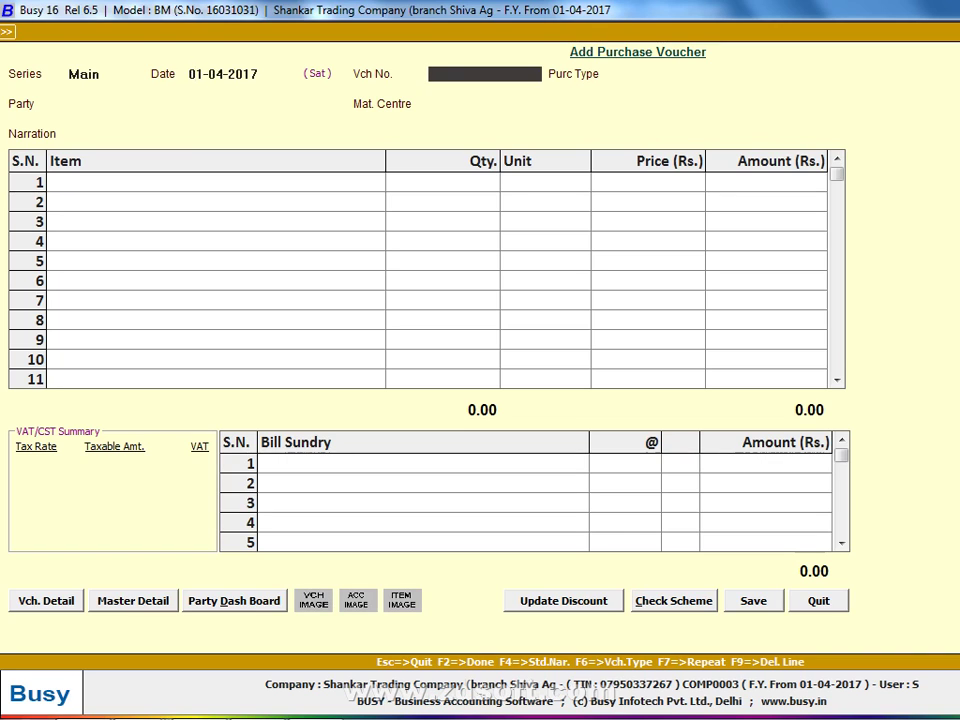
text(101)
key(Return)
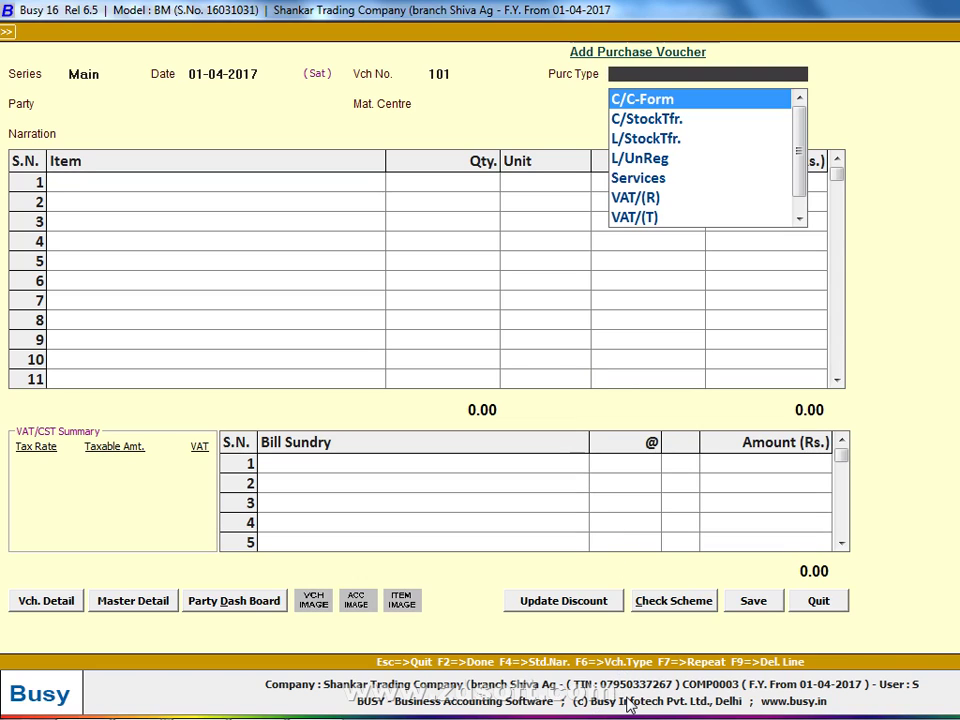
Search 'vat 5' in the purchase type list and choose VAT/5% (T)
key(alt+Tab)
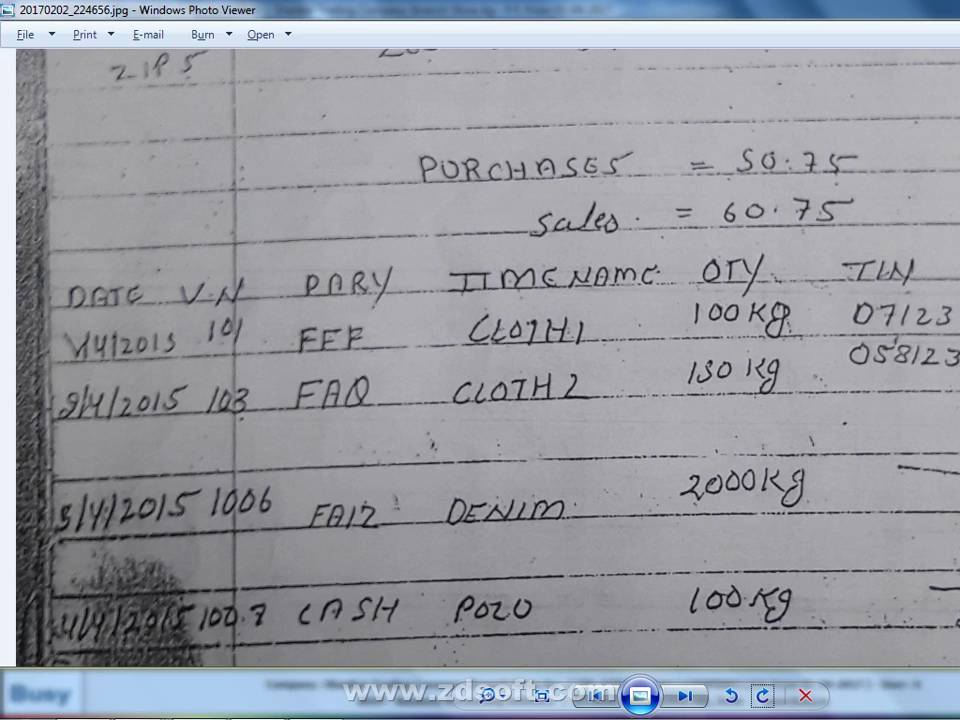
key(alt+Tab)
text(c)
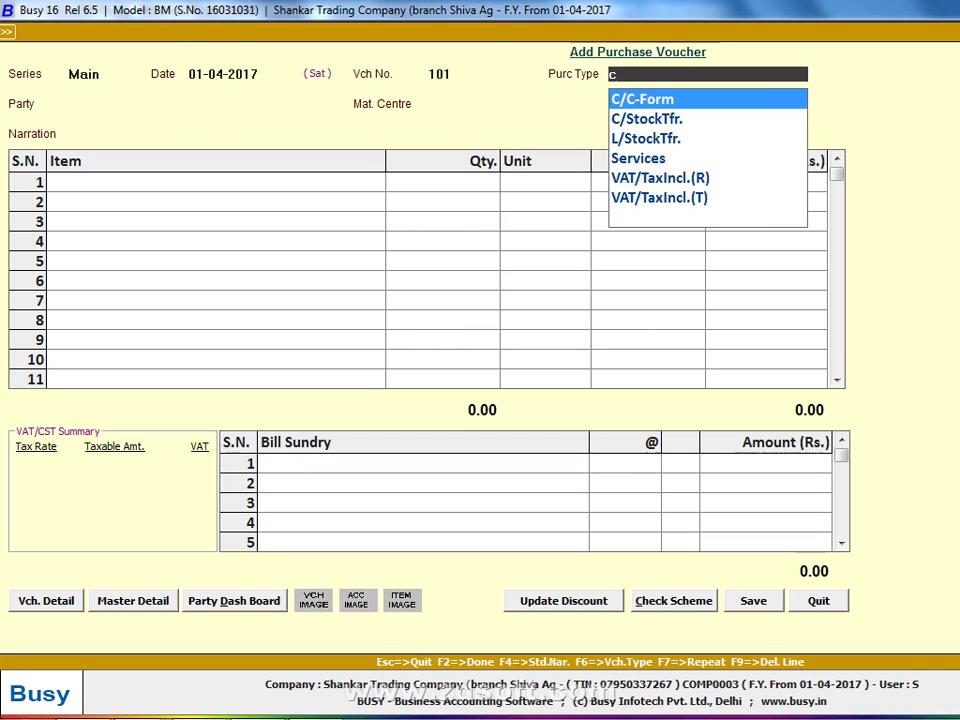
key(BackSpace)
text(vat 5)
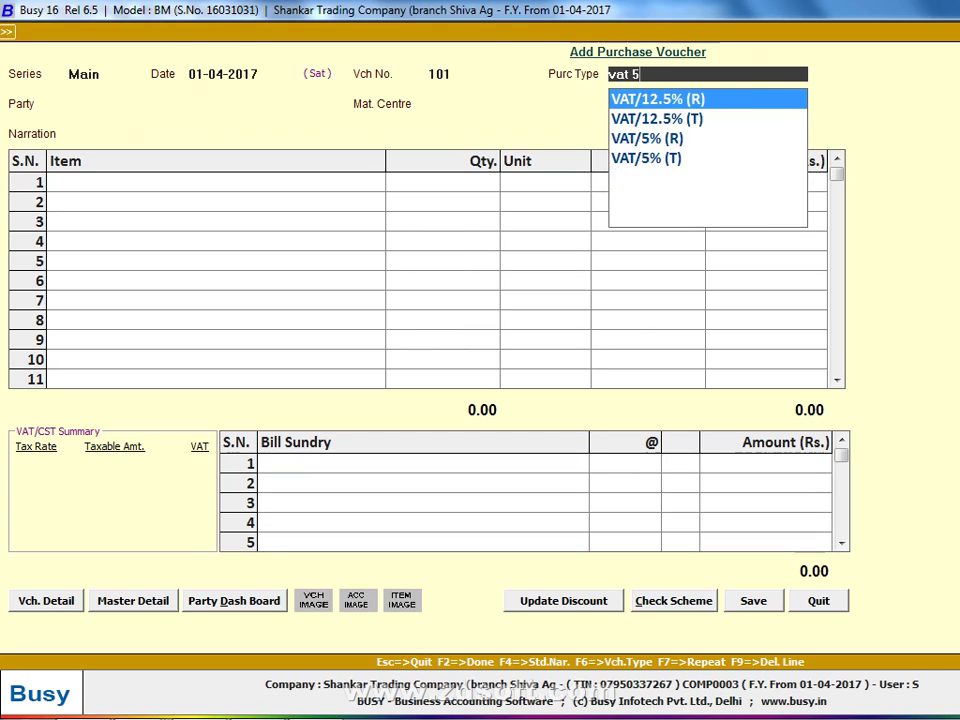
key(Down)
key(Down)
key(Down)
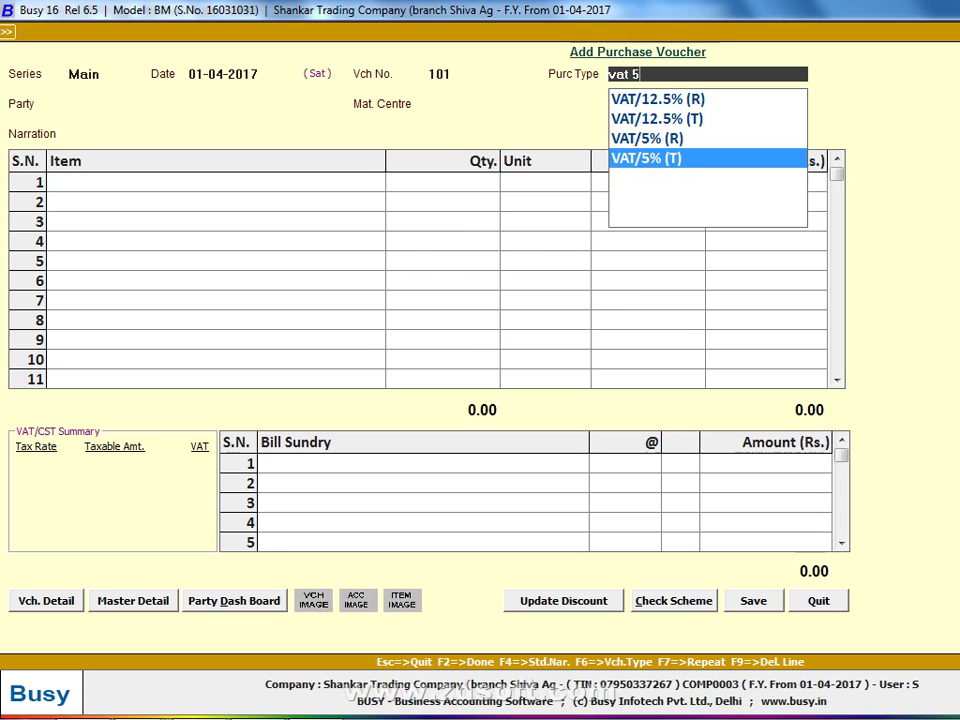
key(Up)
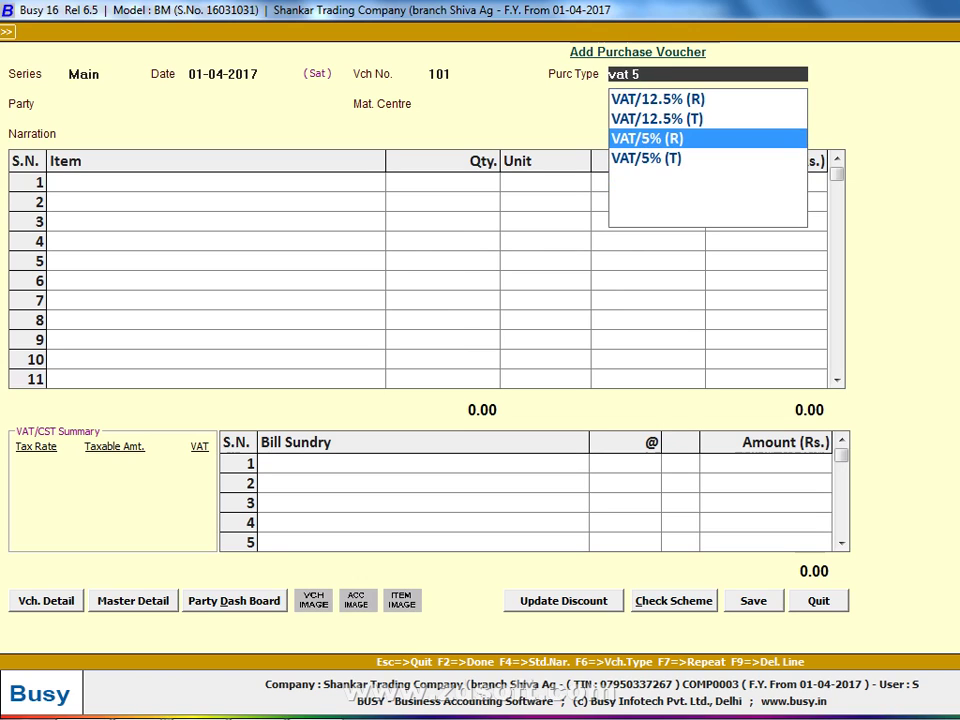
key(Down)
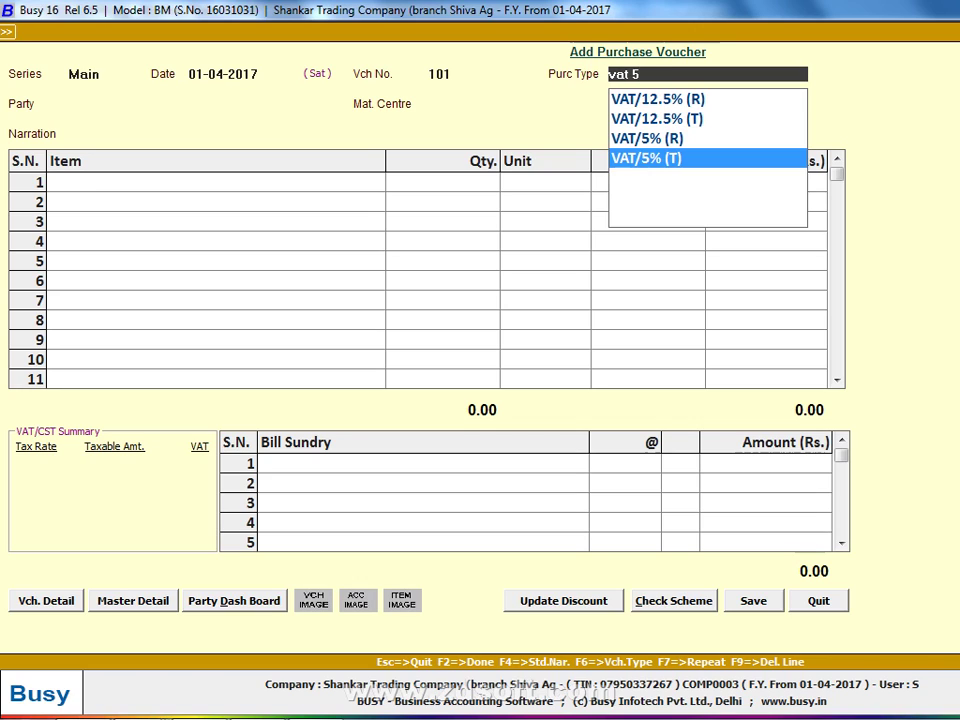
key(Up)
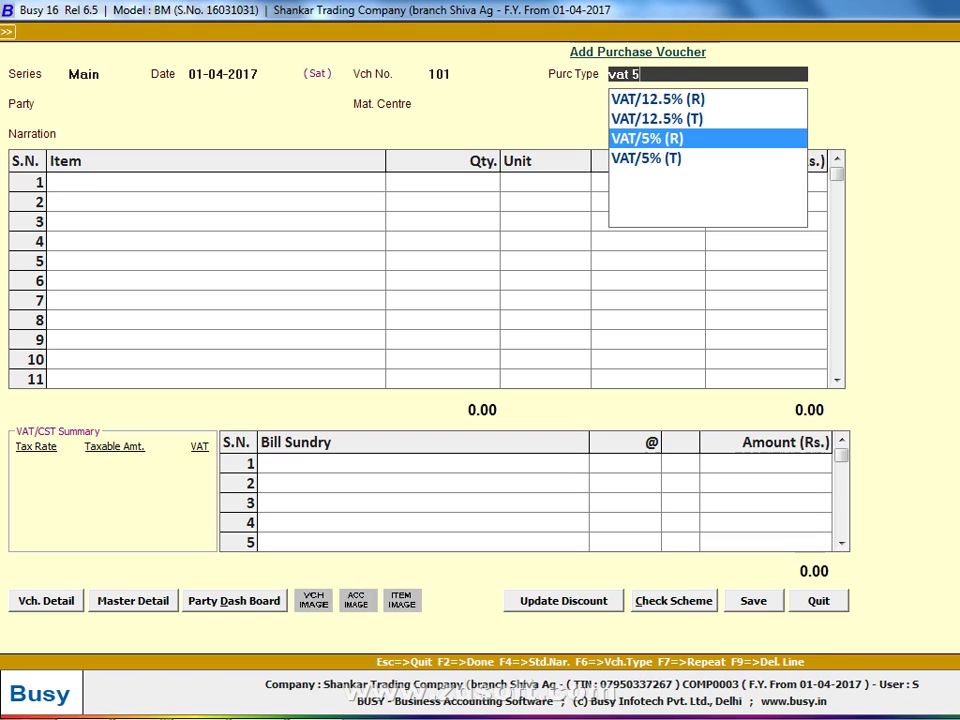
key(Down)
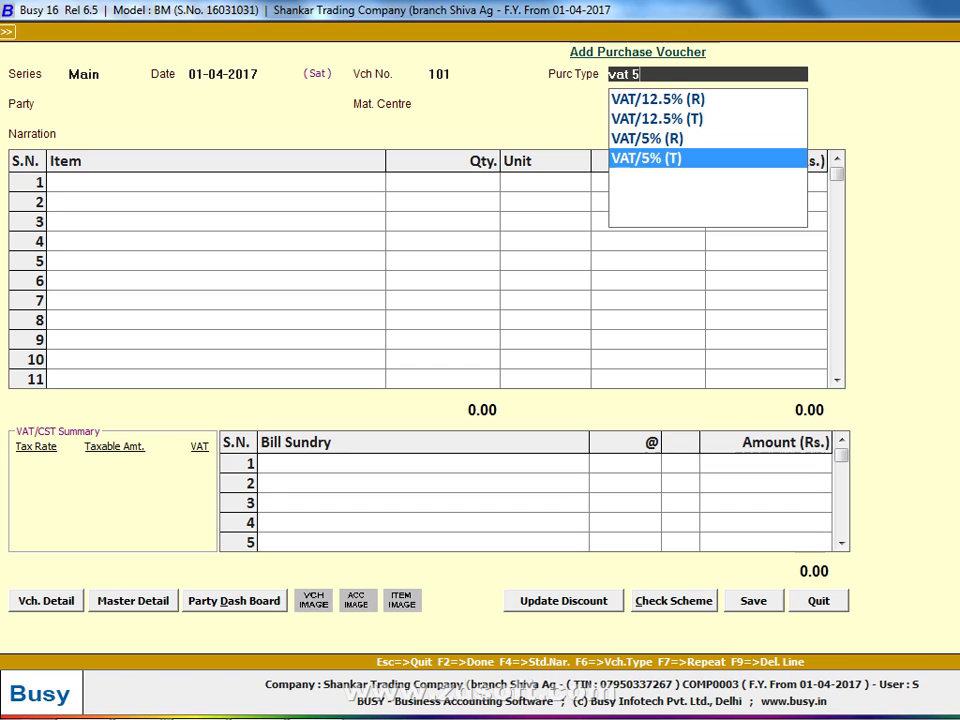
key(Return)
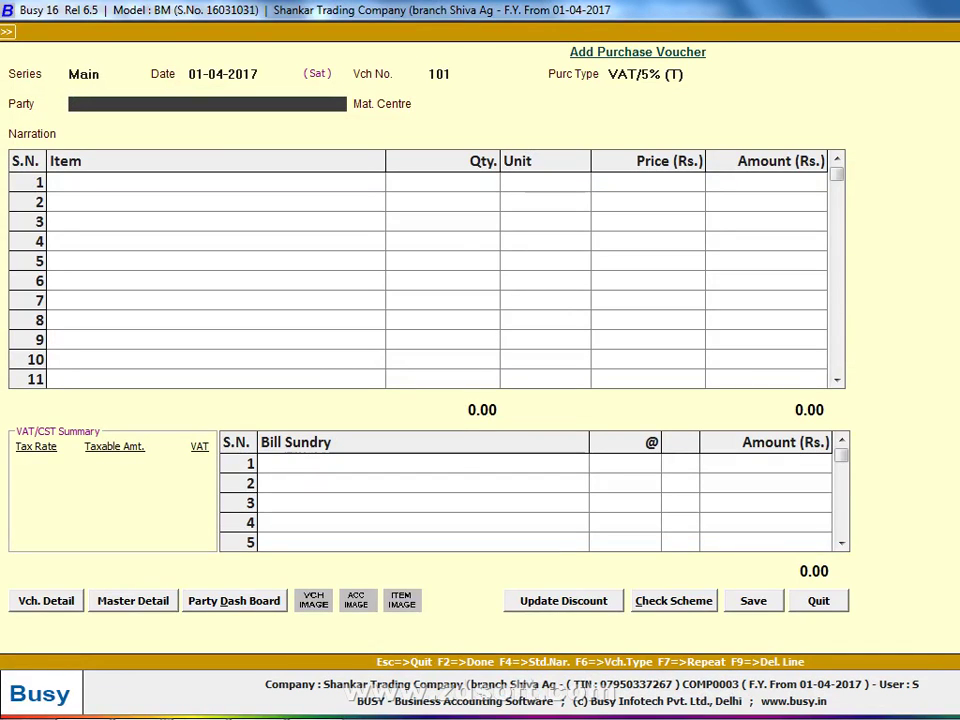
Create a new party account FFF under Sundry Creditors with bill-by-bill set to N
key(F3)
text(f)
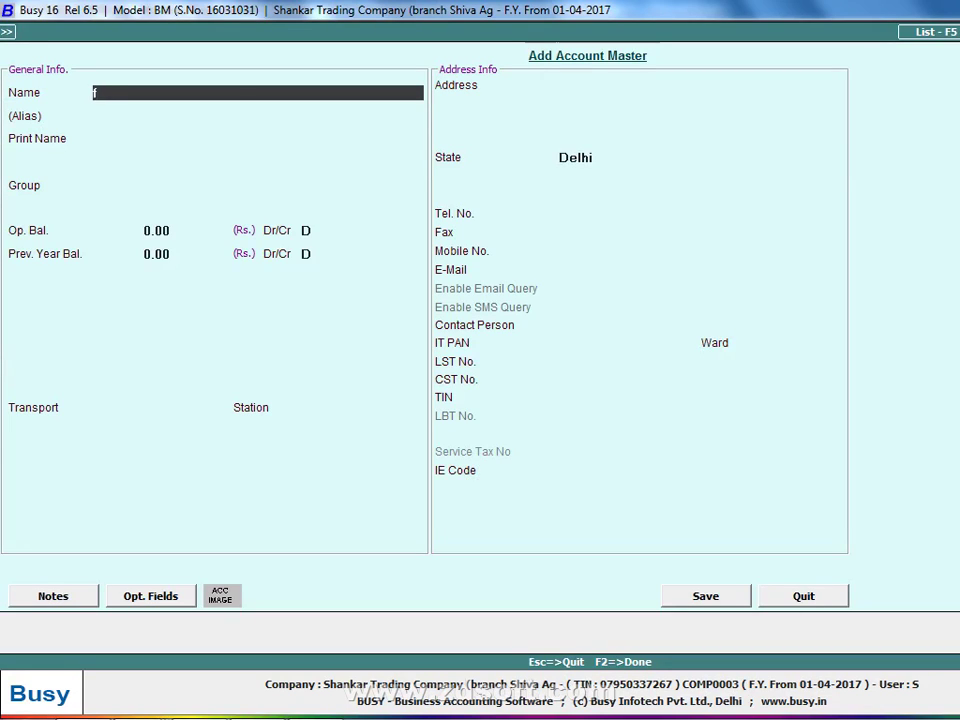
text(FF)
key(Return)
key(Return)
key(Return)
text(SU)
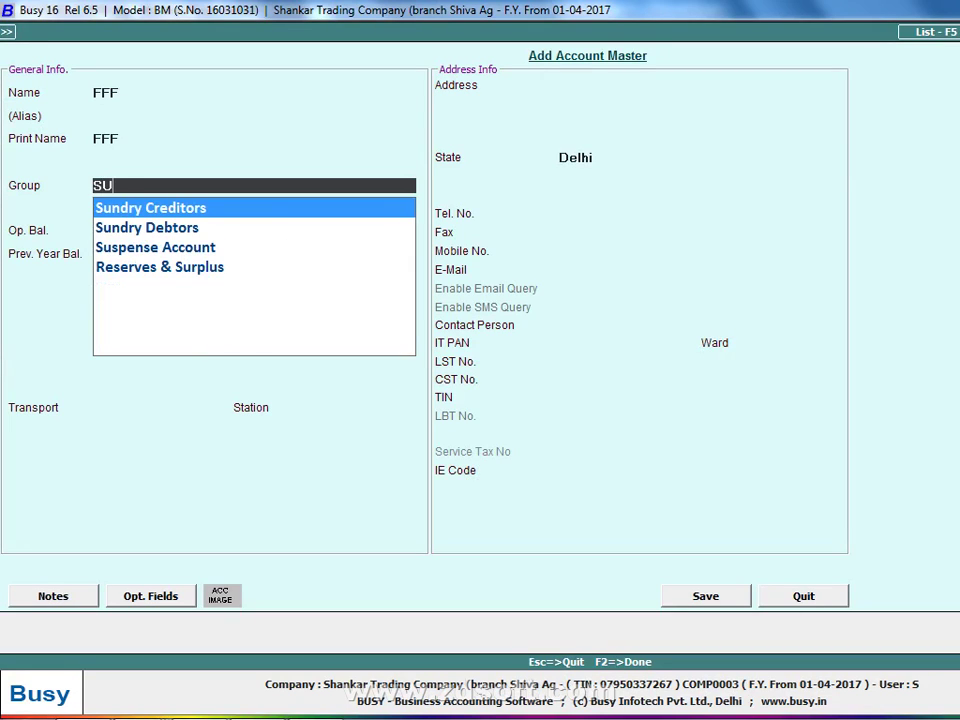
key(Return)
key(Return)
key(Return)
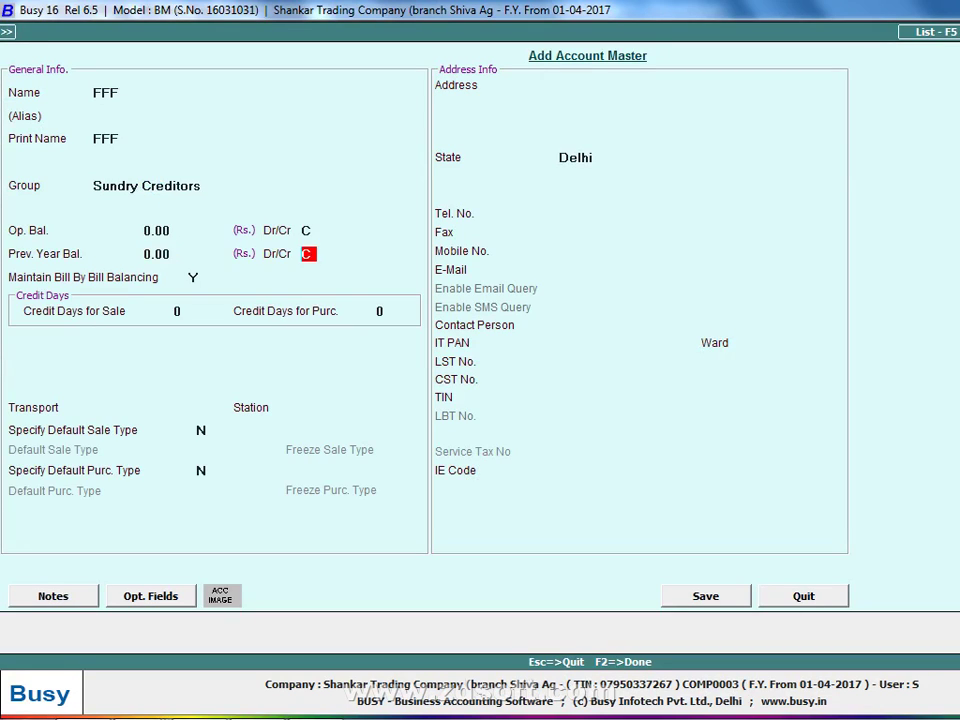
key(Return)
text(N)
key(Return)
key(Return)
key(Return)
key(Return)
Enter FFF's TIN from the ledger photo and save the account
key(Return)
key(Return)
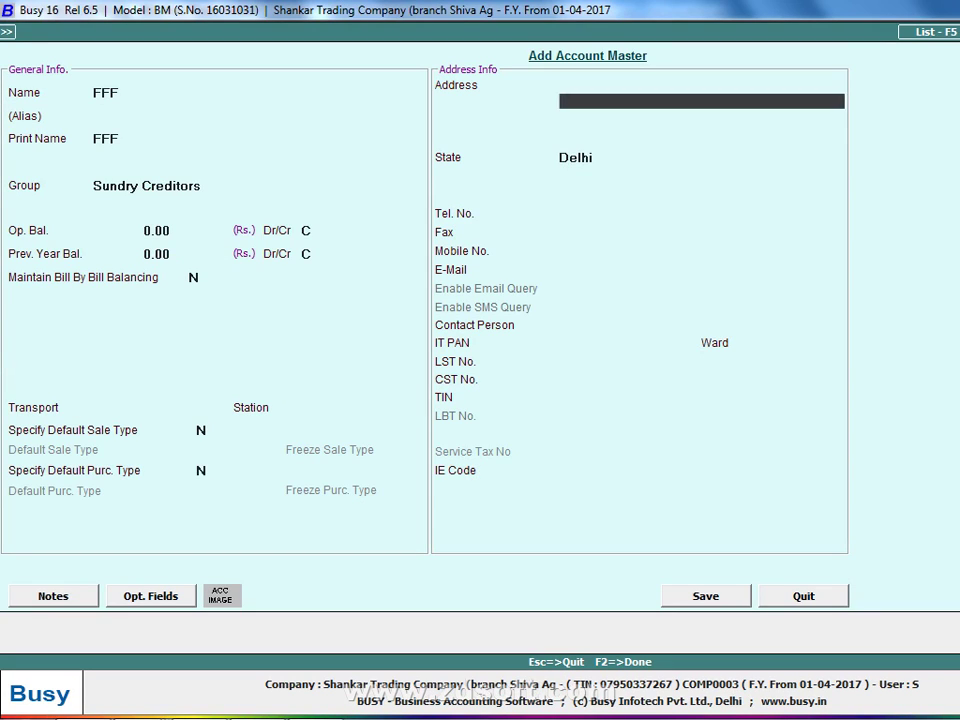
key(Return)
key(Return)
key(Return)
key(Up)
key(Return)
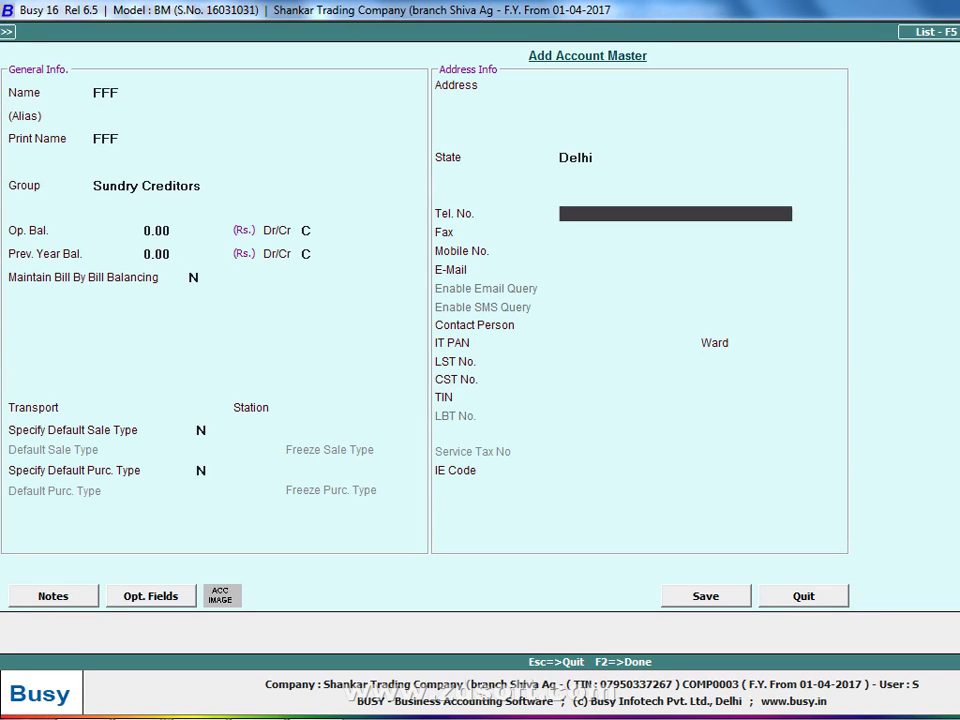
key(Return)
key(Return)
key(Return)
key(Return)
key(Return)
key(Return)
key(Return)
key(Return)
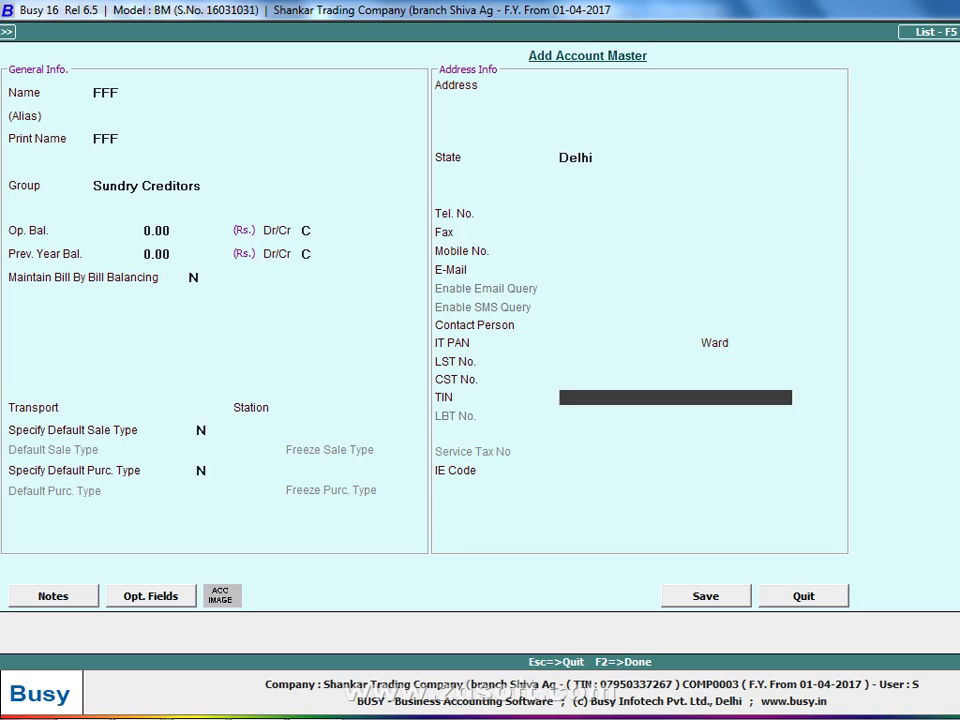
key(alt+Tab)
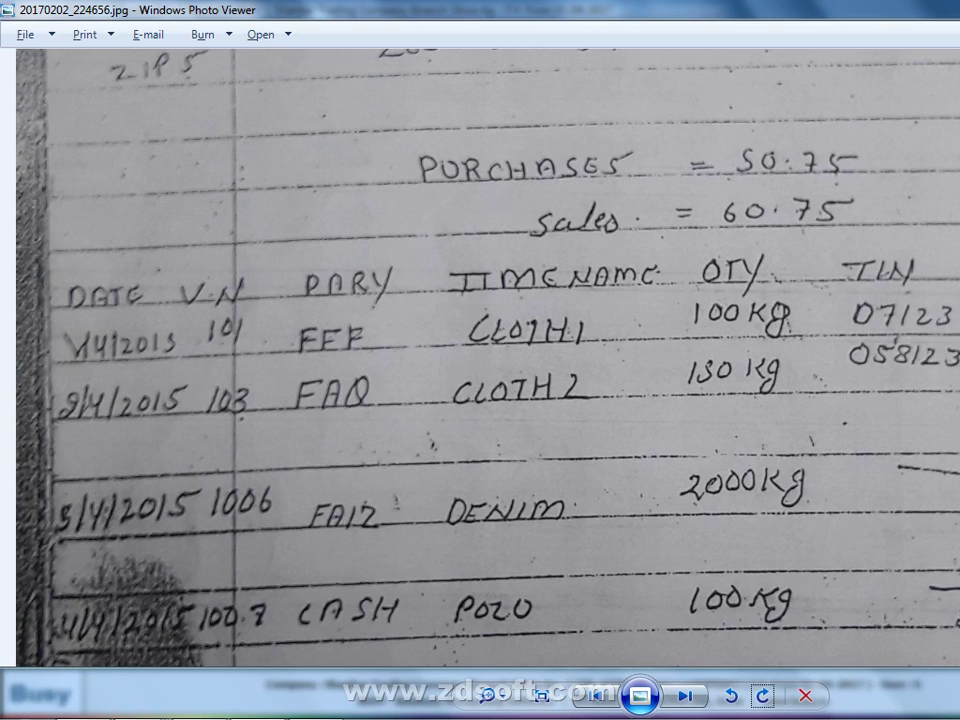
key(alt+Tab)
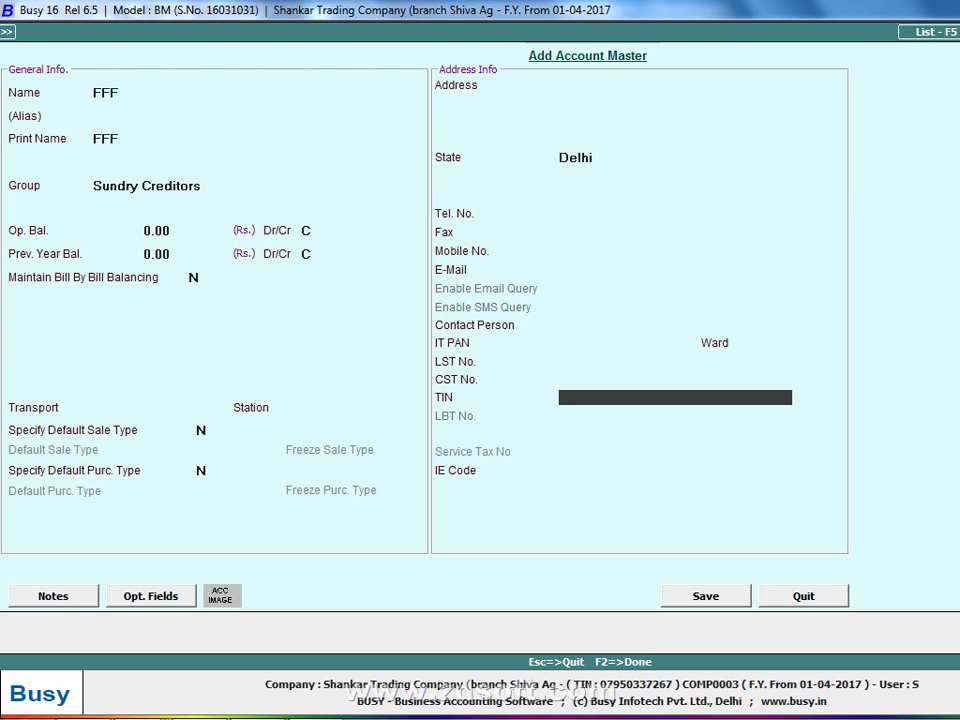
key(alt+Tab)
key(alt+Tab)
text(07123456789)
key(Return)
key(Return)
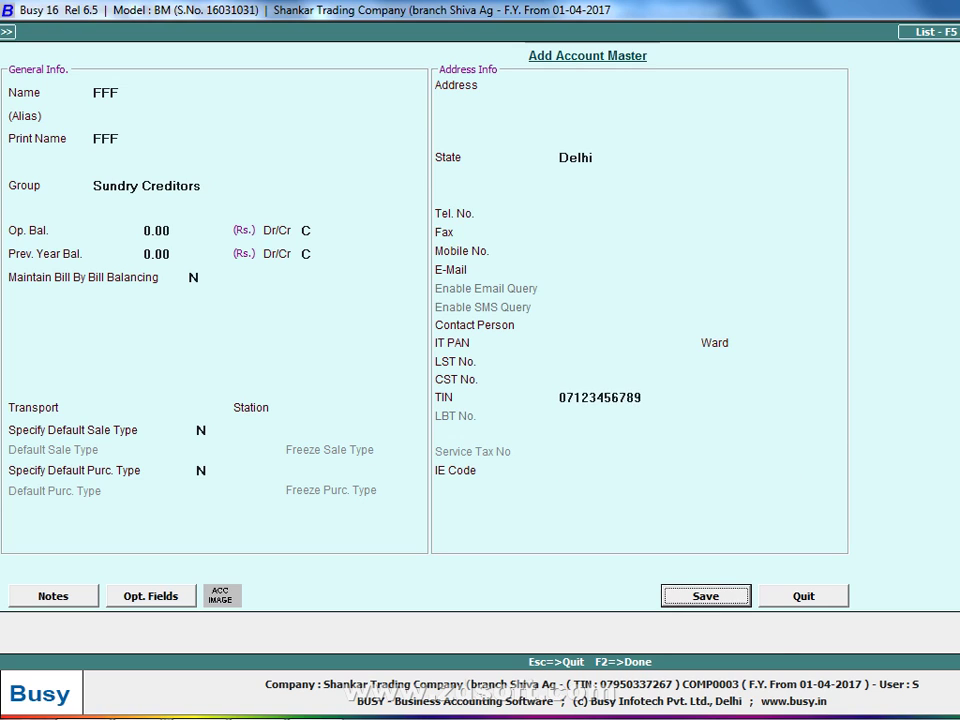
key(Return)
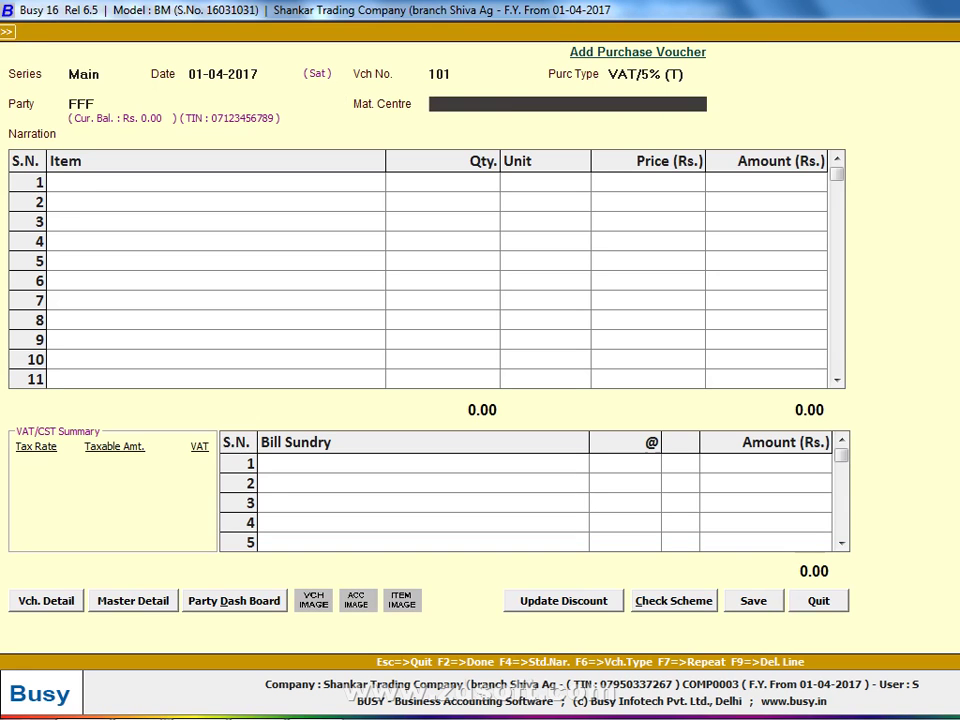
Accept Main Store, then correct FFF's TIN to 11 digits and save the party account
key(Return)
key(Return)
key(Up)
key(Up)
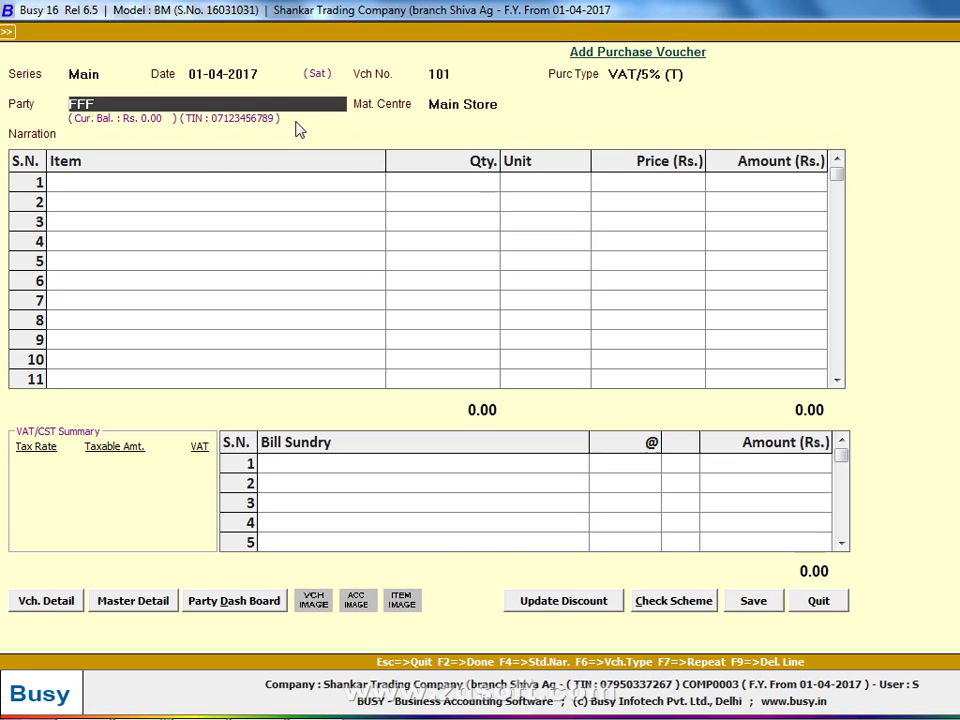
key(F3)
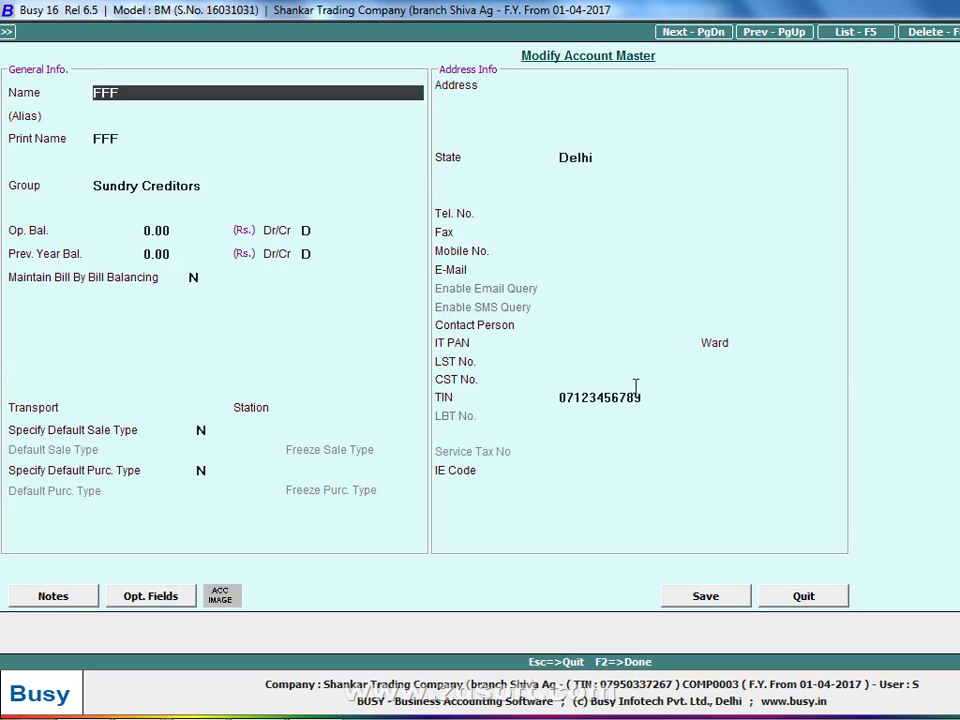
click(691, 396)
key(BackSpace)
key(BackSpace)
key(BackSpace)
key(BackSpace)
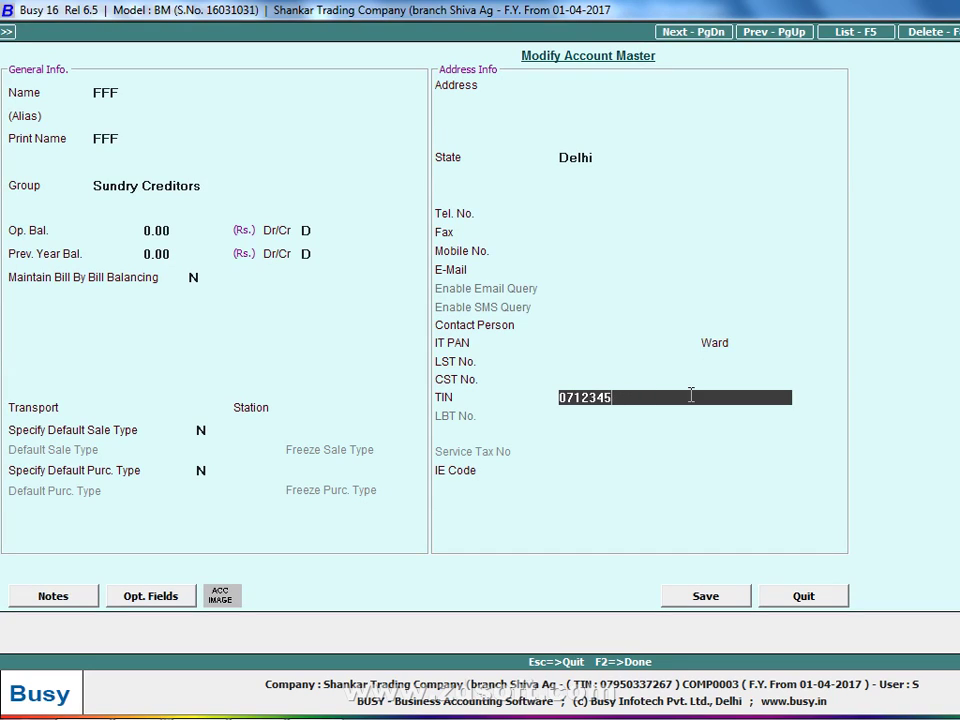
key(Return)
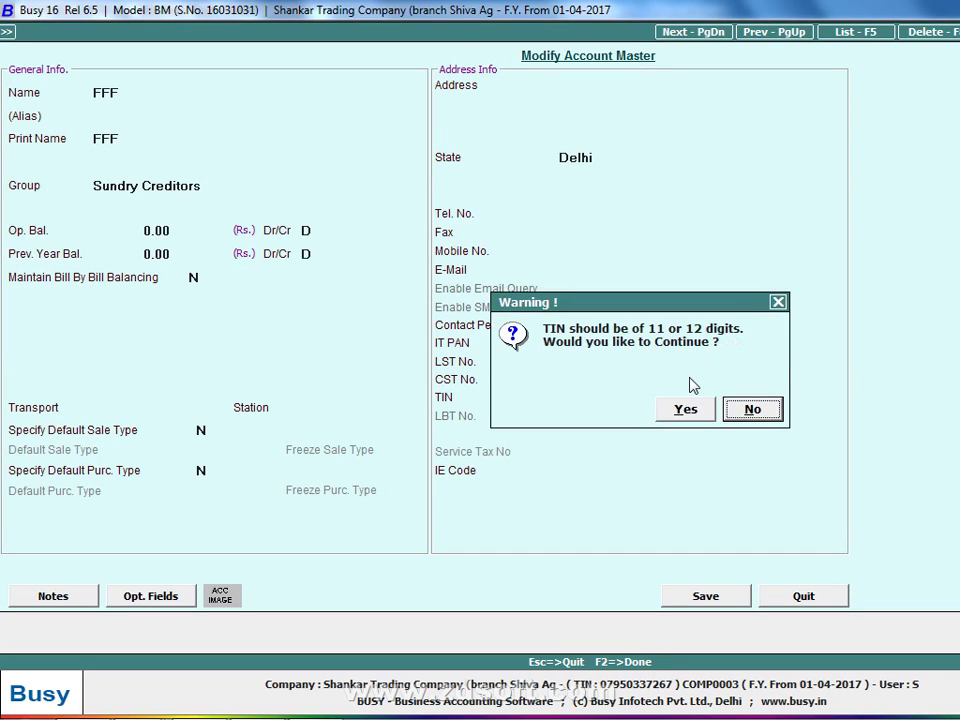
key(Return)
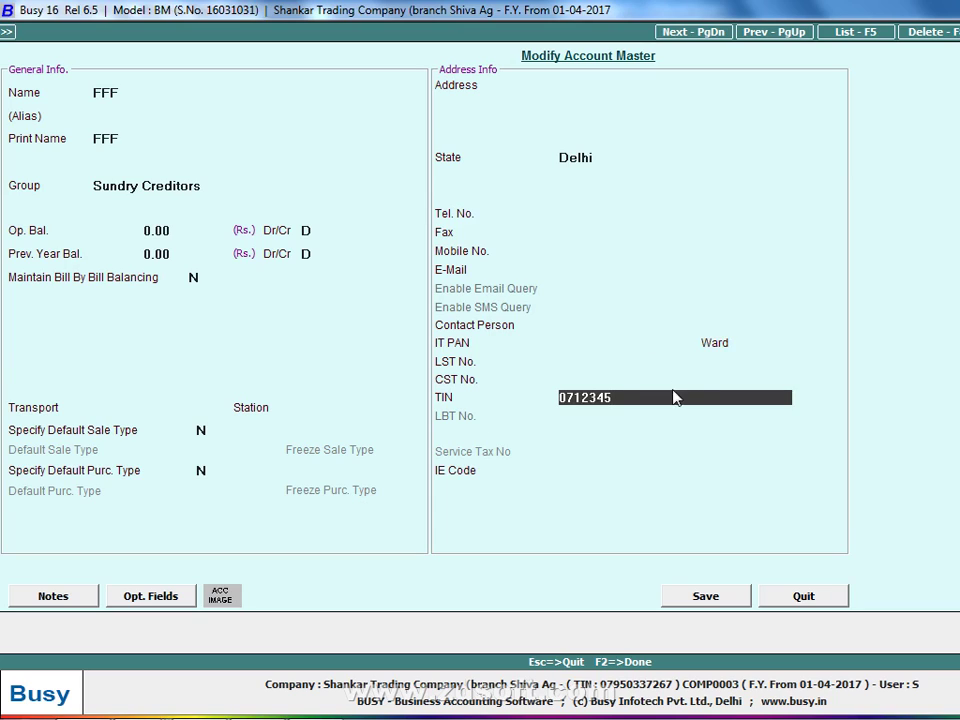
text(6789)
key(Return)
key(Return)
key(Return)
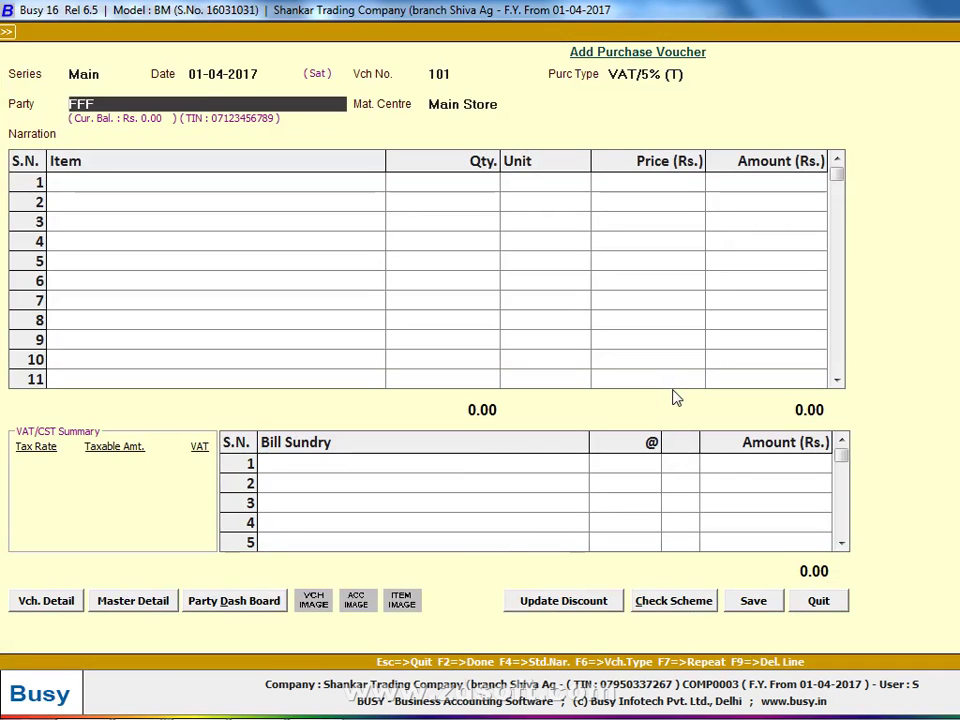
key(Return)
key(Return)
key(Return)
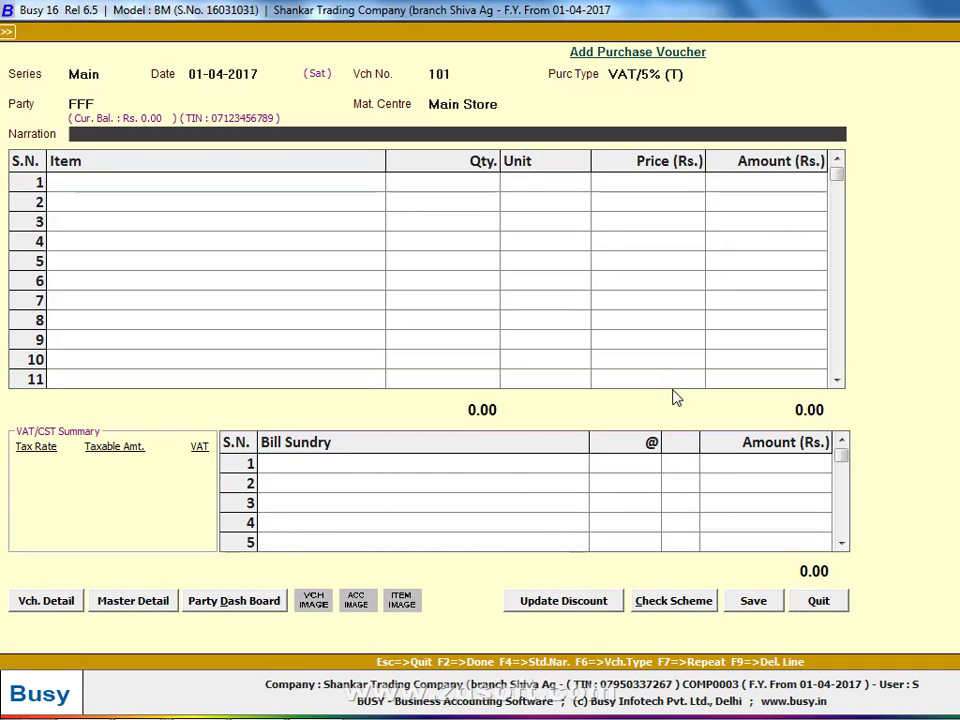
key(alt+Tab)
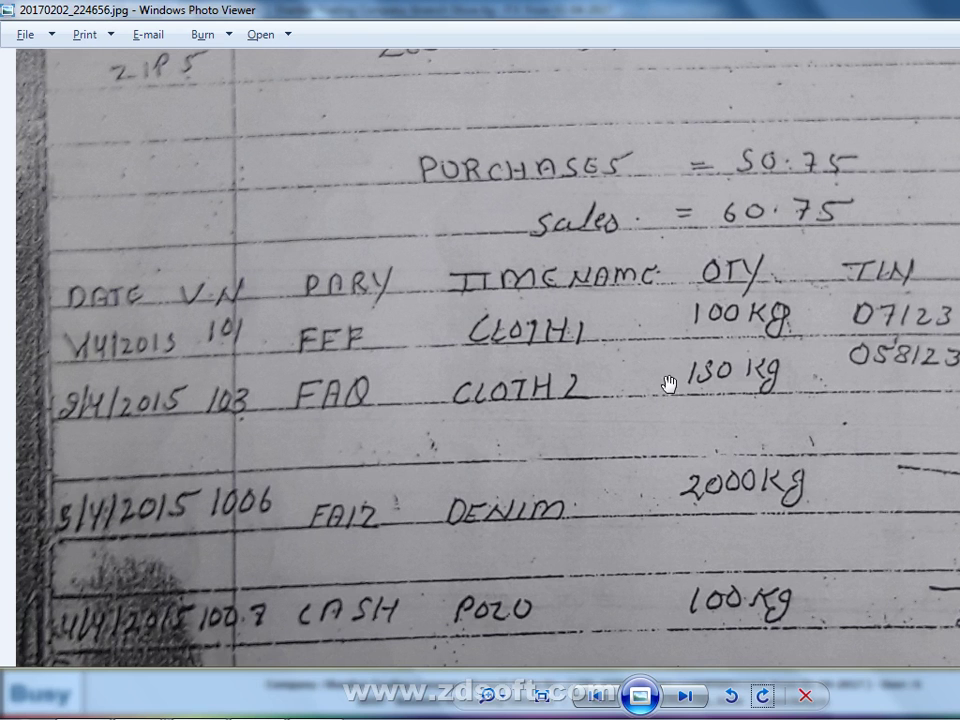
Create a new item CLOTH 1 in the General group with unit Kgs
key(alt+Tab)
key(F3)
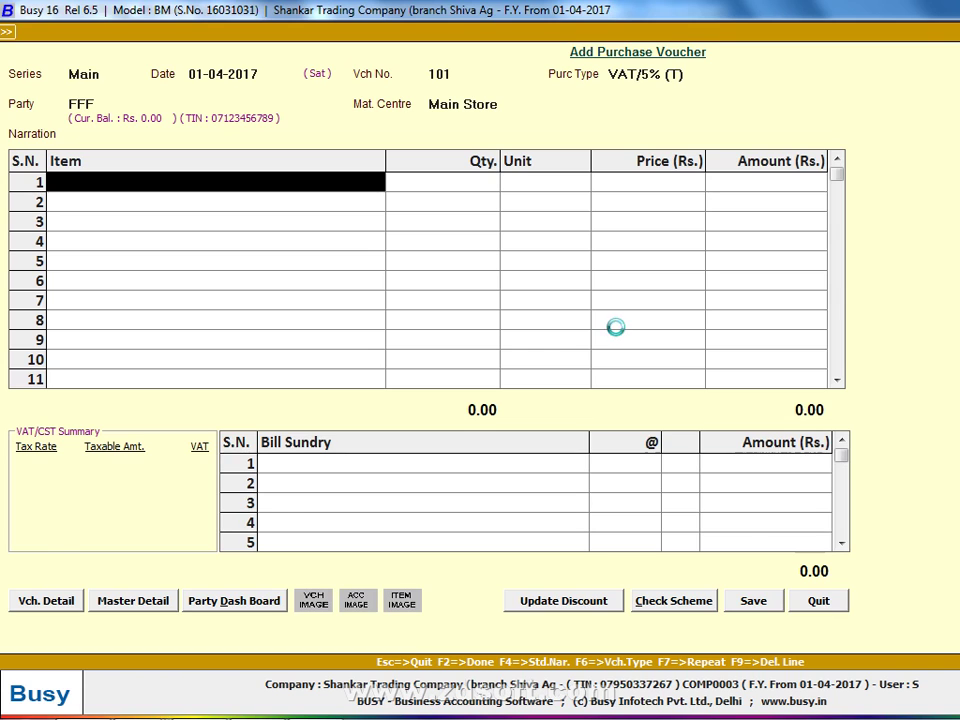
text(CLOTH)
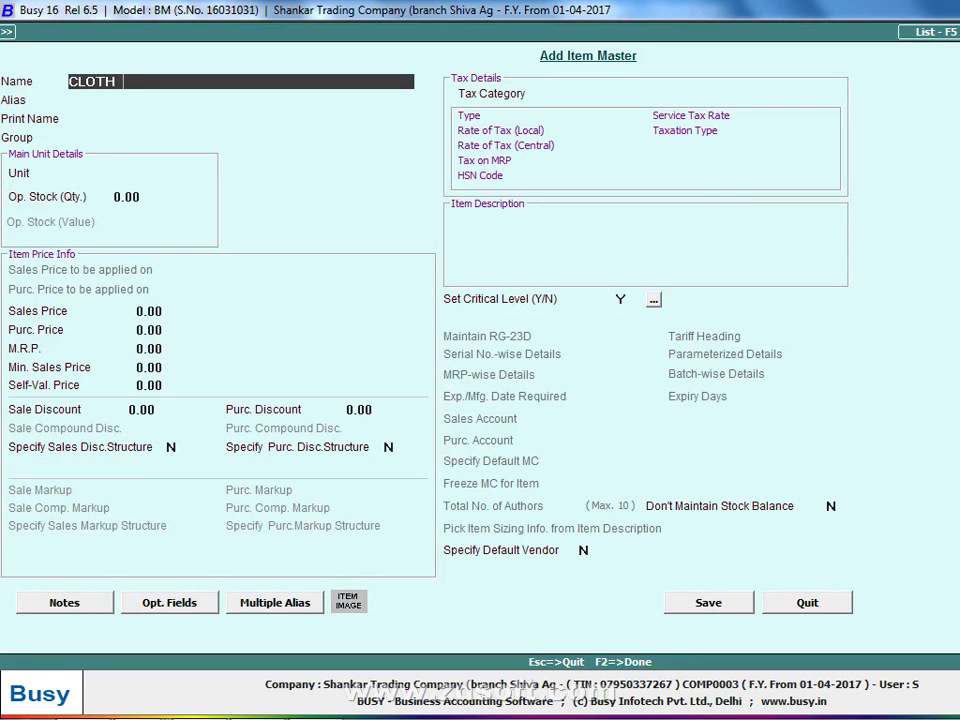
text( 1)
key(Return)
key(Return)
key(Return)
key(Return)
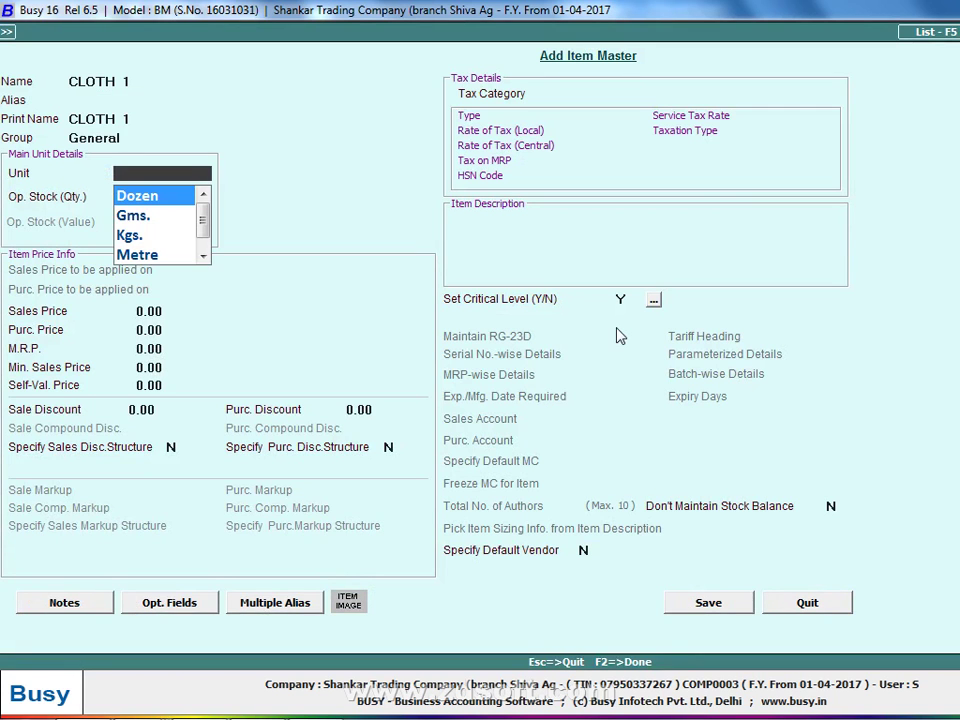
text(m)
key(Return)
key(Return)
key(Up)
key(Up)
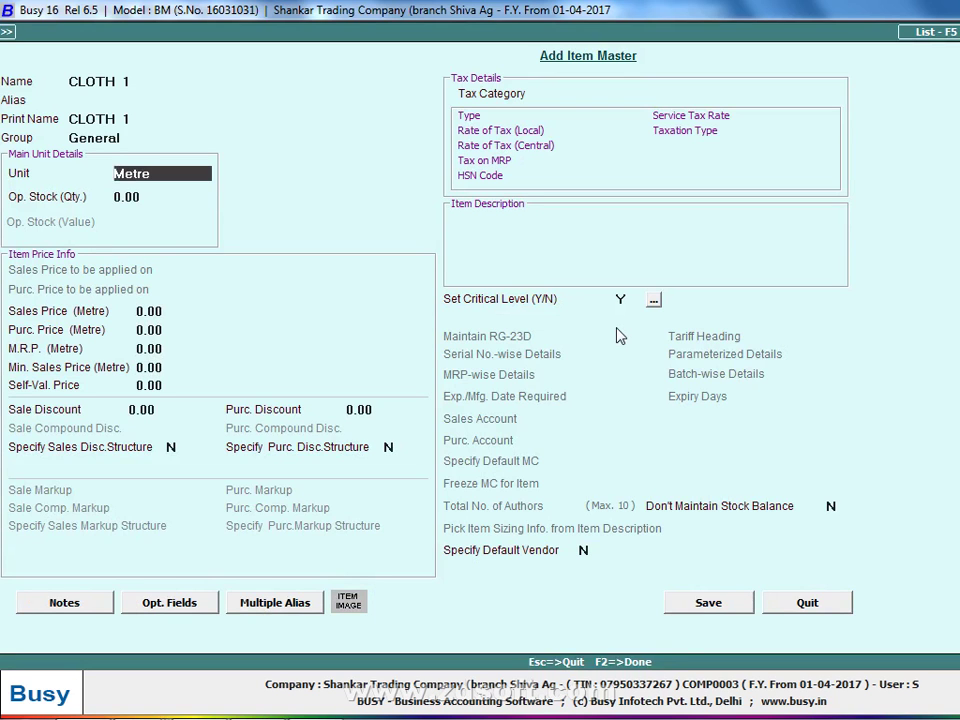
text(k)
key(Return)
key(Return)
Enter CLOTH 1's sales price 60.75 and purchase price 50.75 from the handwritten list
key(alt+Tab)
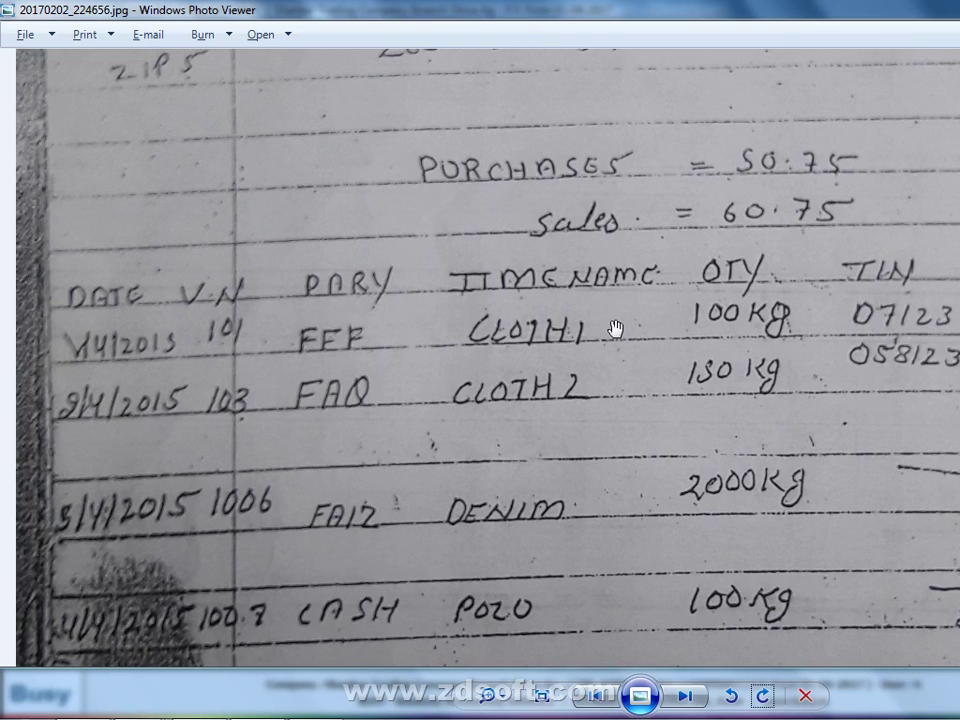
key(alt+Tab)
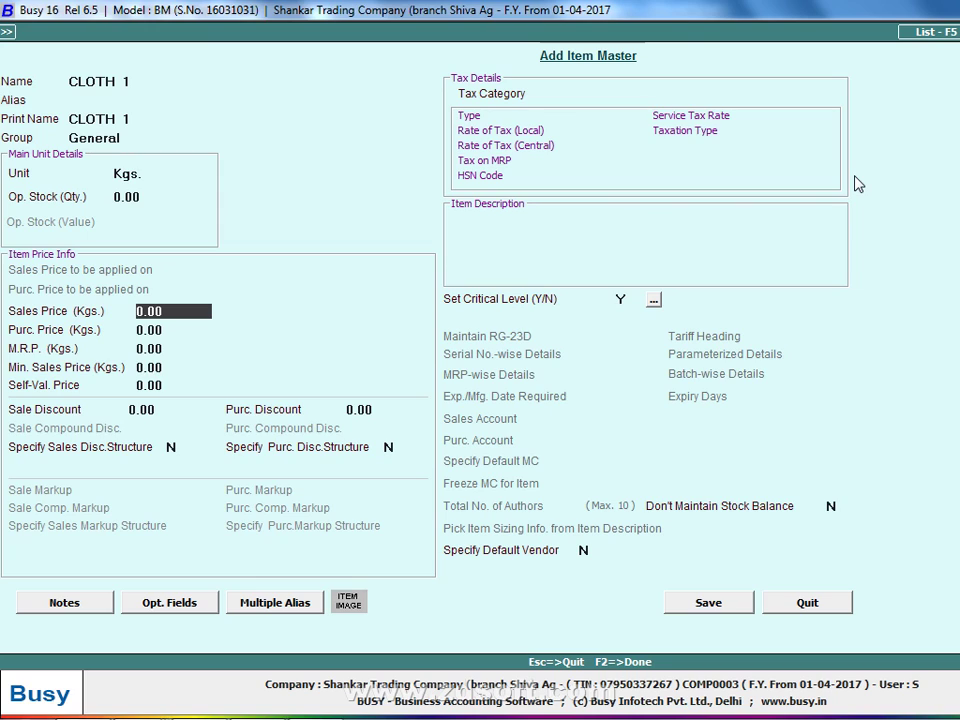
text(50.7)
key(BackSpace)
key(BackSpace)
key(BackSpace)
key(BackSpace)
text(060)
text(.75)
key(Return)
text(50.7)
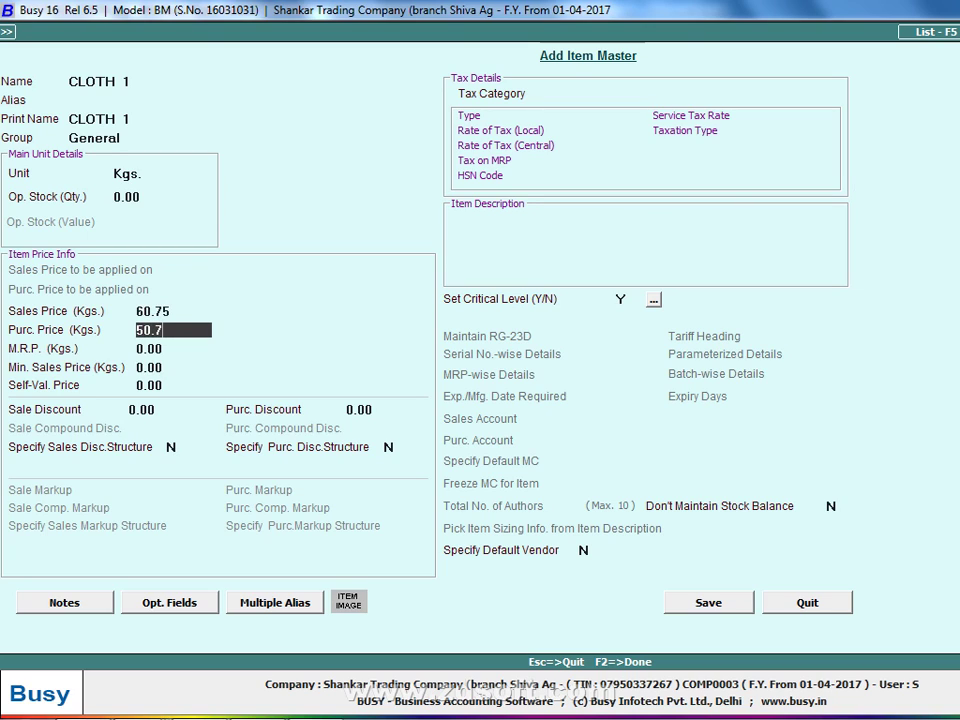
text(5)
key(Return)
key(Return)
key(Return)
key(Return)
key(Return)
key(Return)
key(Return)
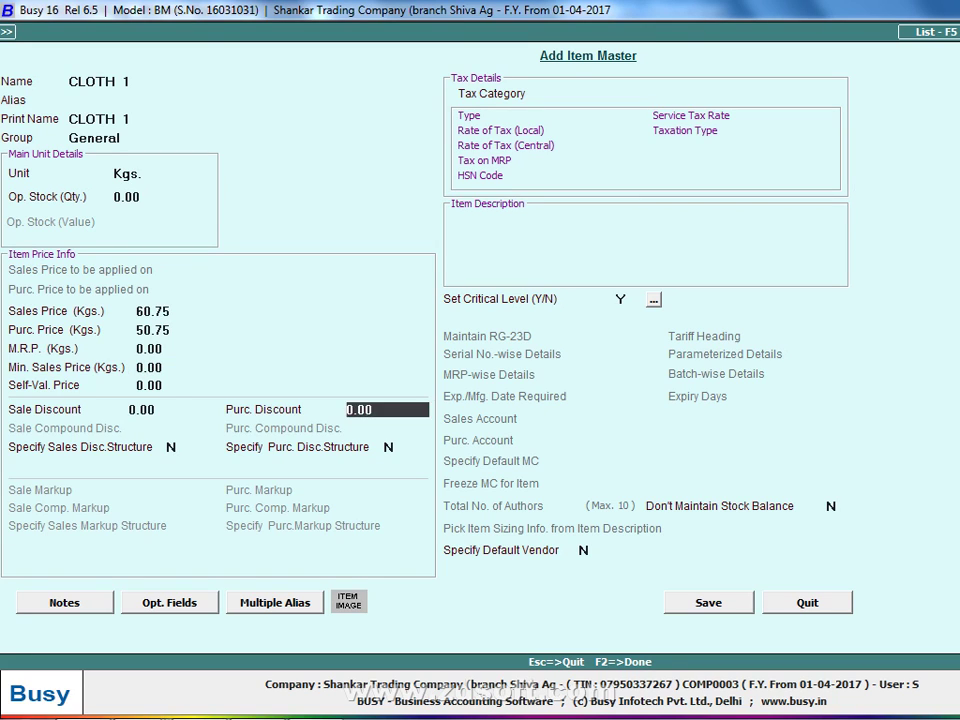
key(Return)
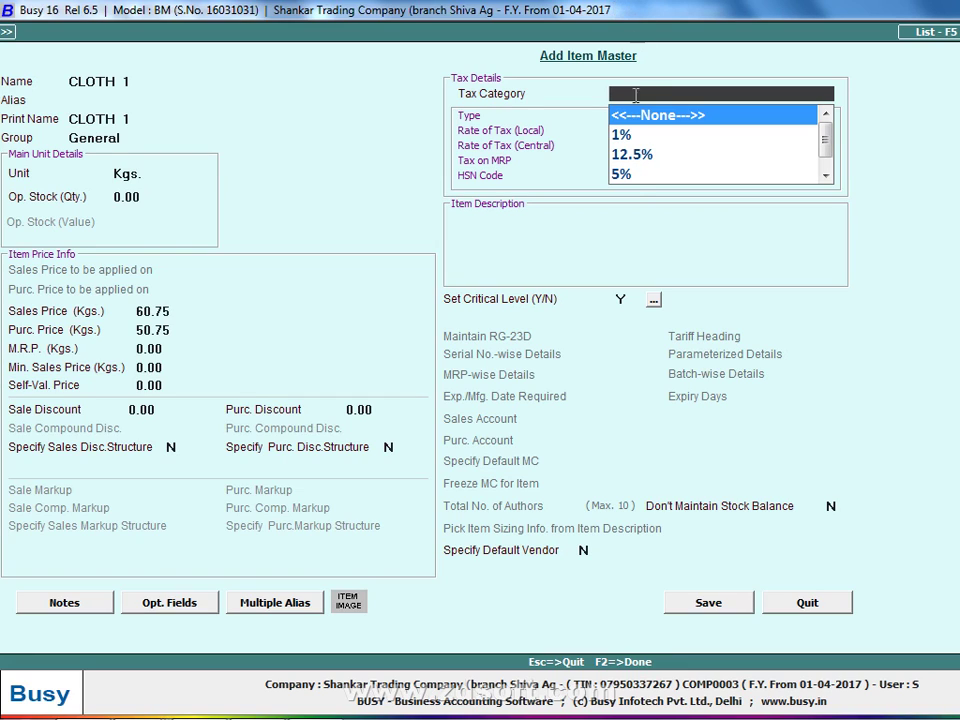
Choose 5% as CLOTH 1's tax category and open its Tax Category Details at the HSN Code field
click(632, 178)
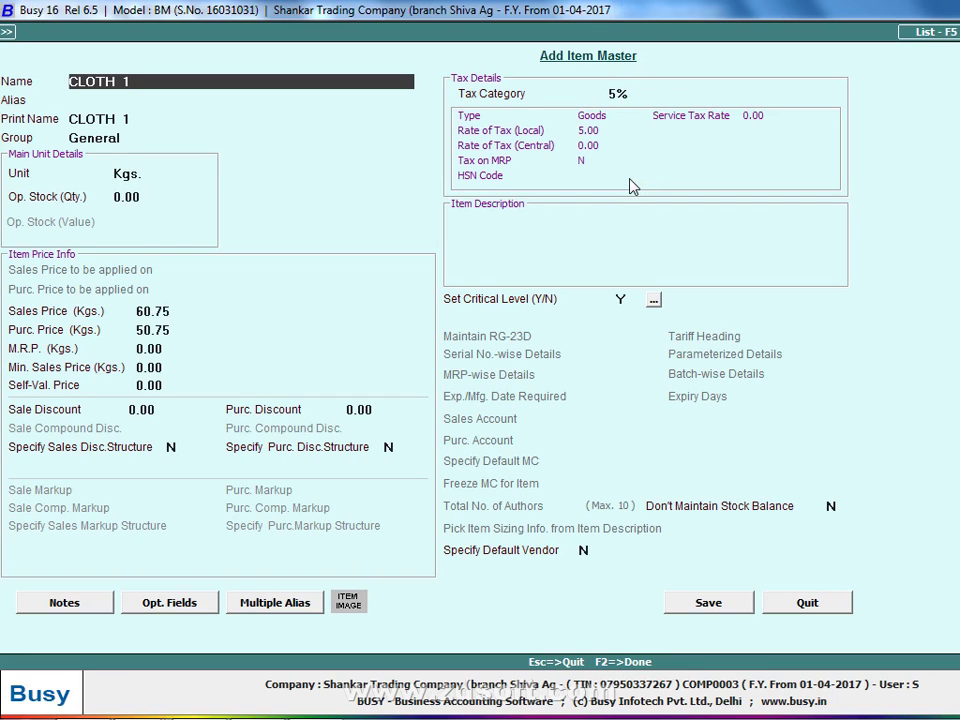
click(652, 97)
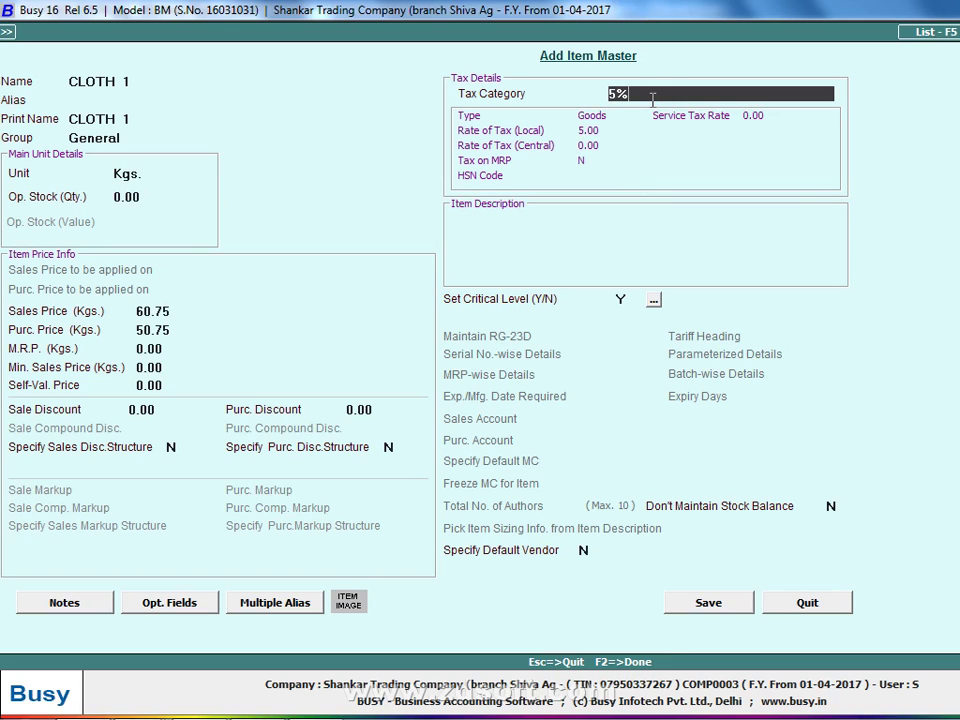
double_click(652, 96)
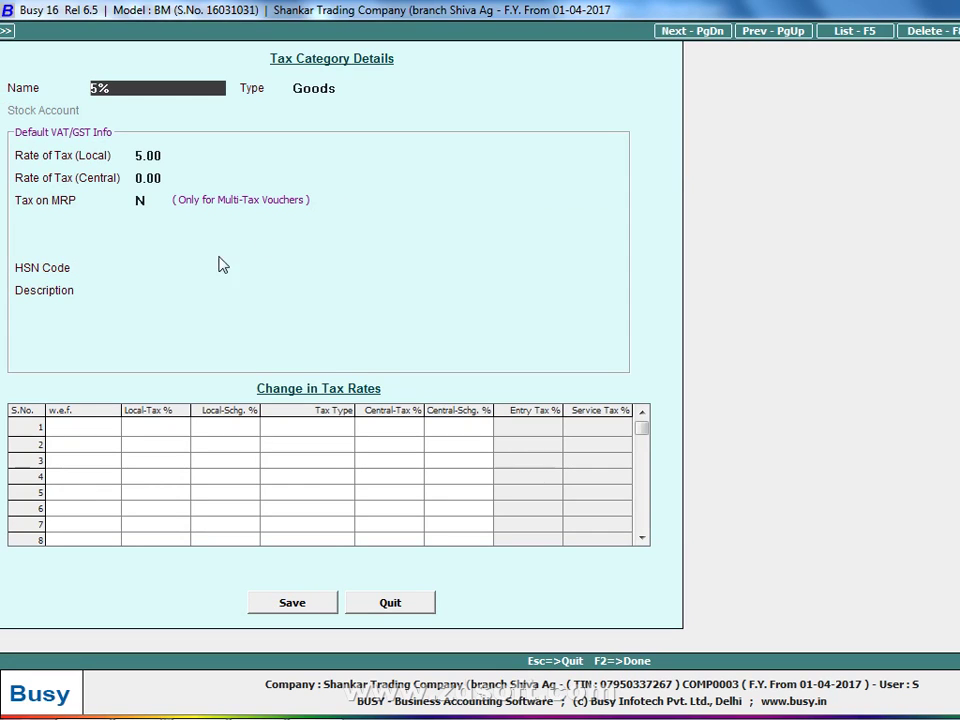
click(172, 266)
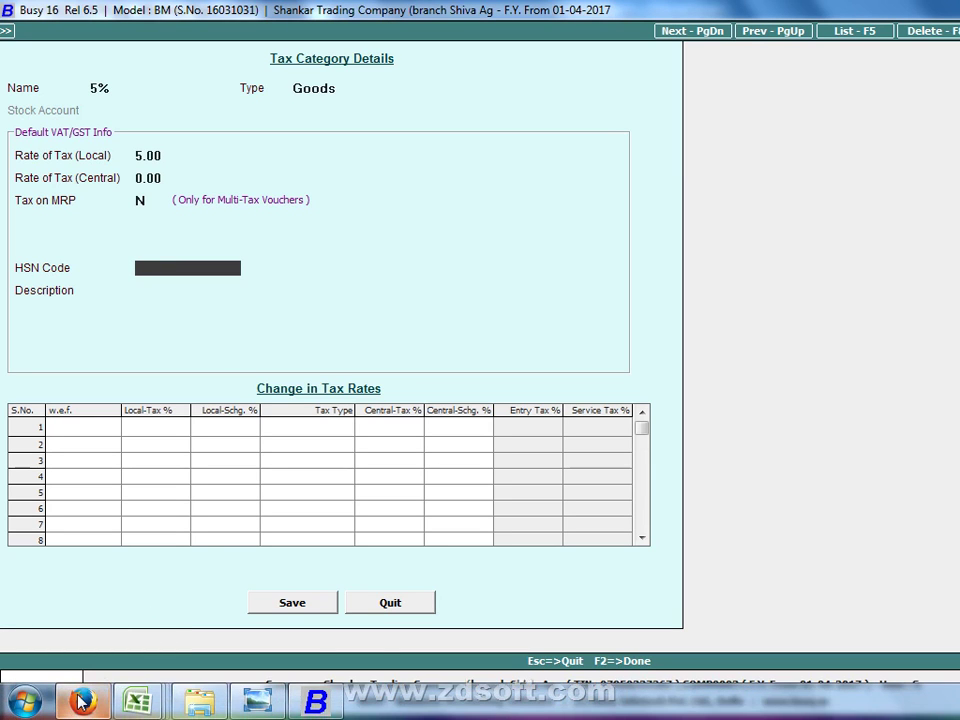
click(86, 699)
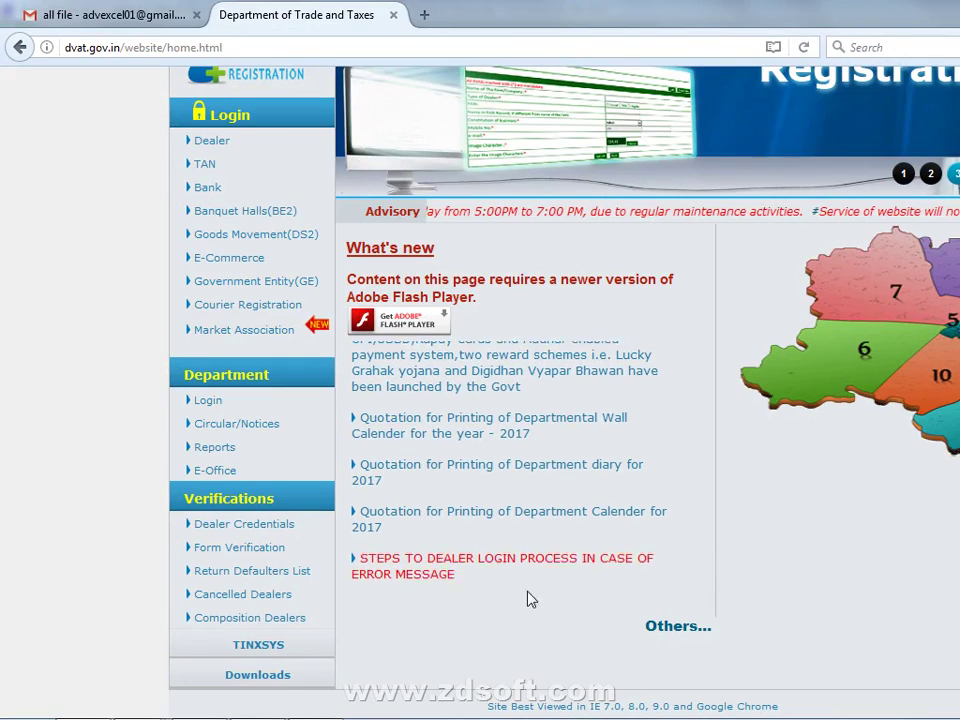
Download the 'Revised list of codes for commodities' spreadsheet from dvat.gov.in
scroll(476, 563, up, 2)
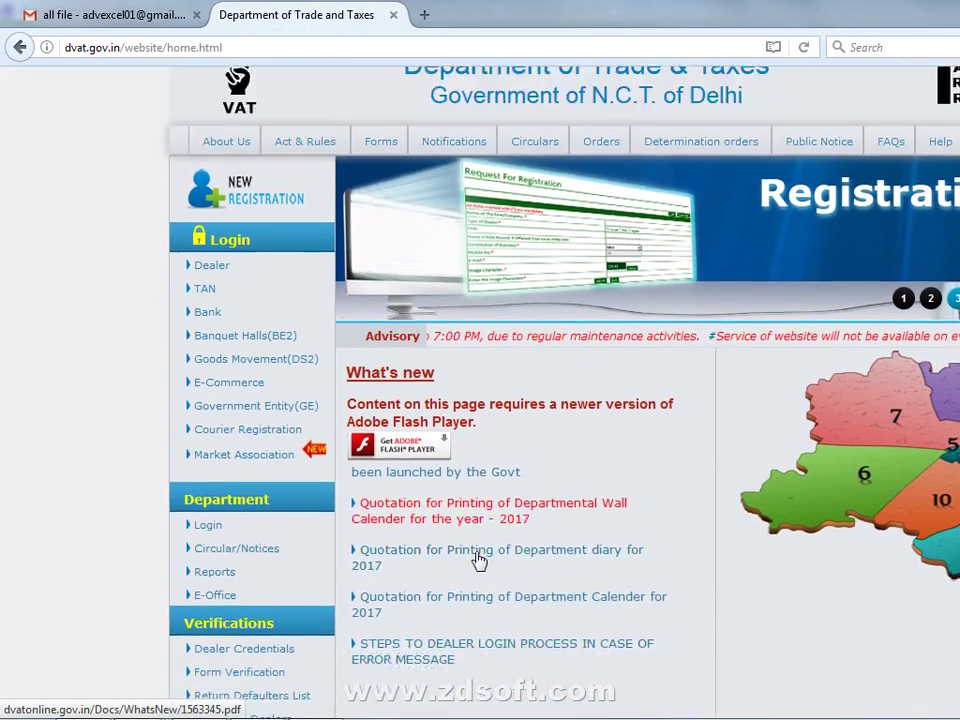
scroll(480, 561, down, 2)
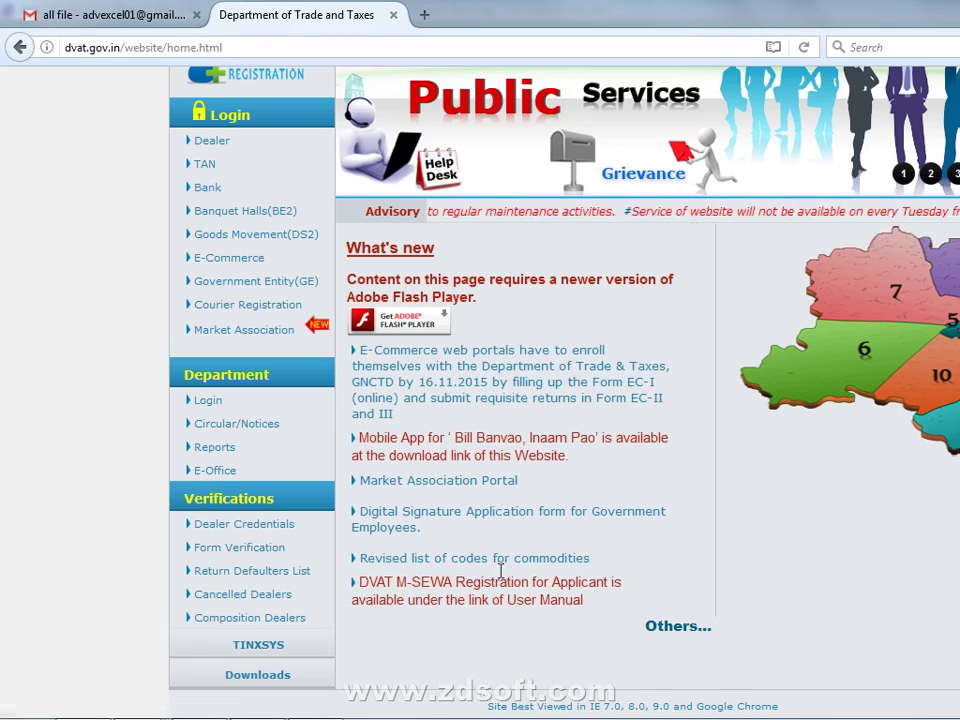
click(499, 575)
key(Return)
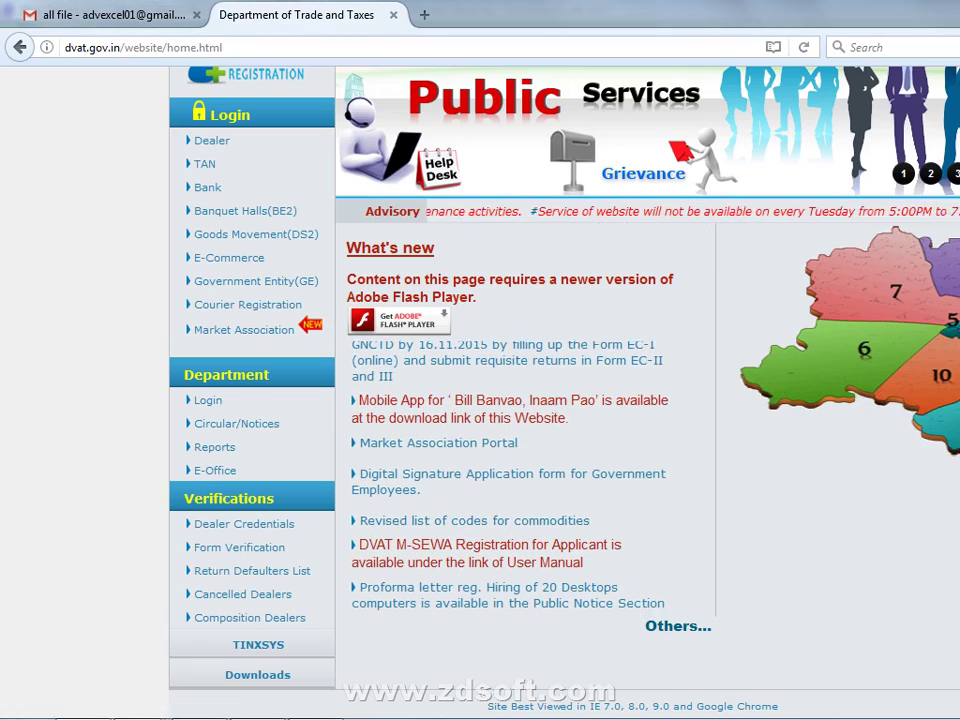
Bring up workbook 1325036(1).xlsx and select cell E162 (DESI GHEE) in the SCH-III schedule
mouse_move(198, 703)
mouse_move(137, 703)
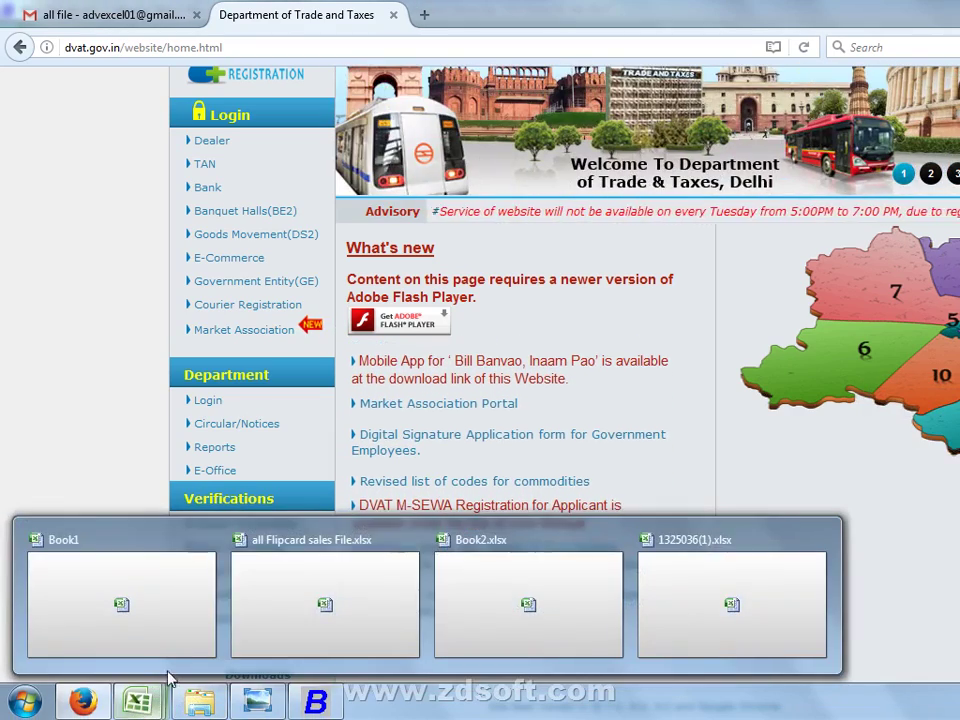
click(695, 573)
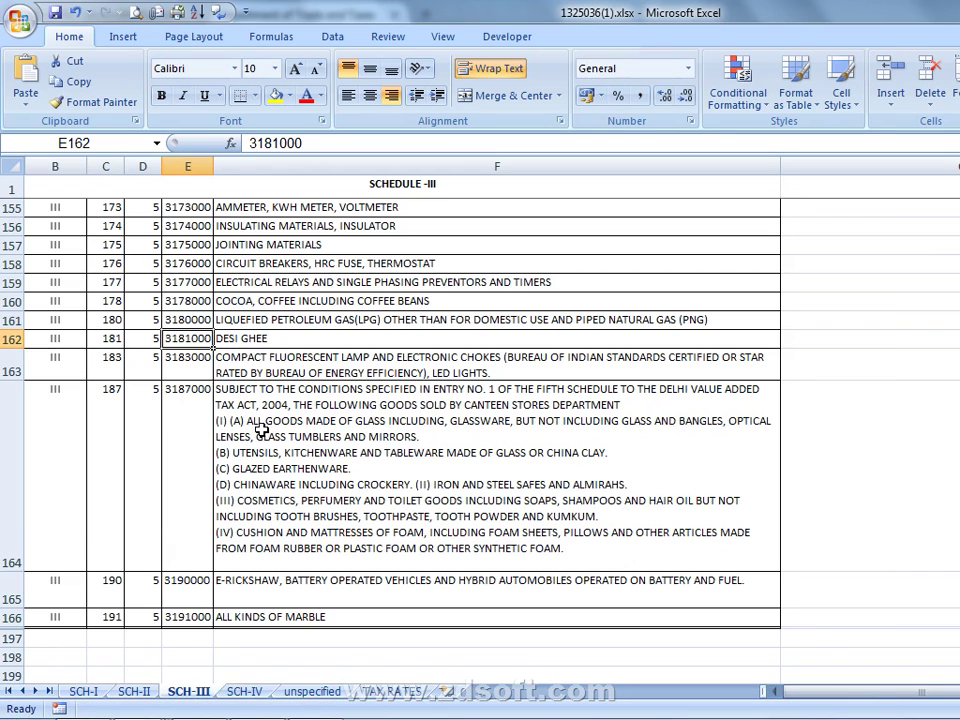
click(203, 362)
click(200, 339)
Copy code 3181000 from the formula bar and return to Busy's tax category form
mouse_move(396, 716)
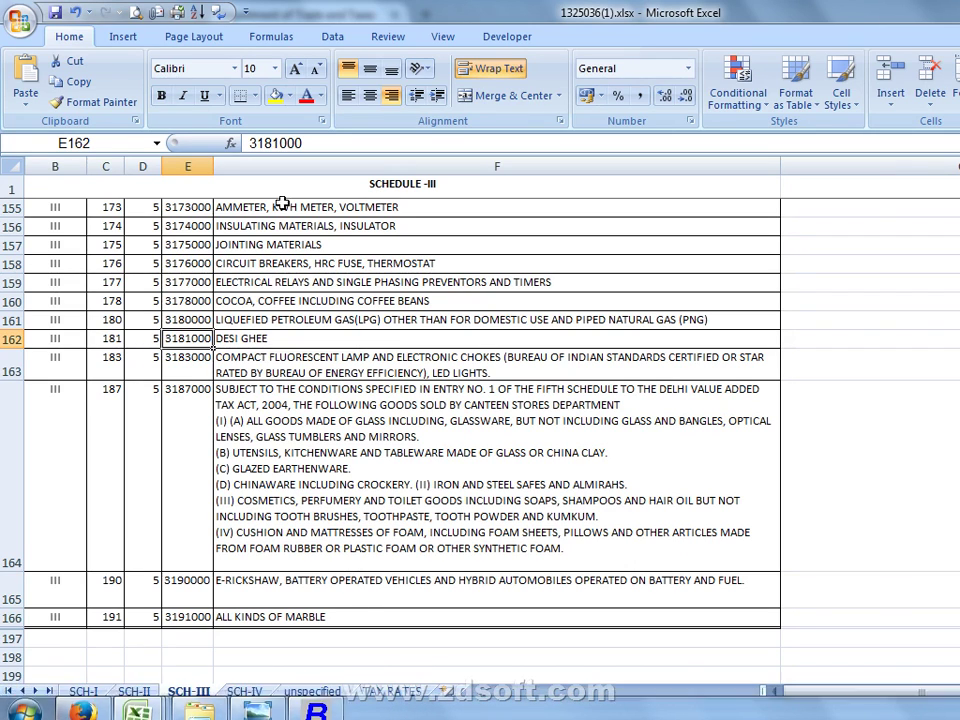
click(293, 143)
double_click(293, 143)
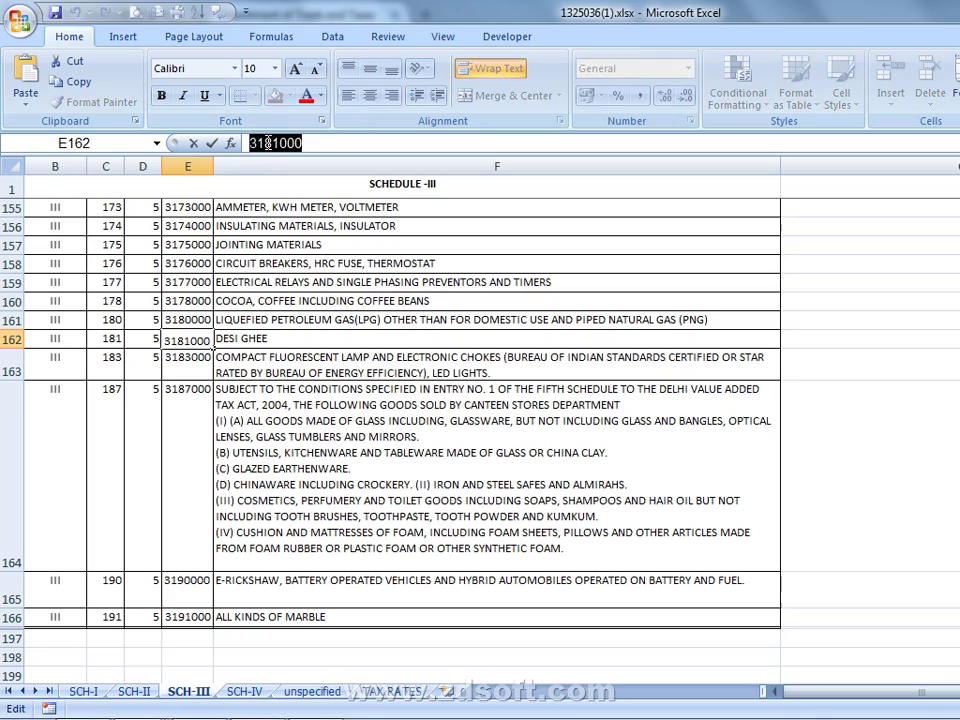
right_click(271, 143)
click(337, 176)
key(alt+Tab)
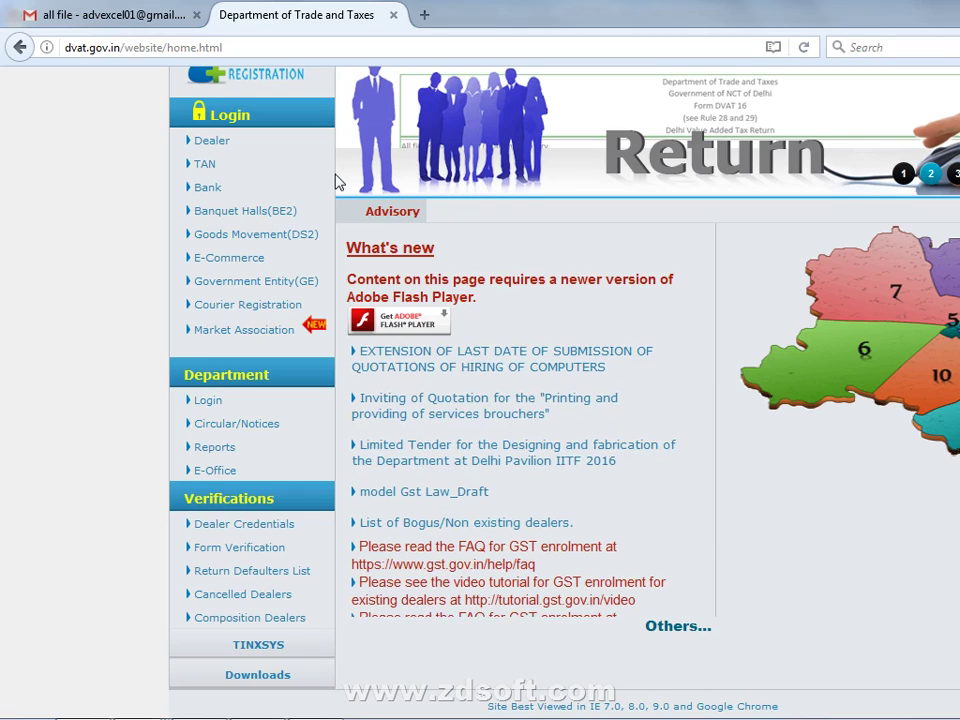
key(alt+Tab)
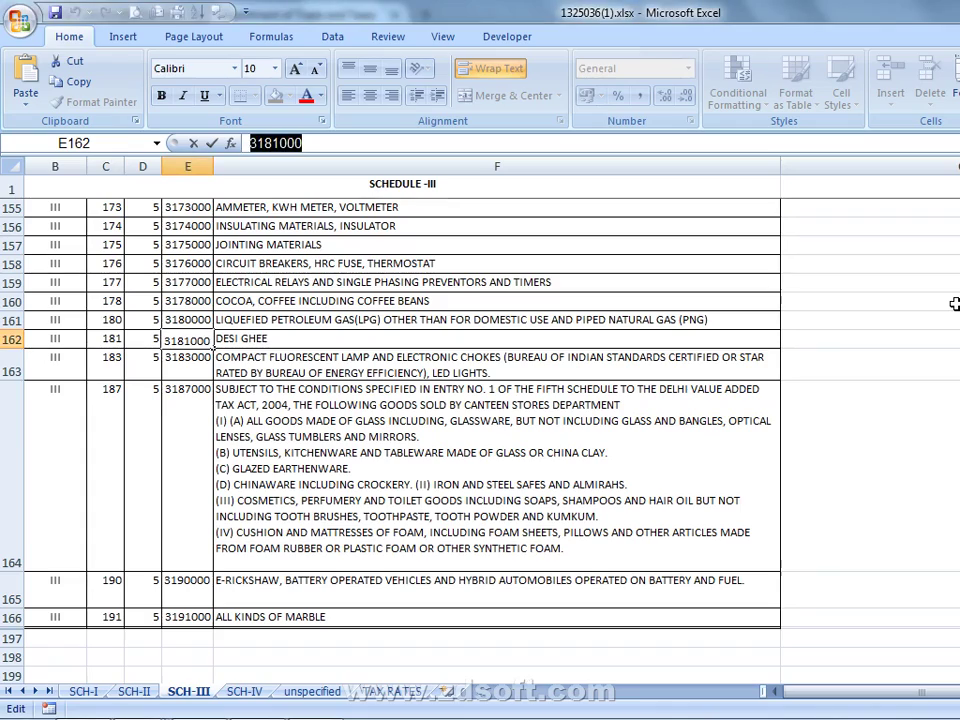
key(alt+Tab)
key(alt+Tab)
key(alt+Tab)
key(alt+Tab)
key(Tab)
key(Tab)
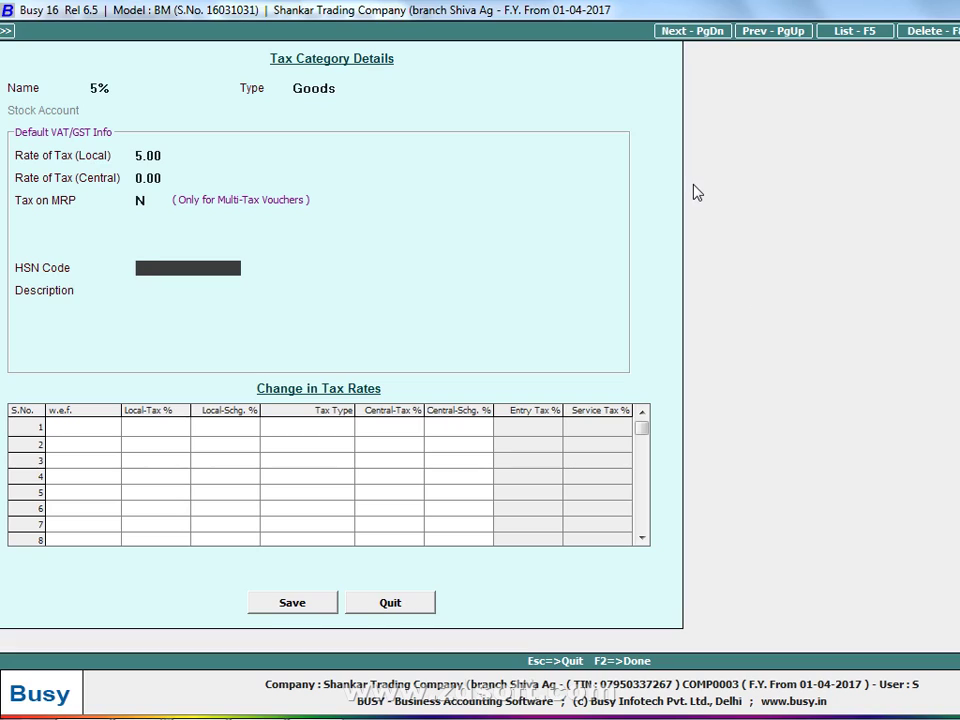
Paste HSN code 3181000, enter description CLOTH-1, and save the 5% tax category
key(ctrl+v)
key(Return)
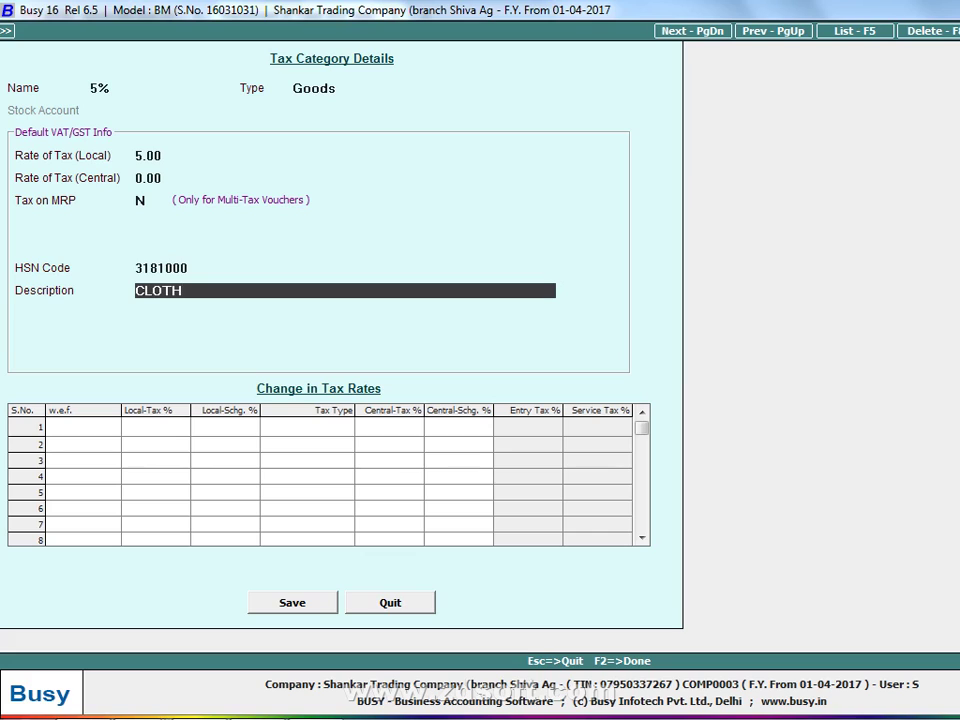
text(CLOTH-1)
key(Return)
key(Return)
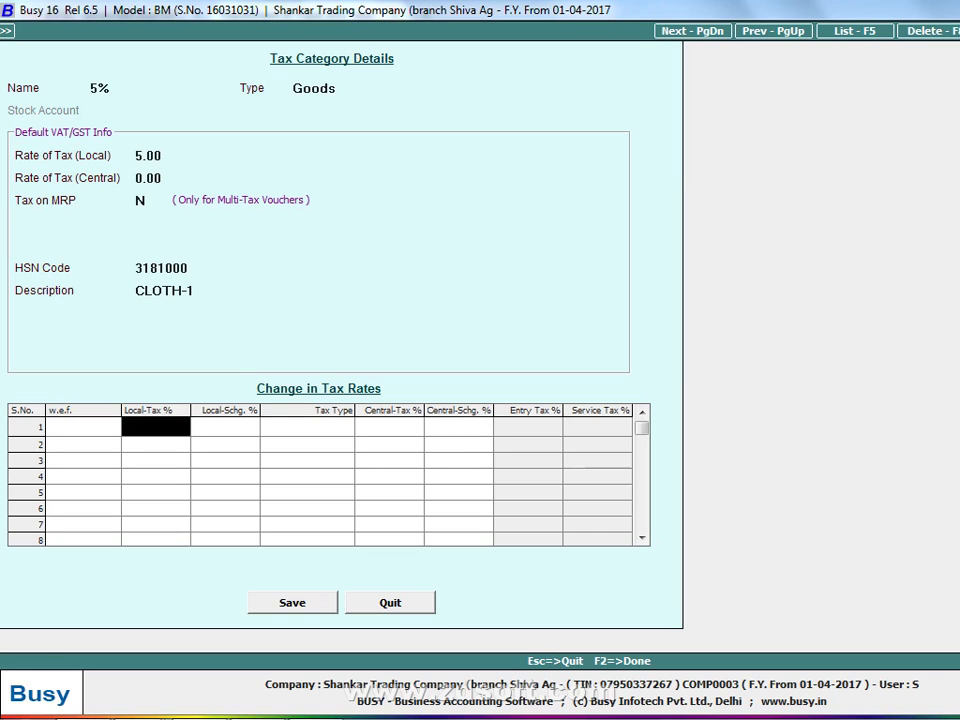
click(316, 601)
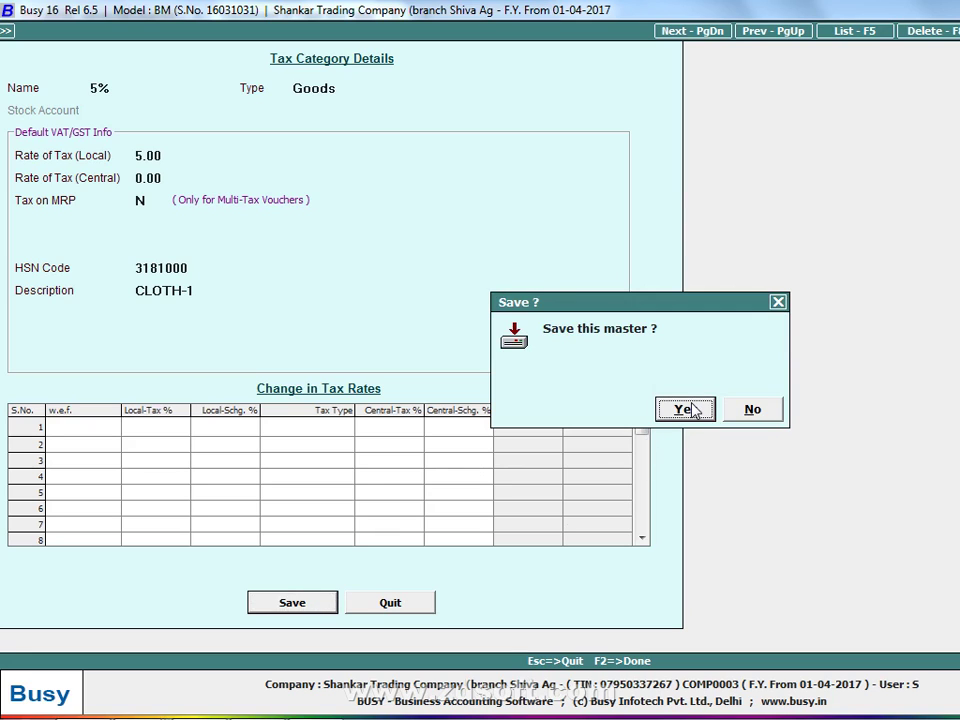
click(688, 410)
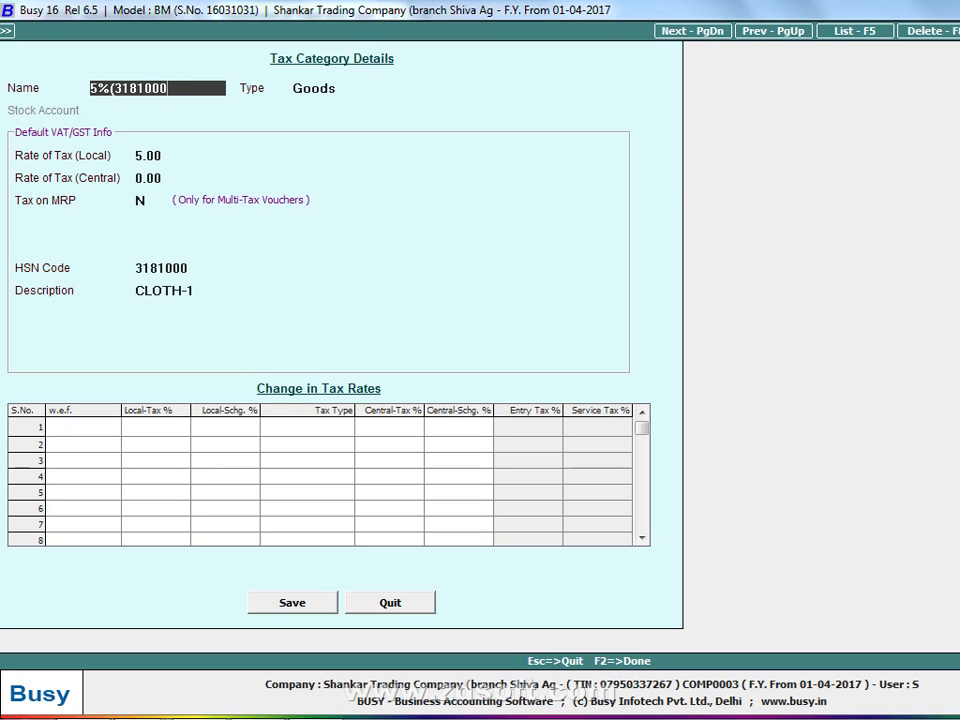
key(F2)
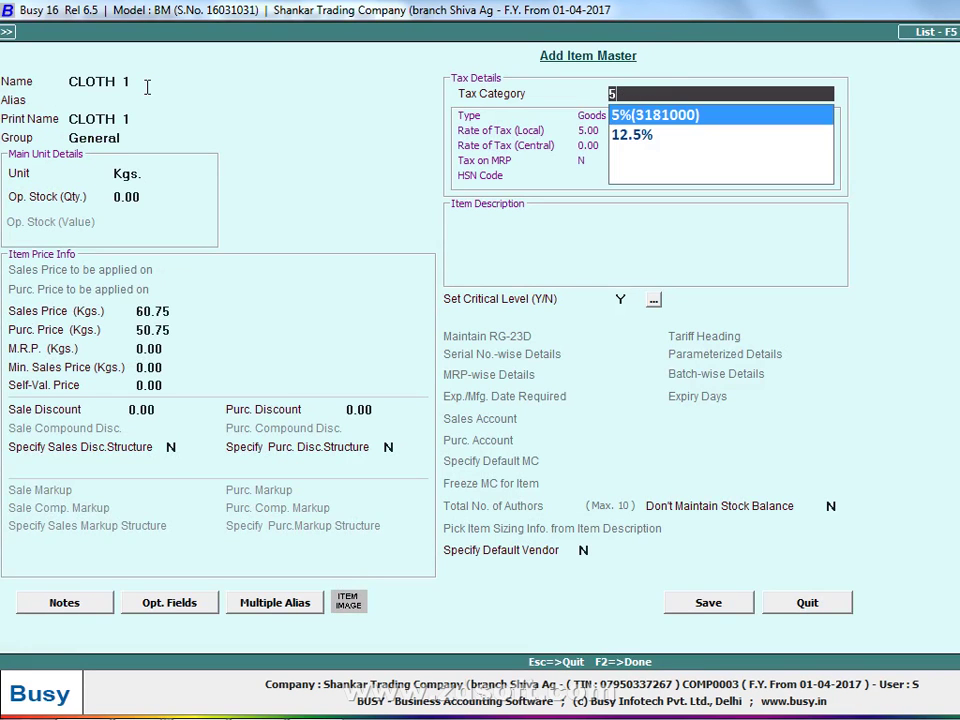
Save item CLOTH 1 with the 5% tax category, then check the handwritten purchase register
key(Return)
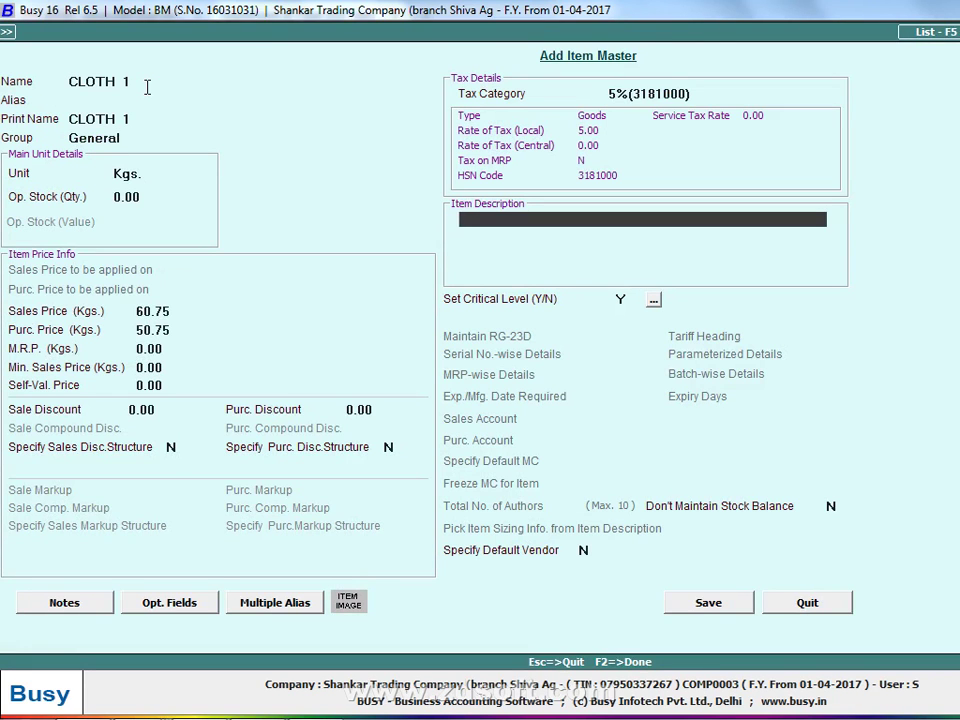
key(F2)
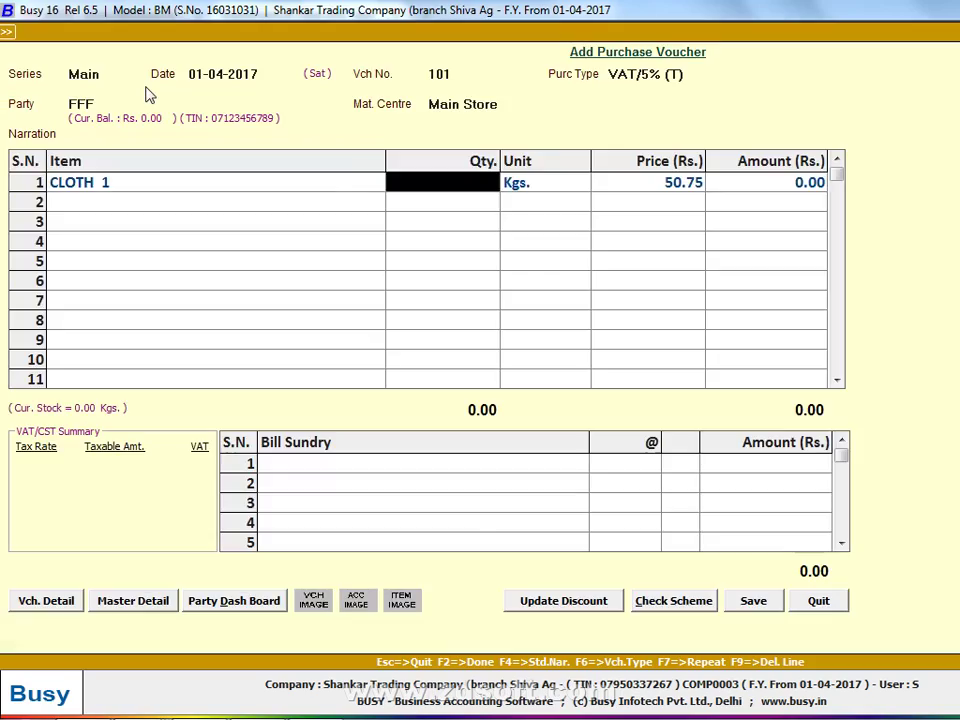
key(alt+Tab)
key(alt+Tab)
key(alt+Tab)
key(alt+Tab)
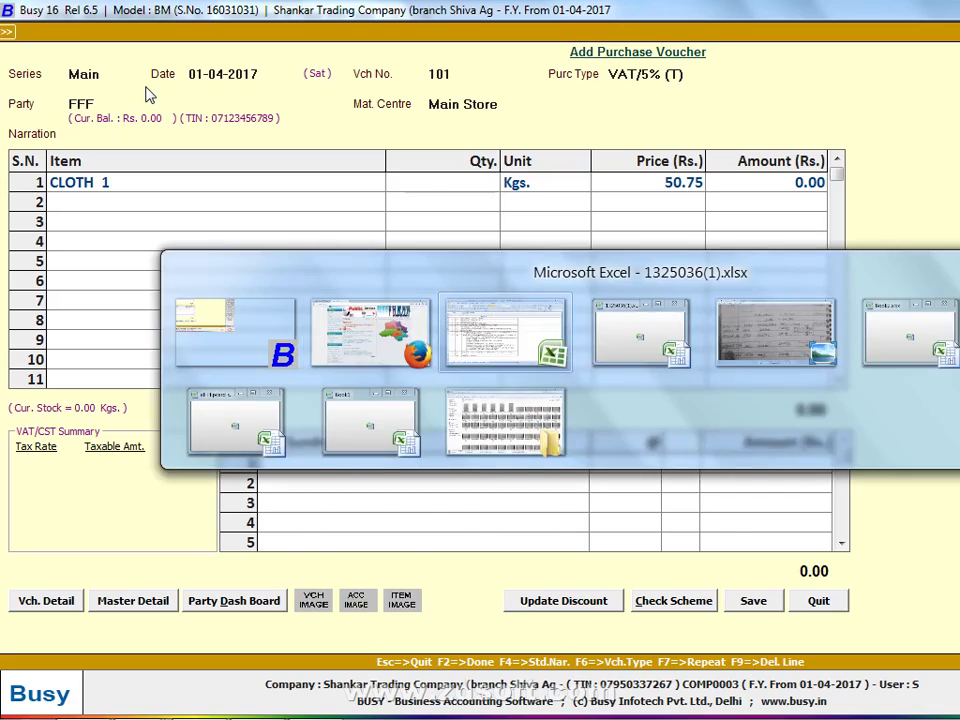
key(alt+Tab)
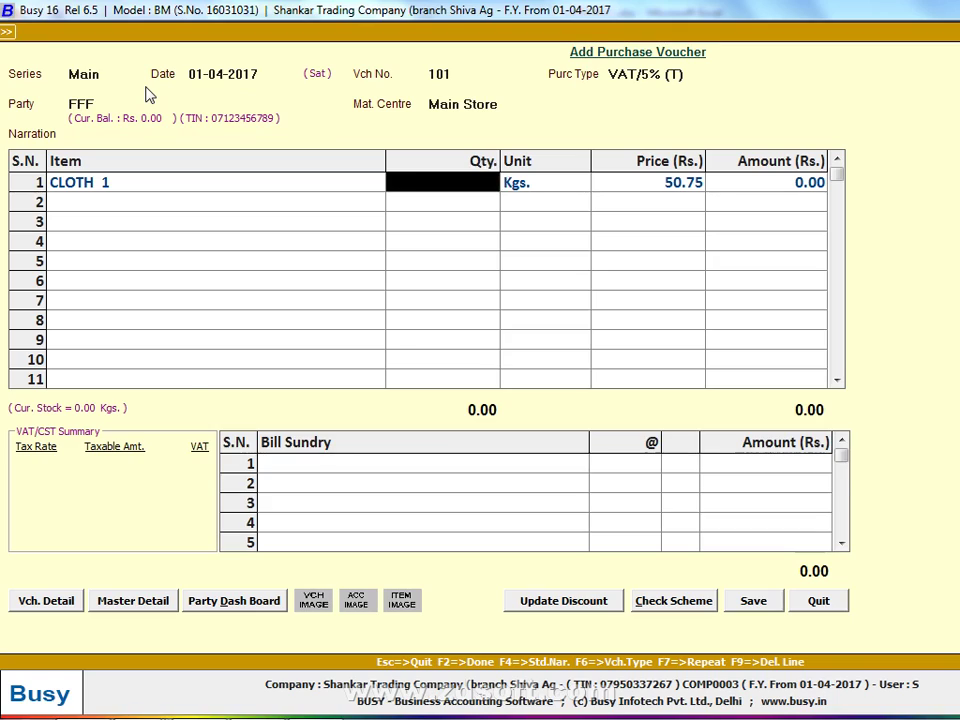
key(alt+Tab)
key(alt+Tab)
key(alt+Tab)
key(alt+Tab)
key(alt+Tab)
key(alt+Tab)
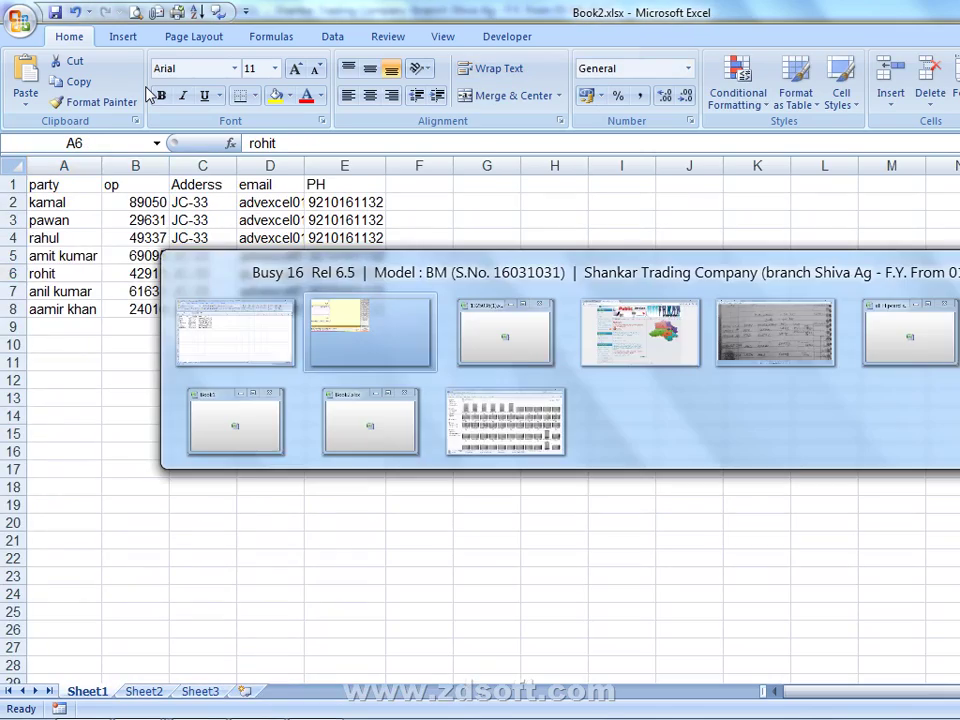
key(alt+Tab)
key(alt+Tab)
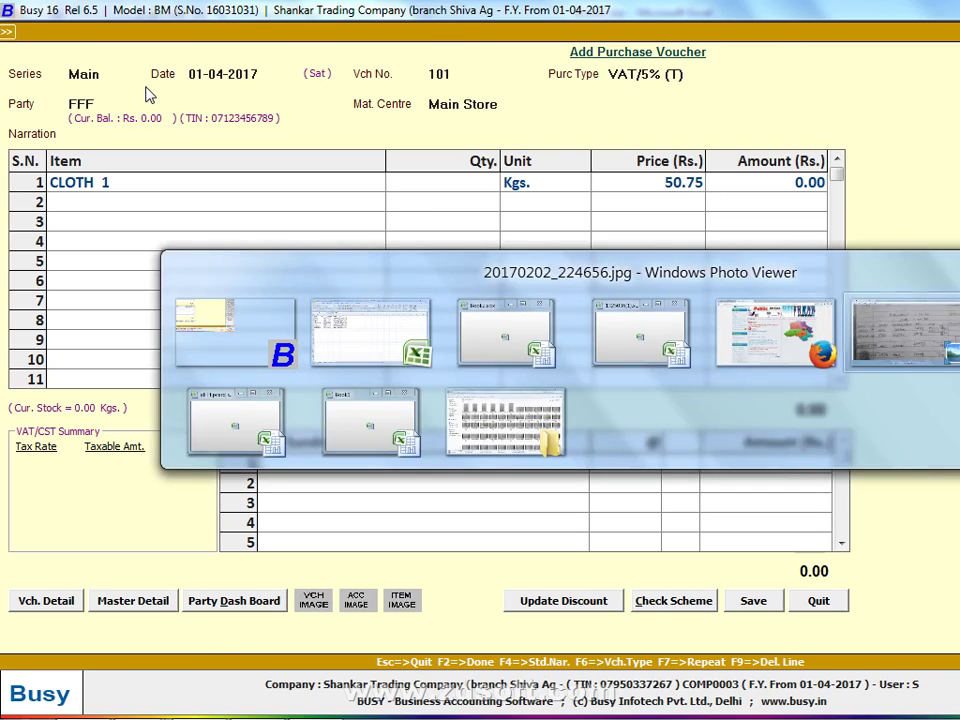
key(alt+Tab)
Enter quantity 100, add VAT as bill sundry, and save the voucher as bill no. 101
text(100)
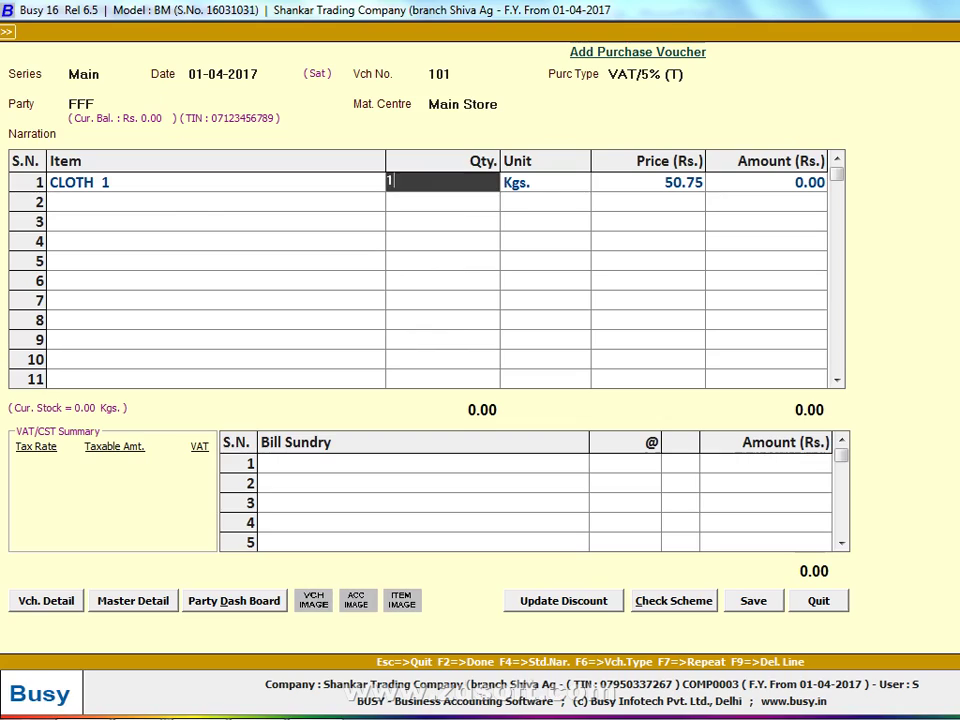
key(Return)
key(Return)
key(Return)
key(Return)
key(Return)
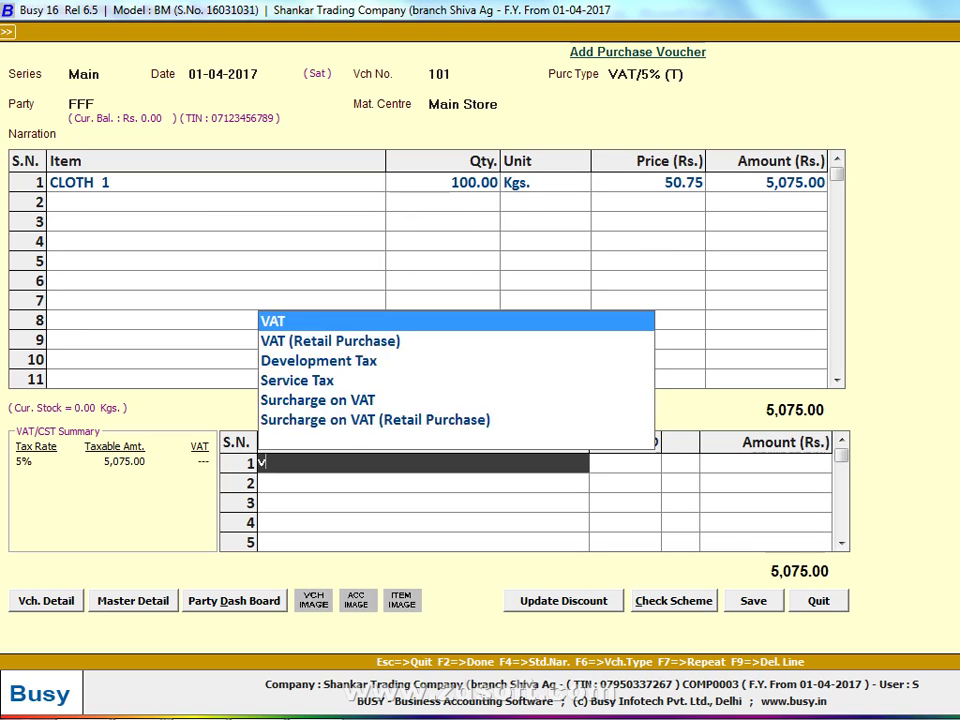
key(Return)
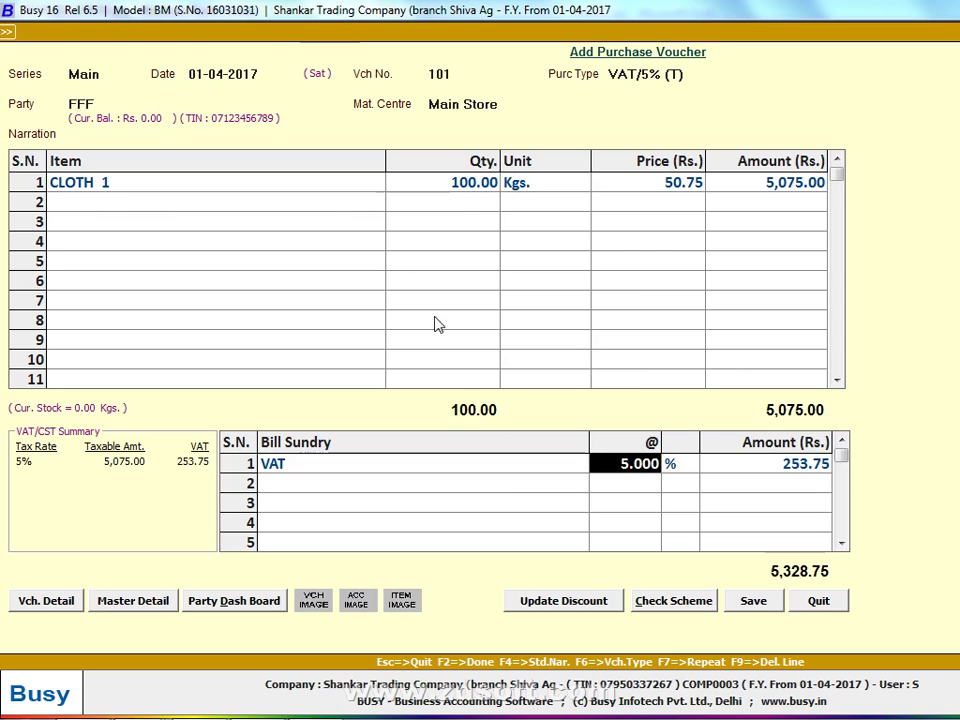
click(760, 603)
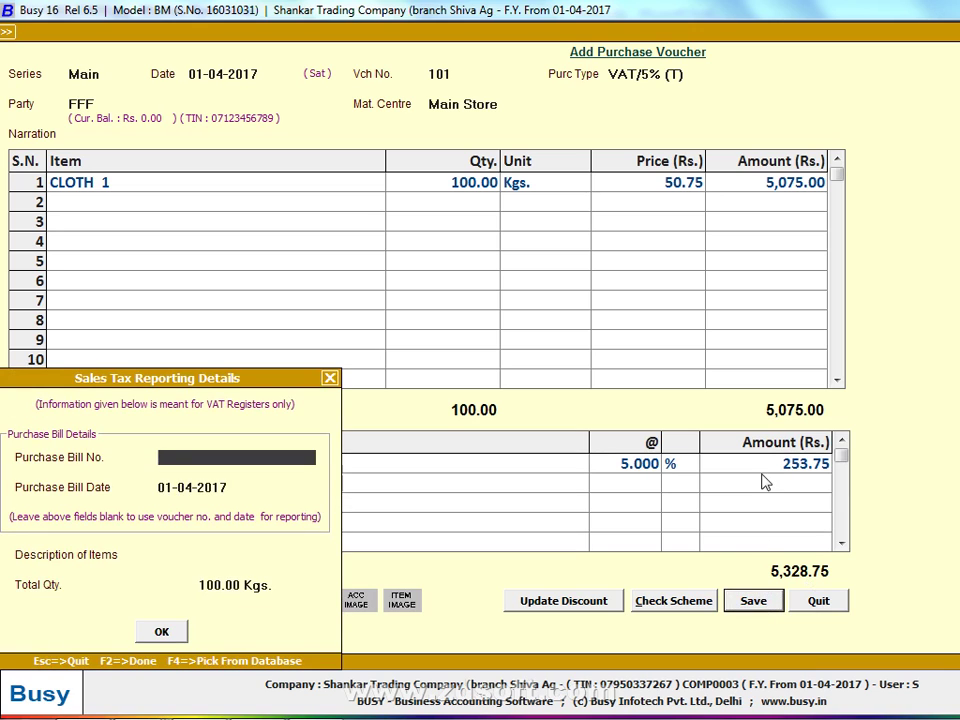
text(101)
key(Return)
key(Return)
key(Return)
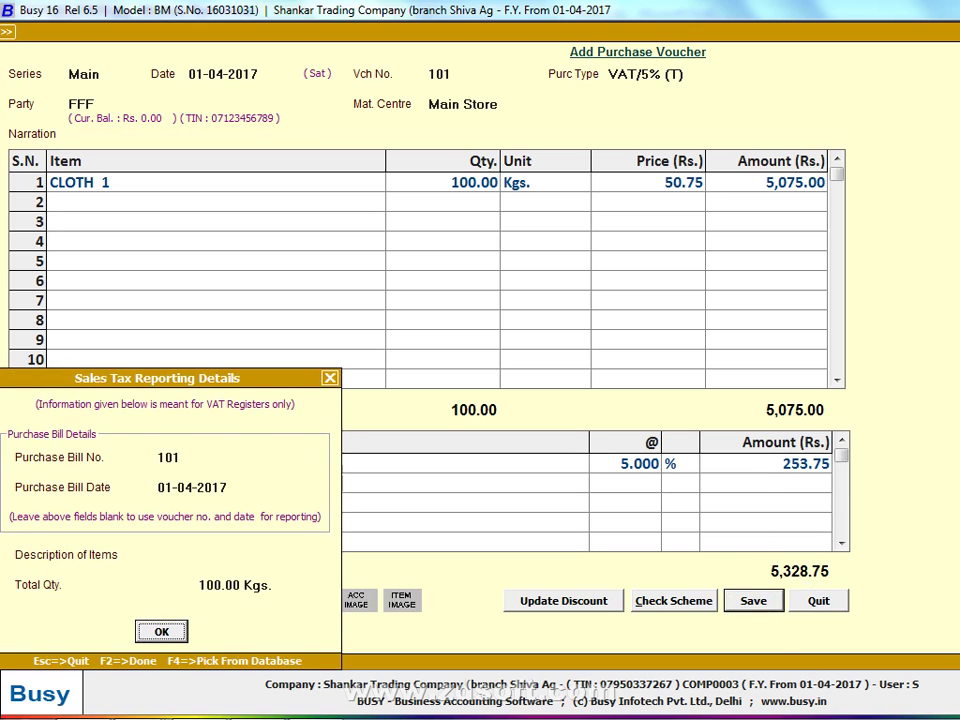
key(Return)
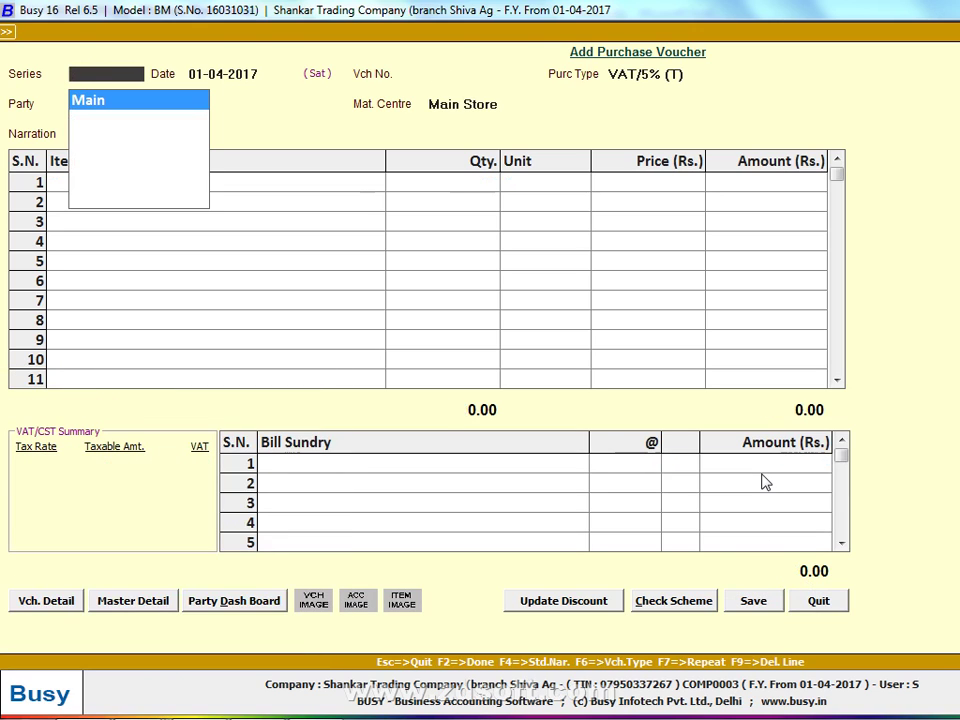
In the Main series, date voucher 103 as 02-04-2017 and choose purchase type C/C-Form
key(alt+Tab)
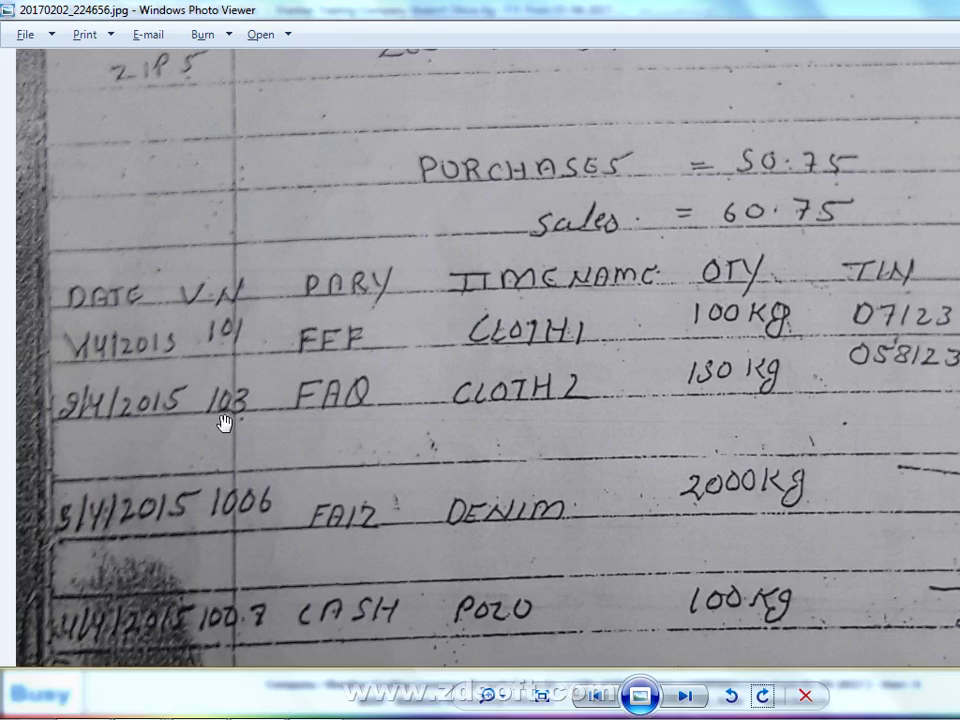
key(alt+Tab)
key(Return)
text(2)
key(Return)
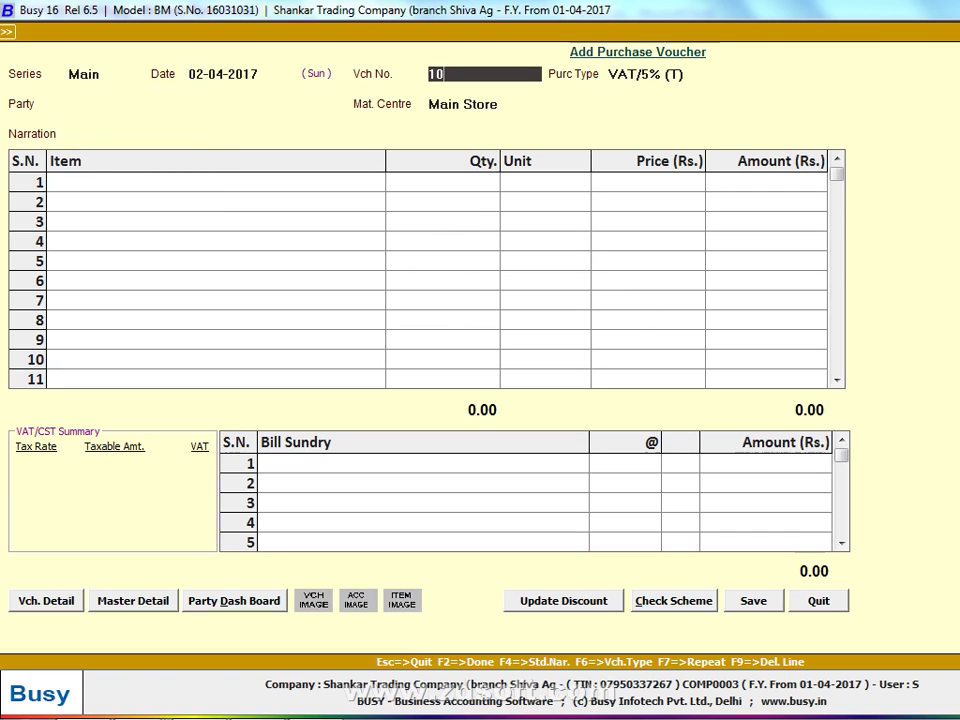
key(alt+Tab)
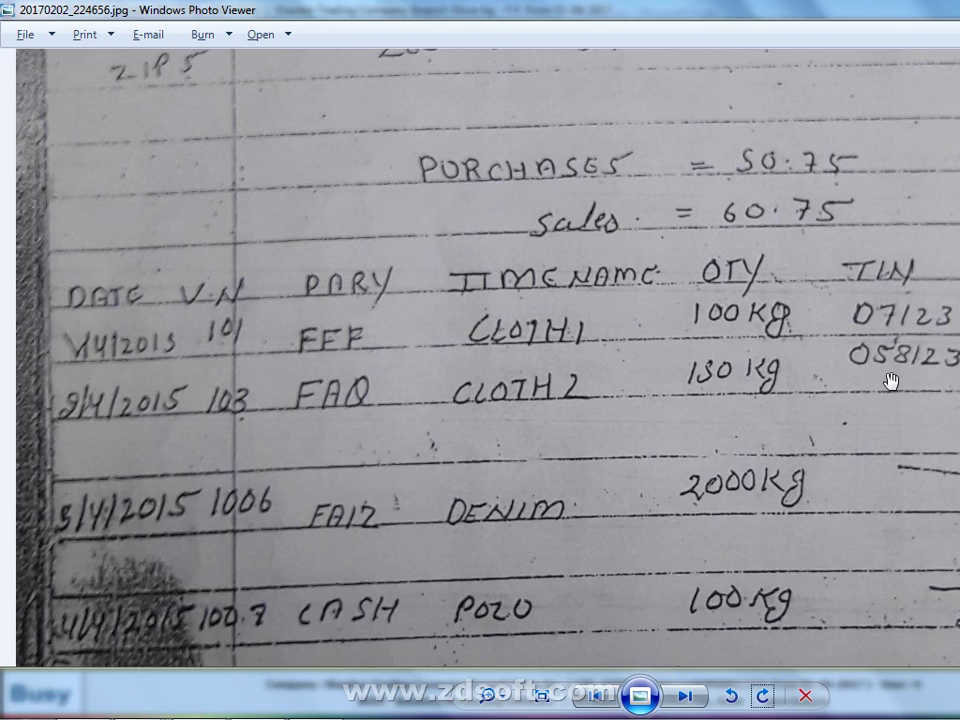
key(alt+Tab)
text(C)
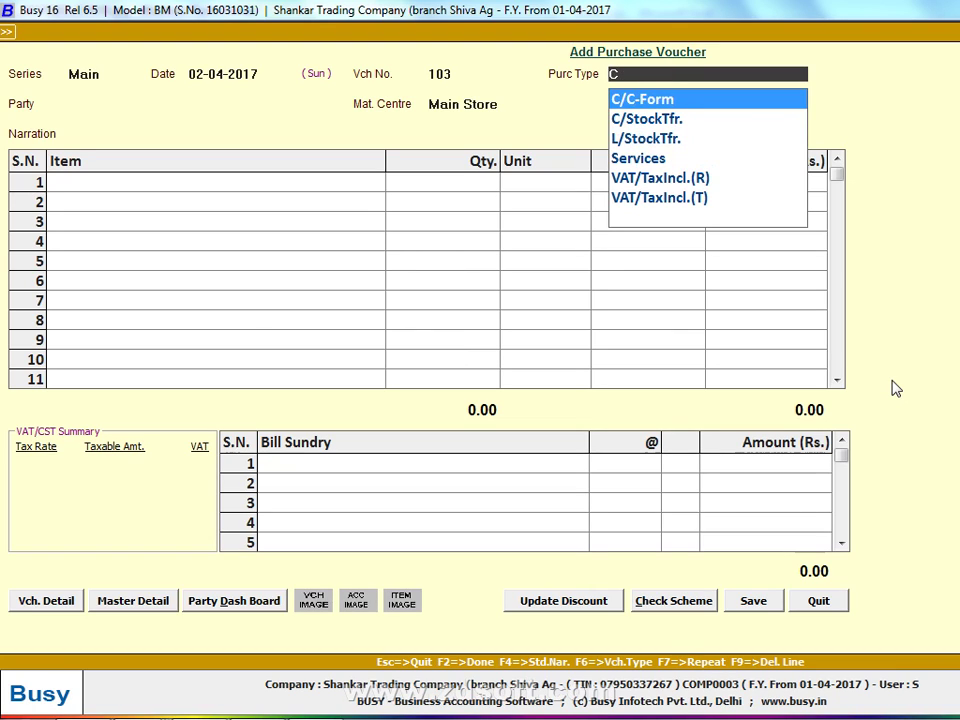
key(Return)
key(super)
key(Escape)
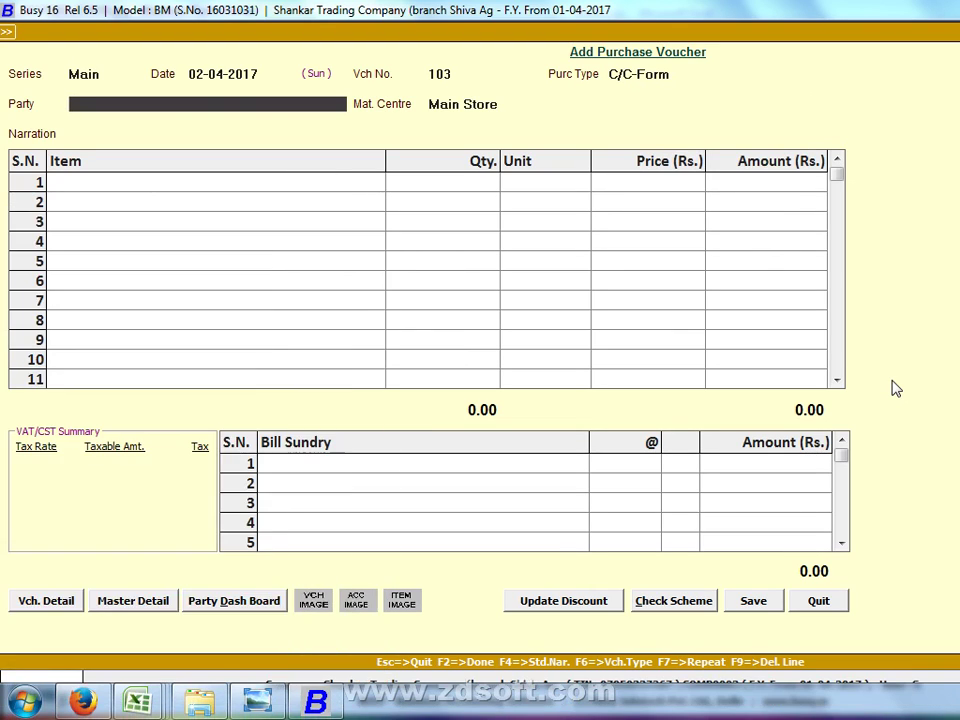
Create party account FAQ under Sundry Creditors with transport MAHALAXMI and station LUDHIANA
key(F3)
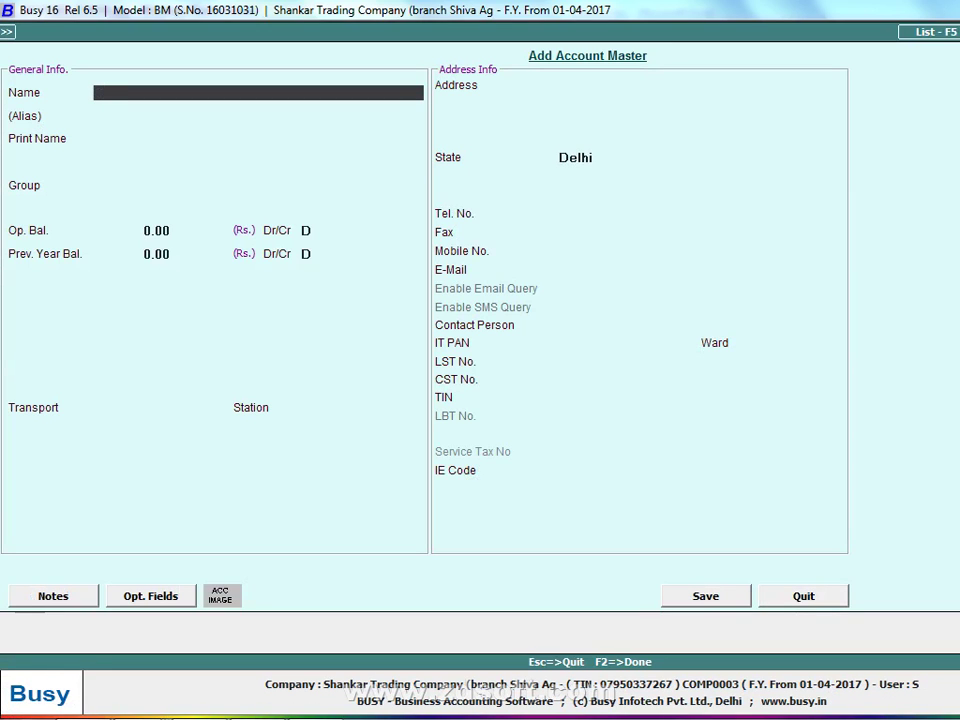
text(FAQ)
key(Return)
key(Return)
key(Return)
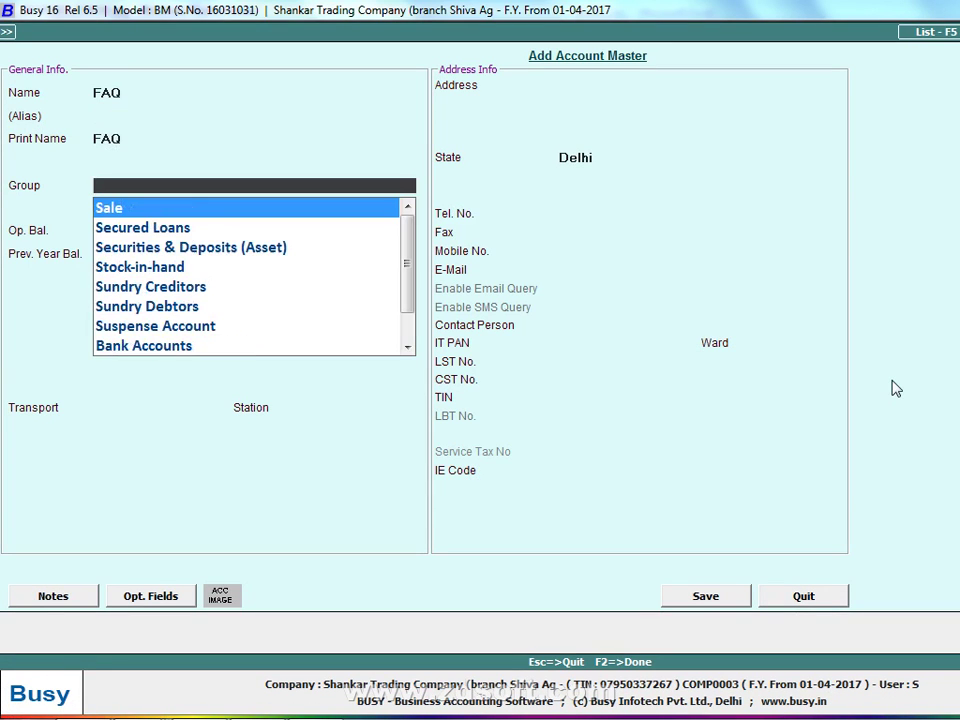
text(SUN)
key(Return)
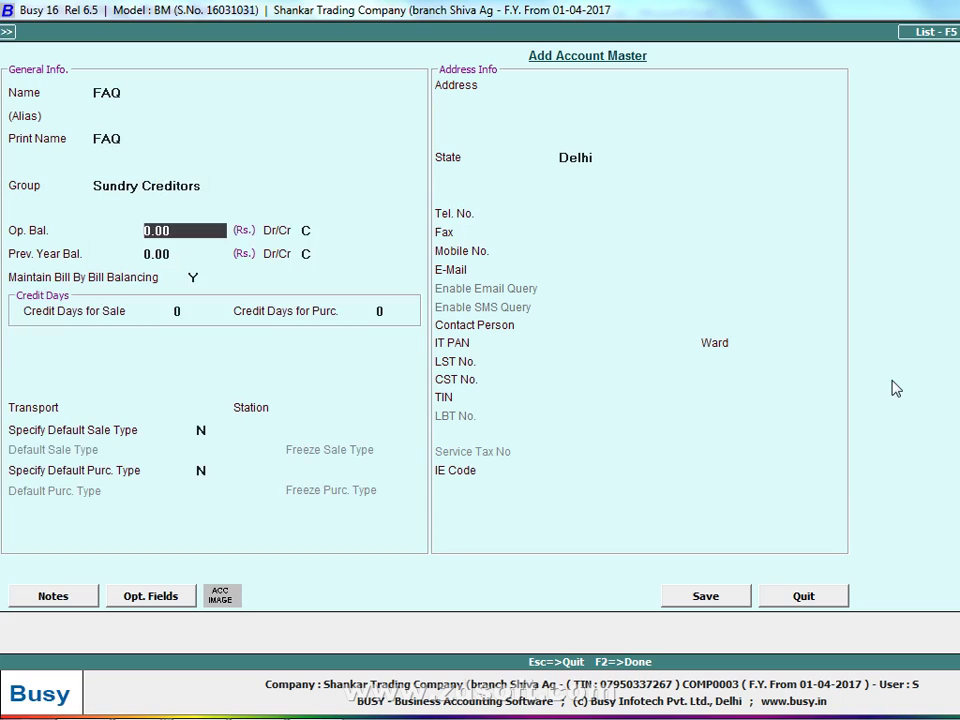
key(Return)
key(Return)
key(Return)
key(Return)
text(N)
key(Return)
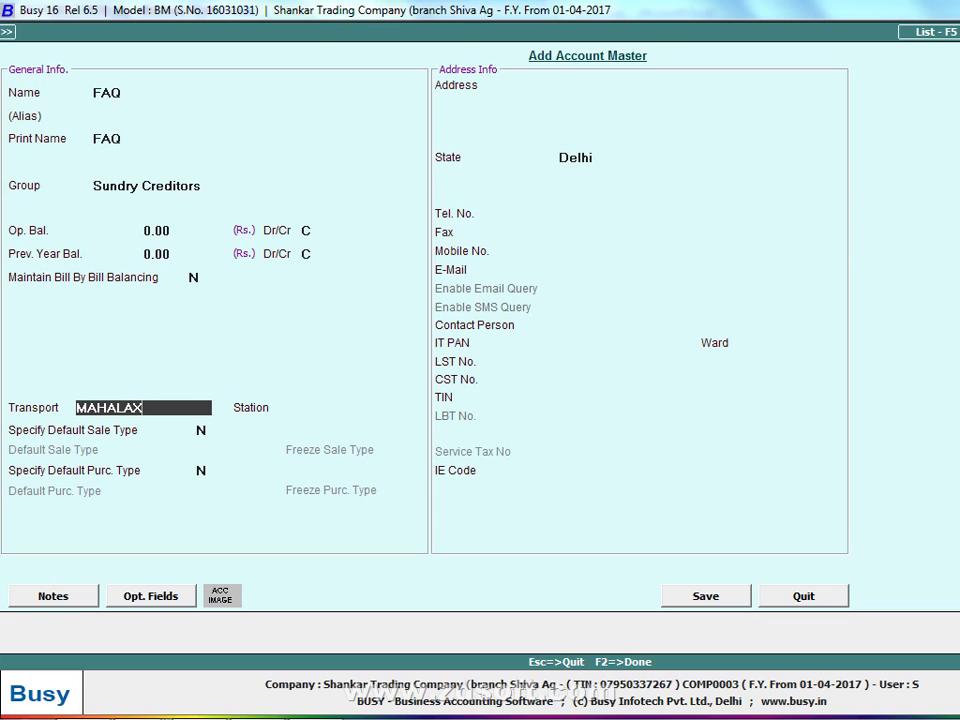
key(Return)
text(LUDHI)
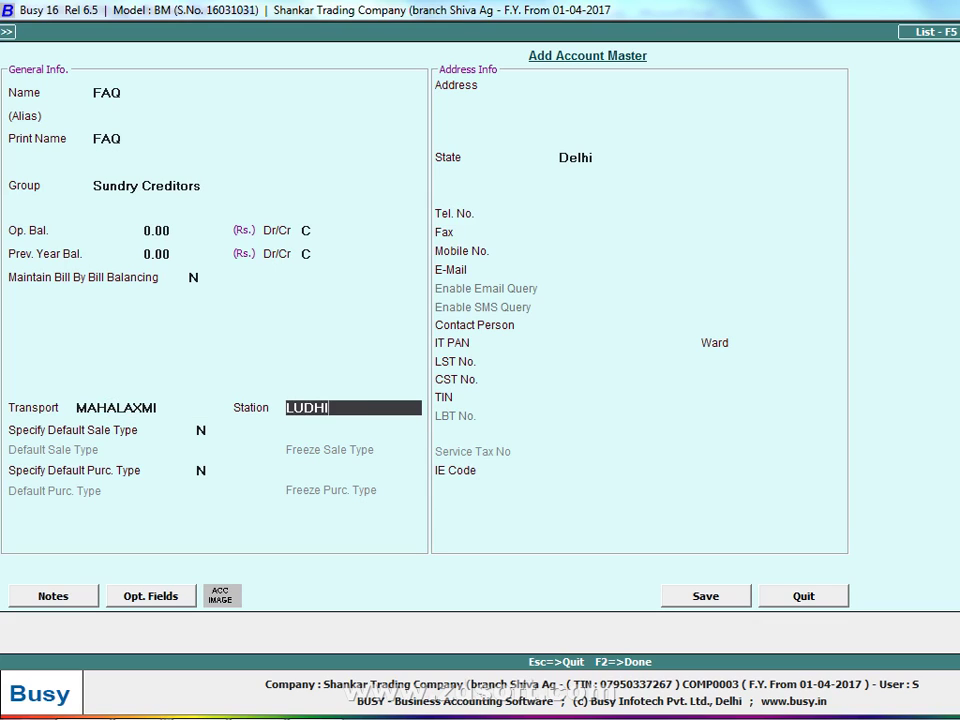
text(ANA)
key(Return)
key(Return)
key(Return)
Set FAQ's state to Others, enter its CST and TIN numbers, and save the account
key(Return)
key(Return)
key(Return)
key(Return)
text(O)
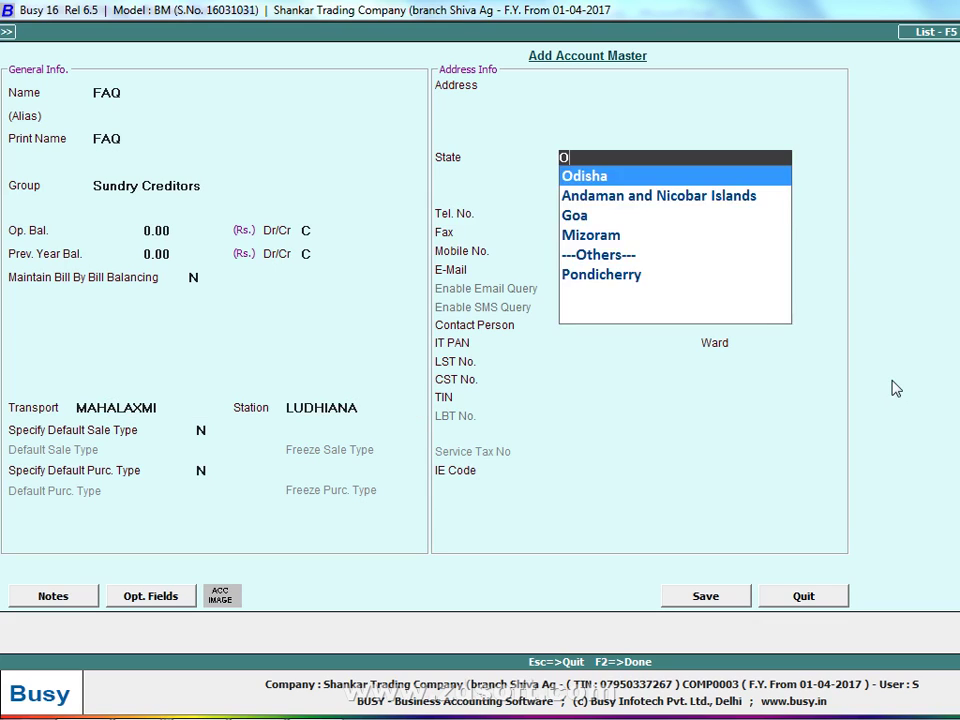
text(T)
key(Return)
key(Return)
key(Return)
key(Return)
key(Return)
key(Return)
key(Return)
key(Return)
key(Return)
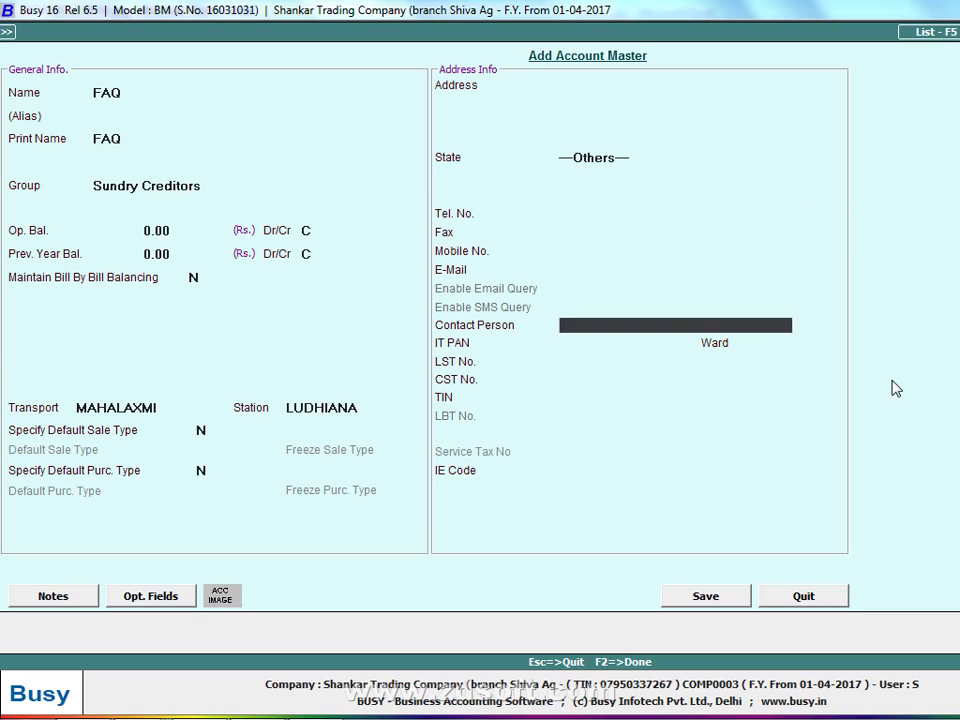
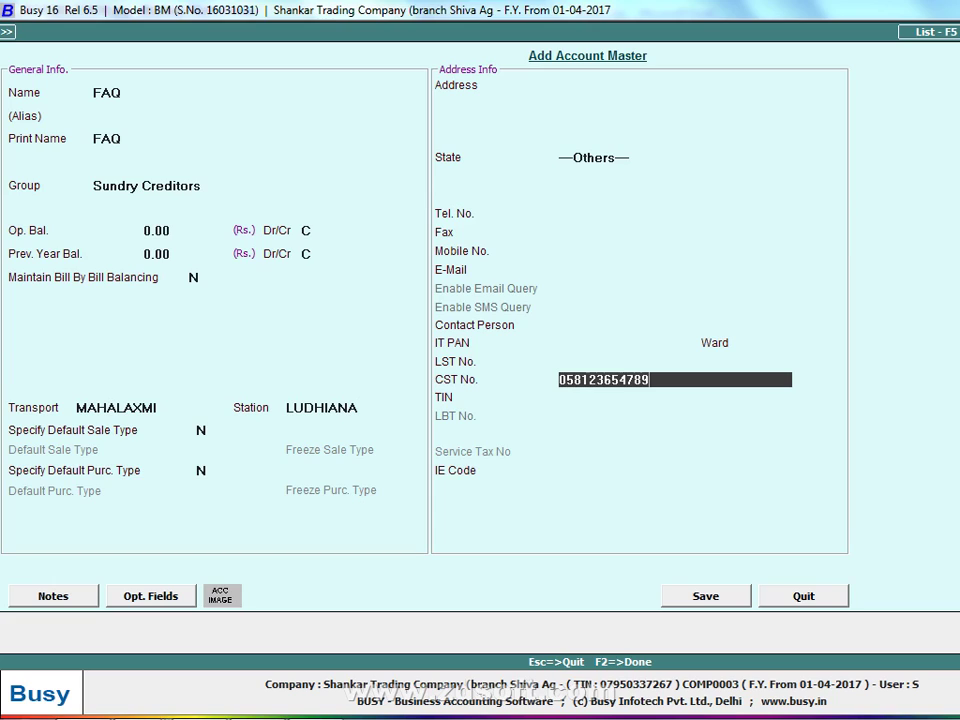
key(Return)
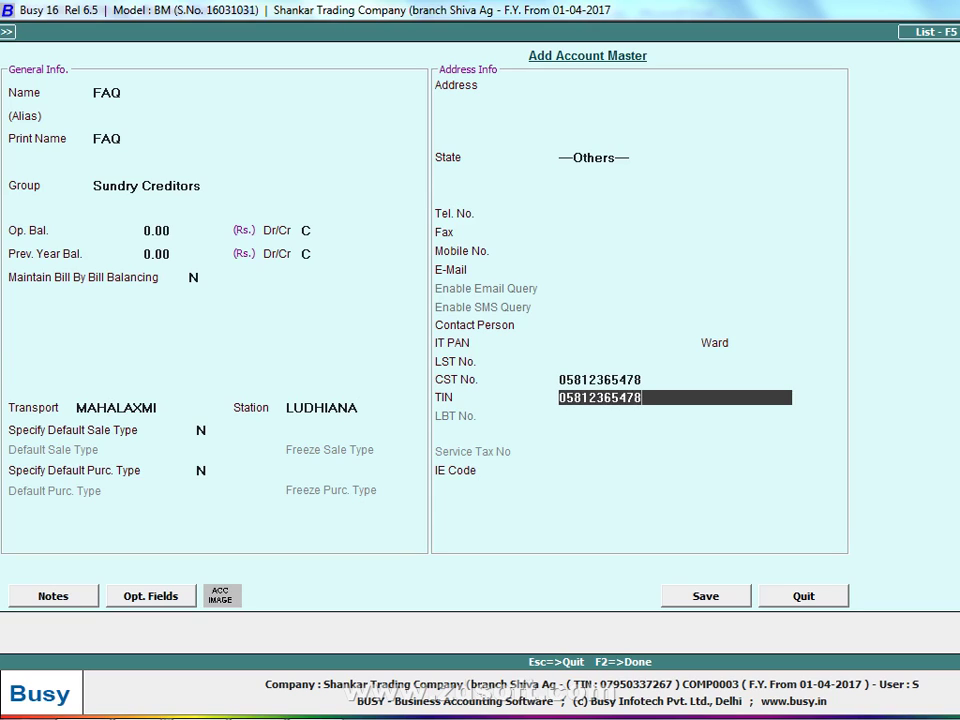
key(Return)
key(Return)
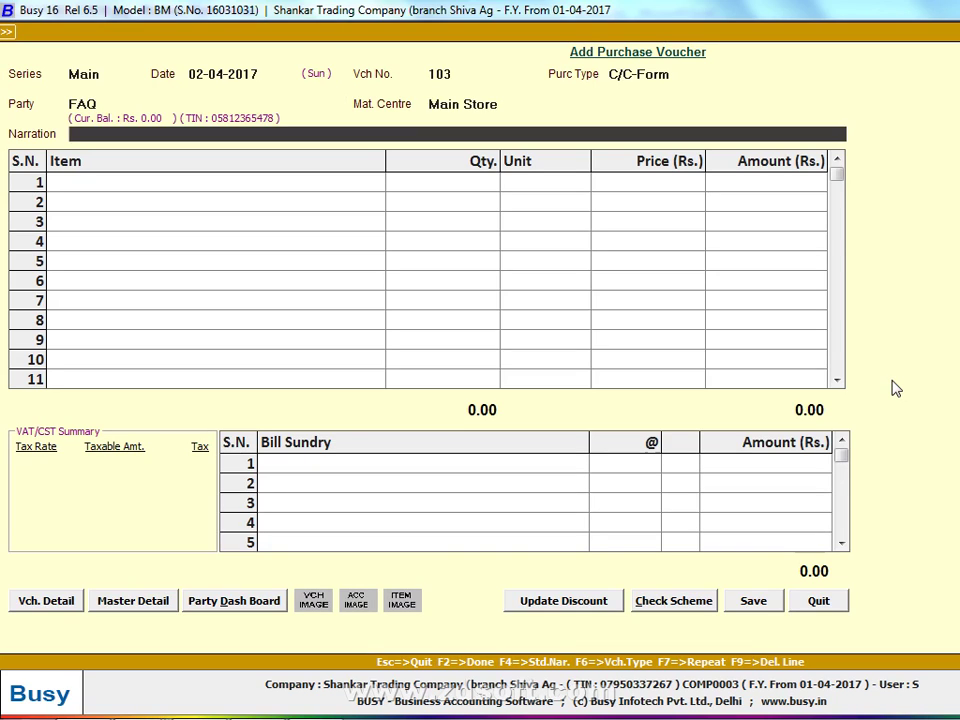
Enter GR/RR number A44784DFA in the voucher's transport details
key(Return)
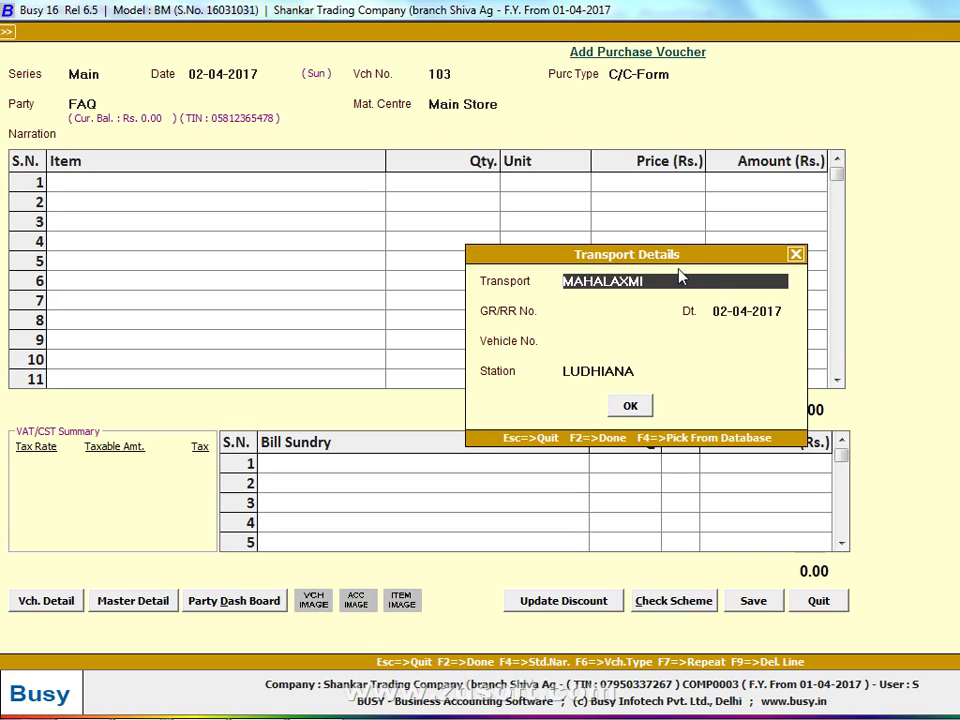
key(Return)
text(A44784DFA)
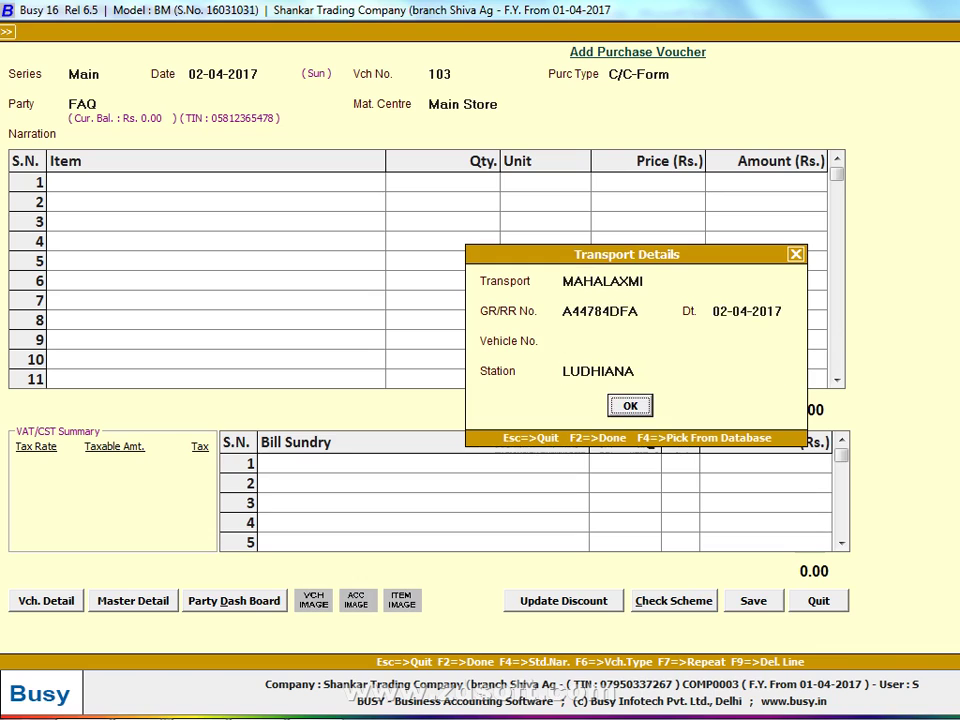
key(Return)
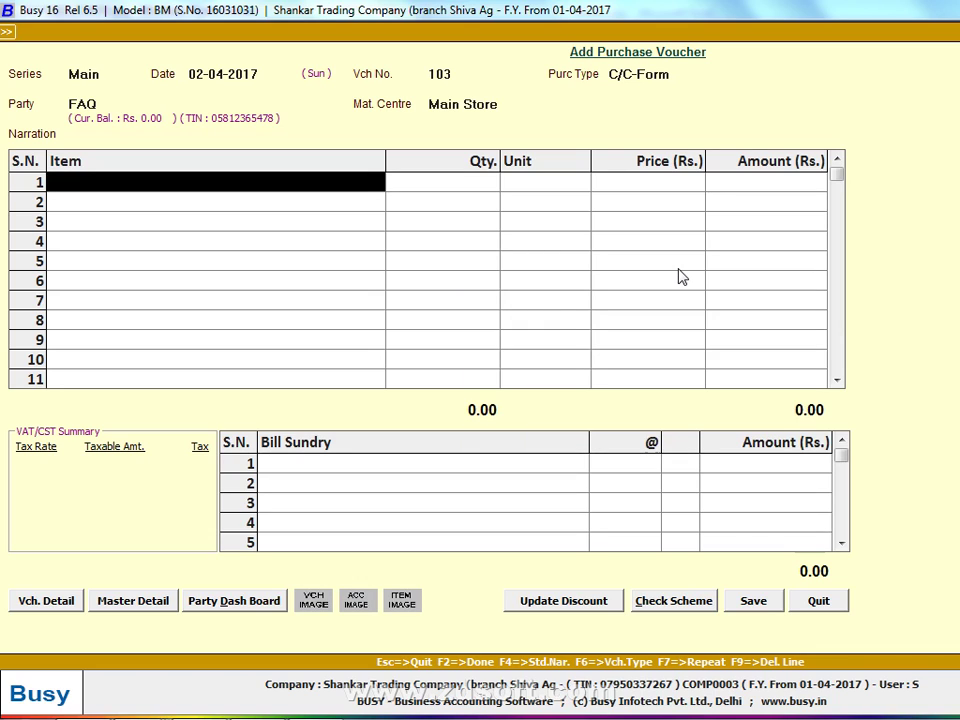
Change the voucher's transporter from MAHALAXMI to VIJAYLAXMI
key(alt+Tab)
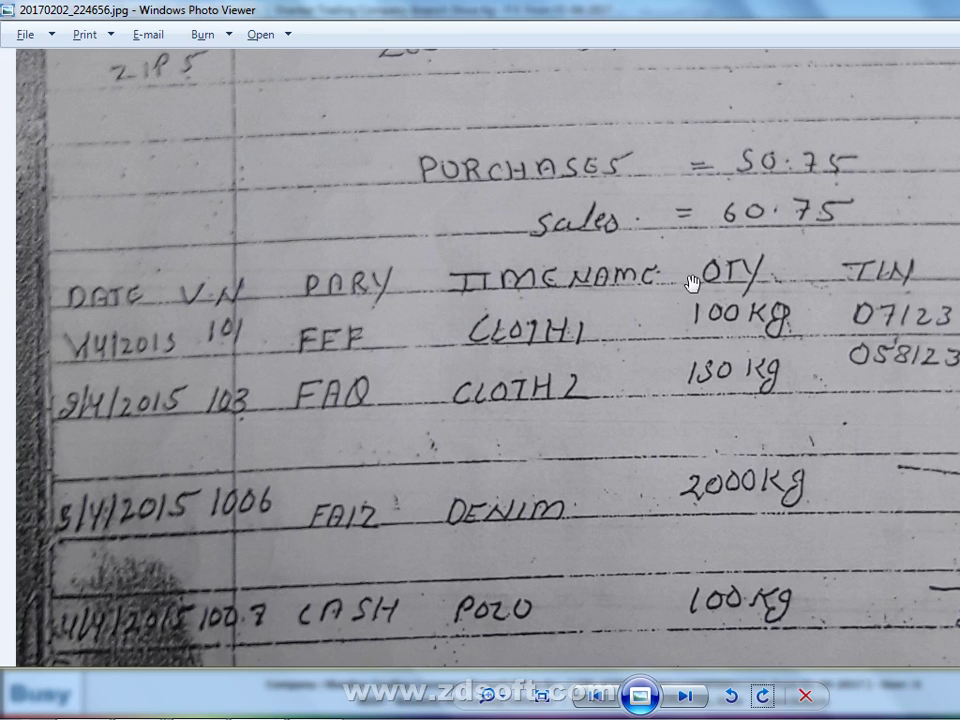
key(alt+Tab)
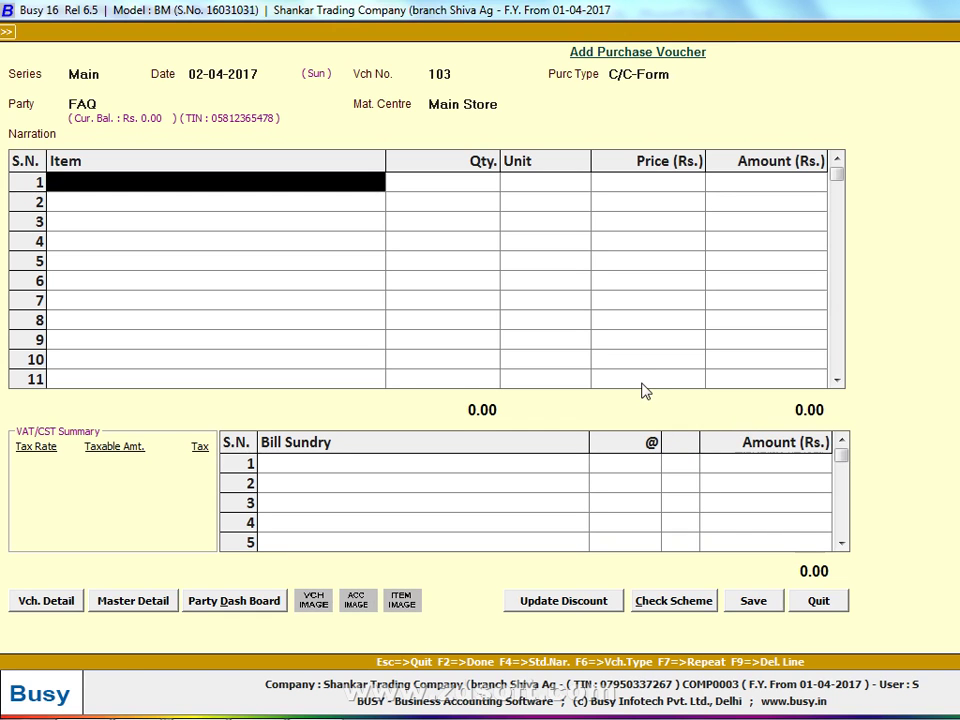
key(Up)
key(Up)
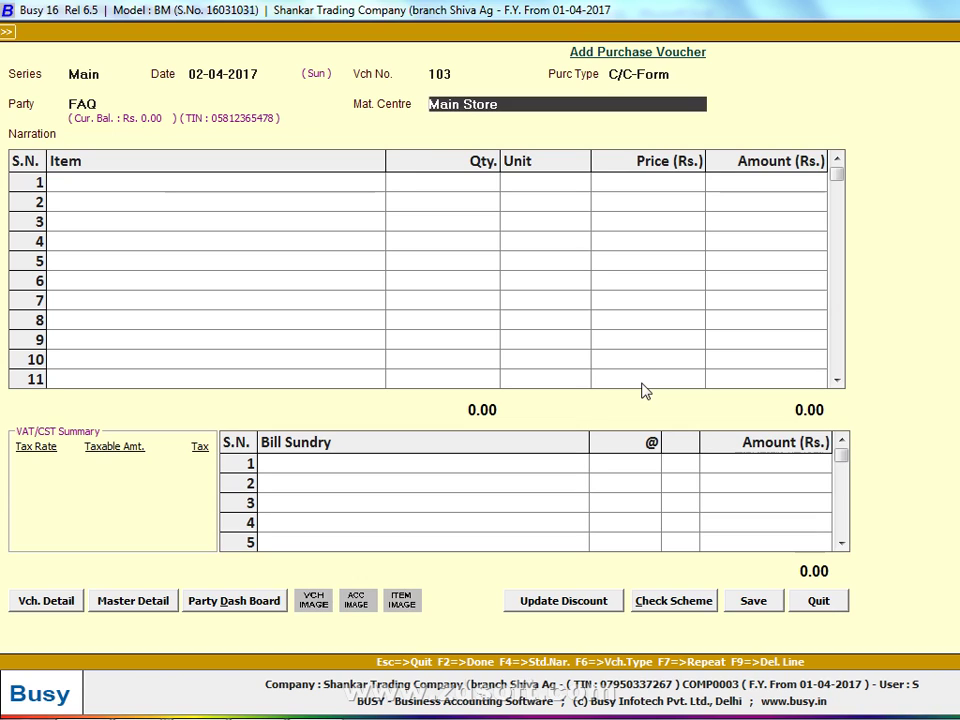
key(Up)
key(Return)
key(Return)
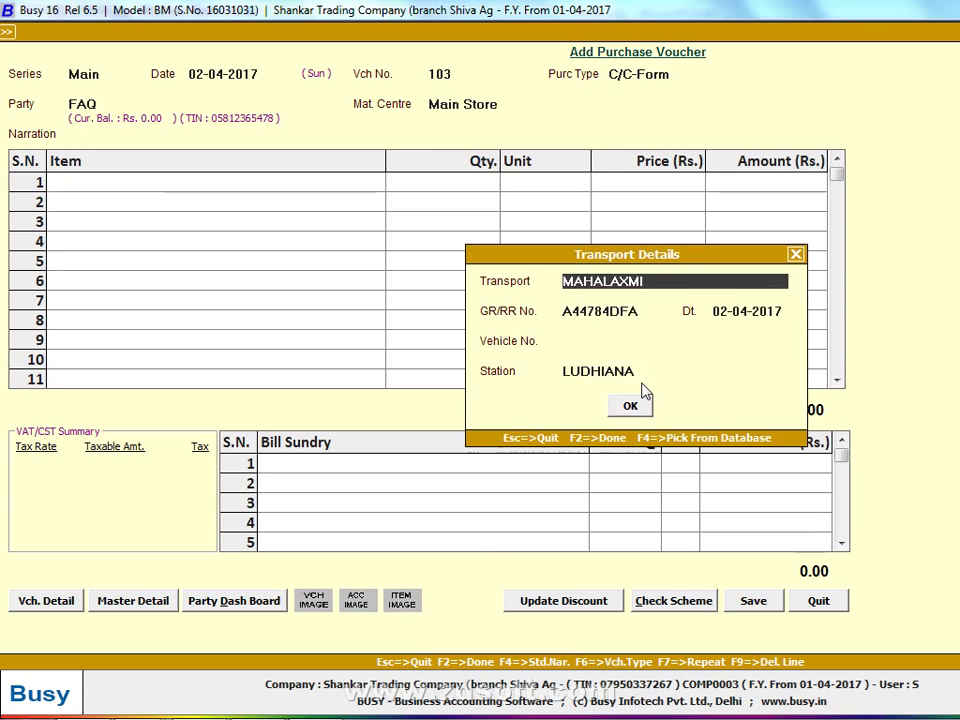
text(VIJAYLAXMI)
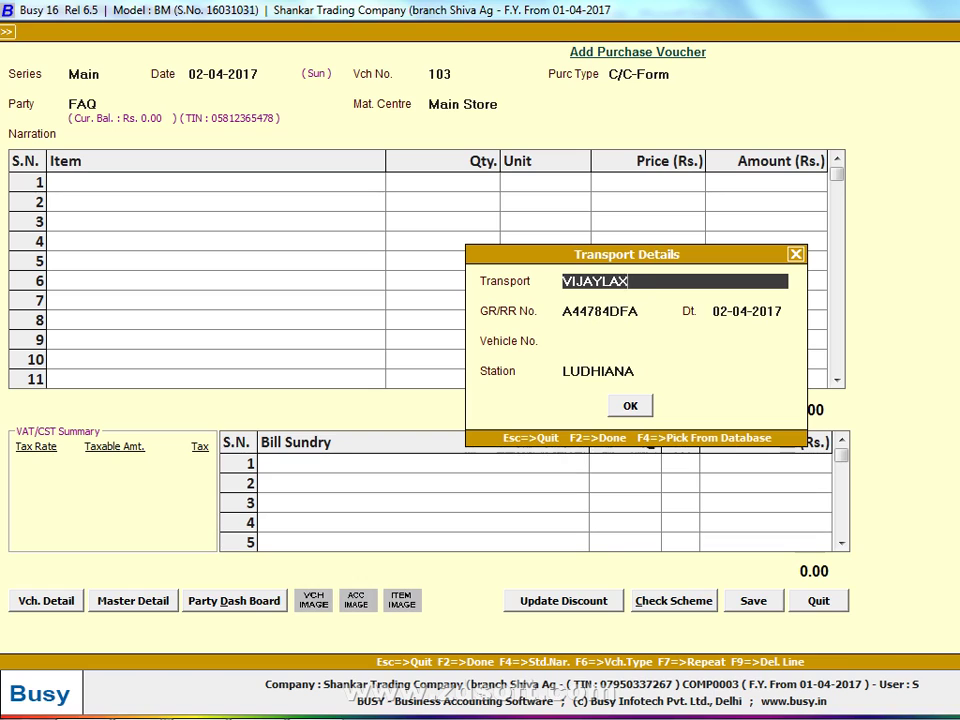
key(Return)
key(Return)
key(Return)
key(Return)
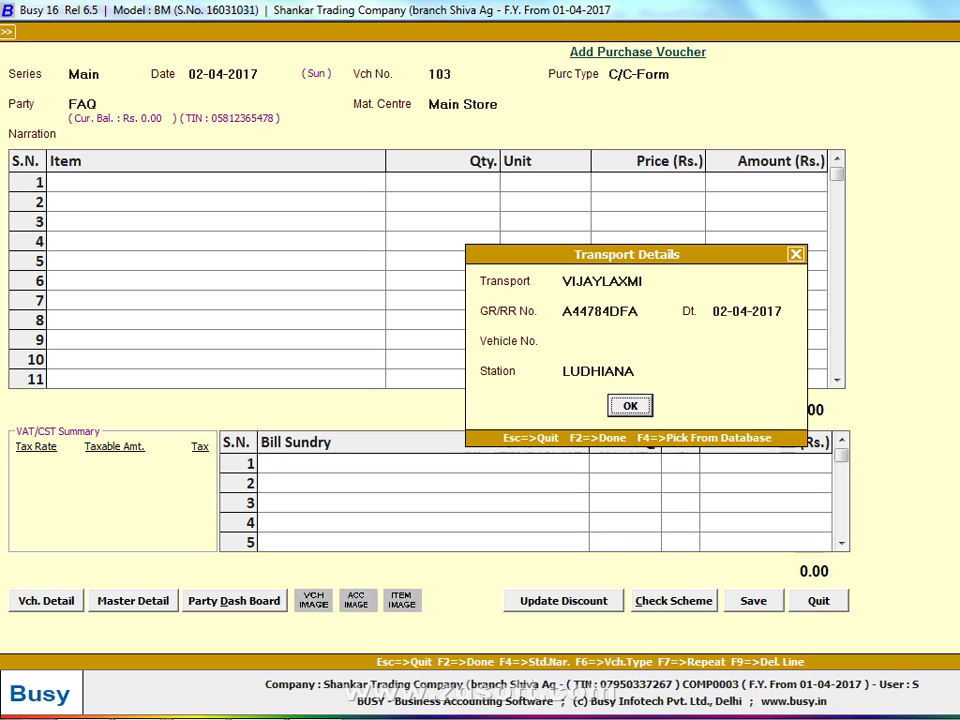
key(Return)
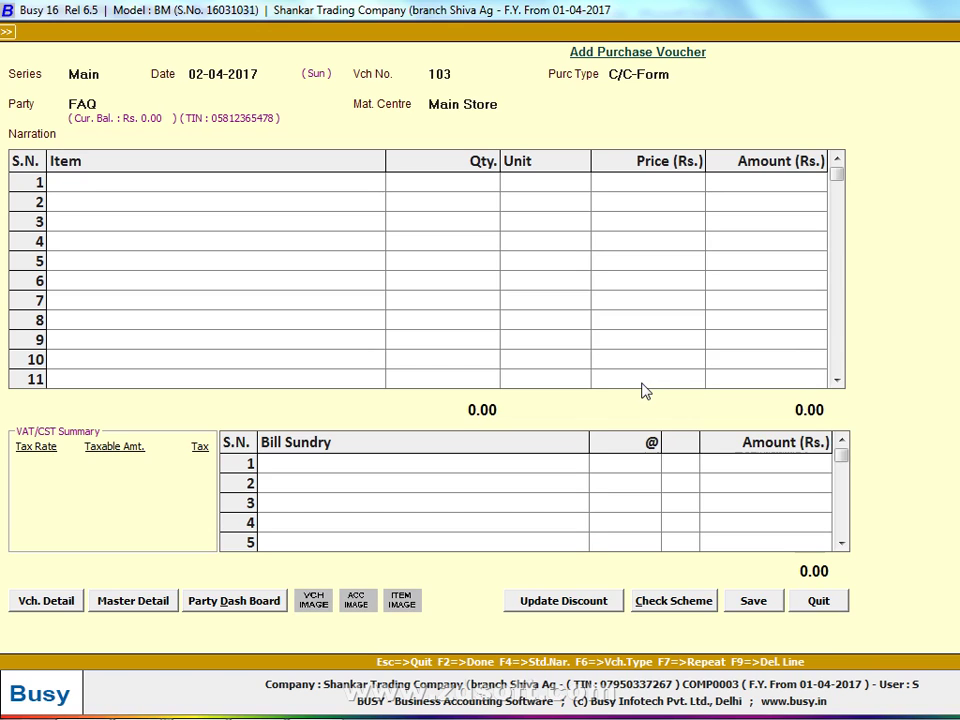
Start a new item named CLOTH -2 in the General group
text(H)
key(F3)
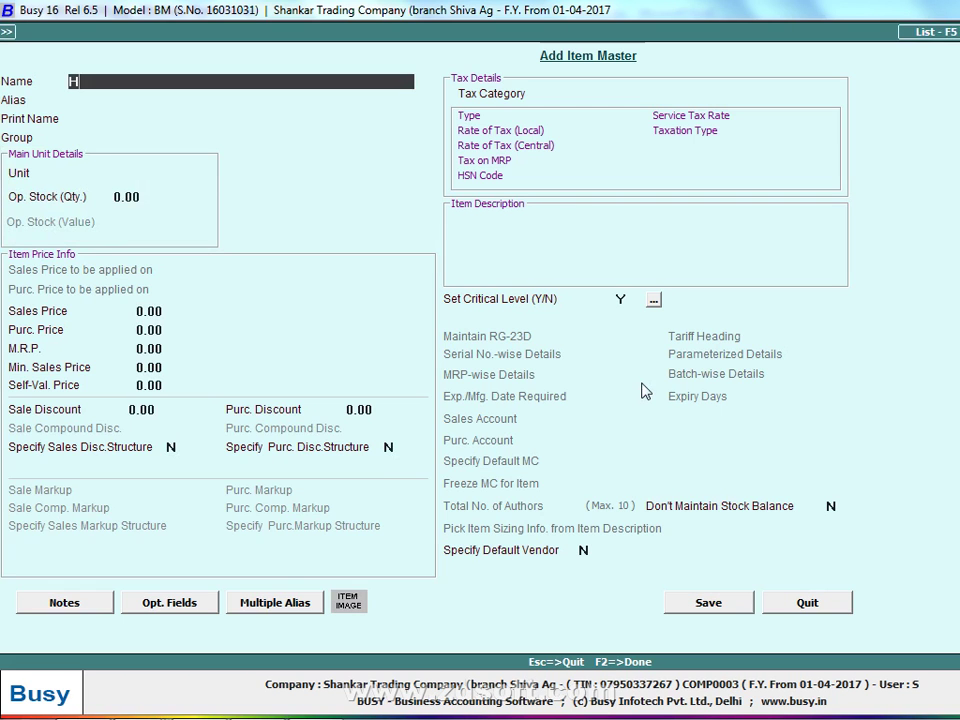
text(=CLOTH)
key(BackSpace)
key(BackSpace)
key(BackSpace)
key(BackSpace)
key(BackSpace)
key(BackSpace)
key(BackSpace)
text(CLOTH -2)
key(Return)
key(Return)
key(Return)
key(Return)
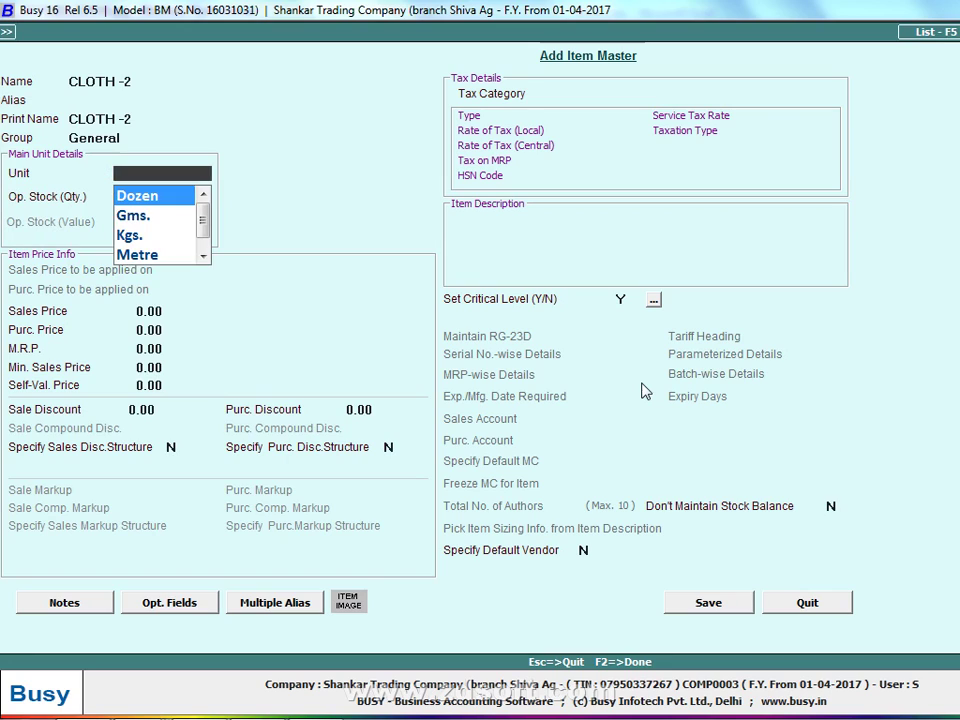
key(p)
key(Return)
key(Return)
Give CLOTH -2 unit Kgs., sales price 60.75, purchase price 50.75 and 5% tax, then save
text(5)
key(BackSpace)
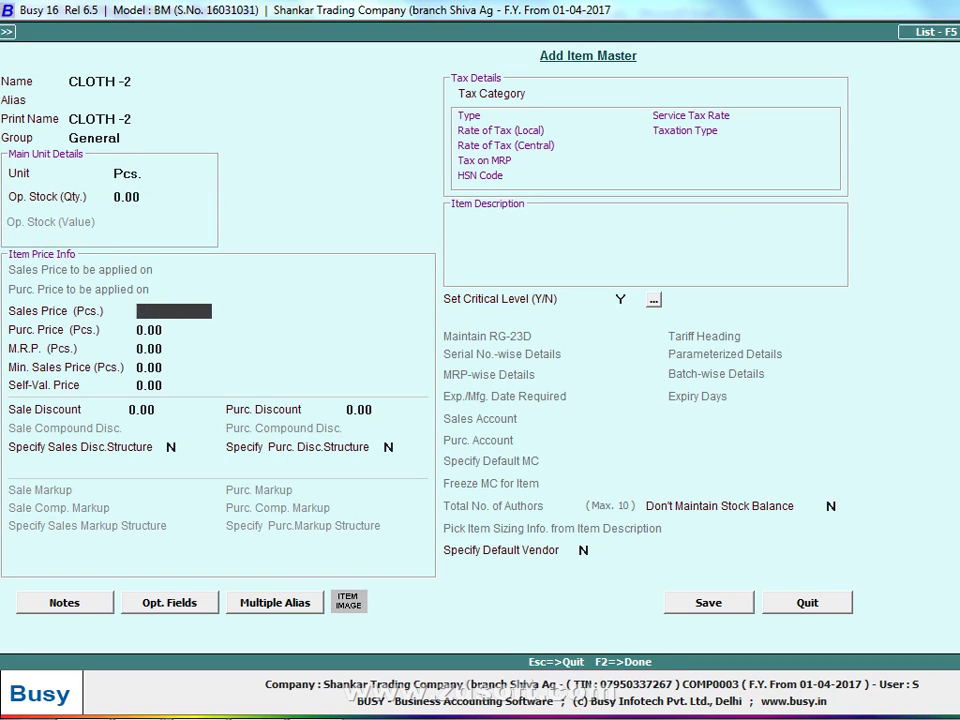
text(60)
key(Return)
key(k)
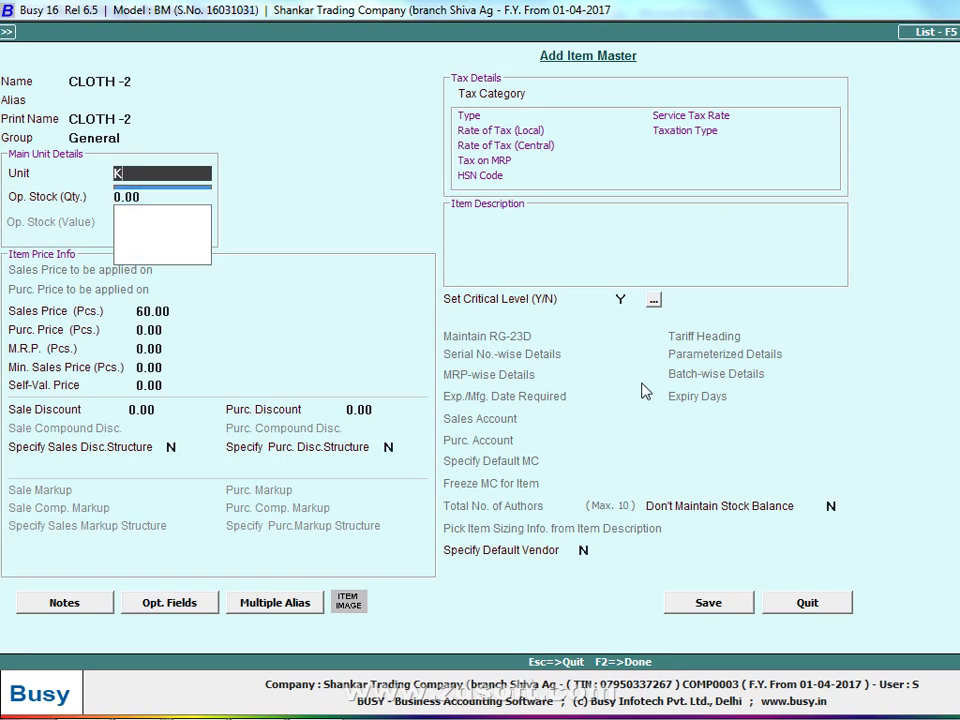
key(Return)
key(Return)
key(Return)
key(Up)
text(.75)
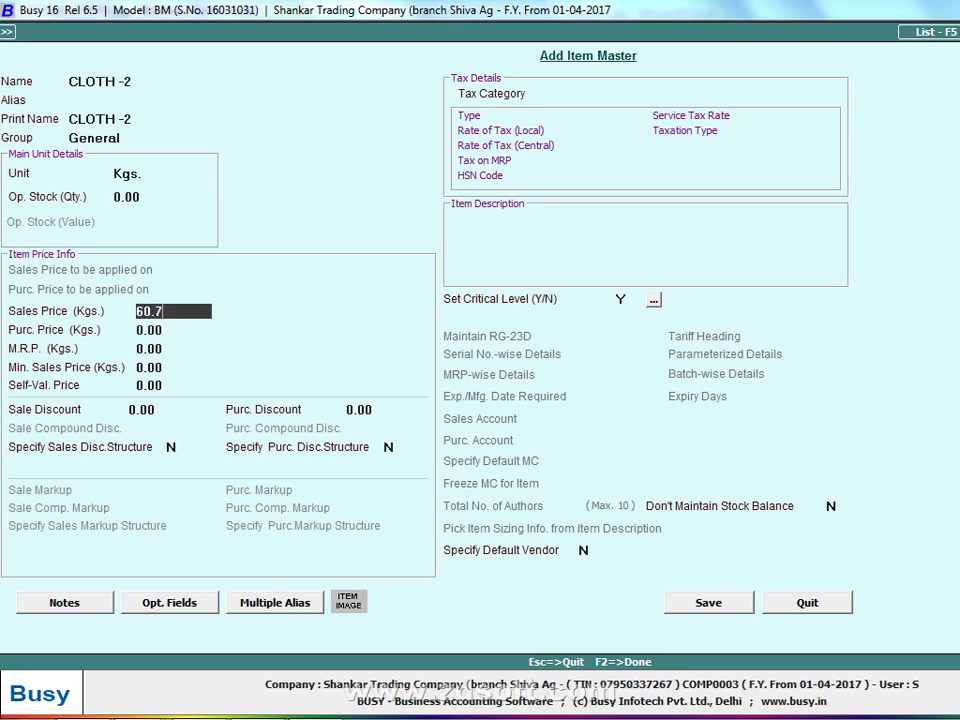
key(Return)
text(50.7)
text(5)
key(Return)
key(Return)
key(Return)
key(Return)
key(Return)
key(Return)
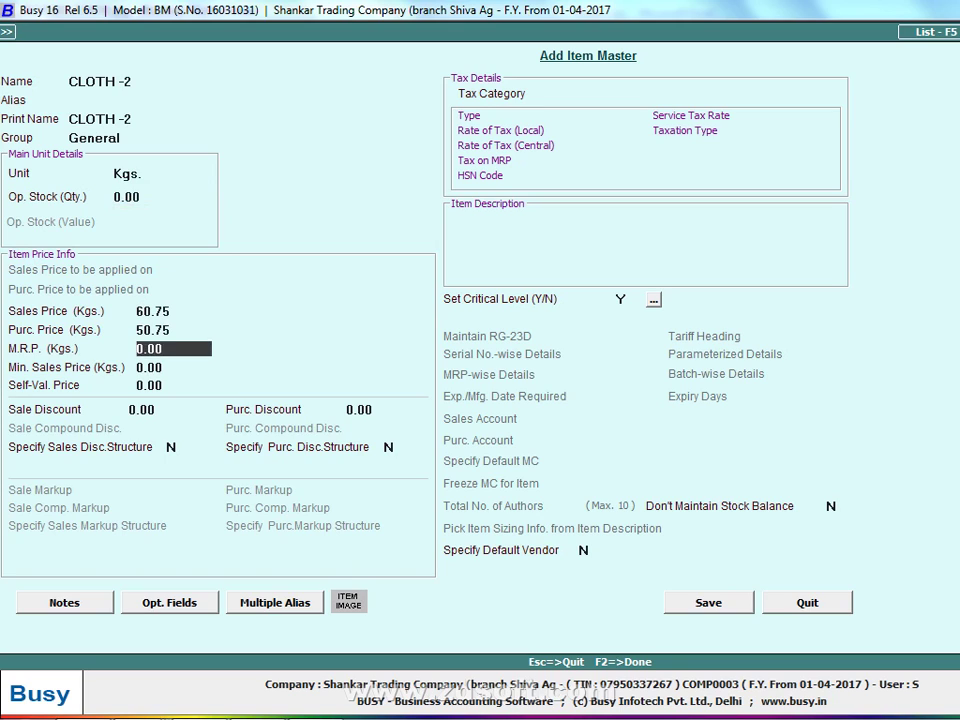
text(5)
key(Return)
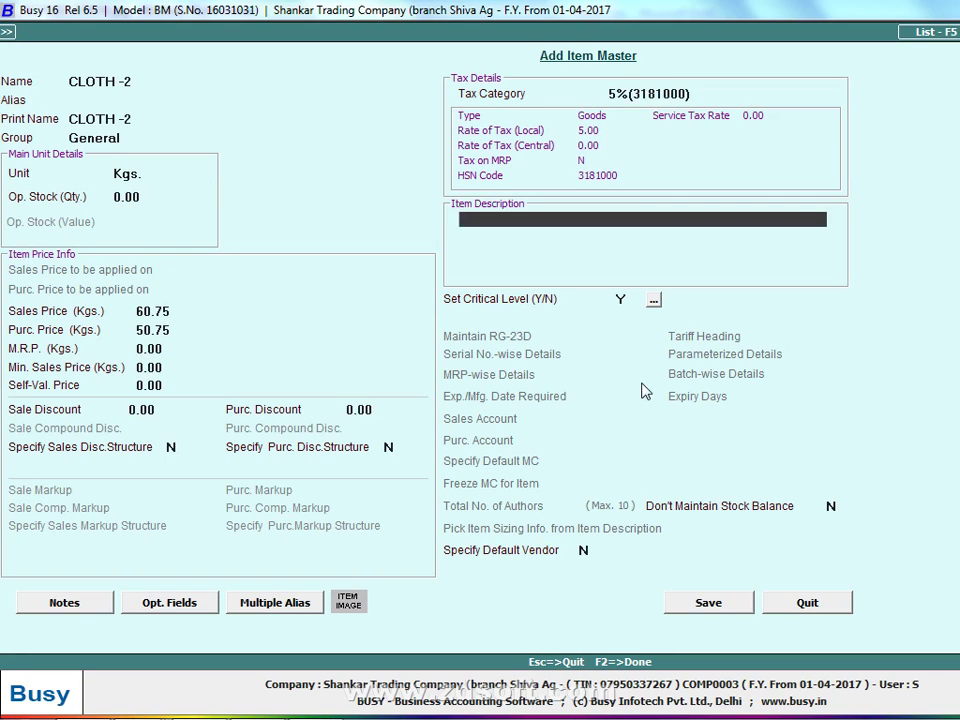
key(F2)
key(alt+Tab)
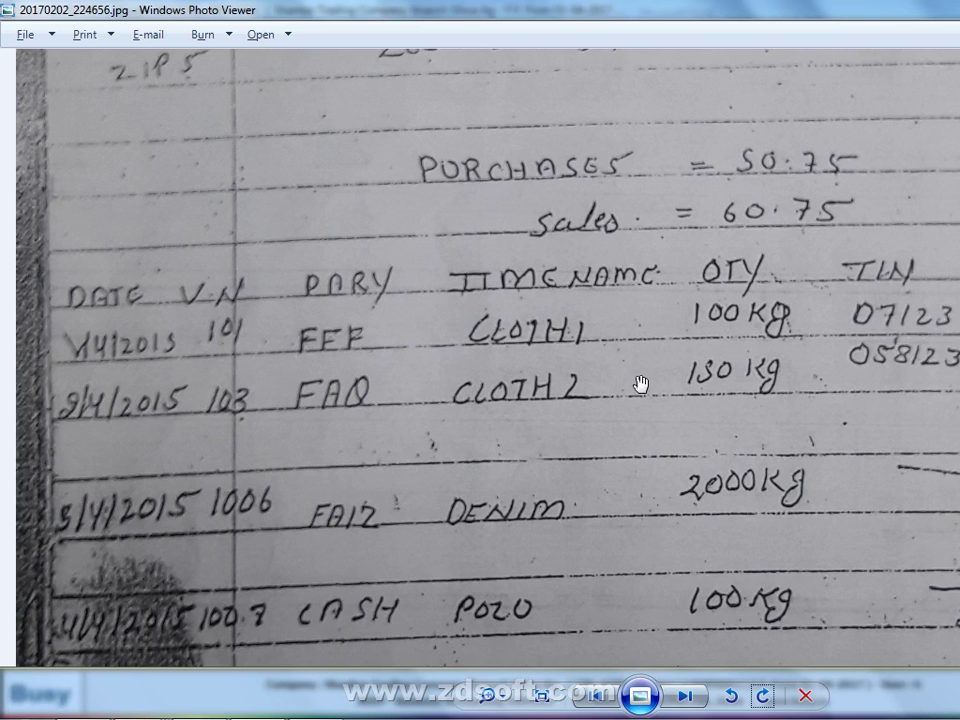
Enter 150 Kgs, add 2% Central Sales Tax, and save voucher 103 with bill number 103
key(alt+Tab)
text(150)
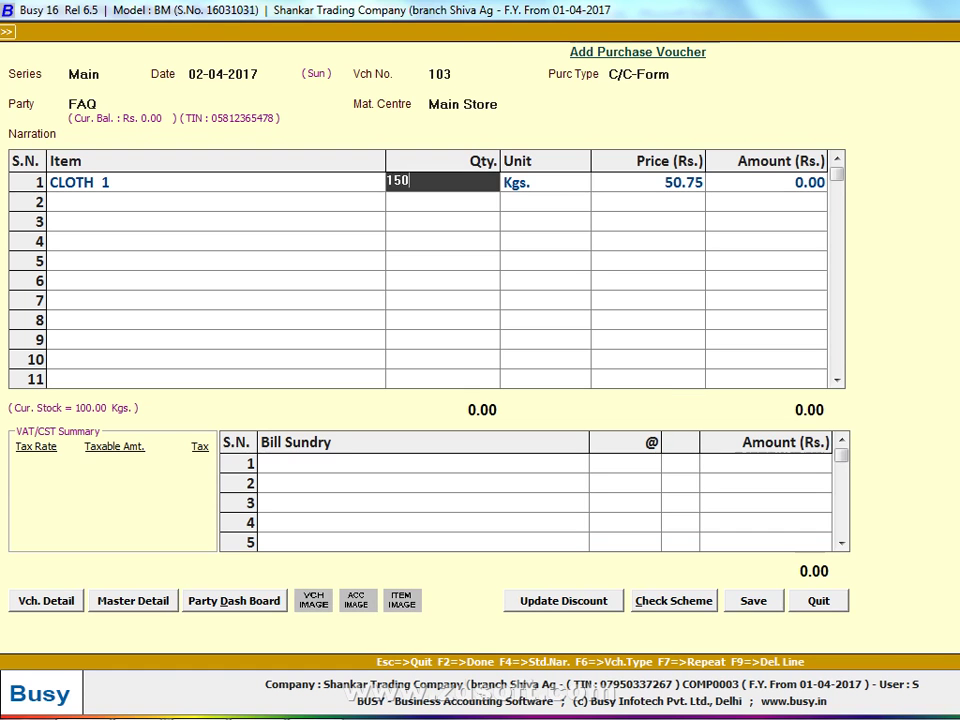
key(Return)
key(Return)
key(Return)
key(Return)
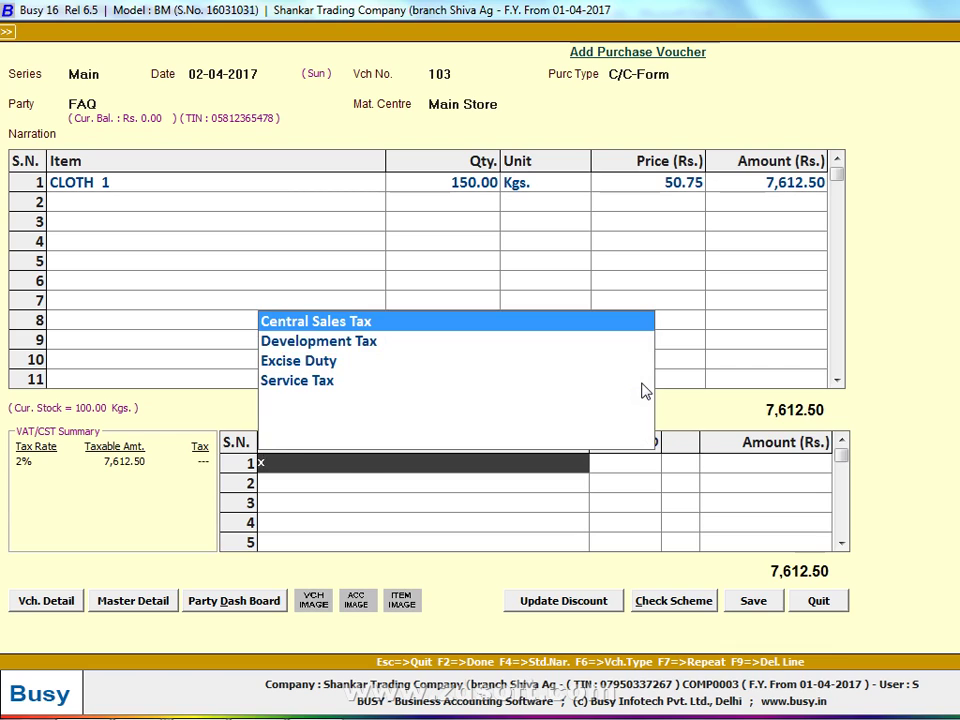
key(Return)
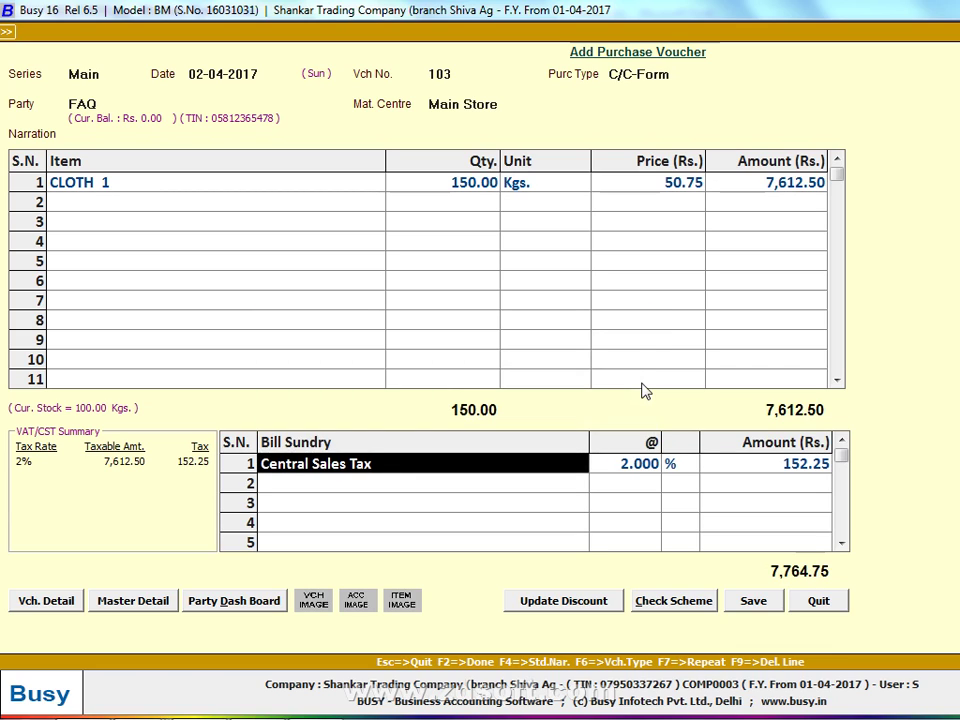
key(F2)
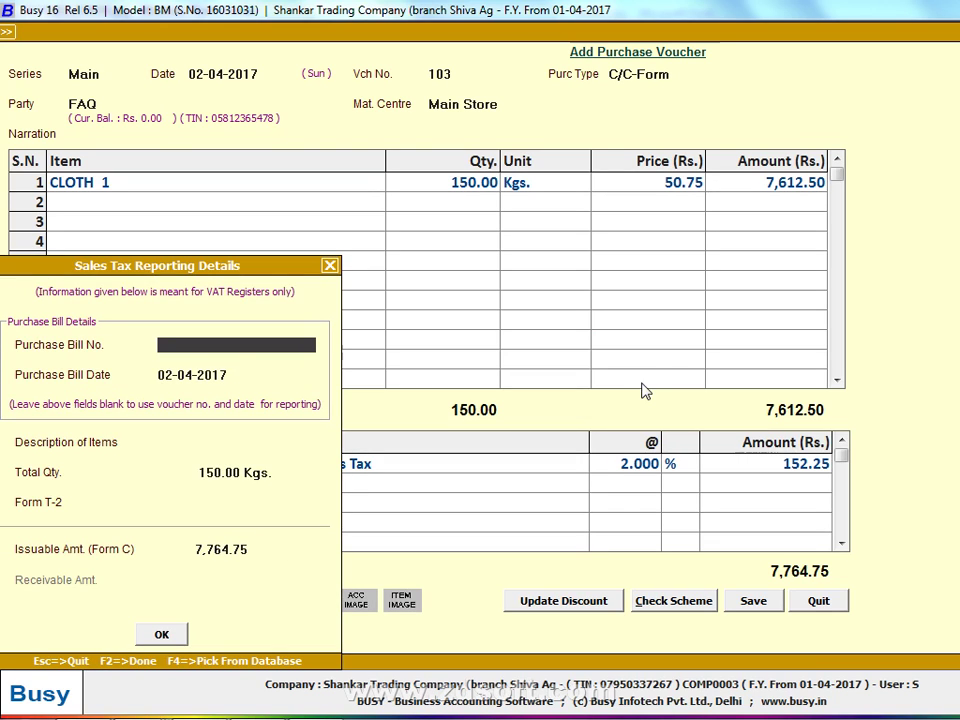
text(103)
click(161, 634)
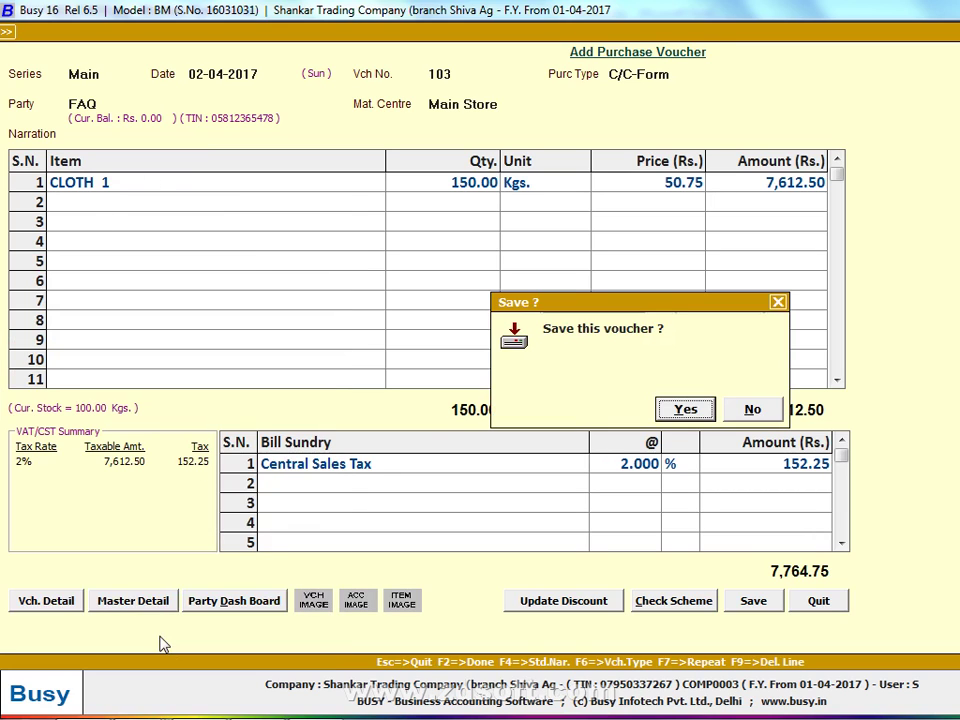
click(697, 420)
key(alt+Tab)
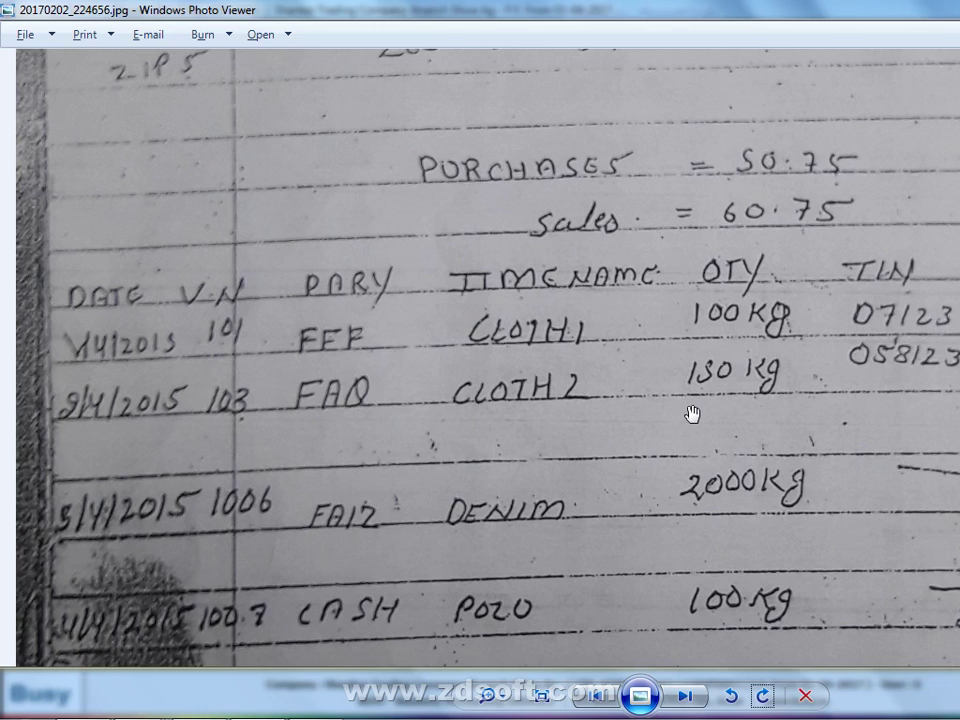
Date the voucher 05-04-2017 with number 1001 and purchase type VAT/Exempt
key(alt+Tab)
text(5)
key(Return)
key(alt+Tab)
key(alt+Tab)
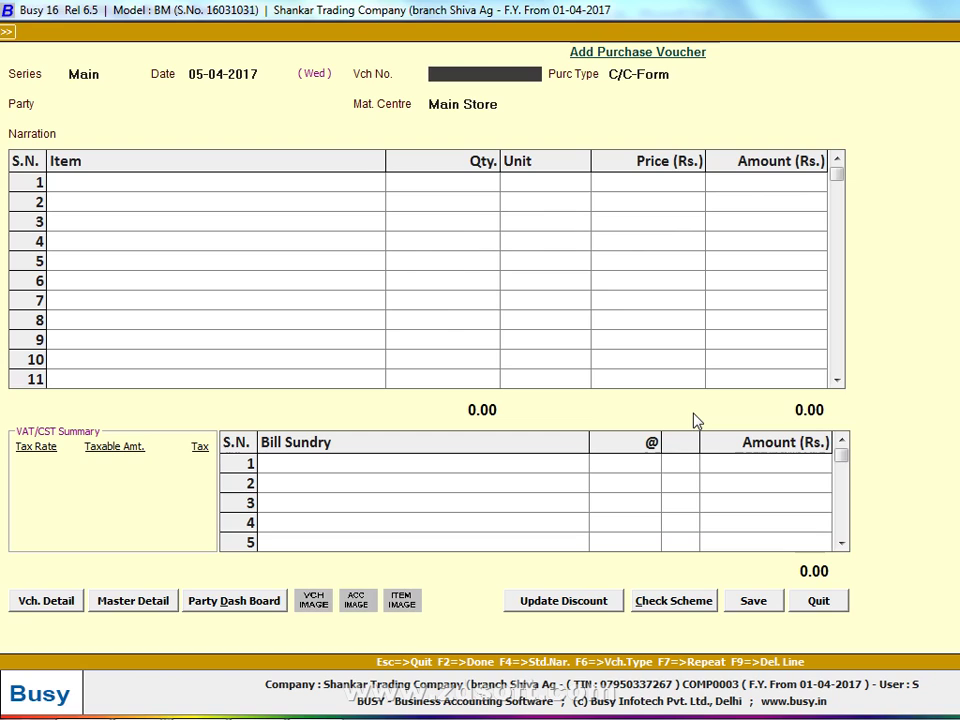
text(1001)
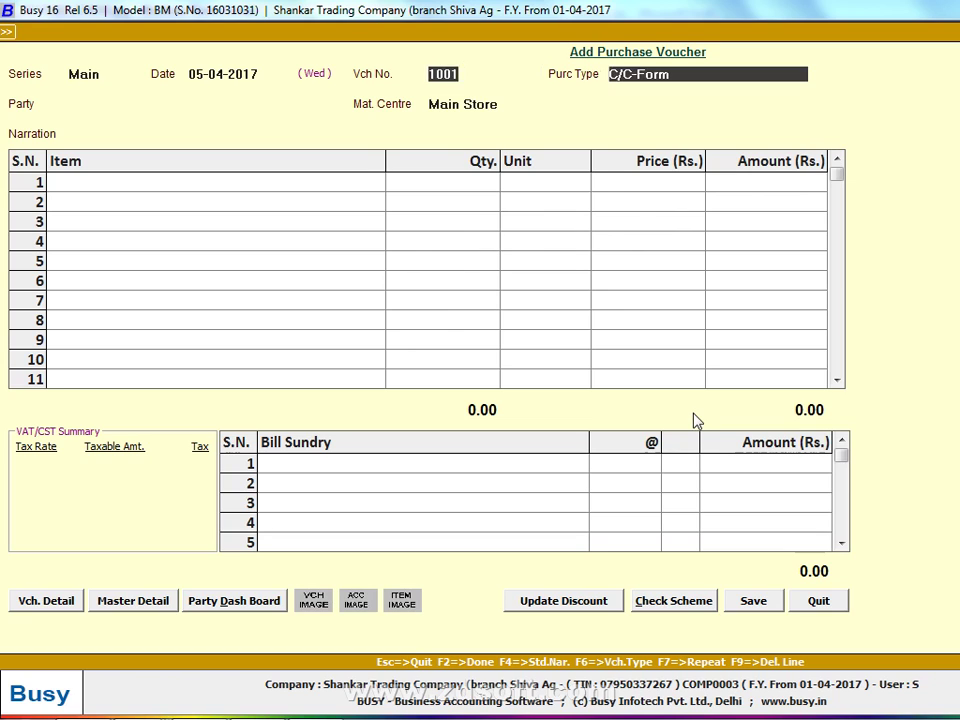
key(Return)
text(EX)
key(Return)
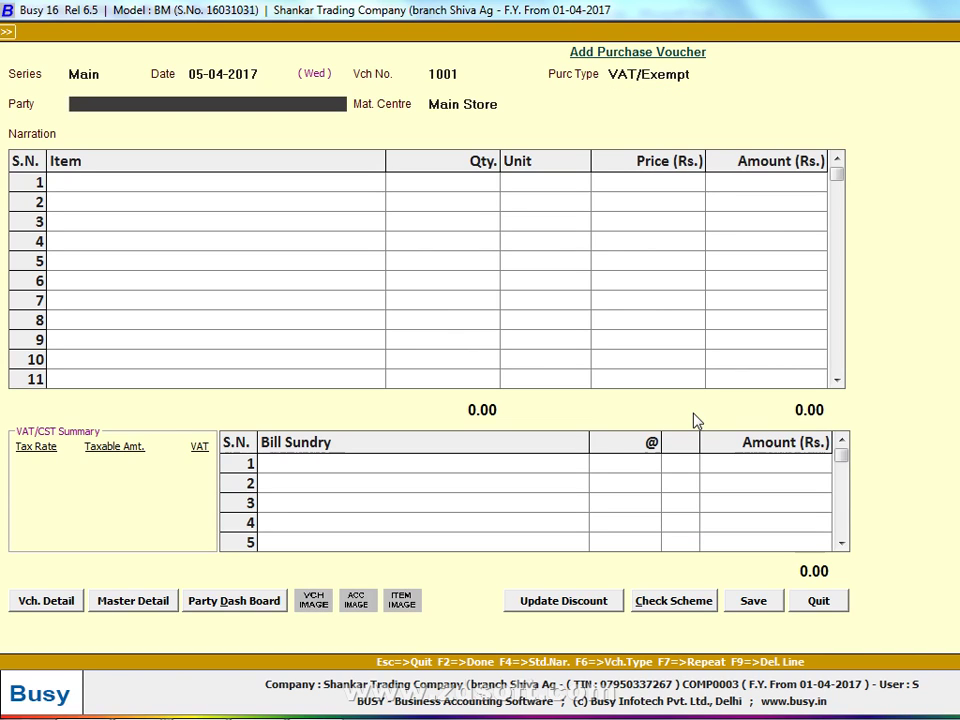
Choose Cash as the party and start a new item from the first item row
text(C)
key(Return)
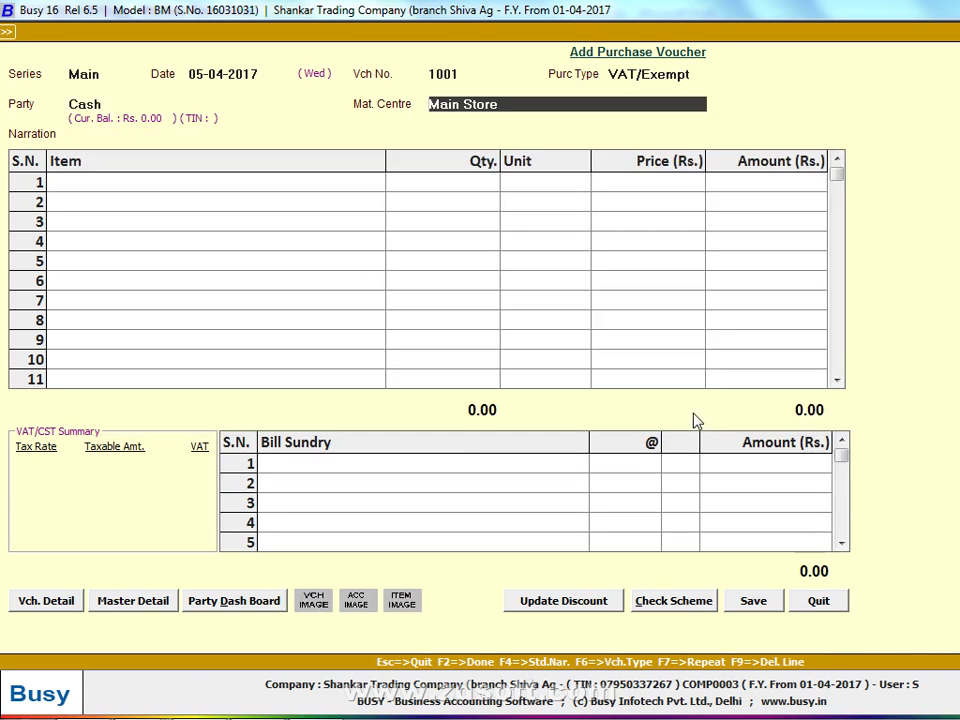
key(Return)
key(F3)
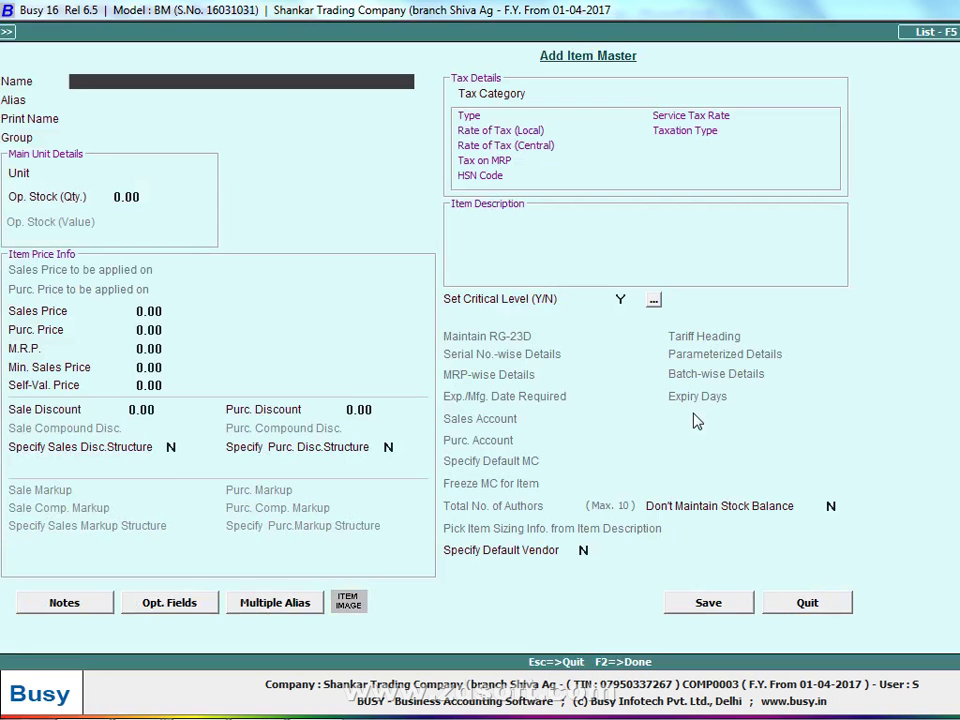
Name the new item DENIM with unit Kgs
text(DENIM)
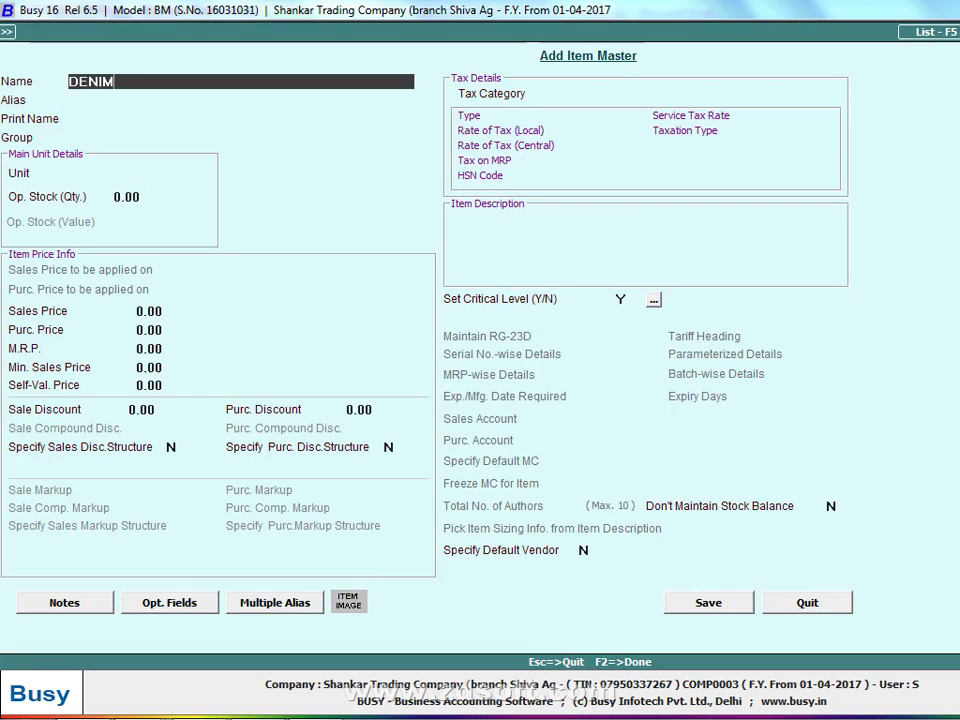
key(Return)
key(Return)
key(Return)
key(Return)
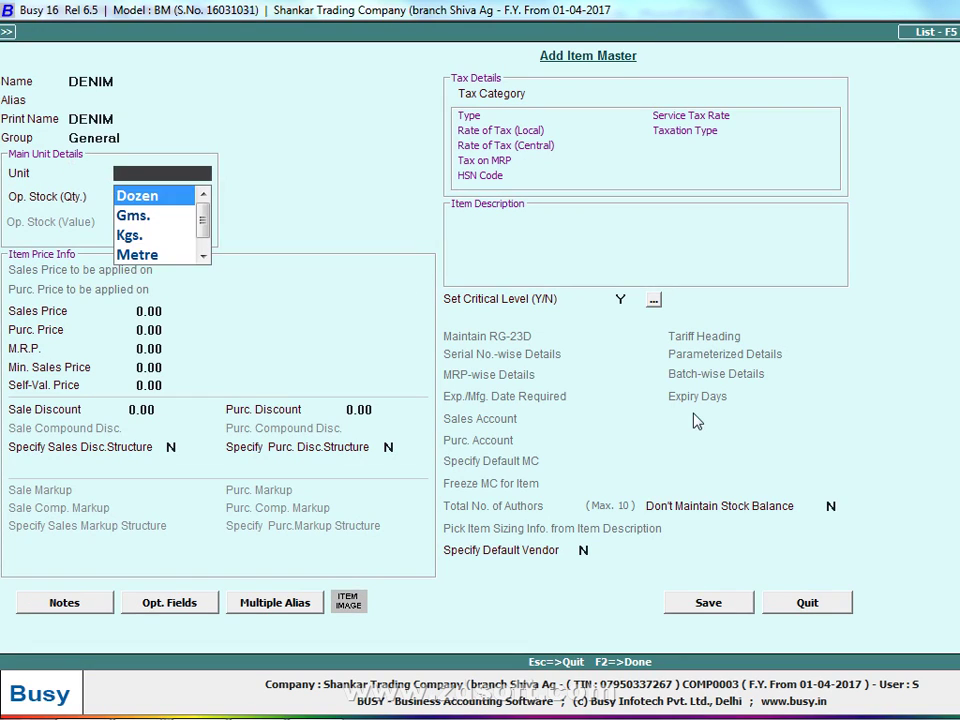
text(P)
key(BackSpace)
text(K)
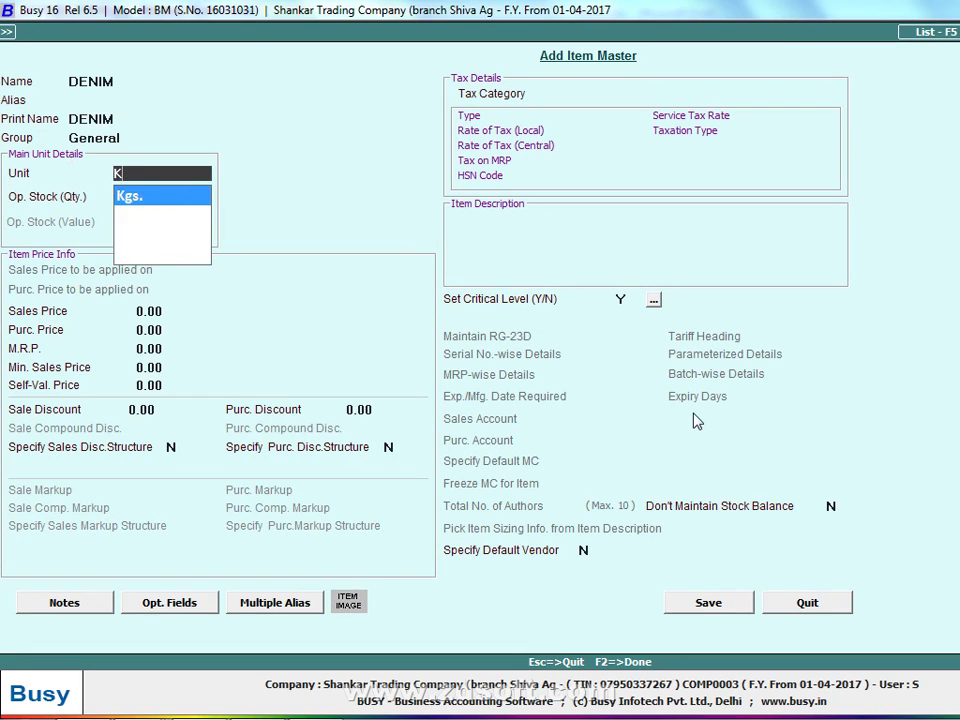
key(Return)
key(Return)
key(Return)
Enter sales price 60.75, purchase price 50.75, and the Exempt tax category for DENIM
text(60.75)
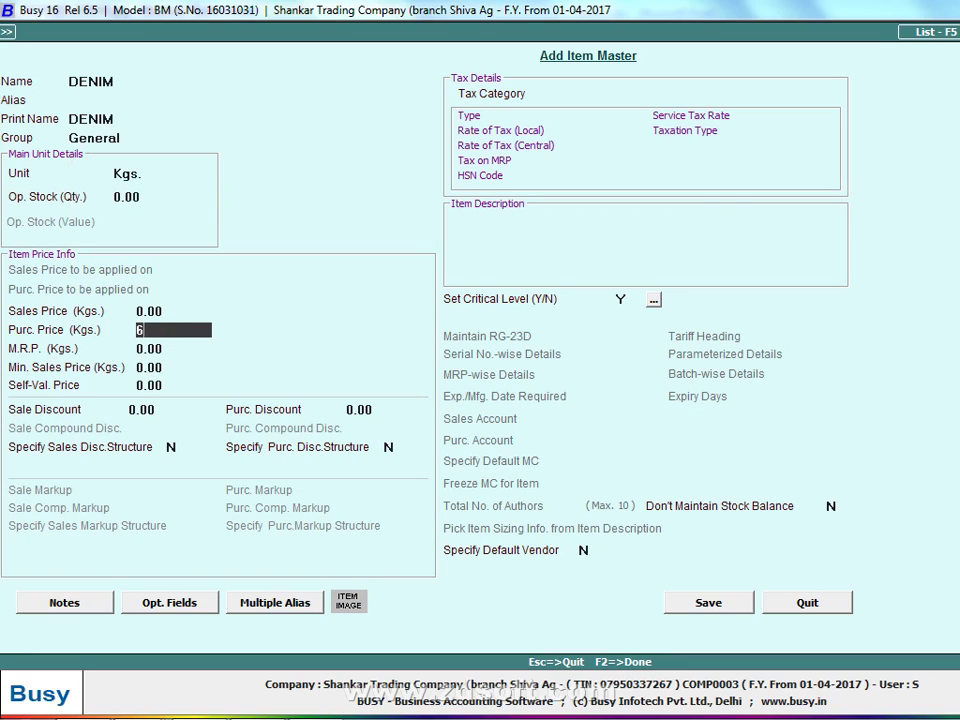
key(Return)
key(Up)
key(Up)
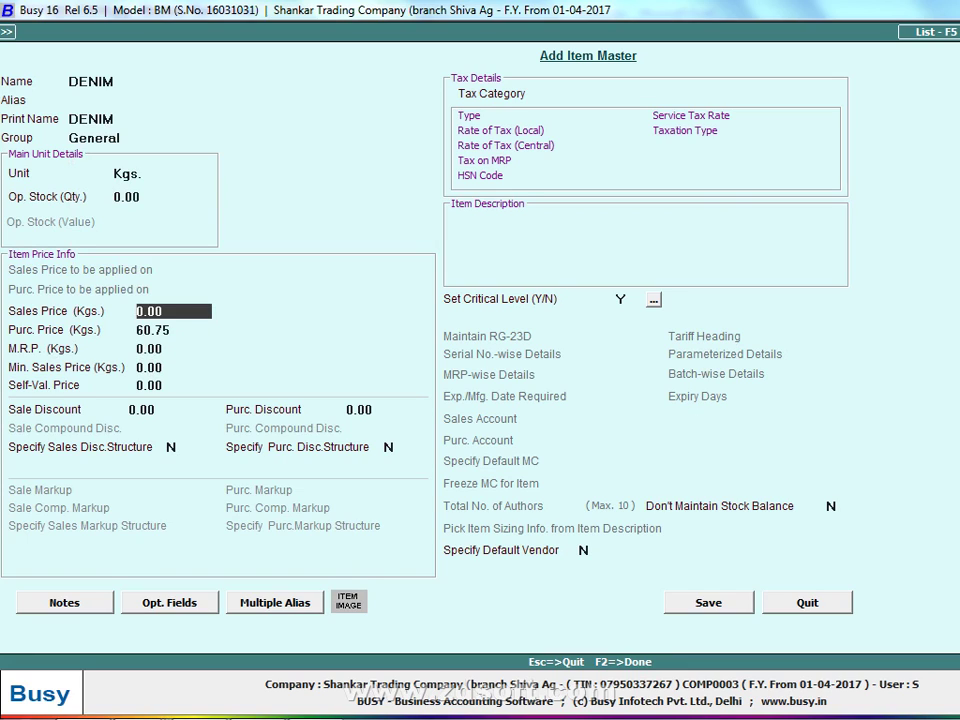
text(60.75)
key(Return)
text(50.75)
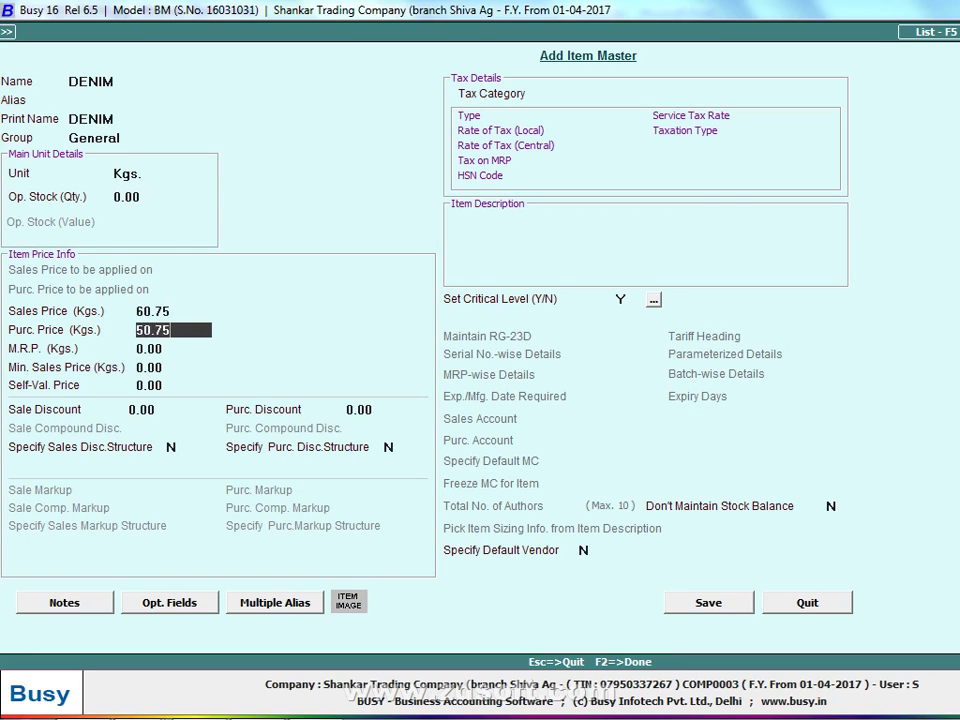
key(Return)
key(Return)
key(Return)
key(Return)
key(Return)
key(Return)
key(Return)
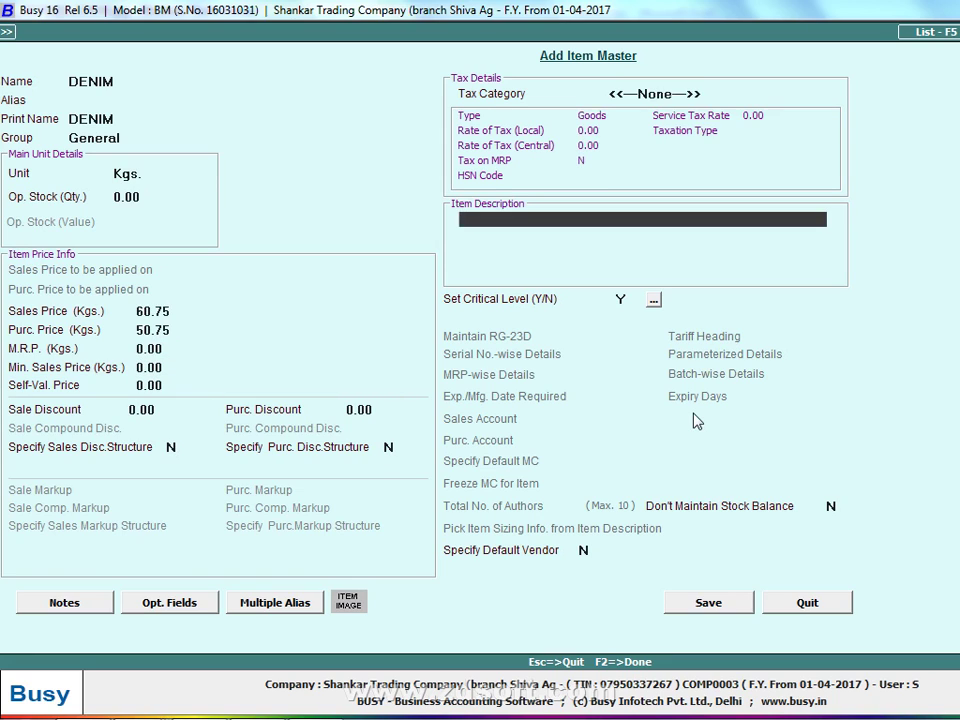
text(EX)
key(Return)
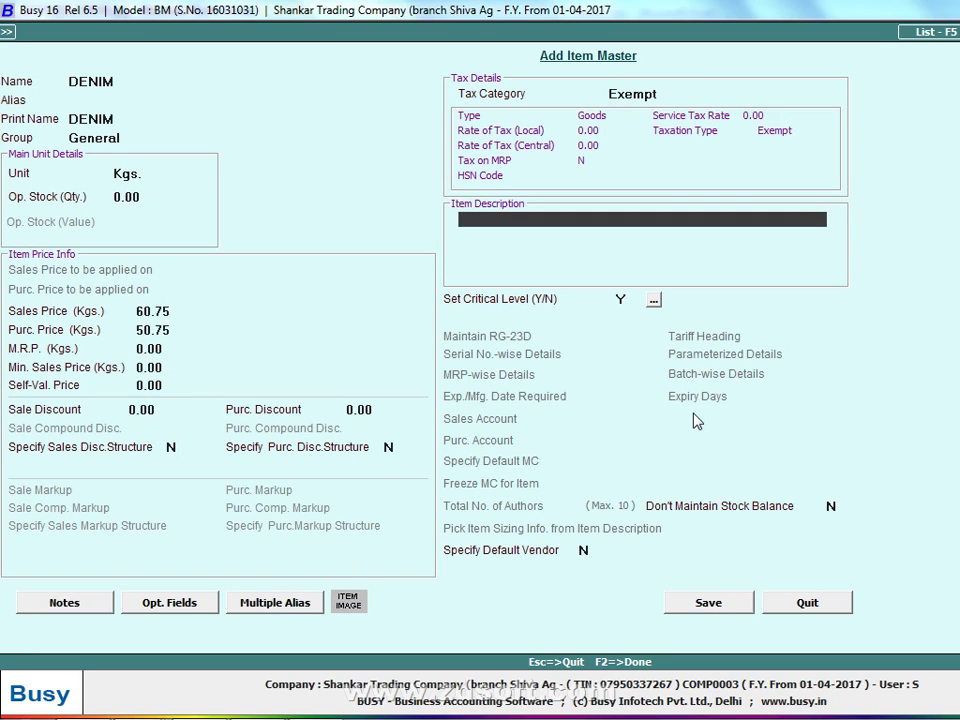
key(Up)
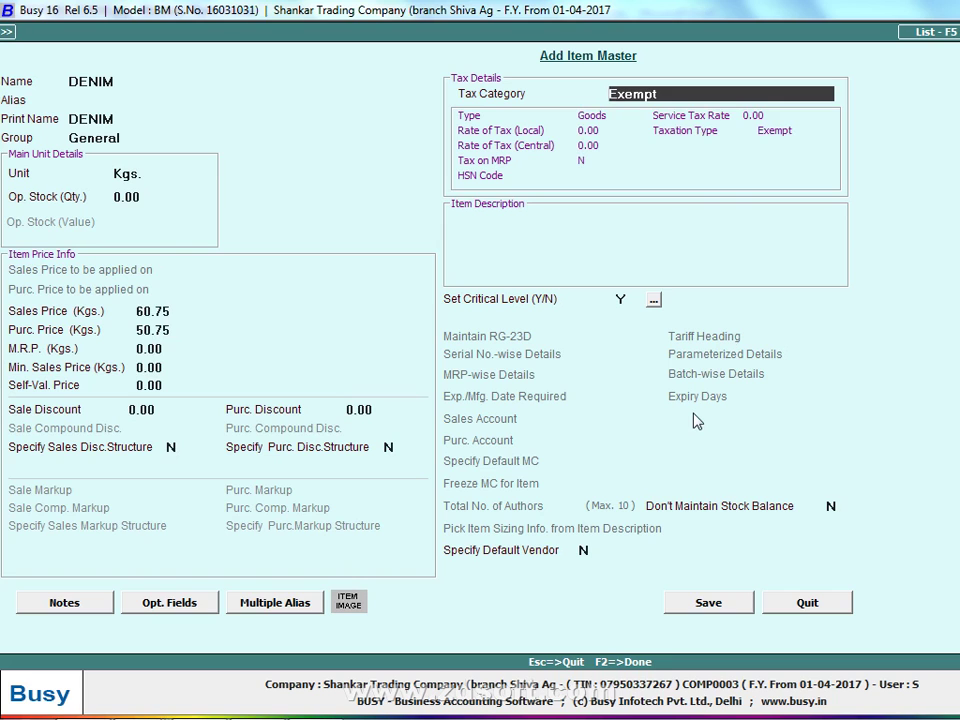
Copy RAW WOOL's code 1028000 from cell F30 on sheet SCH-I of 1325036(1).xlsx
mouse_move(75, 703)
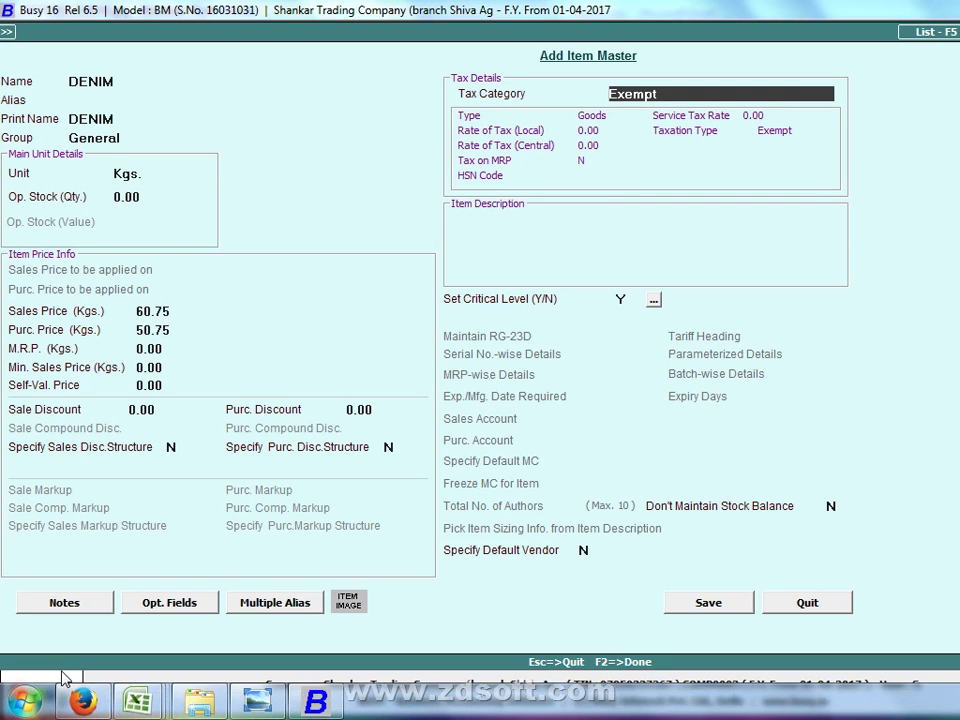
mouse_move(140, 703)
click(707, 611)
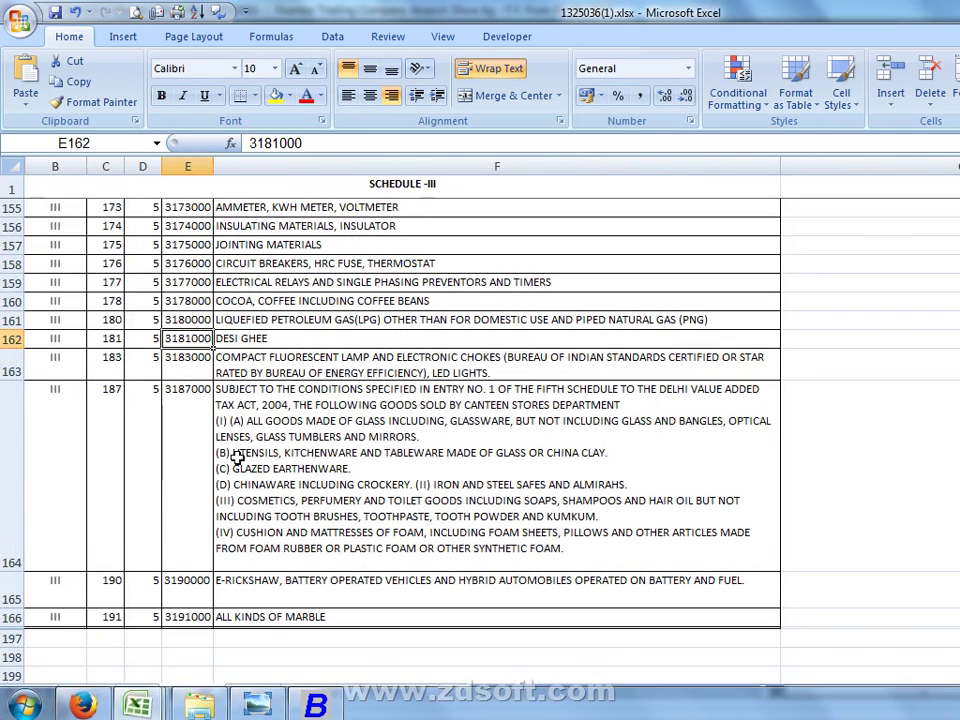
click(80, 691)
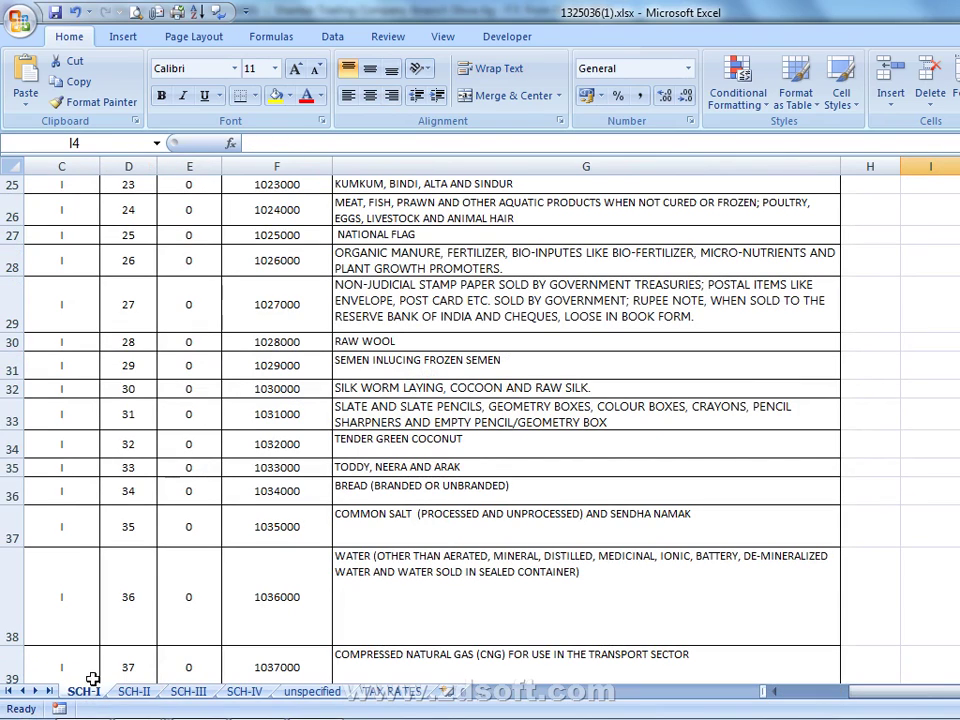
click(312, 345)
key(F2)
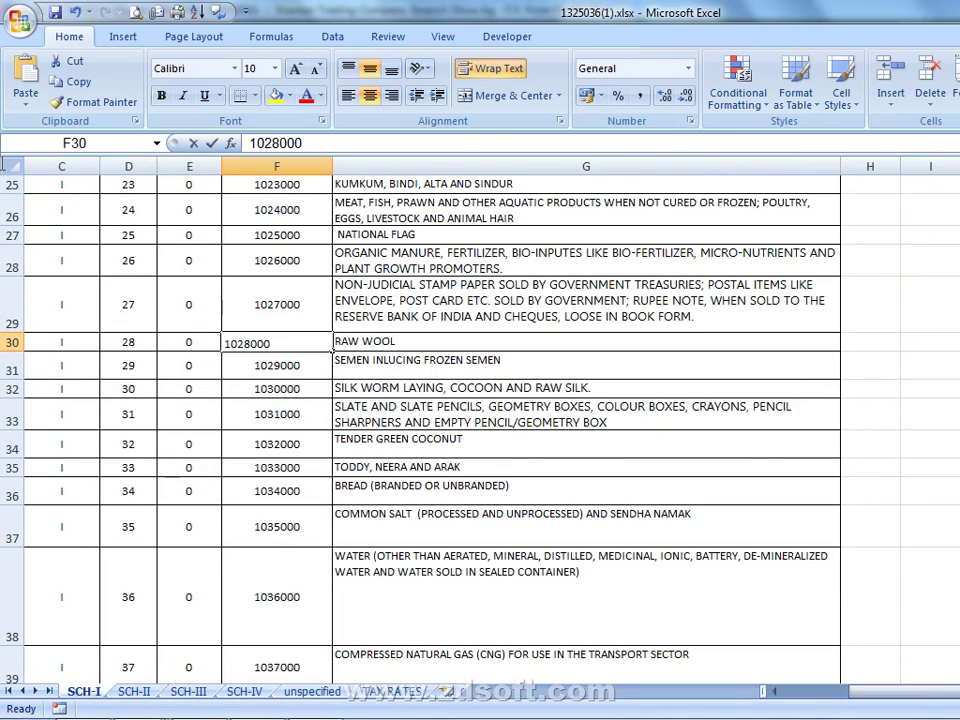
double_click(251, 143)
key(ctrl+c)
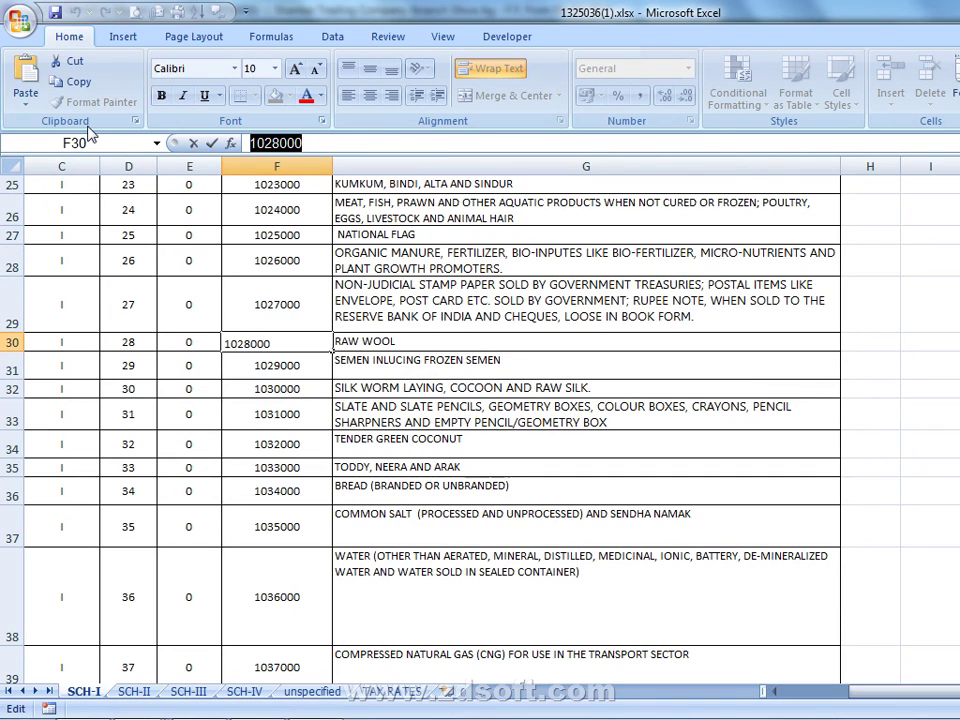
key(alt+Tab)
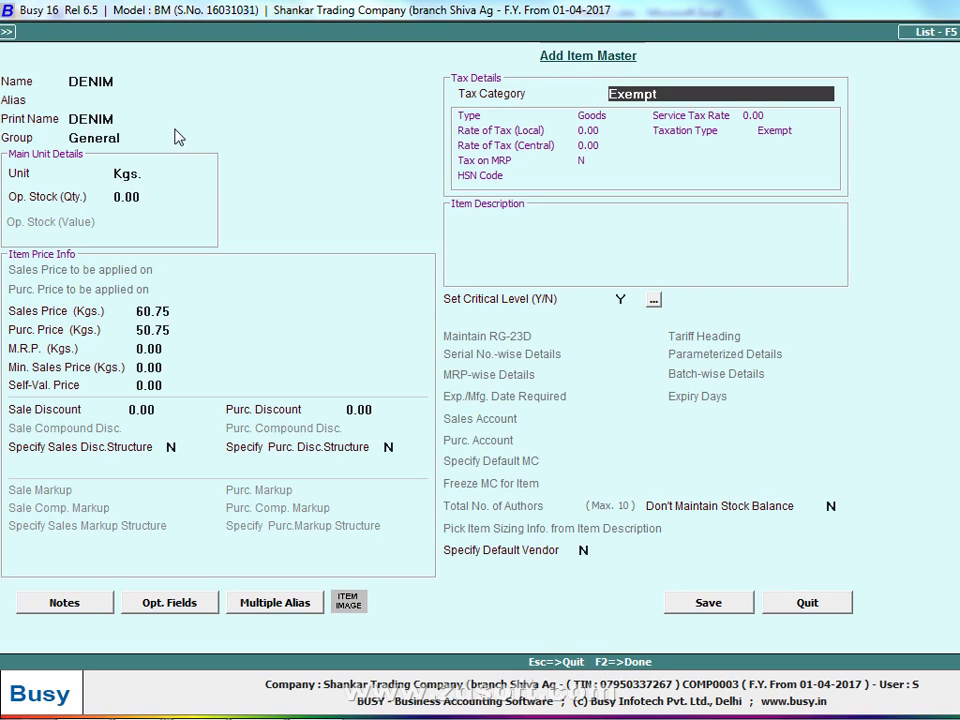
Paste 1028000 as the Exempt category's HSN code, describe it as RAW WOOL, and save
key(alt+m)
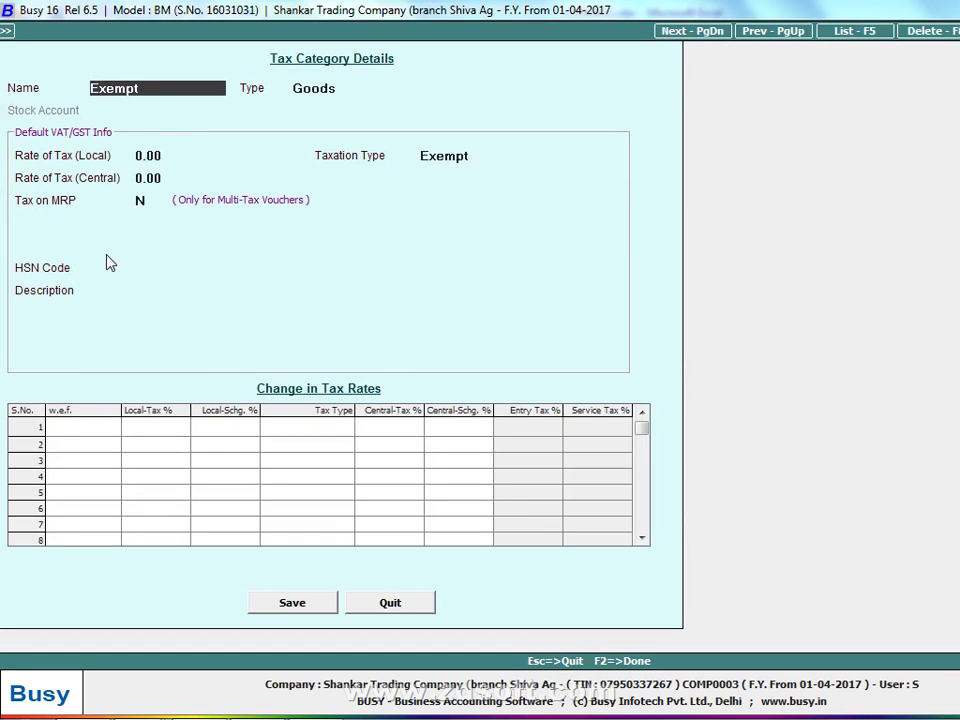
click(148, 265)
key(ctrl+v)
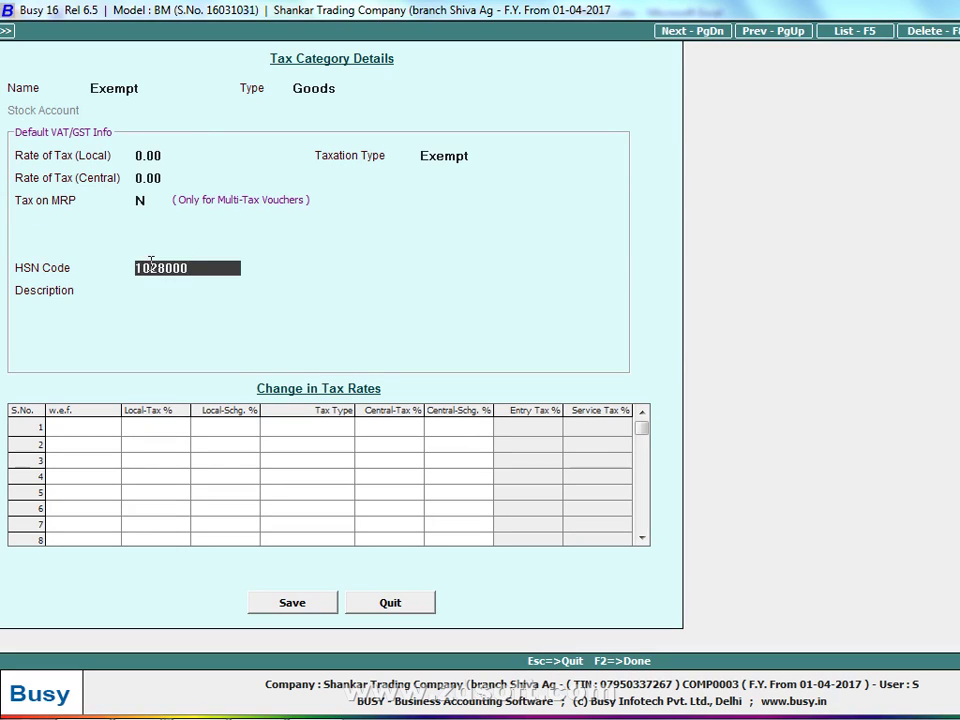
key(Return)
text(RAW WOOL)
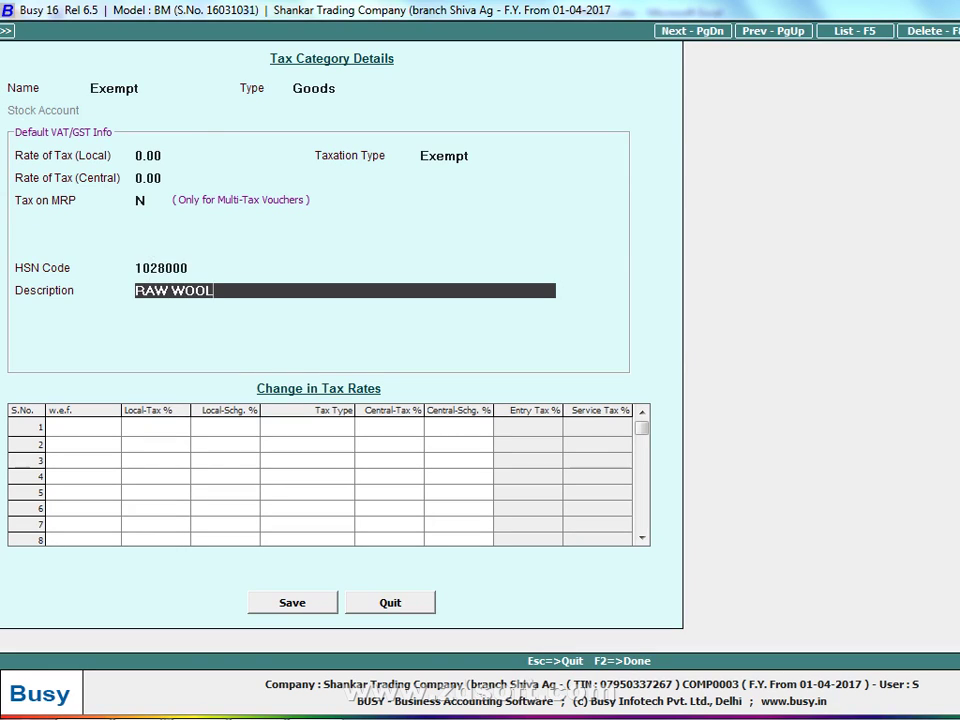
key(Return)
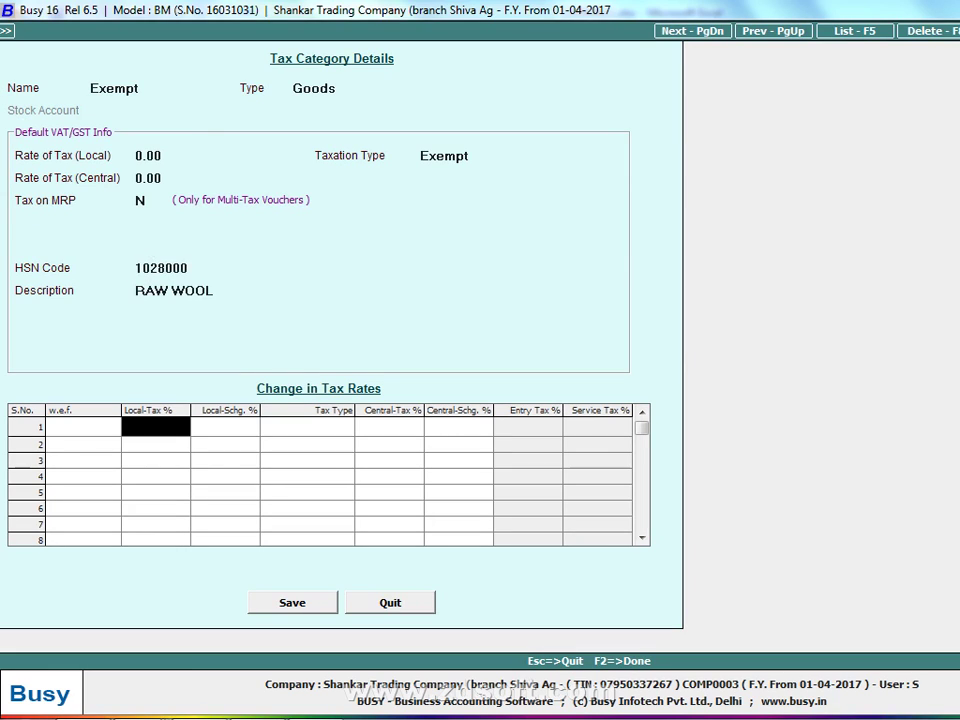
key(F2)
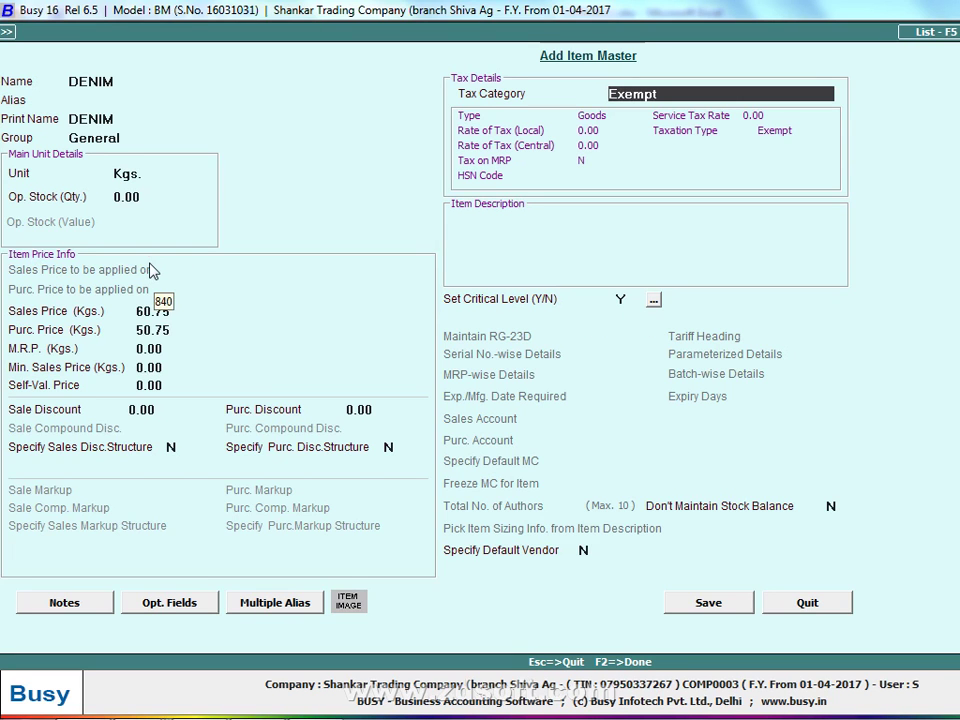
Save the DENIM item master and put DENIM in the voucher's first item row
click(712, 602)
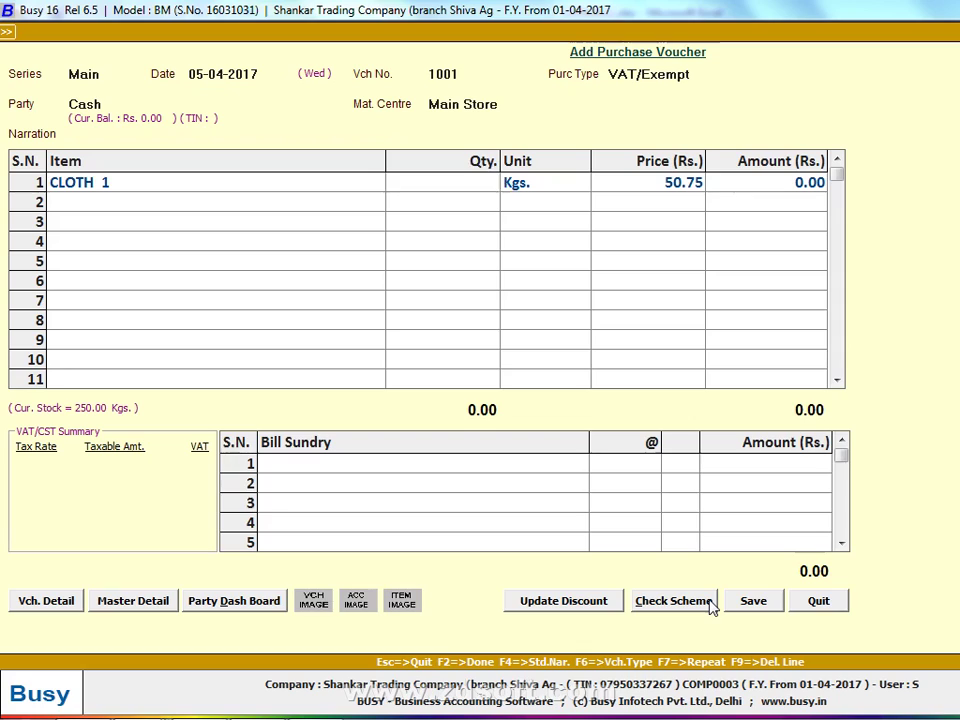
key(shift+Tab)
text(dE)
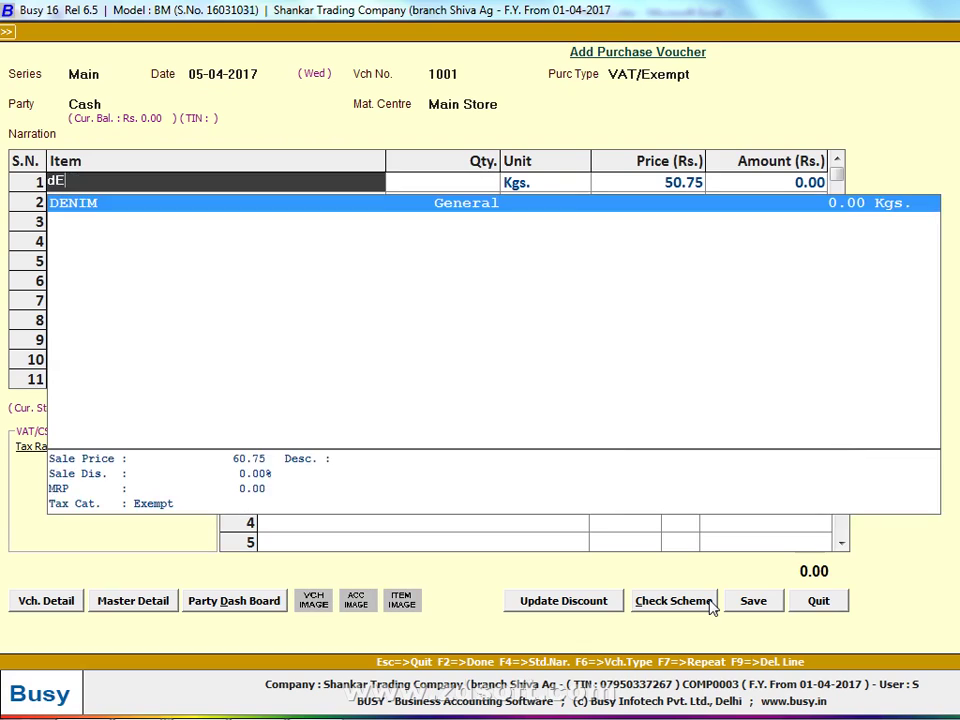
key(Return)
key(alt+Tab)
key(Tab)
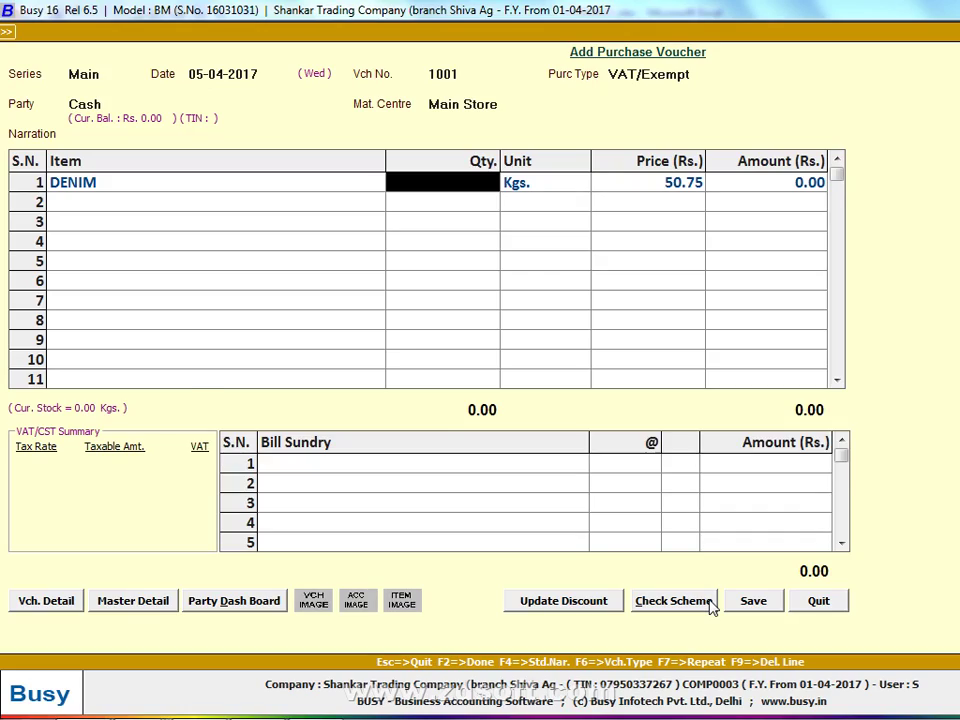
key(alt+Tab)
key(alt+Tab)
key(alt+Tab)
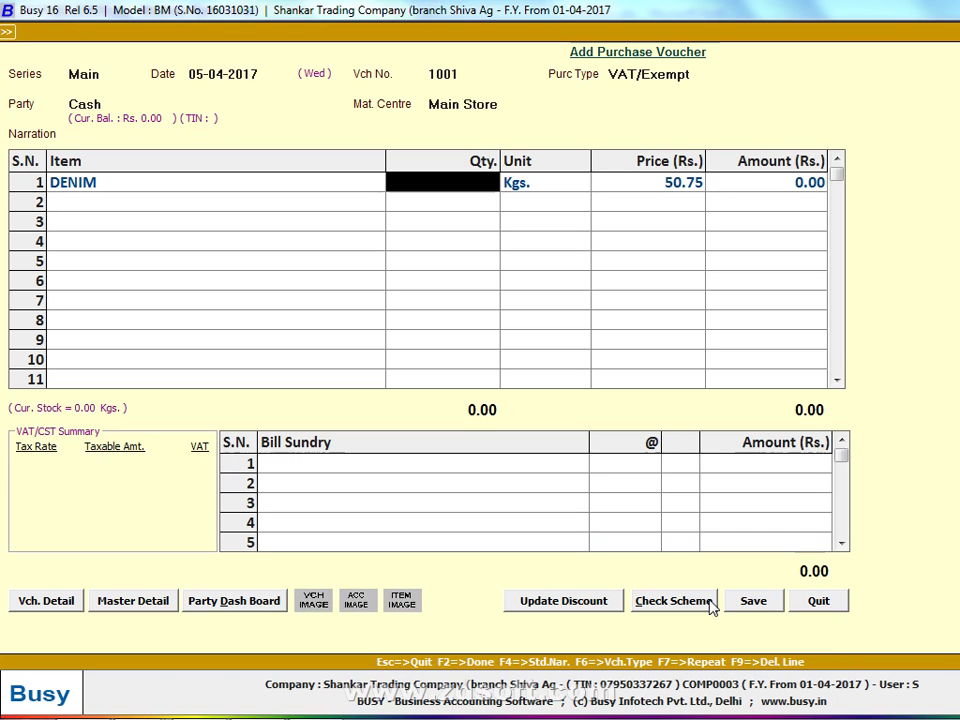
Enter 2,000 Kgs of DENIM, accept the negative cash, and save with bill number 10001
text(2000)
key(Return)
key(Return)
key(Return)
key(Return)
key(Return)
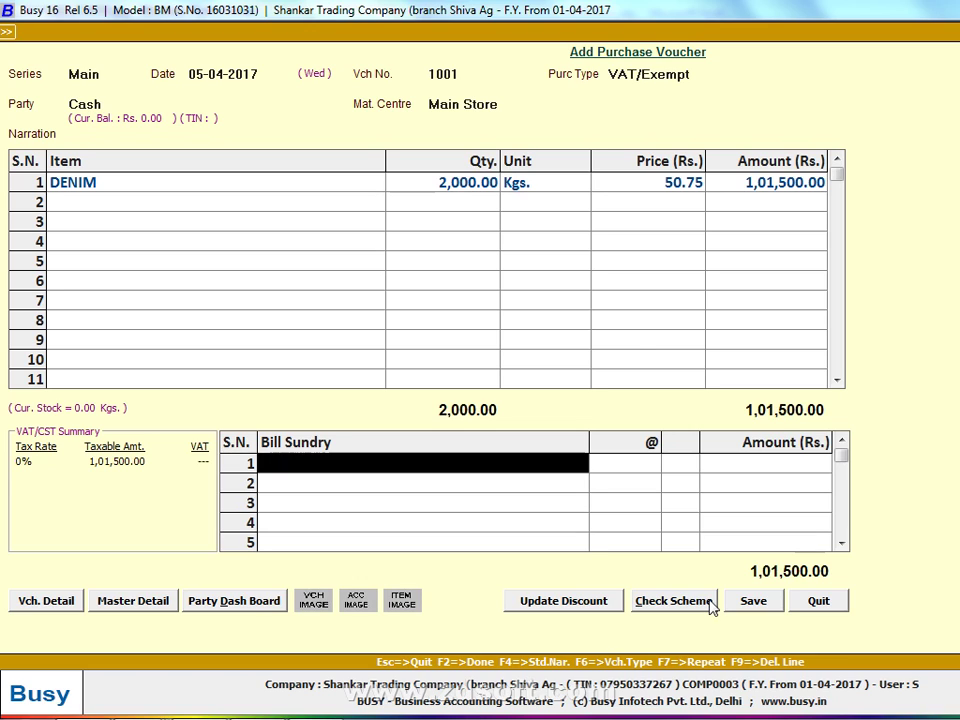
key(Return)
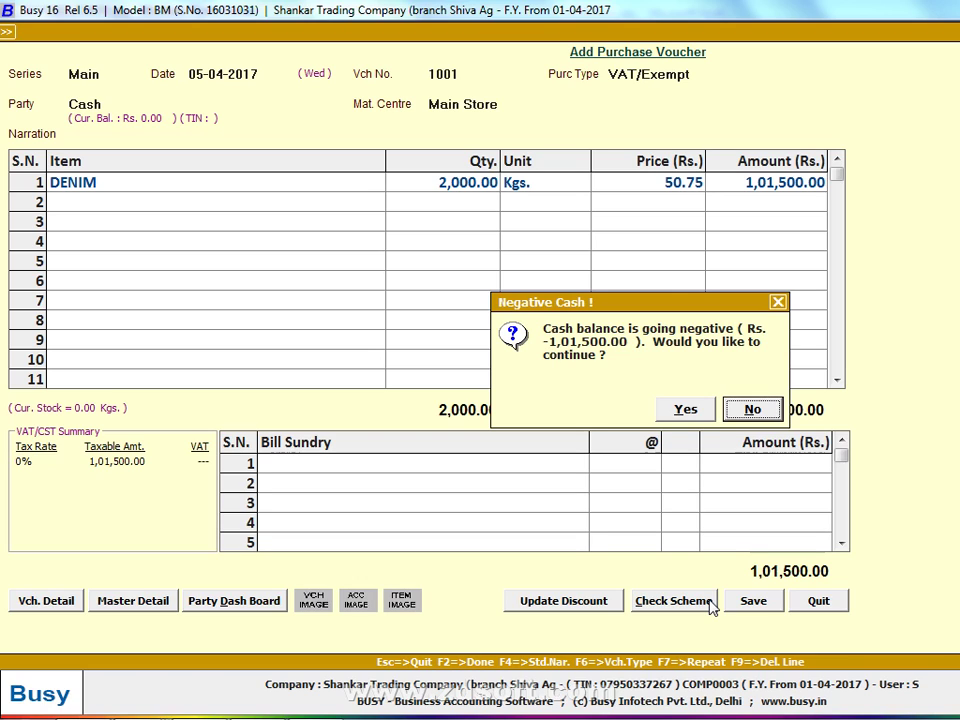
key(Left)
key(Return)
text(10)
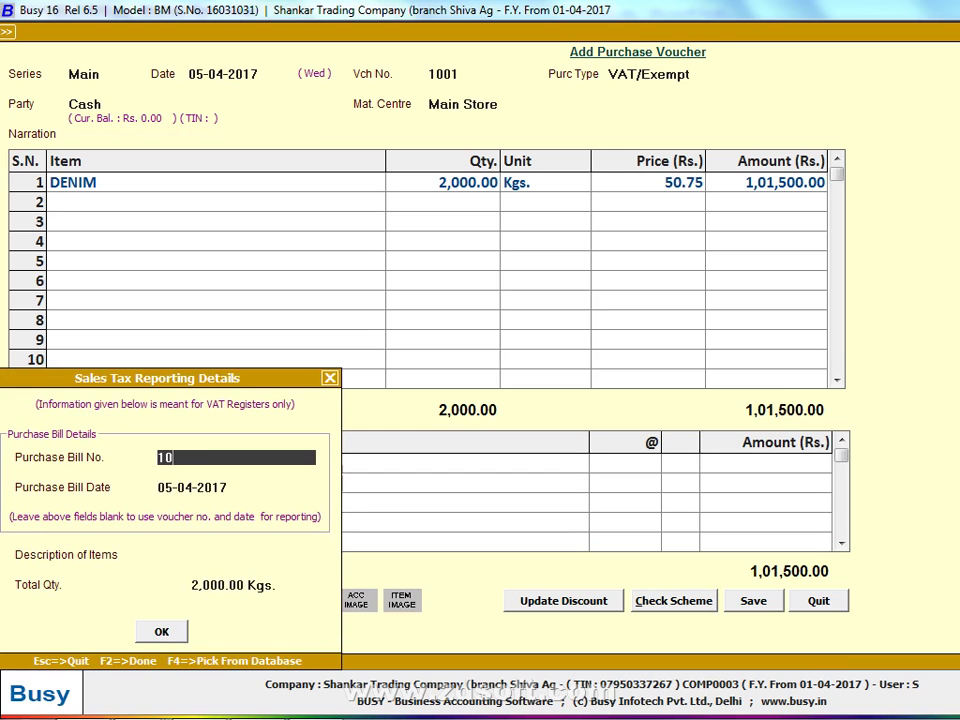
text(001)
key(Return)
key(Return)
key(Return)
key(Return)
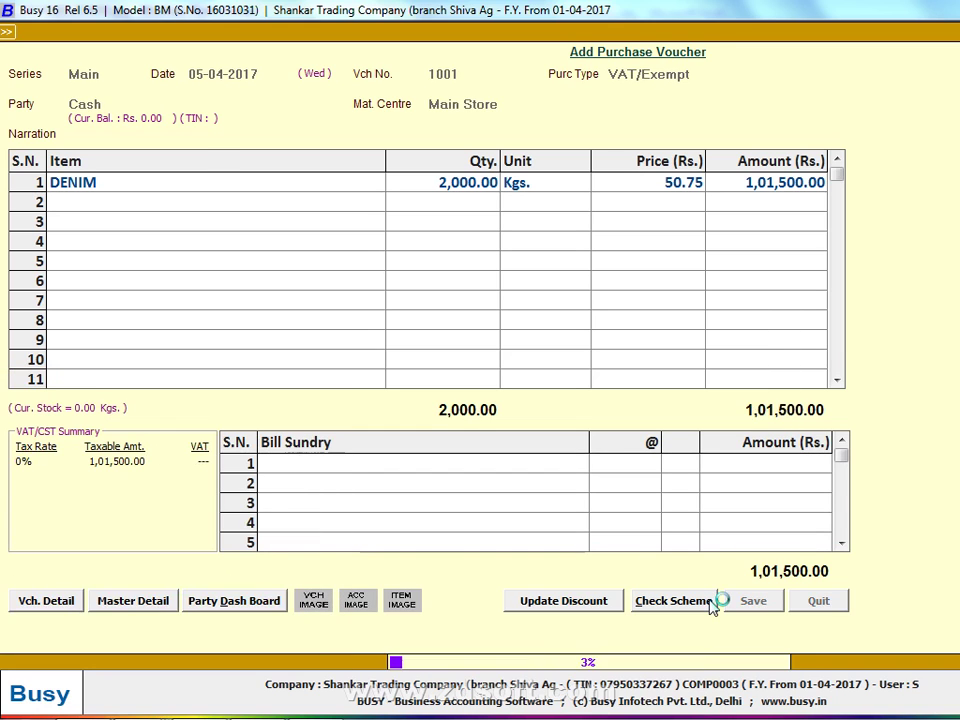
key(Return)
key(alt+Tab)
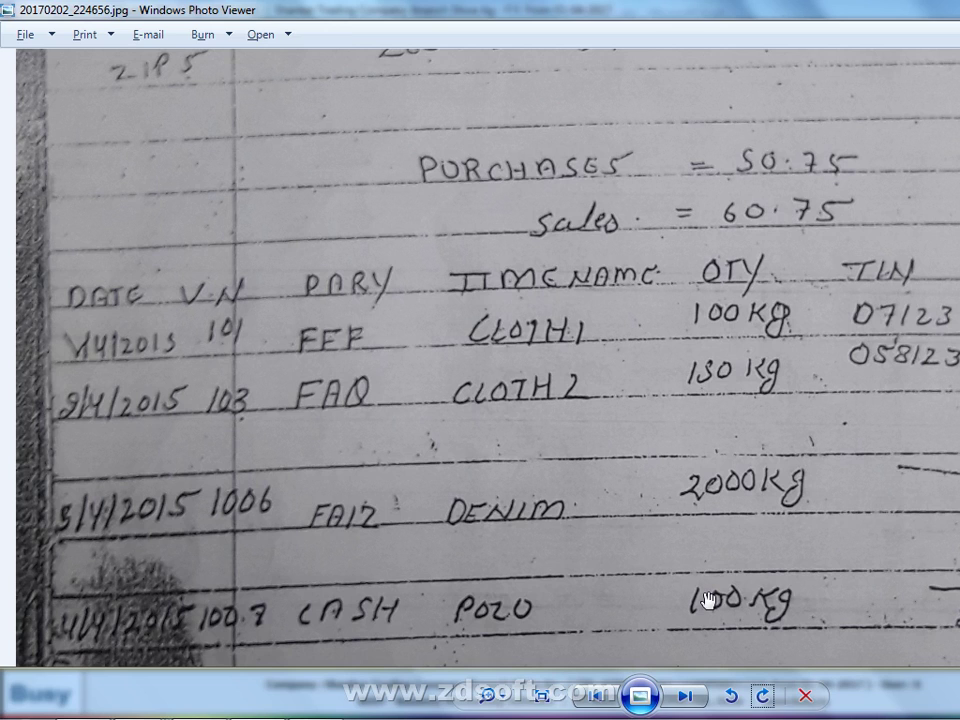
Scroll the handwritten purchase register photo to the entry below the CASH POZO row
scroll(525, 444, down, 3)
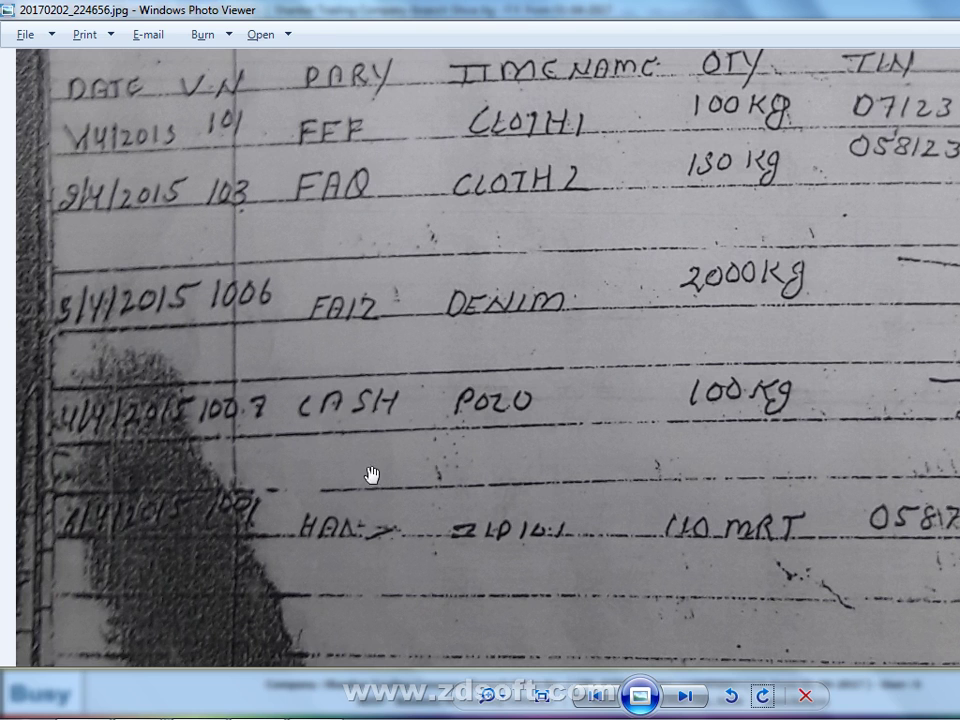
key(alt+Tab)
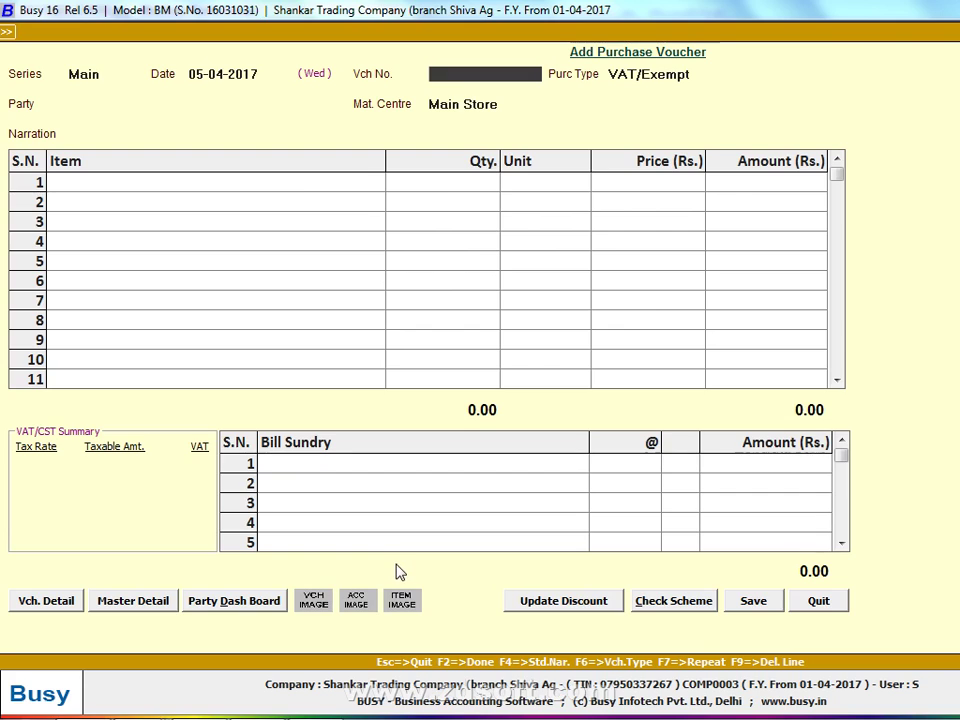
Check the handwritten sheet and number the new purchase voucher 10008
key(alt+Tab)
scroll(298, 579, down, 1)
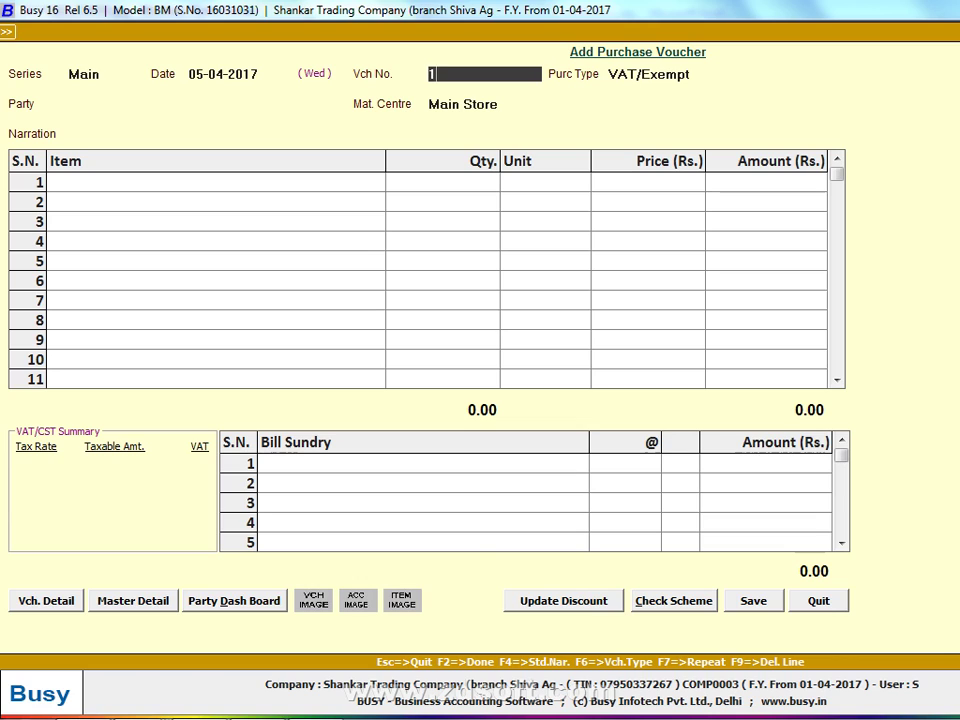
text(1001)
key(Return)
key(Return)
text(10008)
Choose C/C-Form as the purchase type and open its master for modification
key(Return)
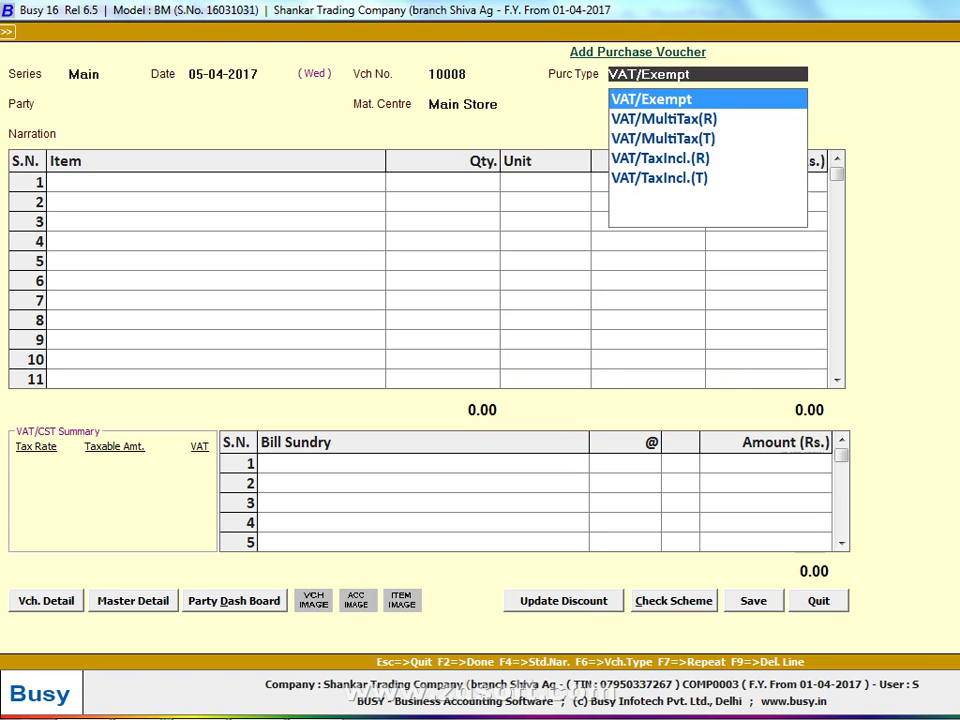
text(C)
key(Return)
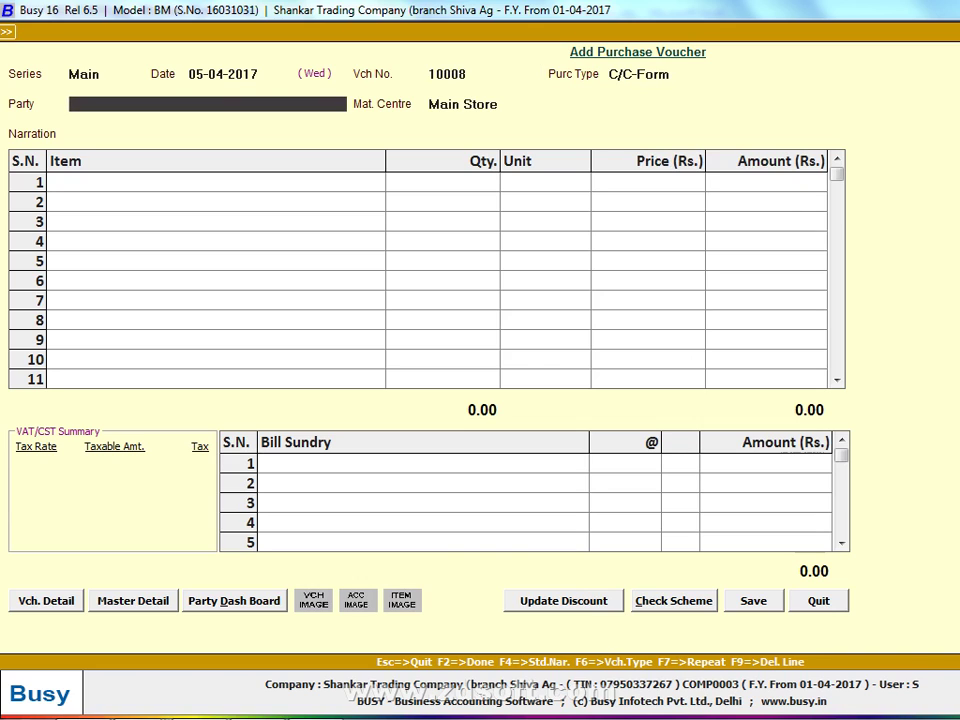
key(Up)
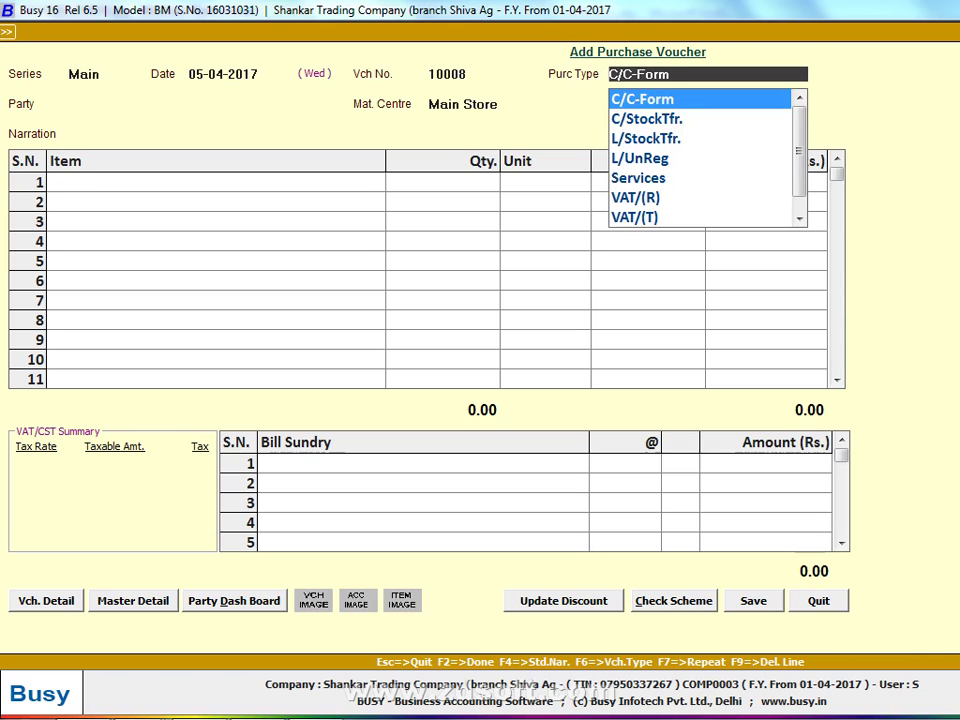
key(ctrl+Return)
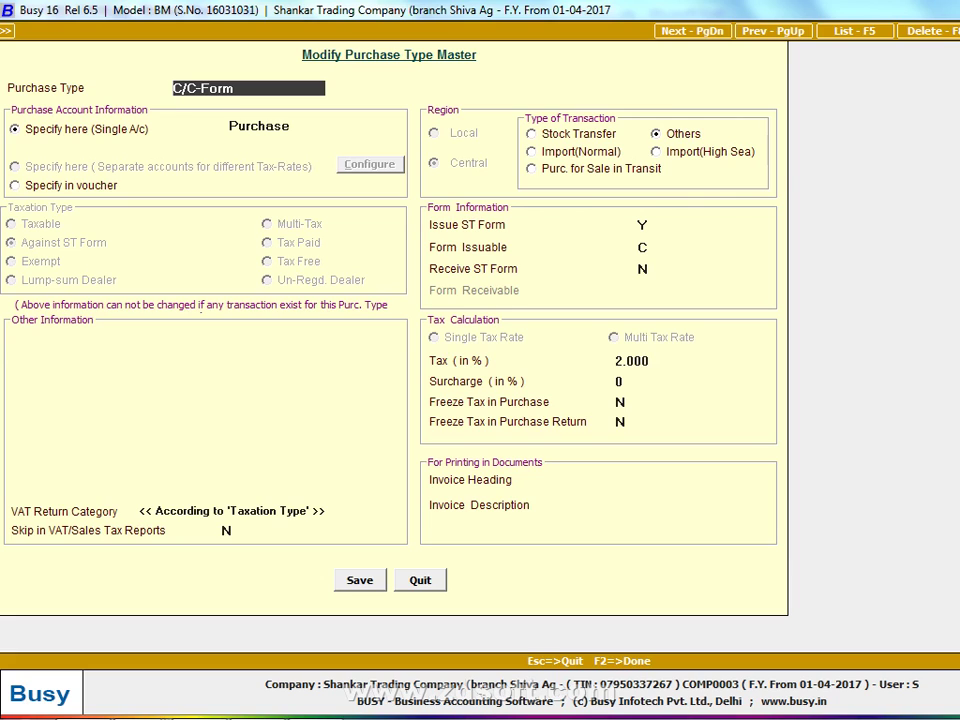
Duplicate C/C-Form as a taxable purchase type named 'C/C-Form 5%' and save it
key(ctrl+c)
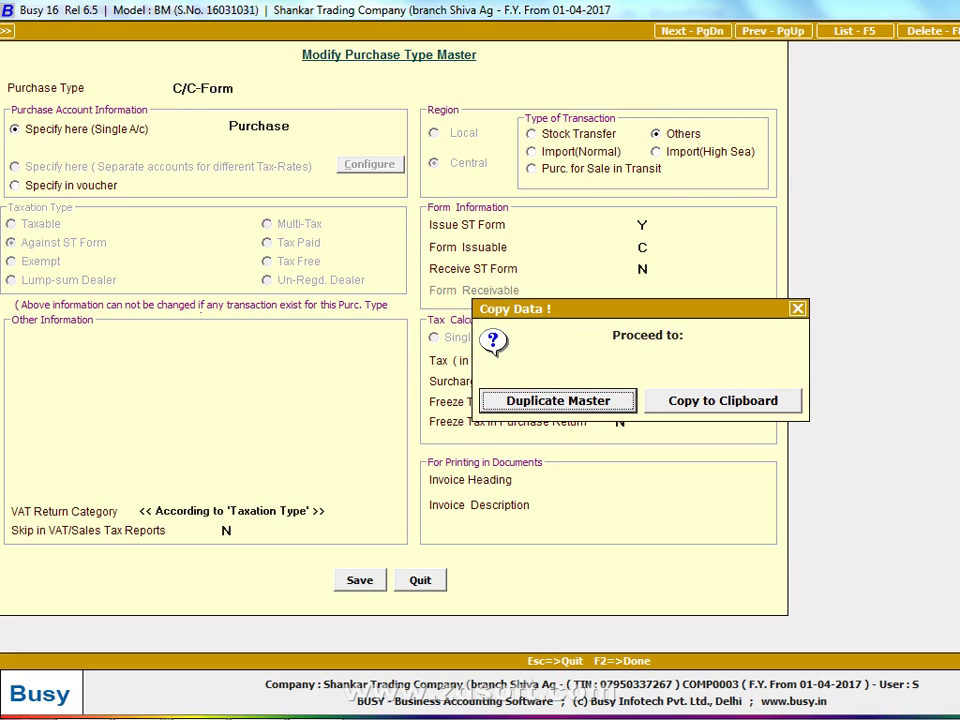
key(Return)
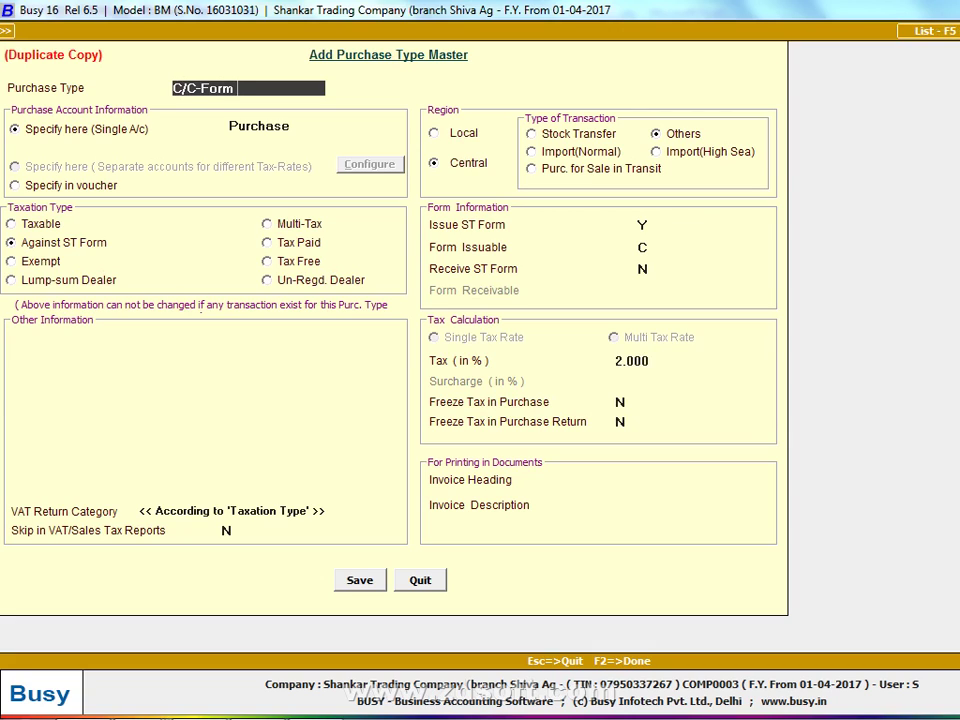
text(5%)
click(14, 228)
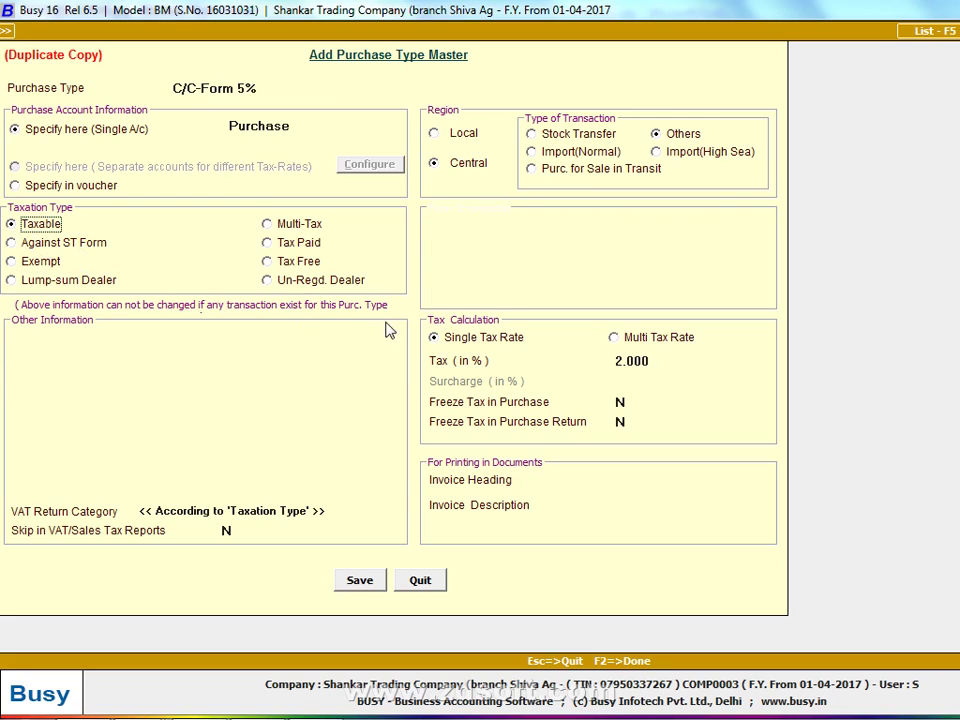
click(628, 361)
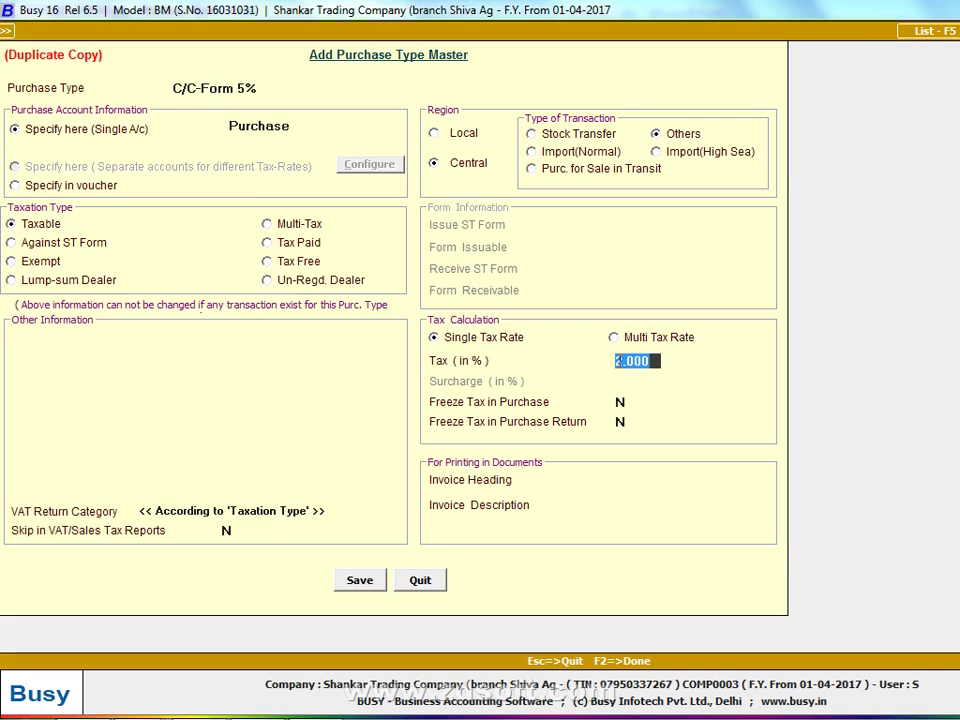
key(F2)
key(Return)
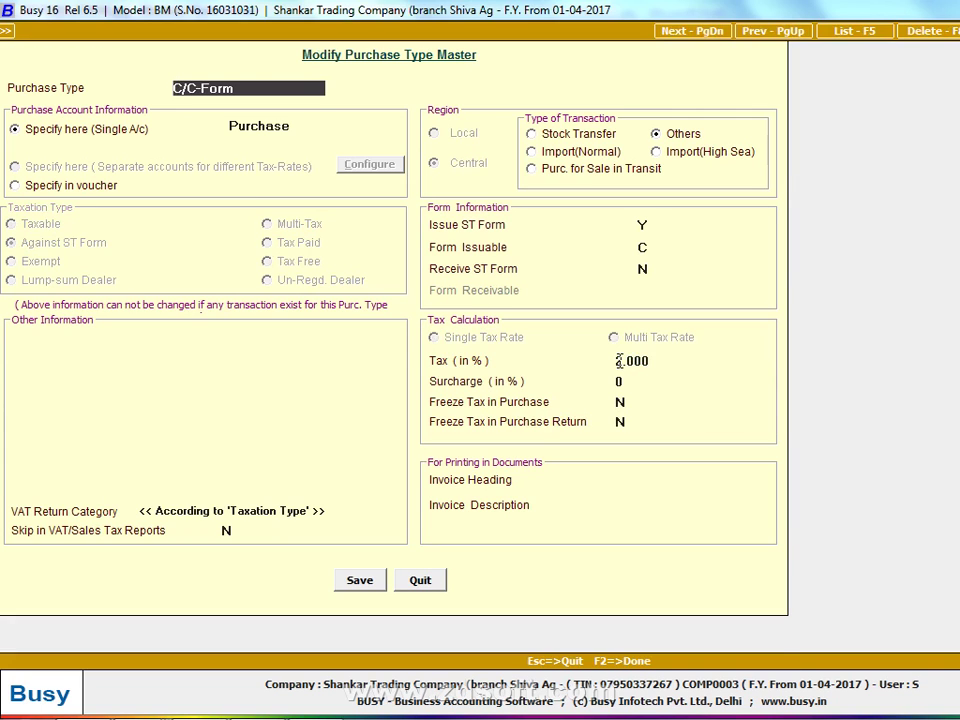
key(Escape)
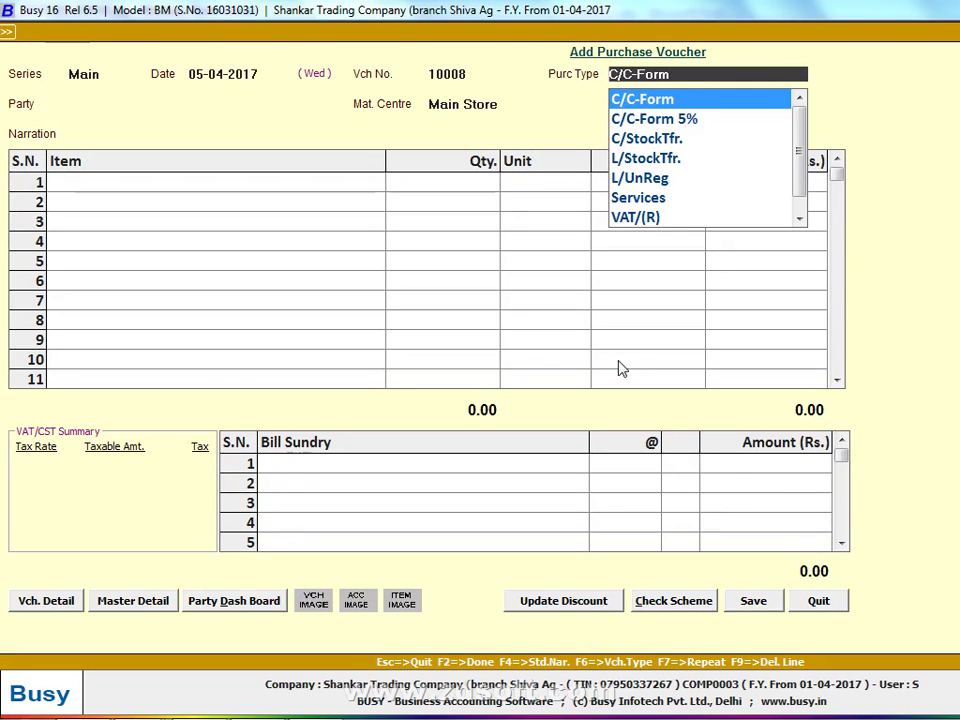
Choose C/C-Form 5% as the purchase type and start a new party account named HANS
key(Down)
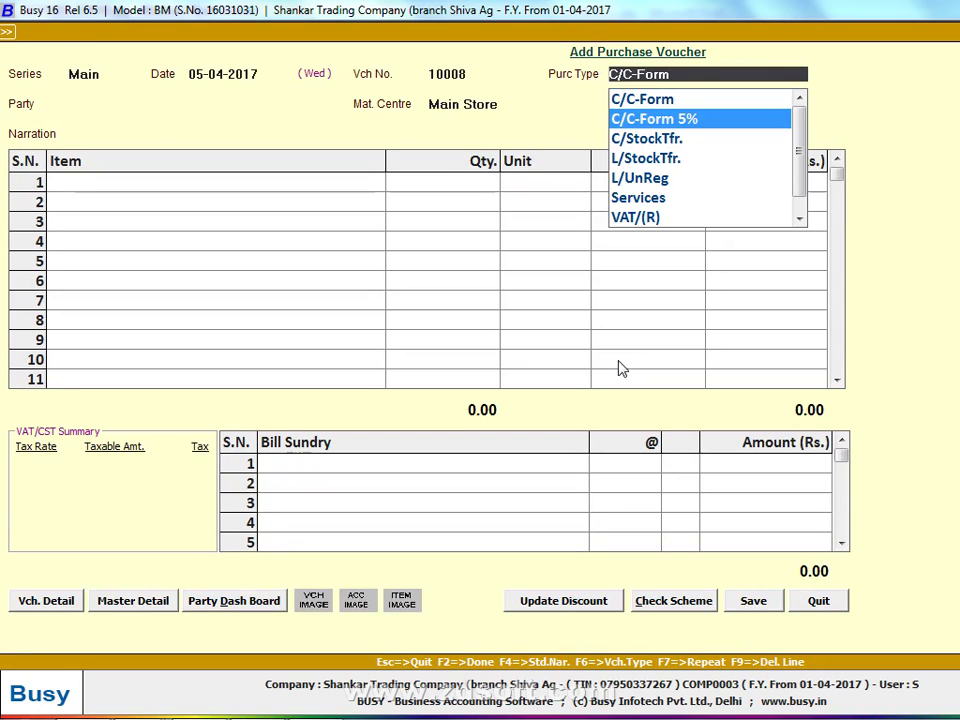
key(Return)
key(F3)
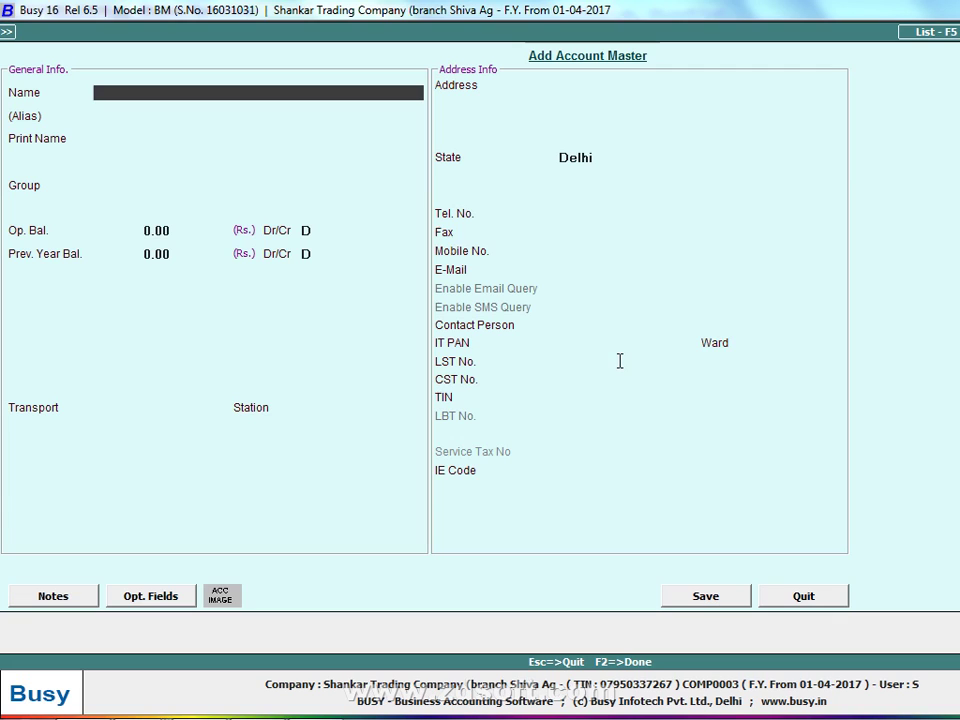
text(HANSH)
key(Return)
key(Up)
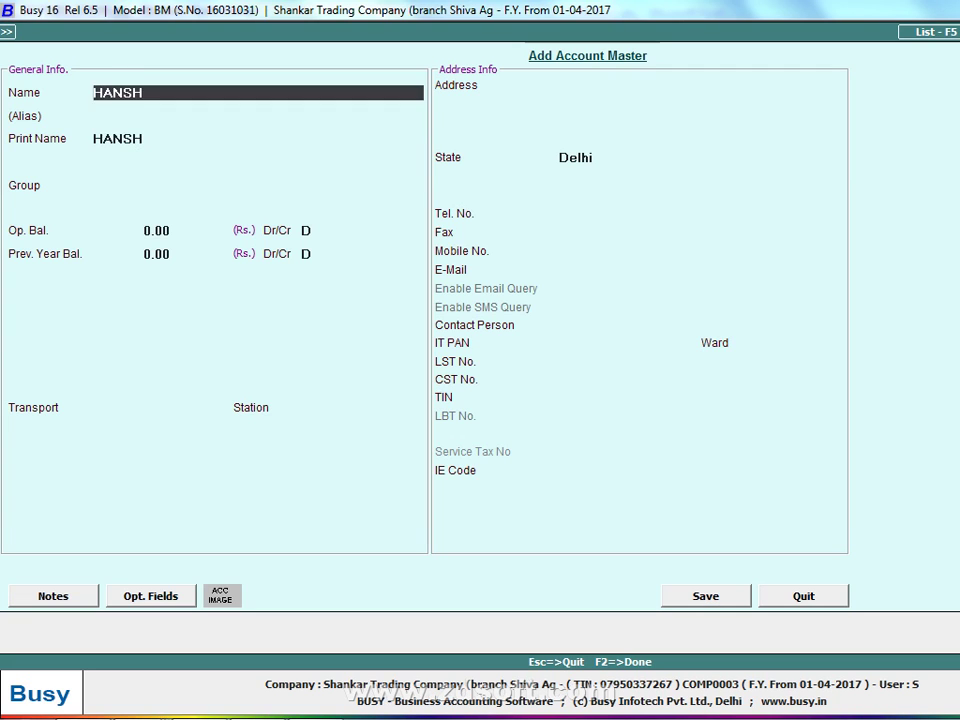
key(BackSpace)
key(Return)
Put HANS in Sundry Creditors with transport INDORE GOODS TRP
key(Return)
key(Return)
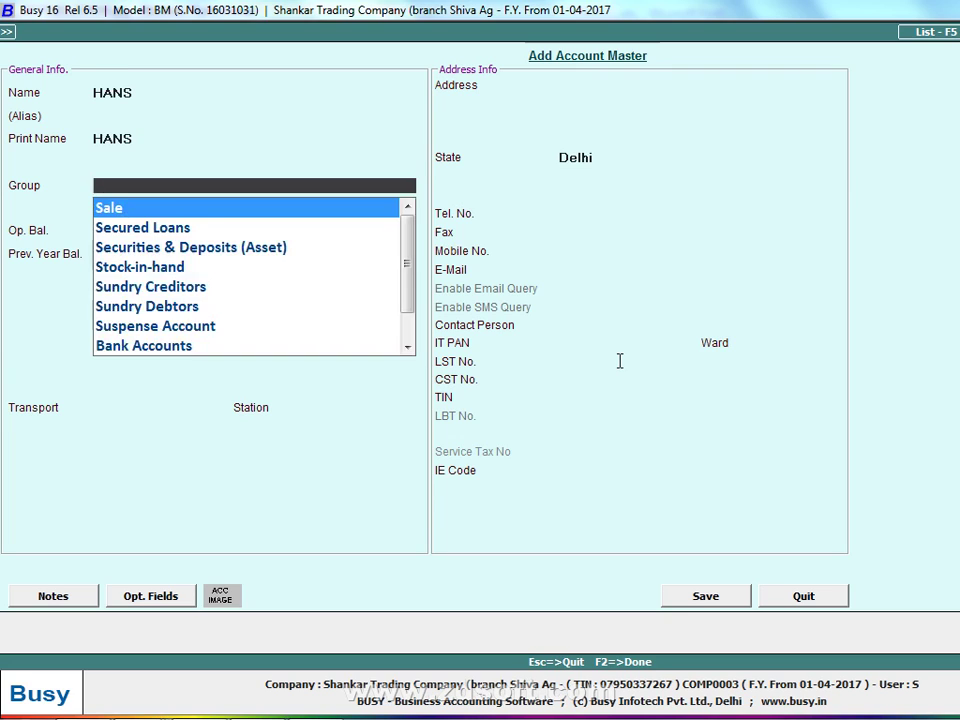
text(SUN)
key(Return)
key(Return)
key(Return)
key(Return)
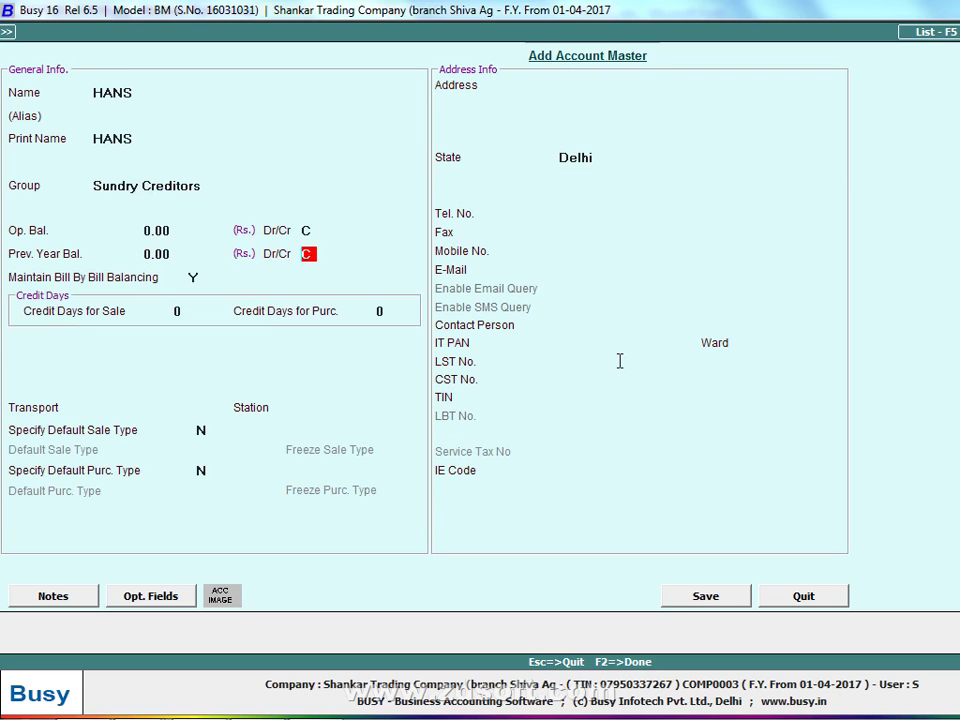
key(Return)
key(n)
key(Return)
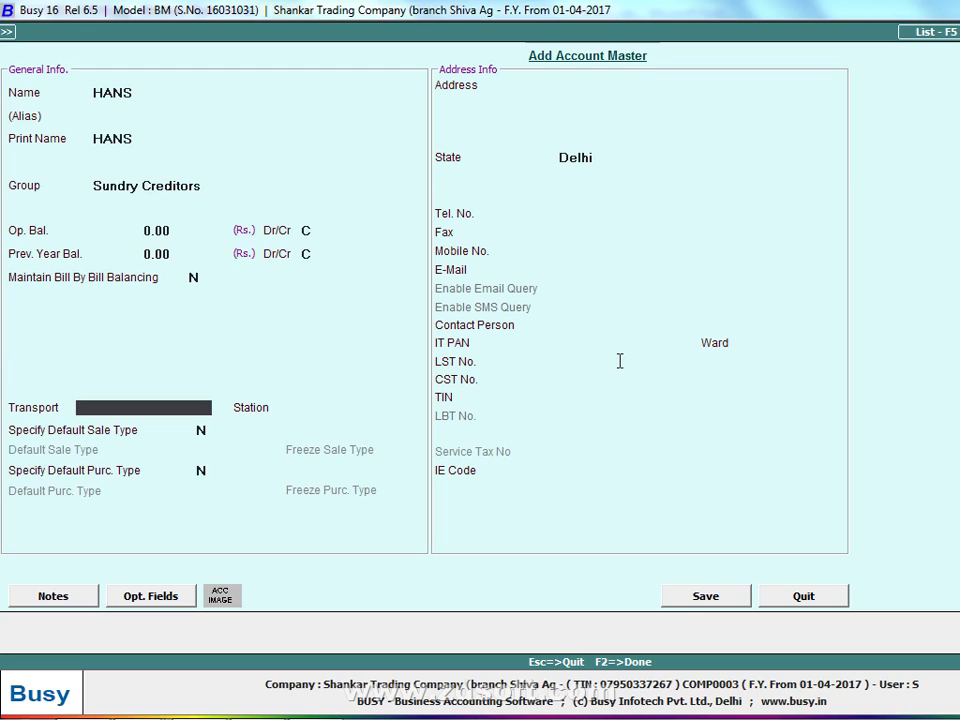
text(INDORE GO)
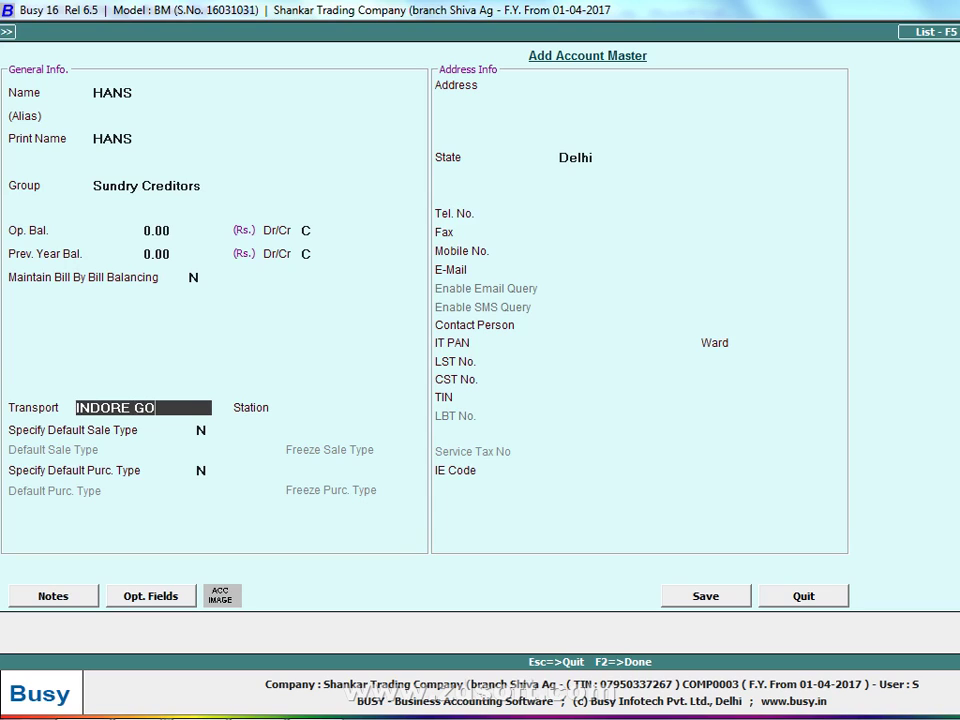
text(ODS TRA)
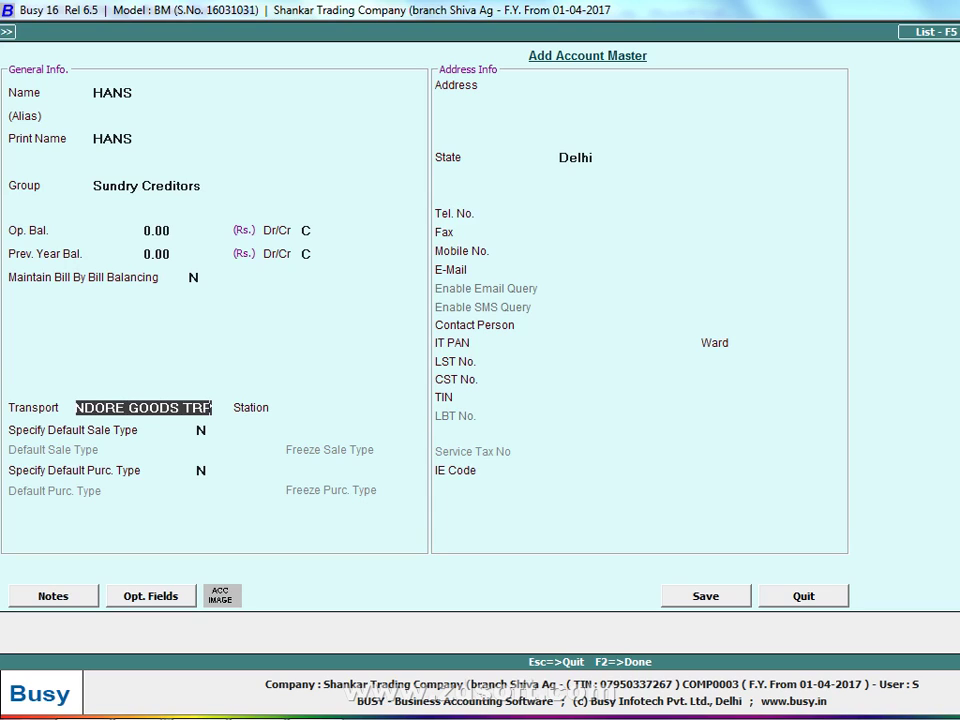
key(Return)
Set station INDORE and state Others, enter the CST and TIN numbers, and save the party
text(INDORE)
key(Return)
key(Return)
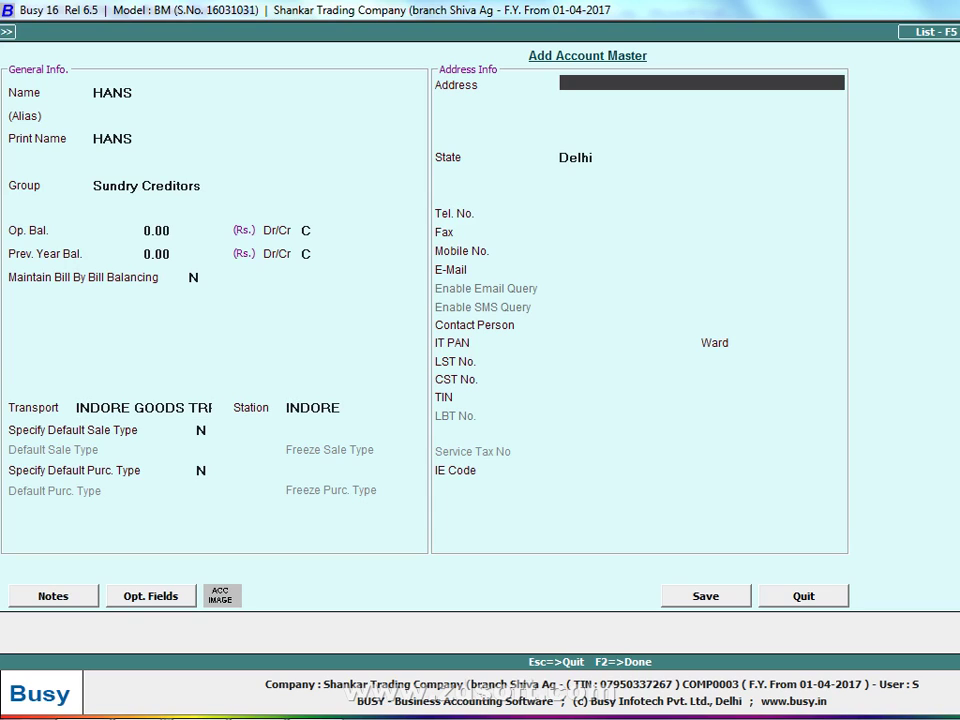
key(Return)
text(OTHE)
key(Return)
key(Return)
key(Return)
key(Return)
key(Return)
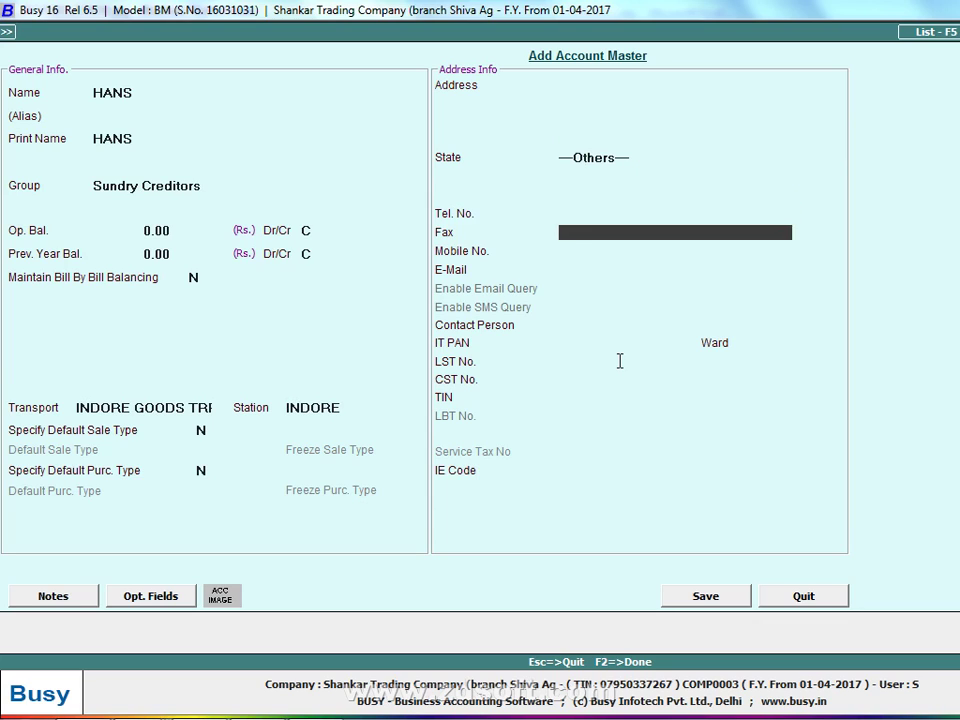
key(Return)
key(Return)
key(Return)
key(Return)
key(Return)
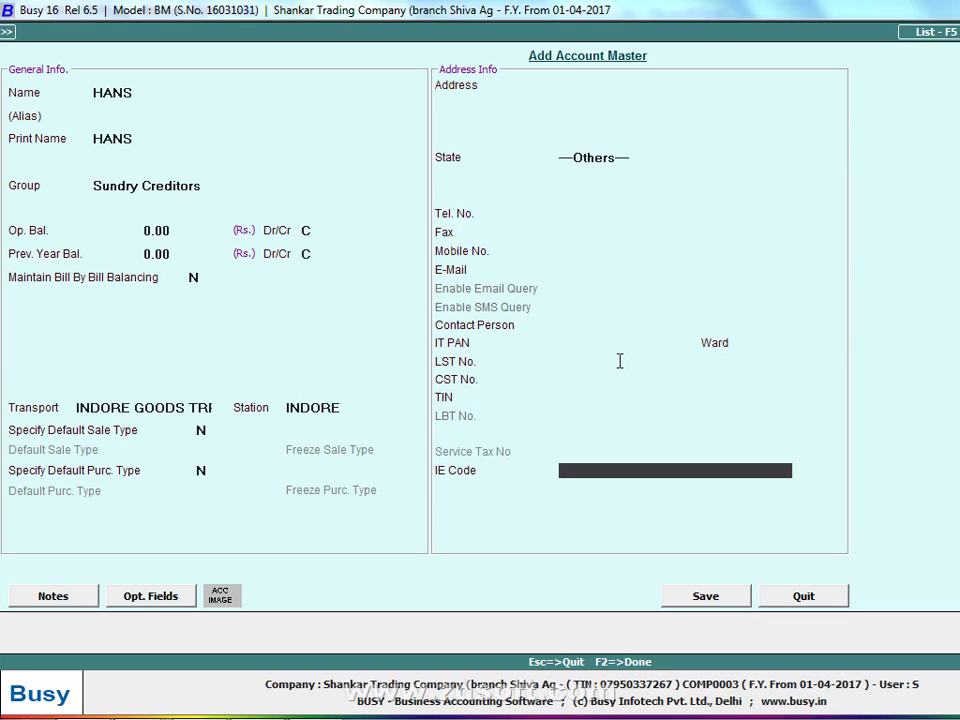
key(Up)
key(Up)
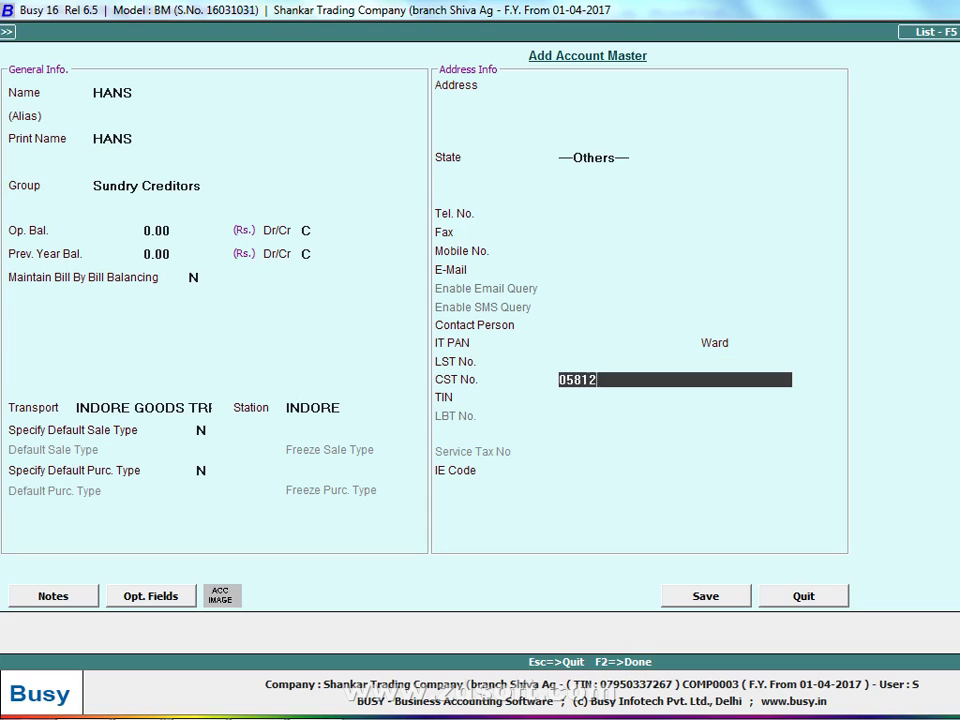
key(Return)
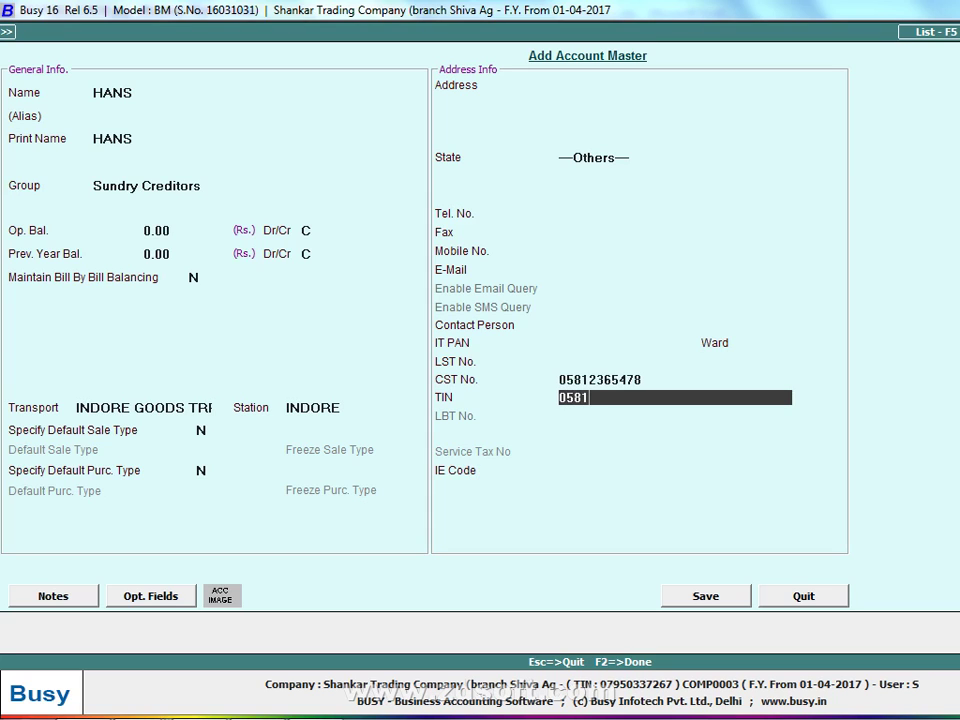
key(Return)
key(Return)
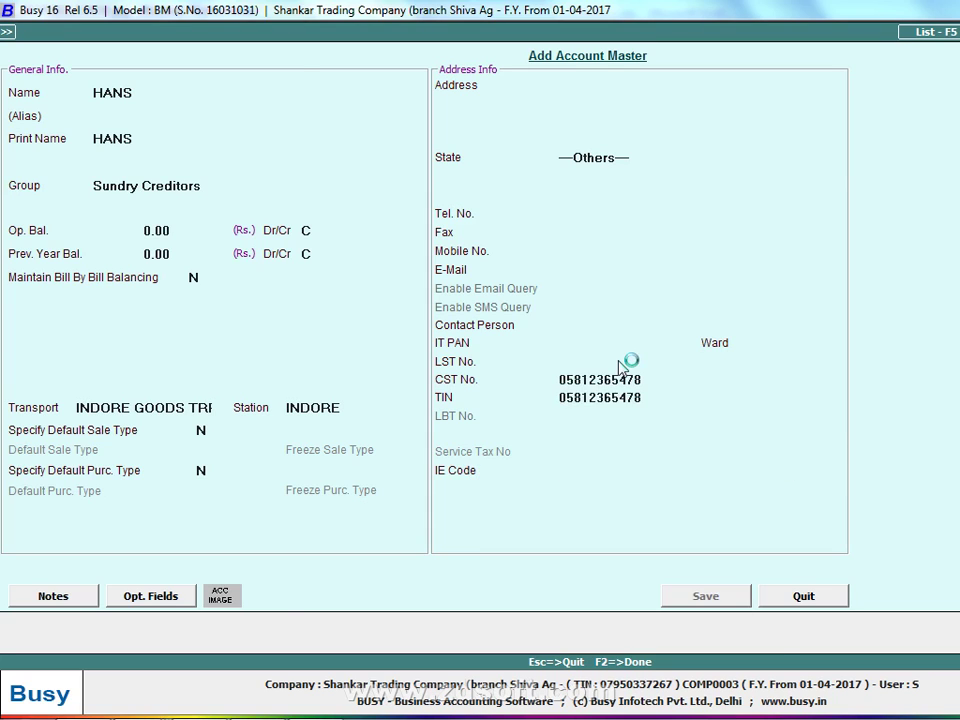
key(Return)
key(Return)
key(Return)
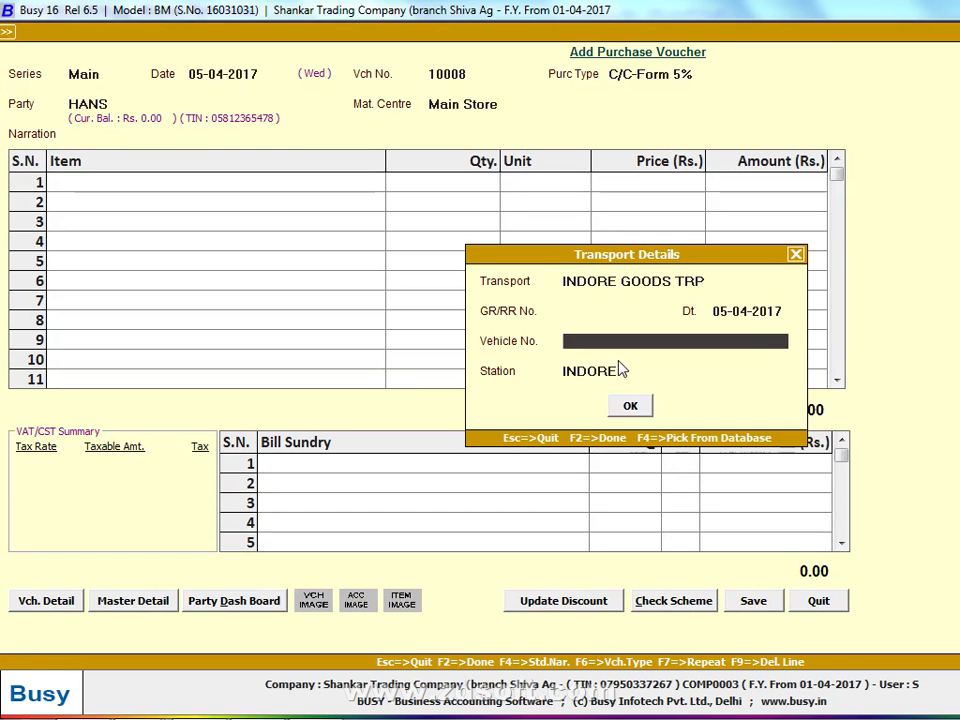
key(Return)
key(Return)
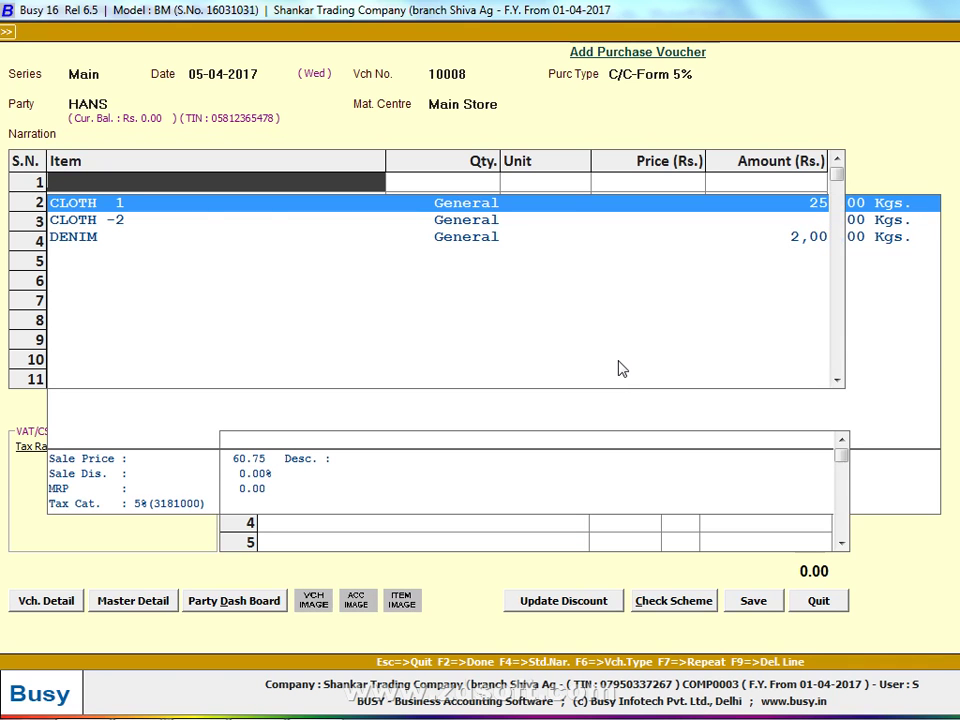
Create item ZIP 101 in Metres with sales price 60.75, purchase price 50.75 and 5% tax
key(alt+c)
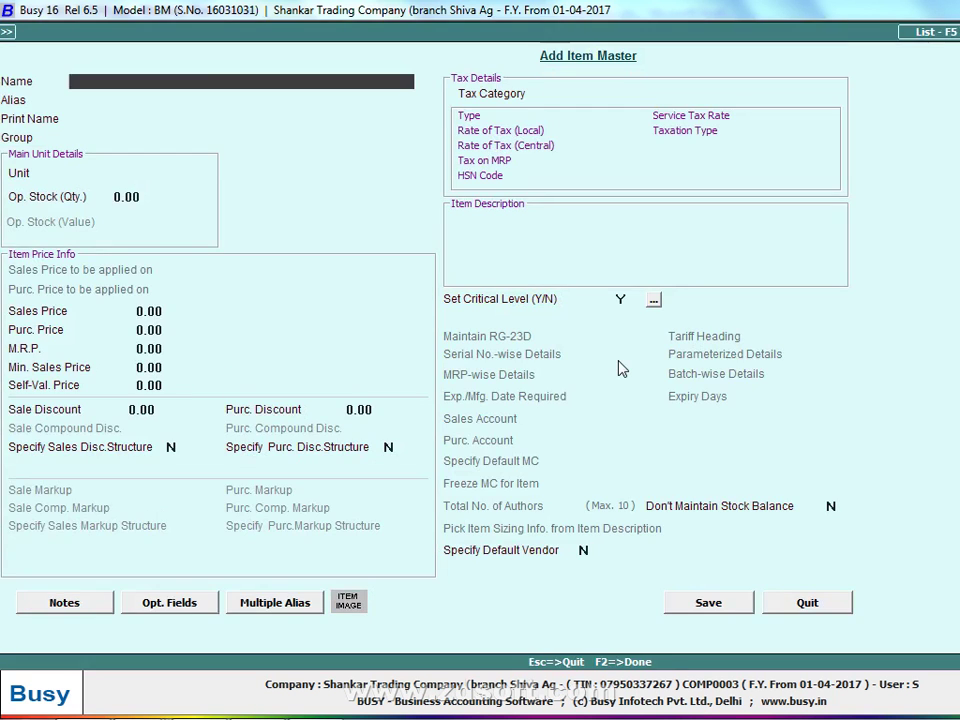
text(ZIP 101)
key(Return)
key(Return)
key(Return)
text(K)
key(Return)
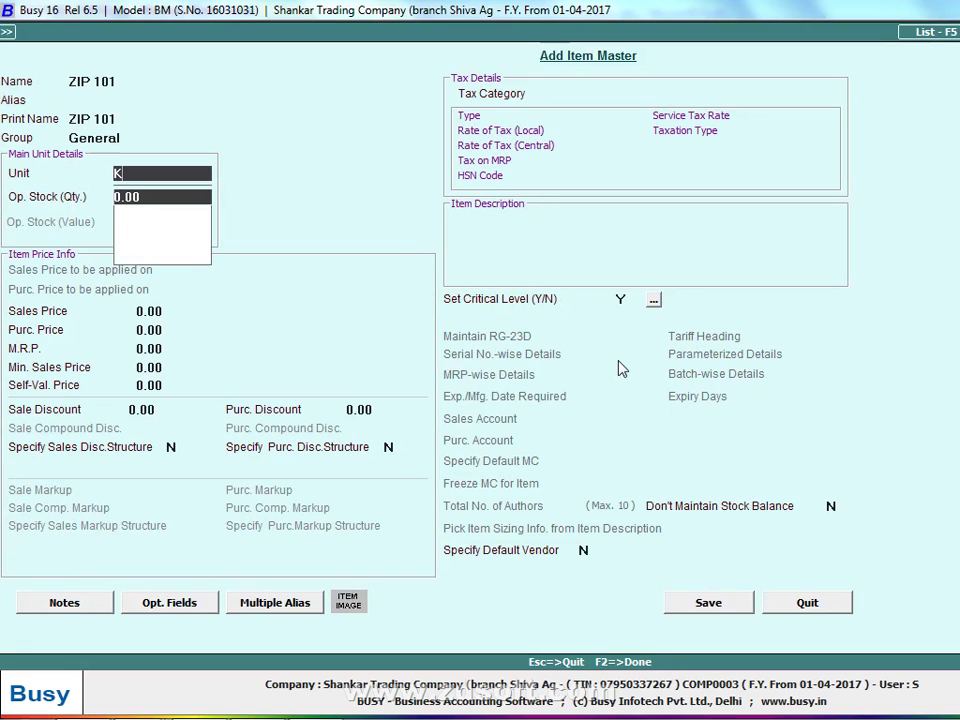
key(Up)
text(M)
key(Return)
key(Return)
key(Return)
key(Up)
text(60.75)
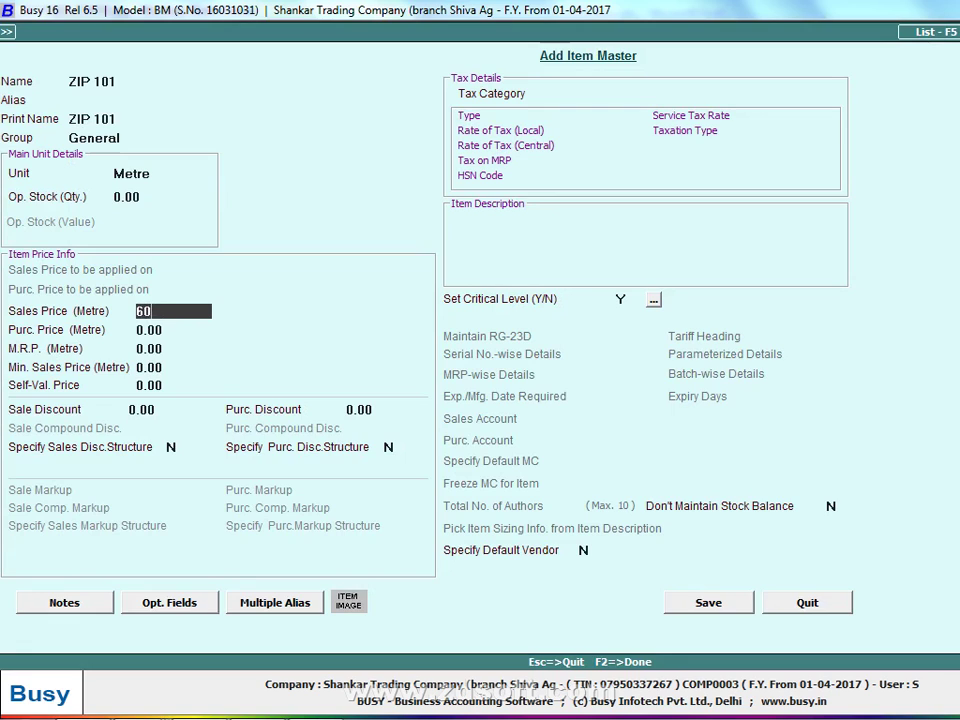
key(Return)
text(50.75)
key(Return)
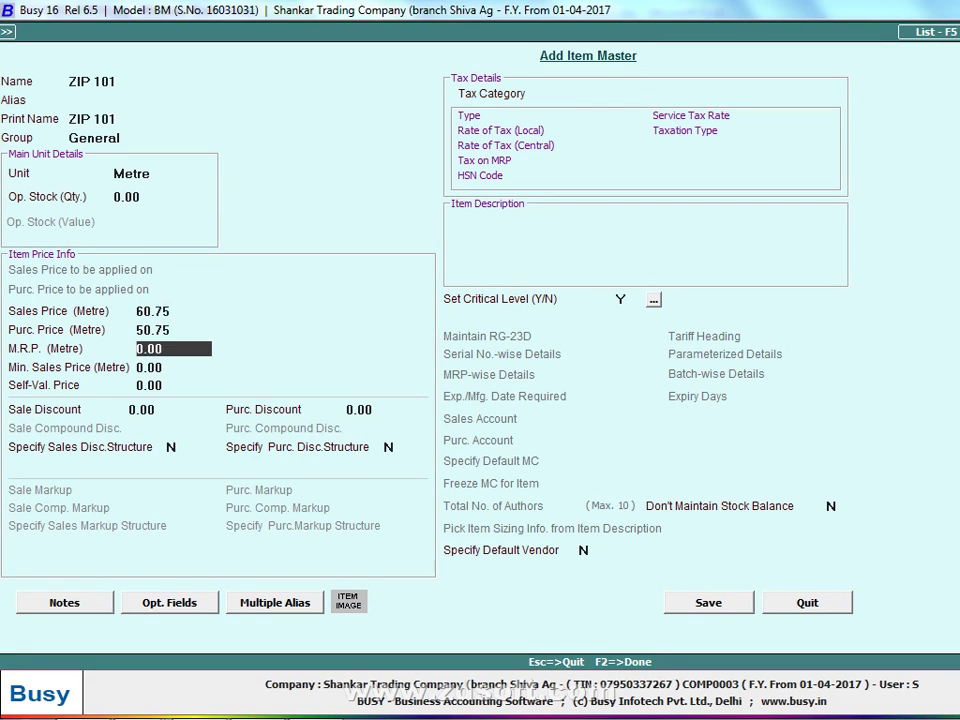
key(Return)
key(Return)
key(Return)
key(Return)
key(Return)
key(Return)
text(5)
key(Return)
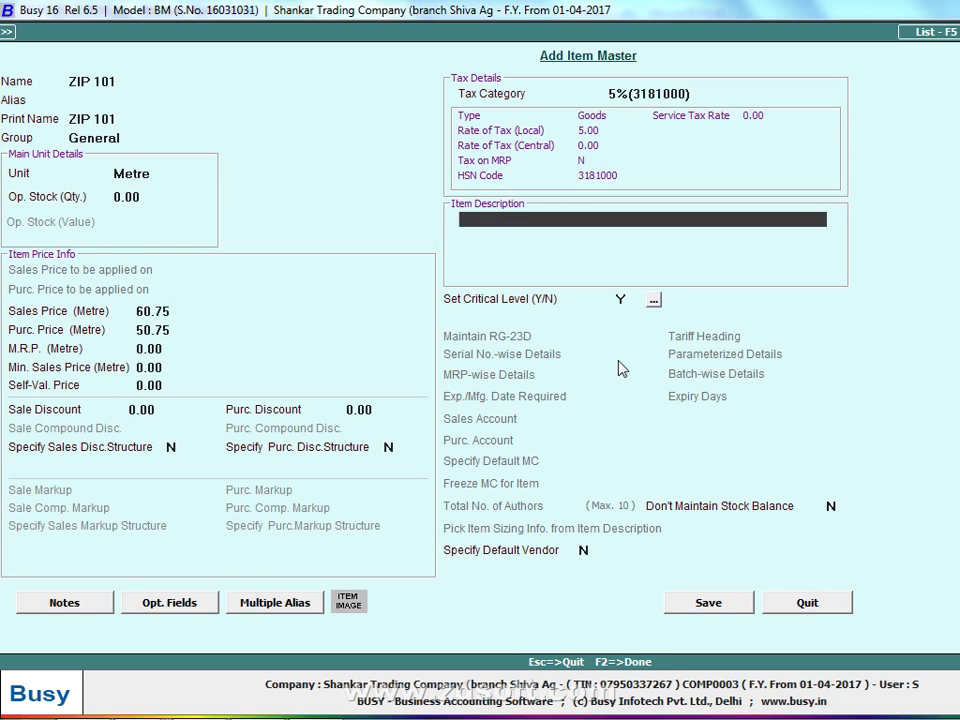
key(F2)
Enter 110 Metres of ZIP 101 and save the voucher with bill number 1008
key(alt+Tab)
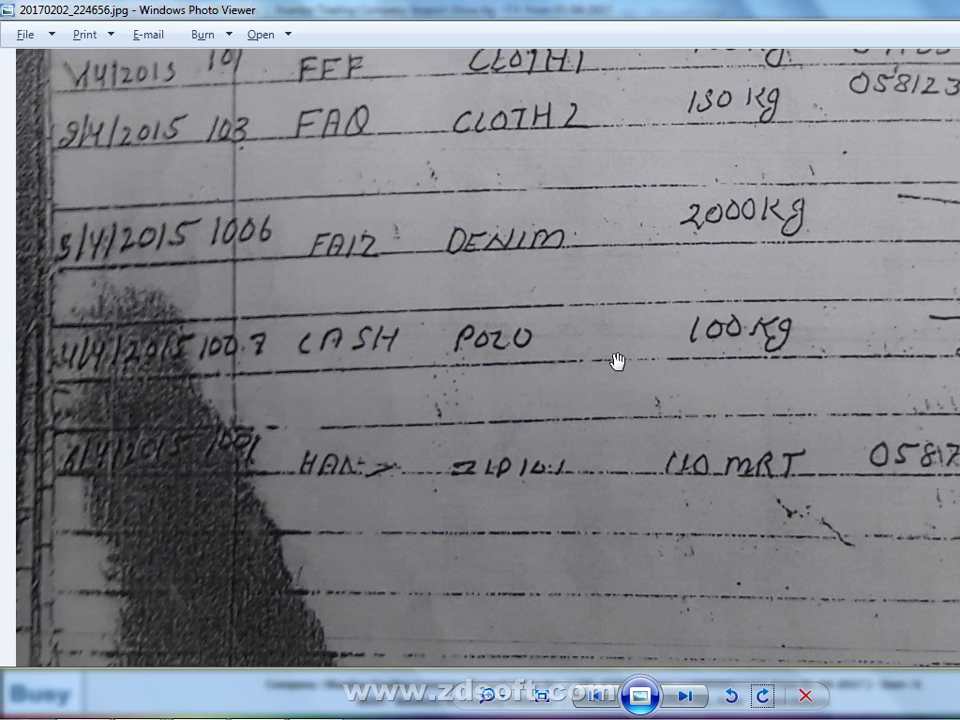
key(alt+Tab)
text(110)
key(Return)
key(Return)
key(Return)
key(Return)
key(Return)
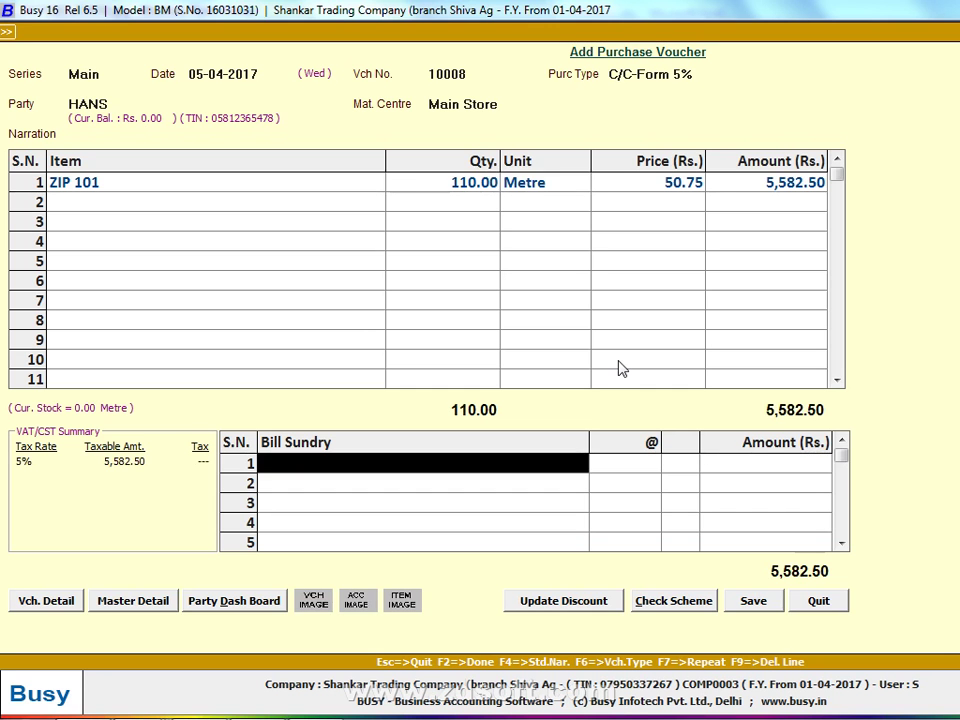
text(c)
key(Return)
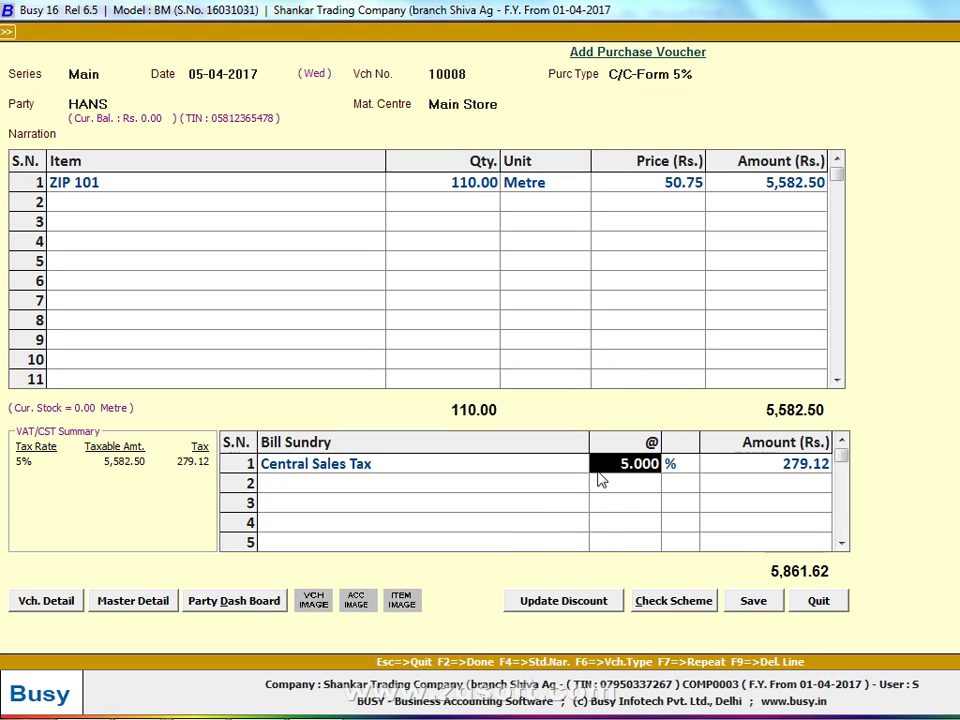
click(738, 600)
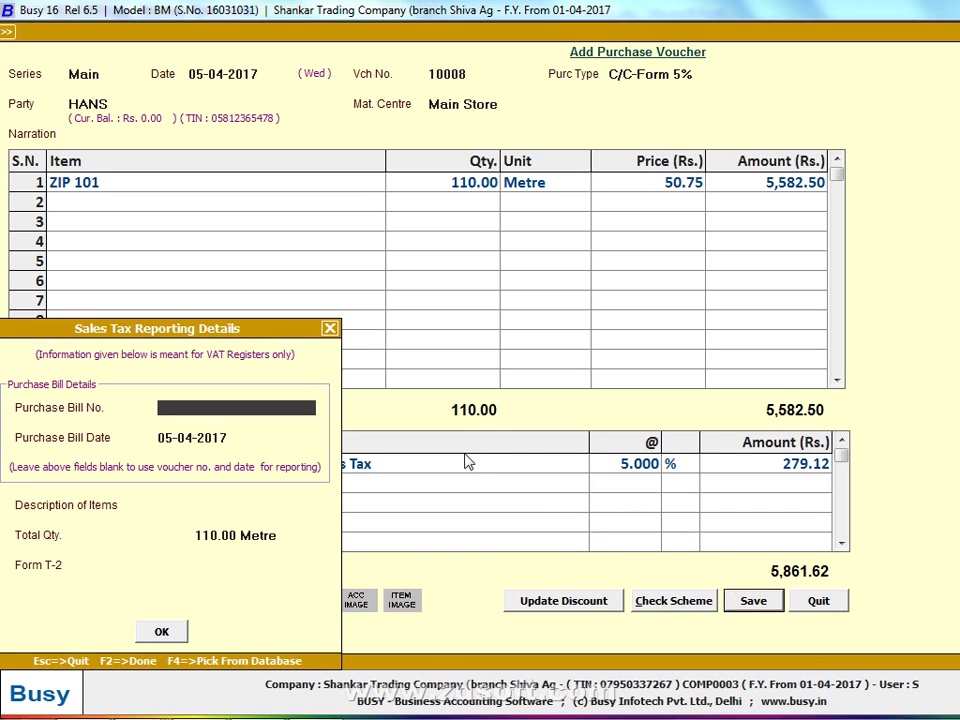
text(1008)
key(Return)
key(Return)
key(Return)
key(Return)
key(Return)
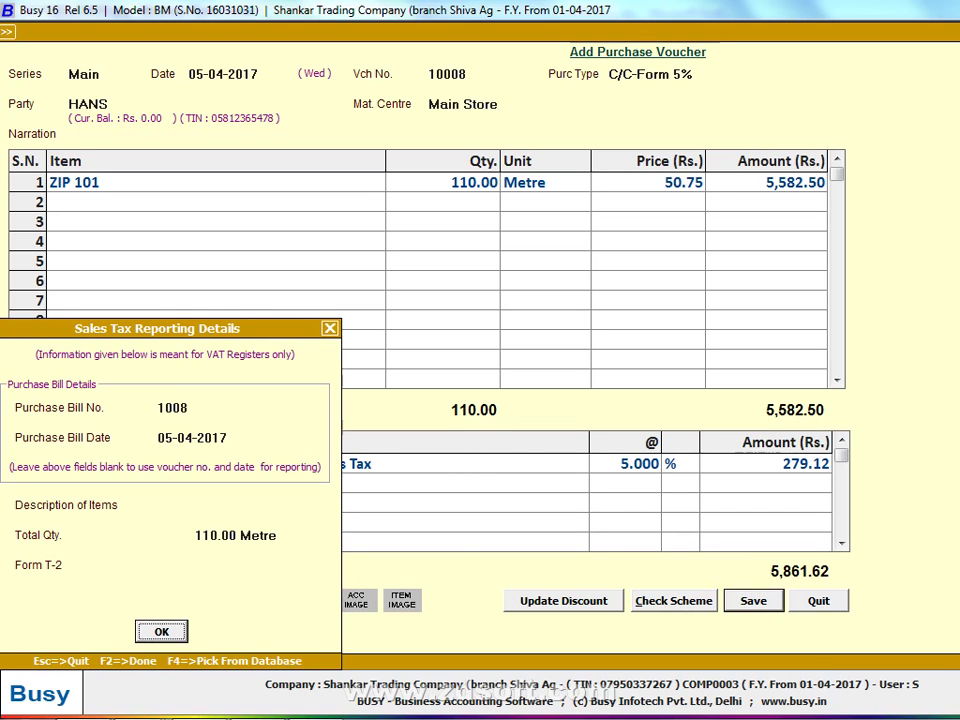
key(Return)
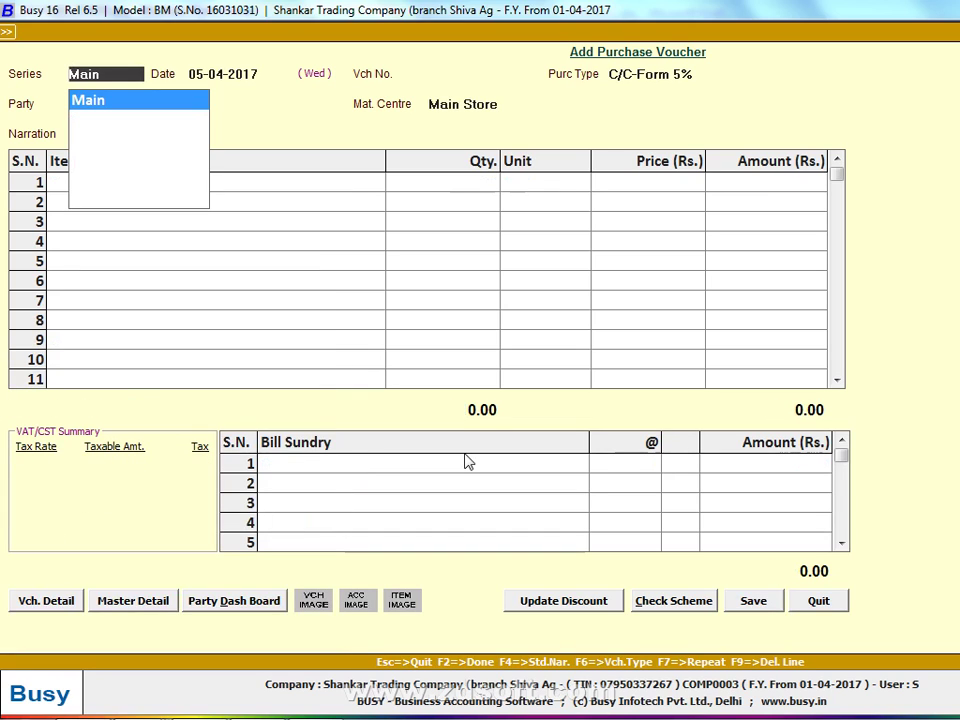
Open FAQ's purchase voucher 103 from the register and review CLOTH 1's item details
key(Escape)
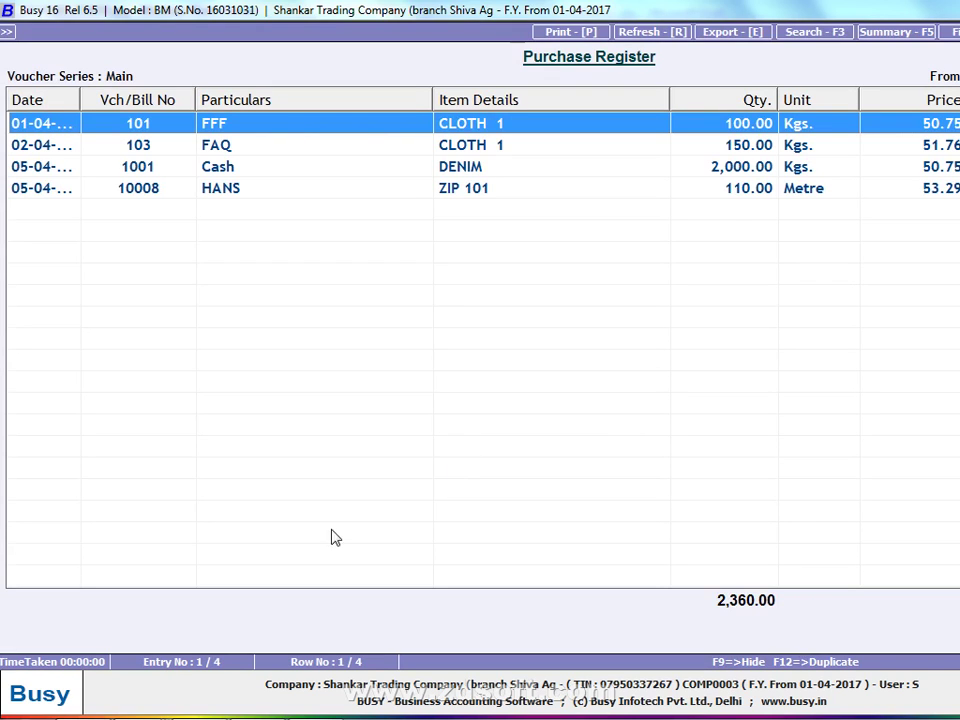
double_click(298, 150)
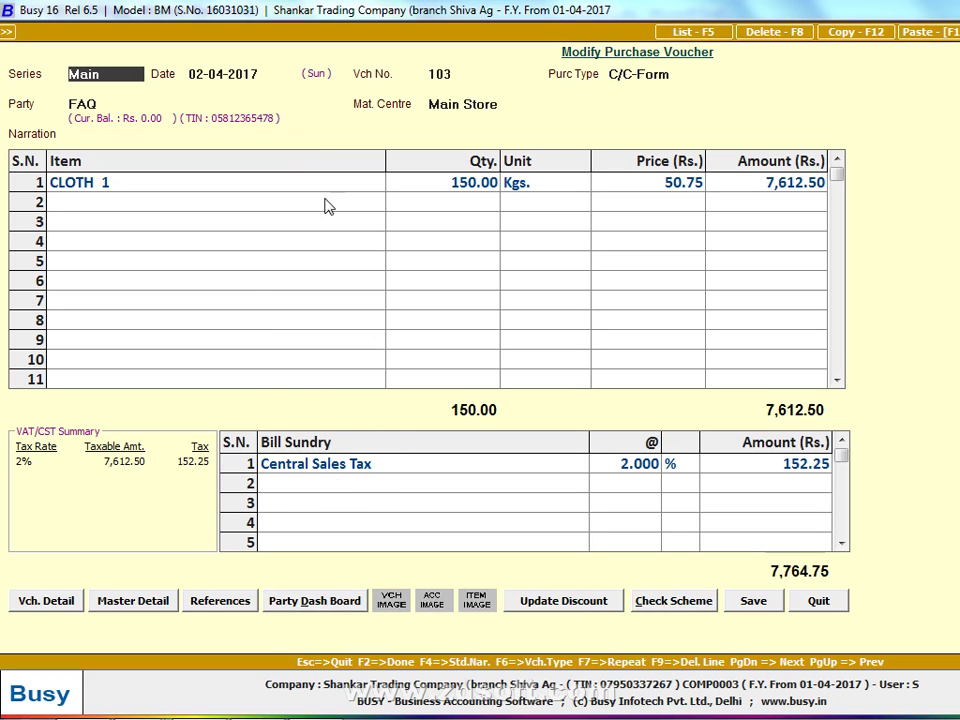
click(329, 191)
double_click(329, 191)
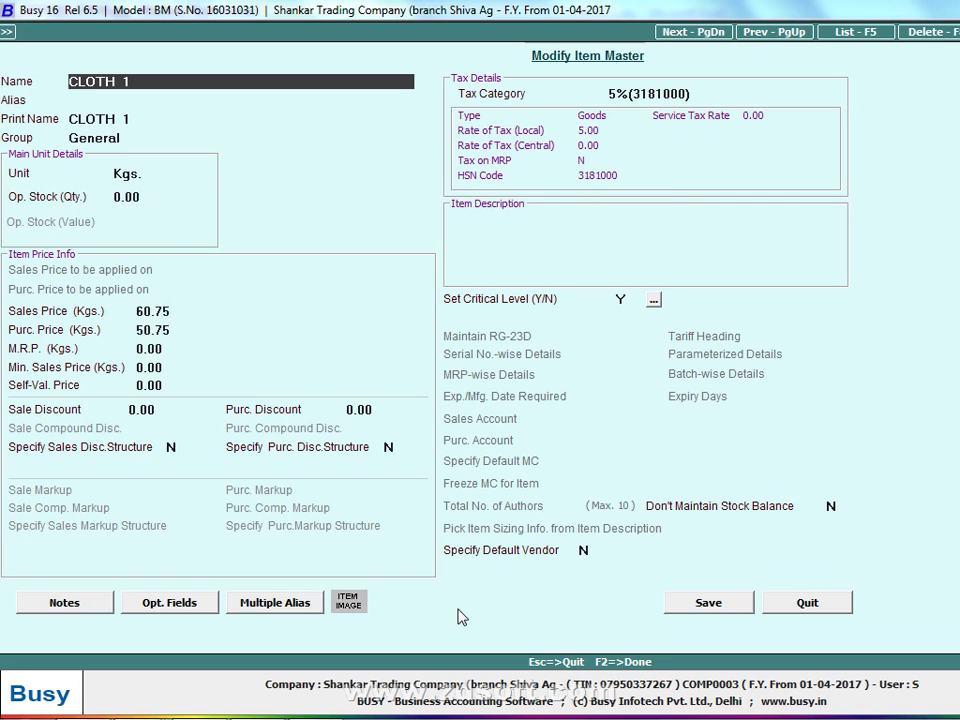
key(Escape)
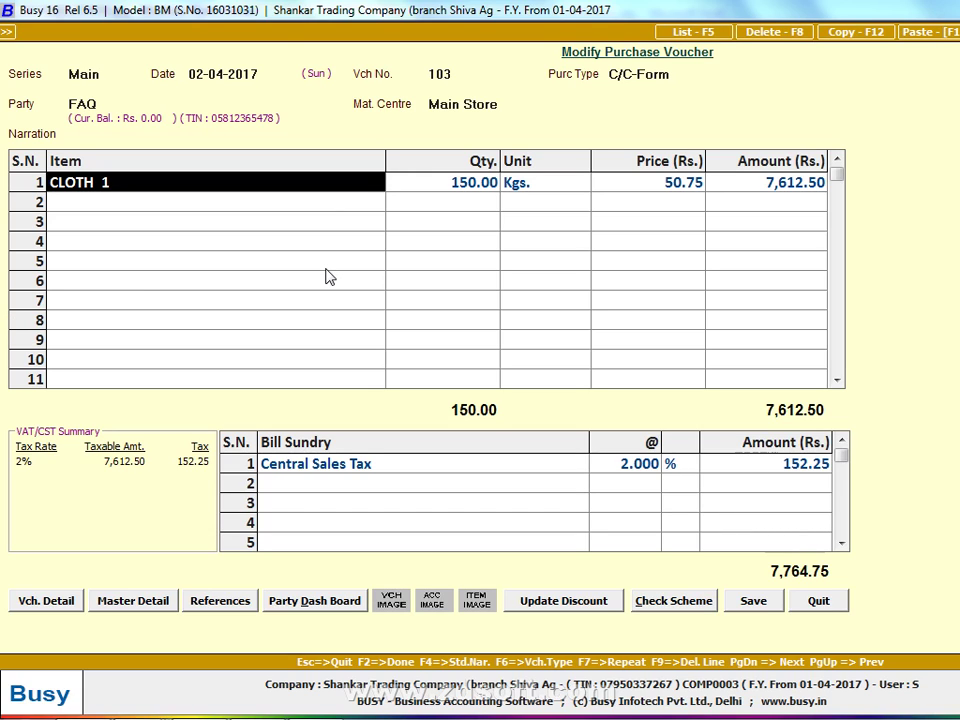
Resave purchase voucher 103 unchanged and head to sales transactions
click(752, 602)
click(168, 634)
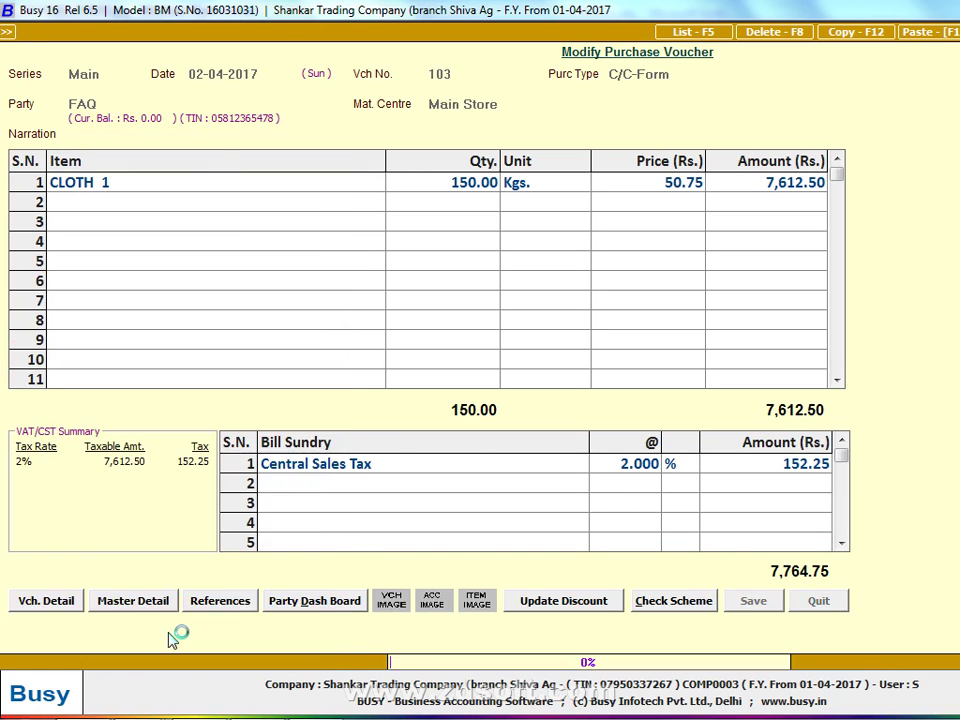
key(Up)
key(Up)
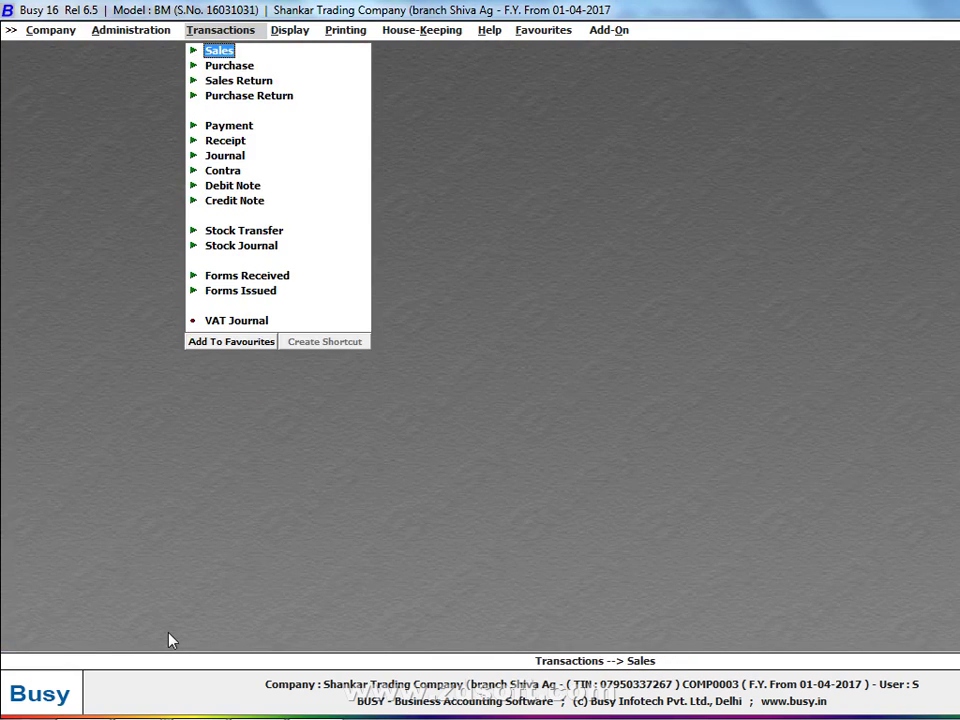
Open a new sales voucher, then rotate and zoom the next ledger photo to read the SALES entries
key(Return)
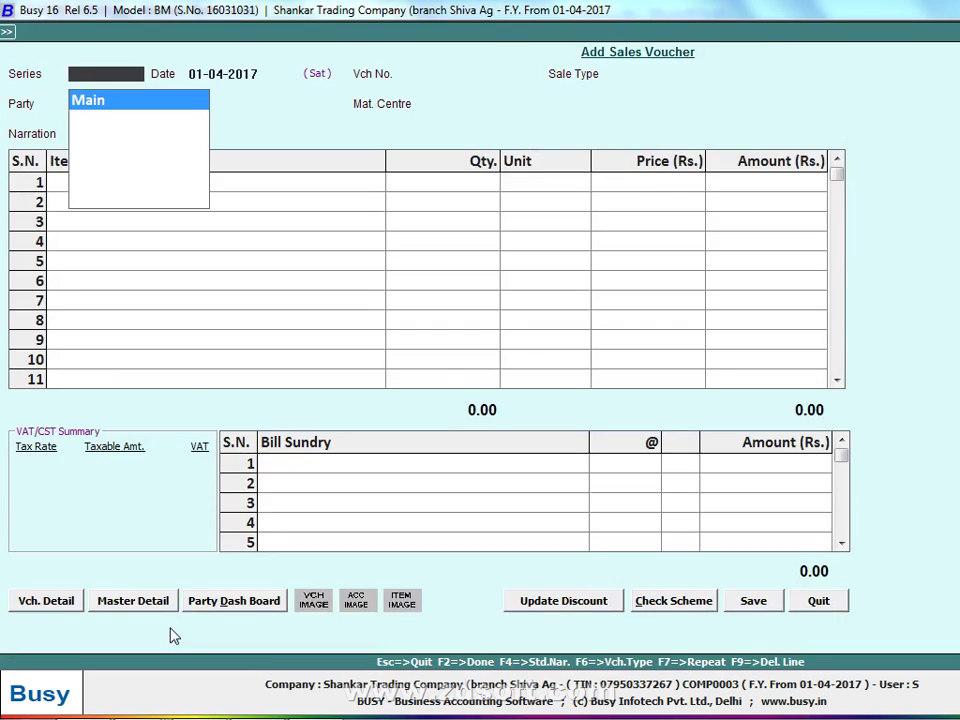
key(alt+Tab)
click(684, 697)
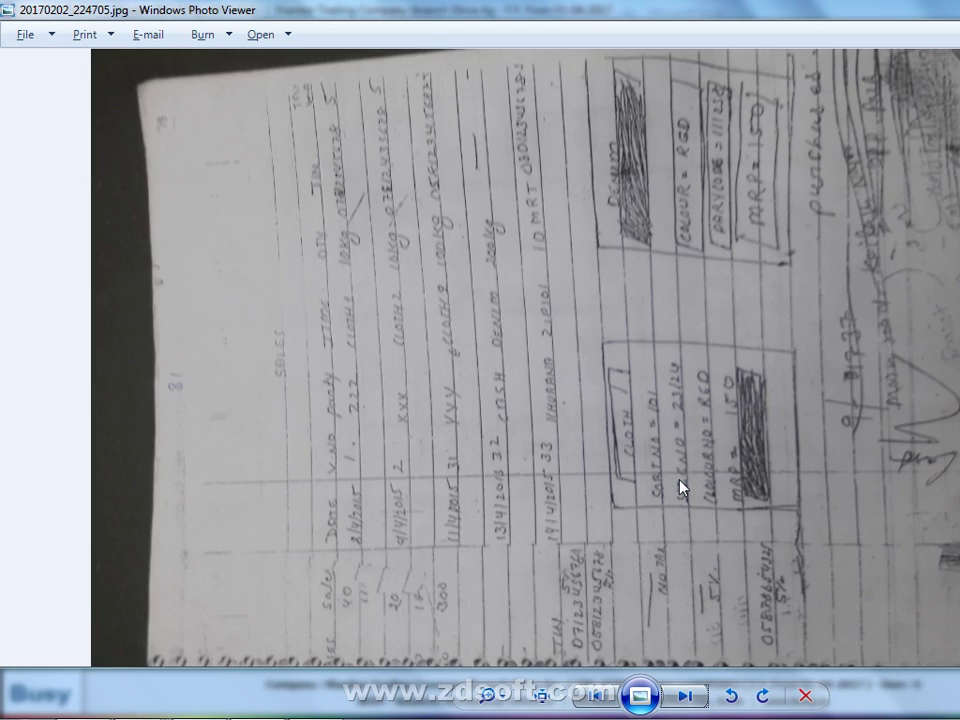
scroll(681, 489, up, 3)
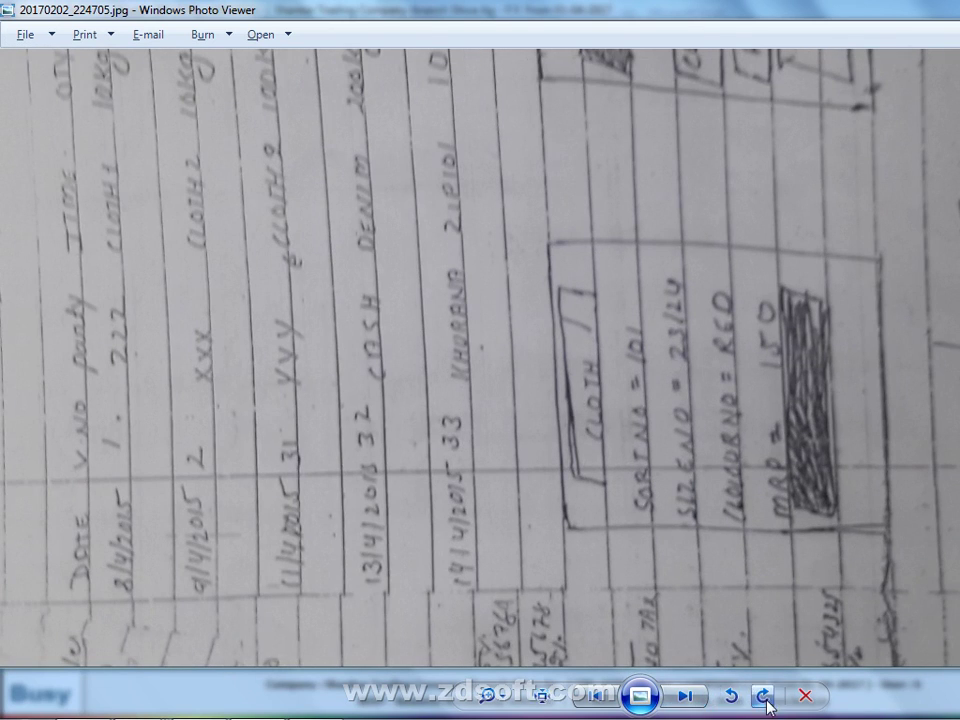
click(767, 705)
scroll(647, 439, up, 4)
drag(666, 369, 676, 703)
drag(690, 471, 662, 614)
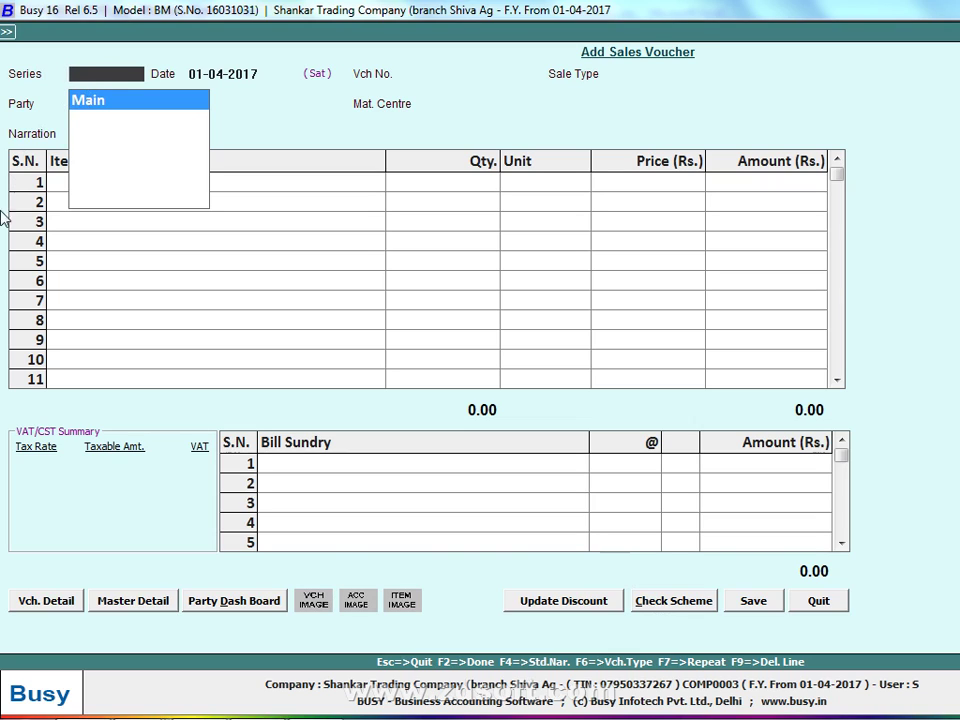
Rename the Main sales voucher series to T-INVOICE in Voucher Configuration
click(48, 608)
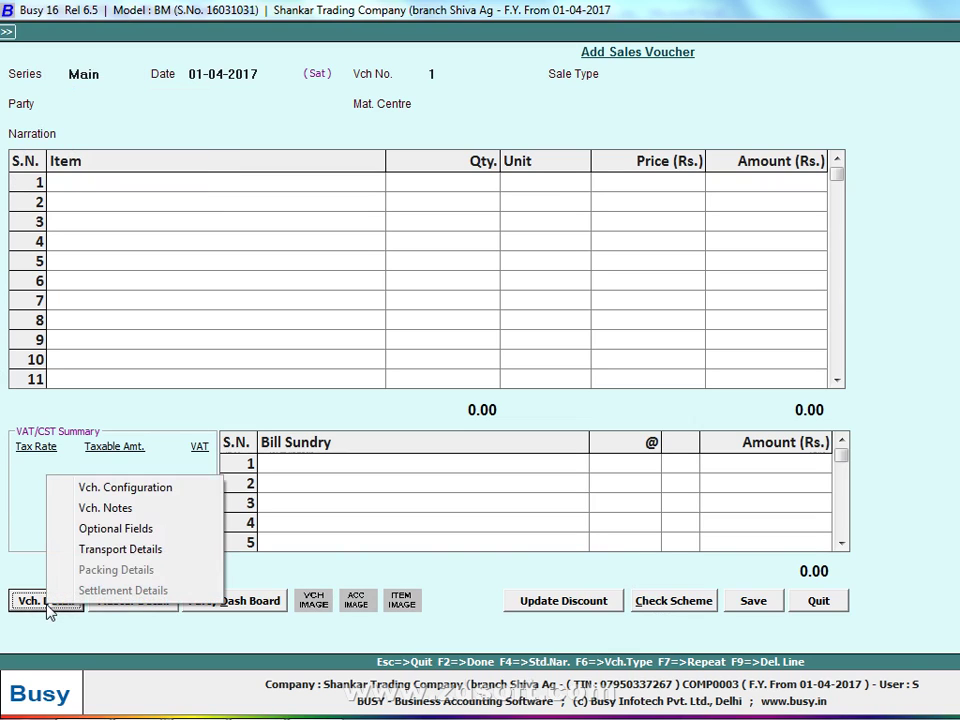
click(188, 495)
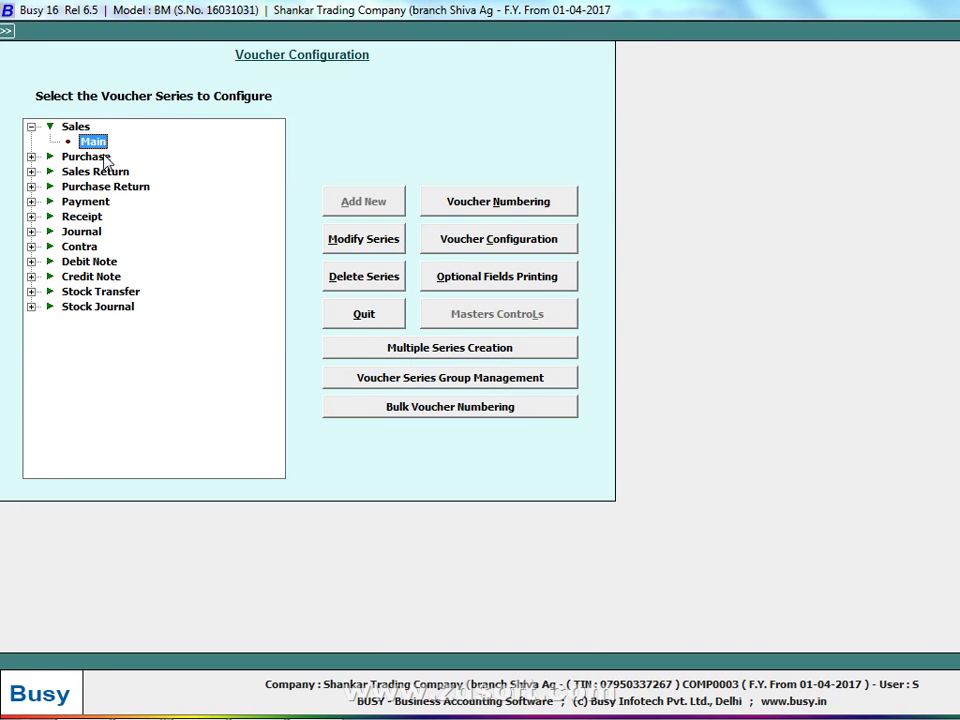
click(368, 242)
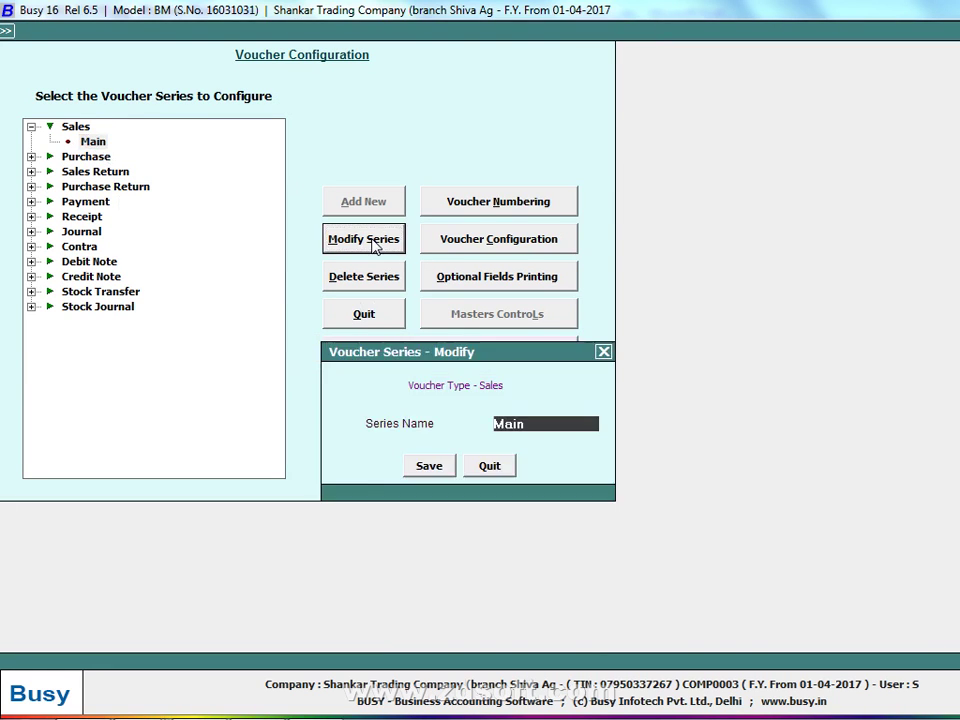
text(T-)
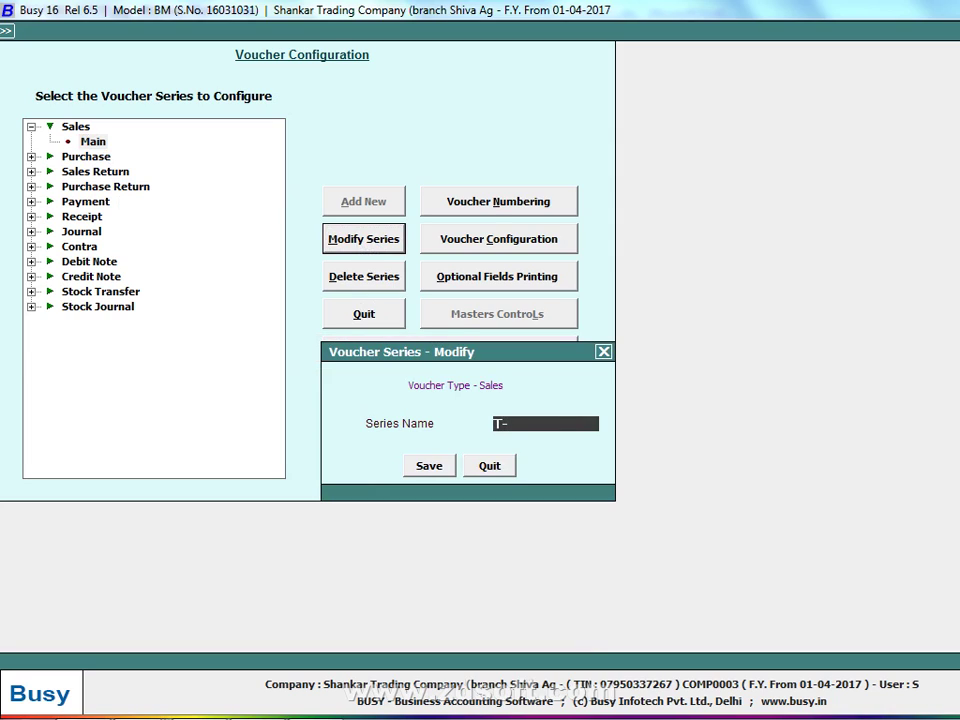
text(INVOICE)
key(Return)
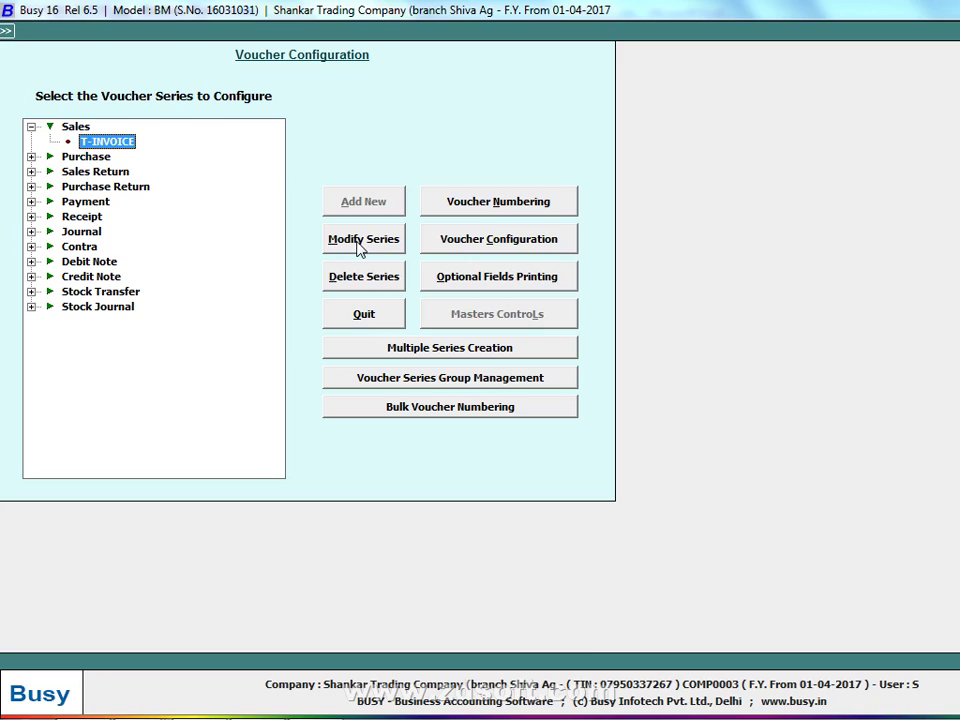
Add a new sales series named R INVOICE
click(80, 127)
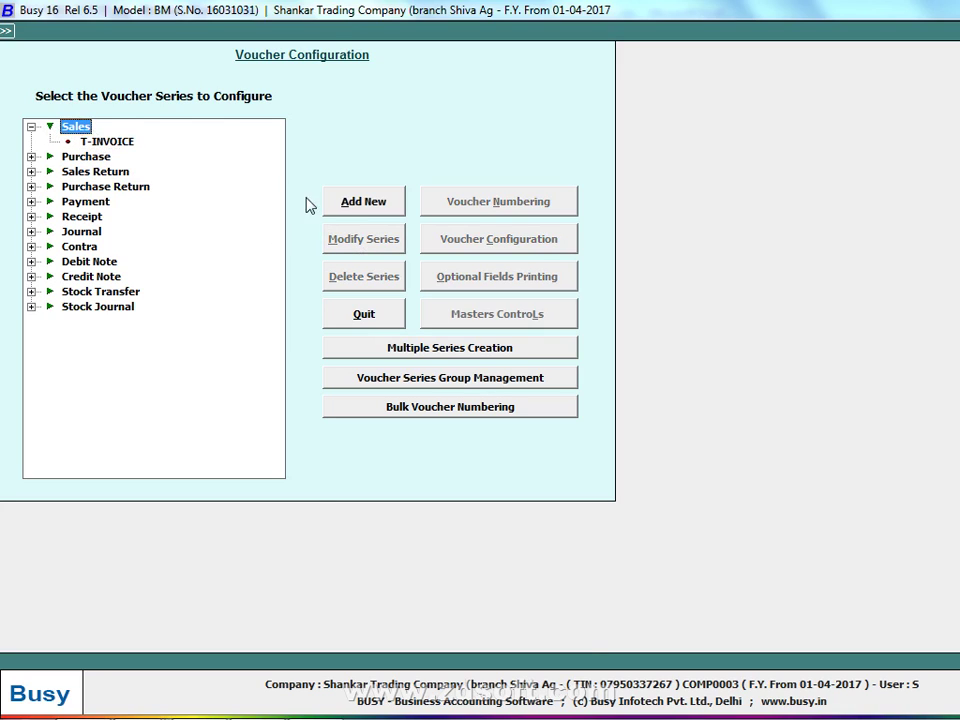
click(351, 201)
text(R I)
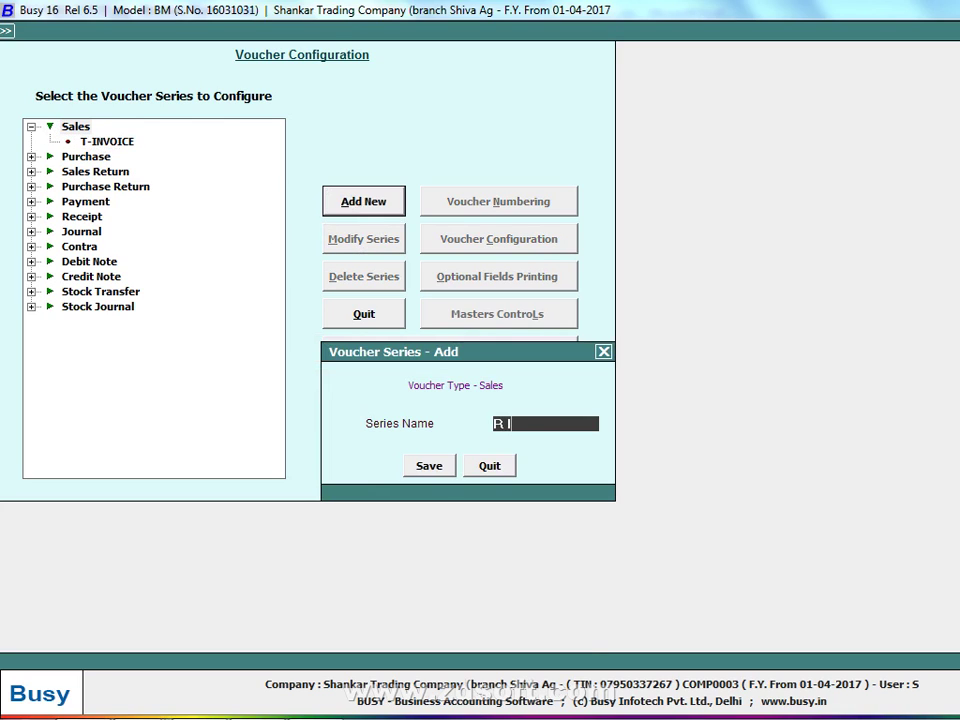
text(NVOICE)
key(Return)
key(Return)
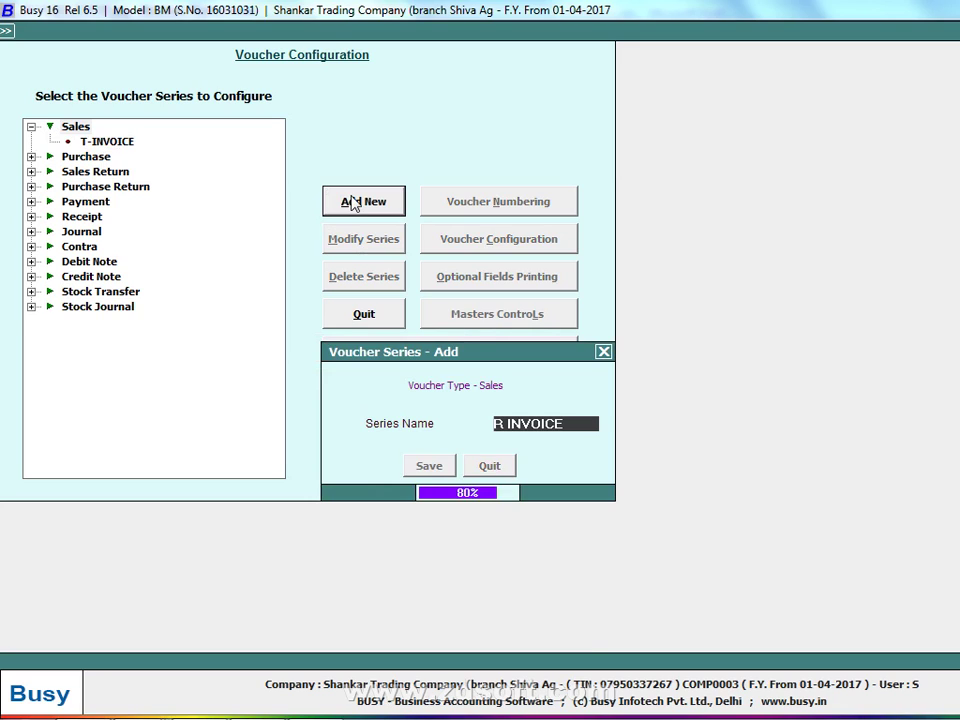
key(Down)
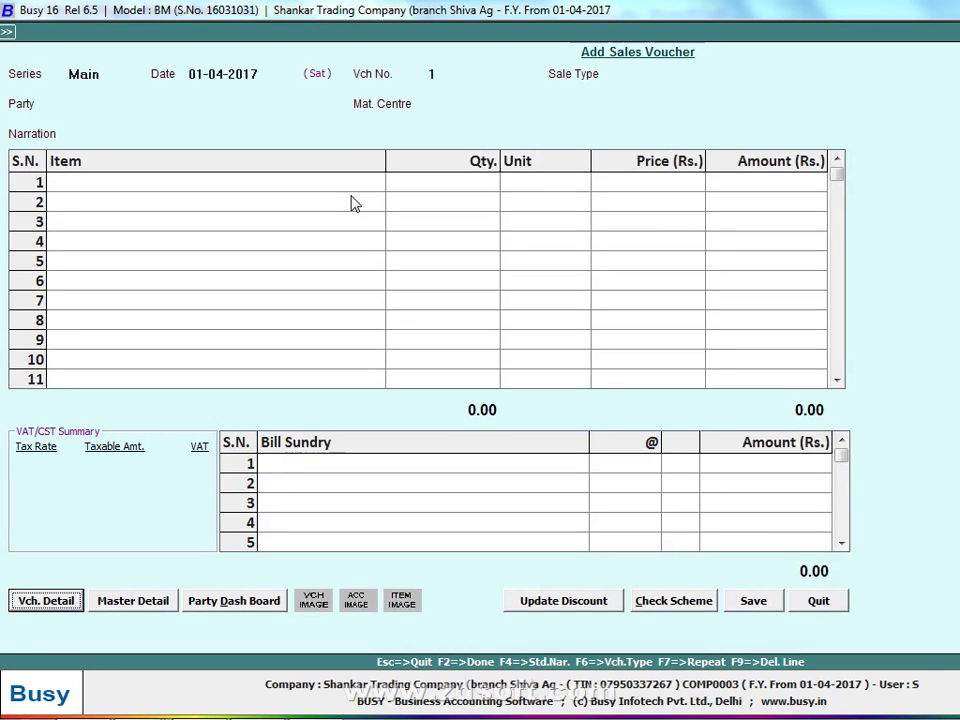
Check in Voucher Configuration that Sales lists both R INVOICE and T-INVOICE
click(45, 606)
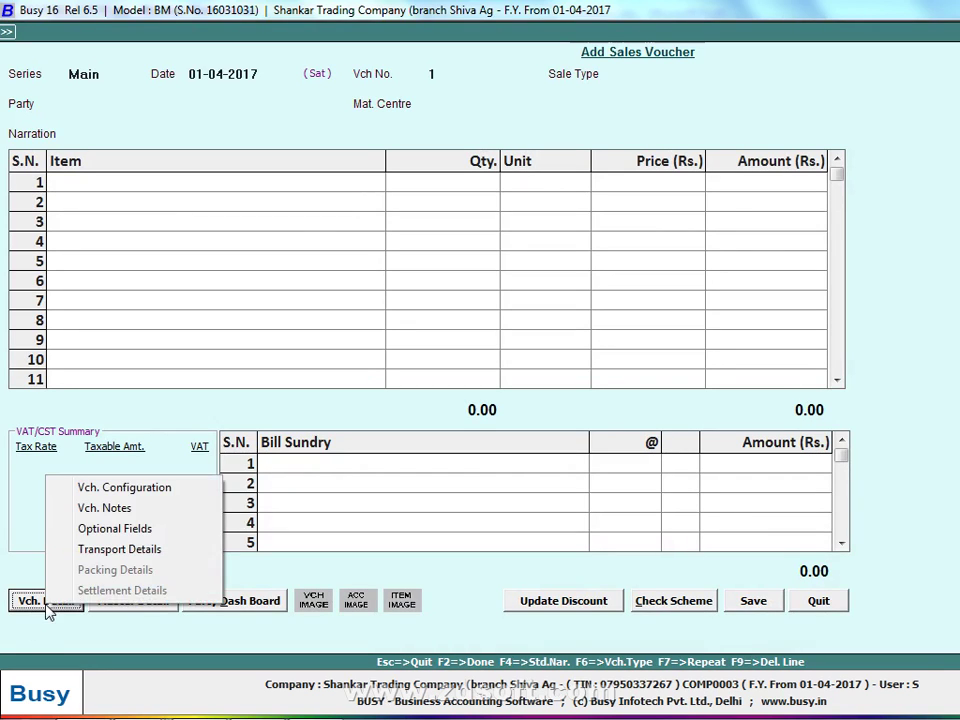
click(100, 487)
click(31, 127)
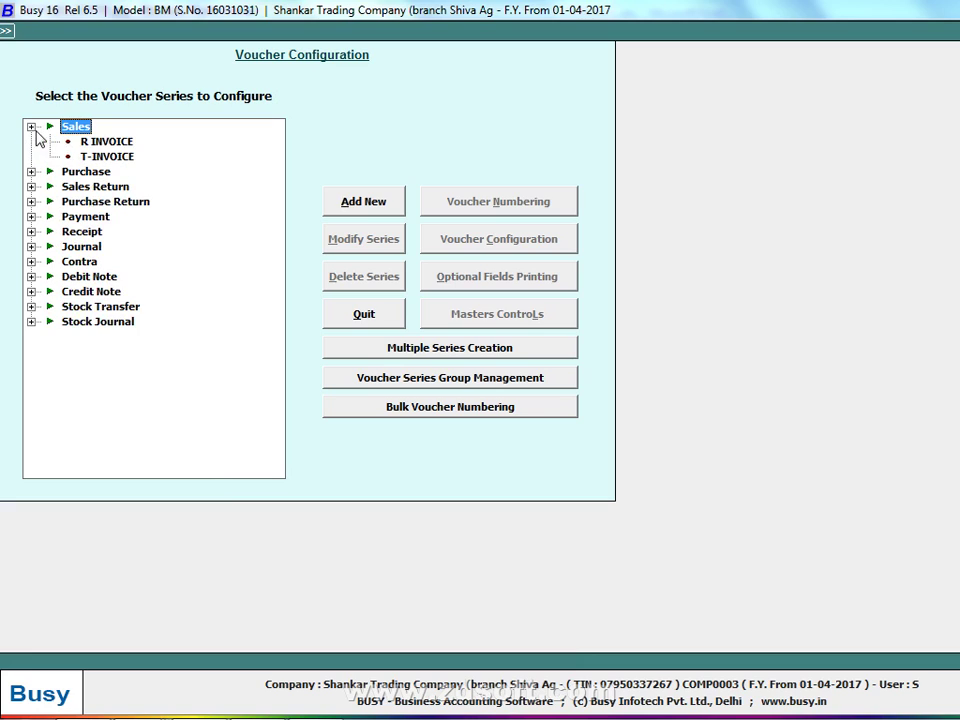
click(82, 146)
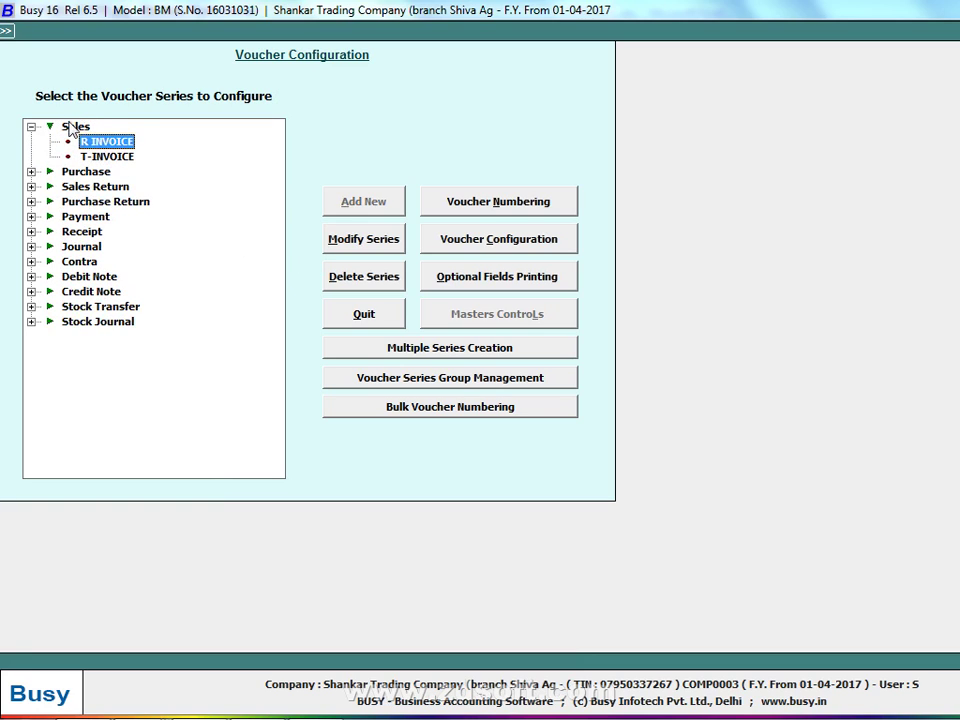
click(72, 127)
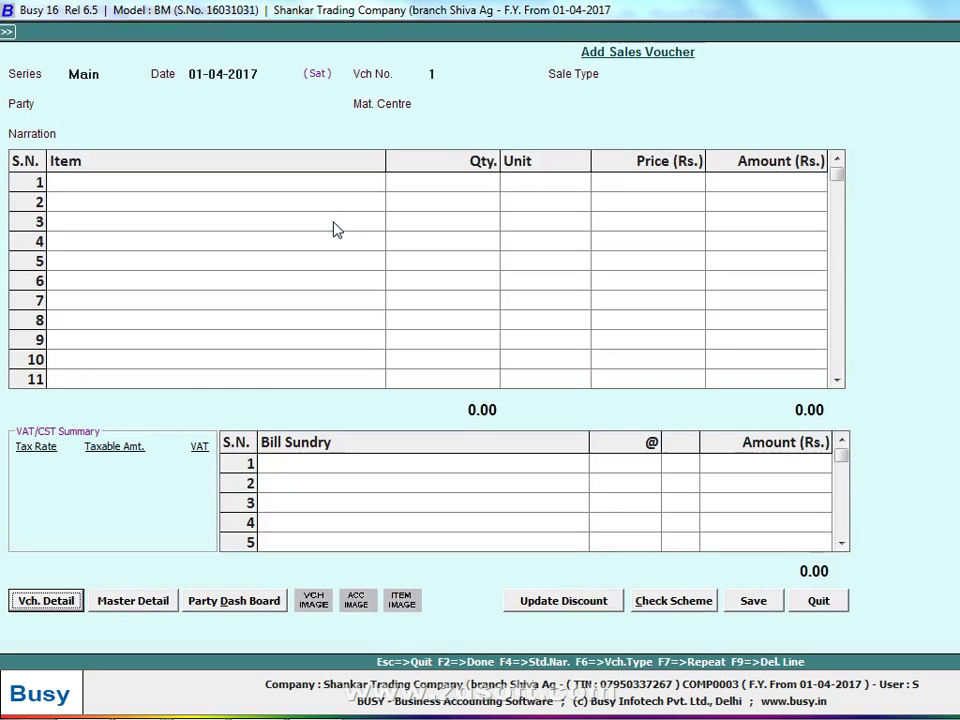
Quit the unsaved sales voucher and open a fresh one, checking the ledger photo
key(Escape)
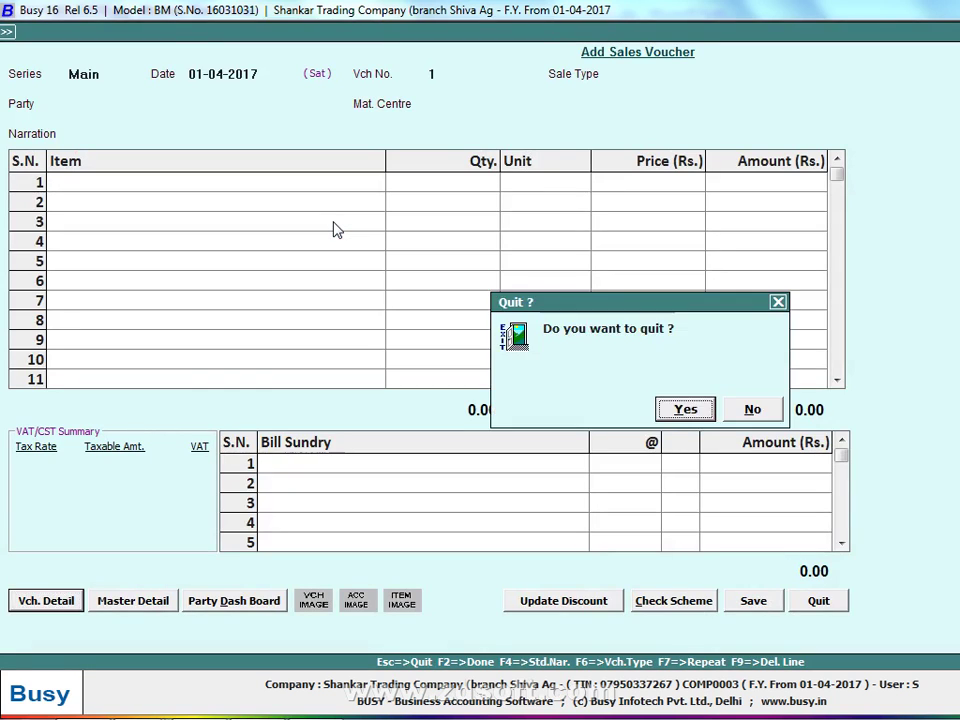
key(Return)
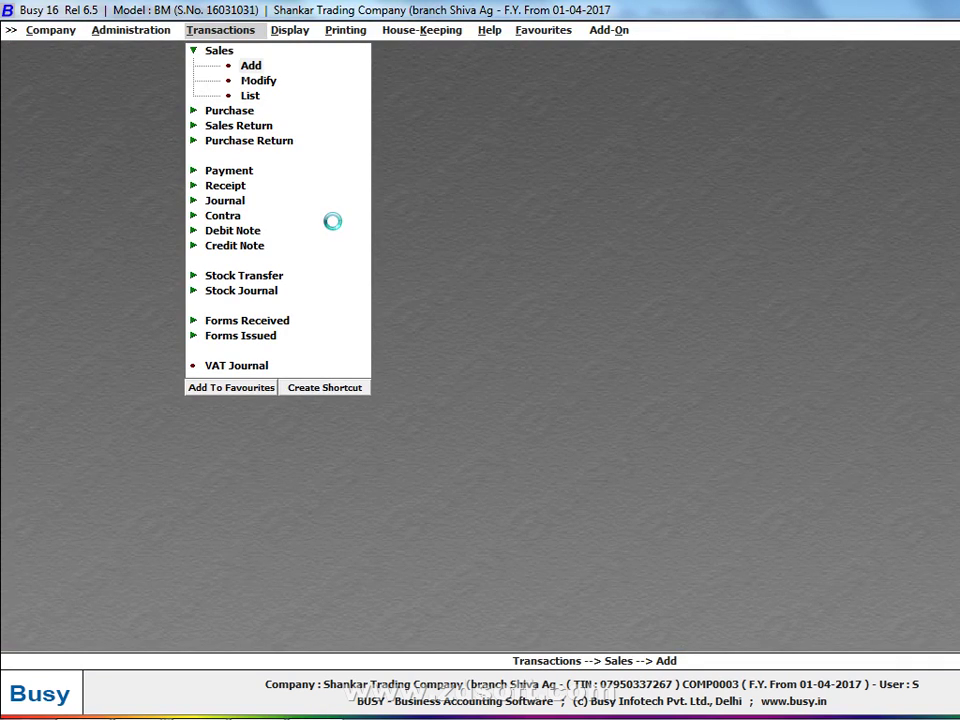
key(Return)
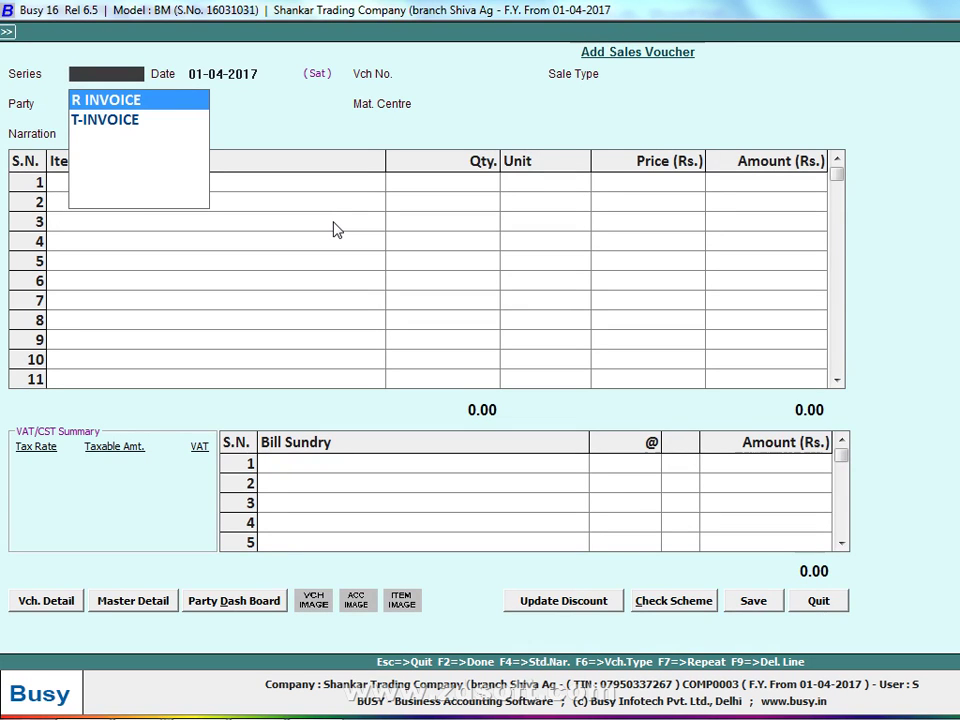
key(alt+Tab)
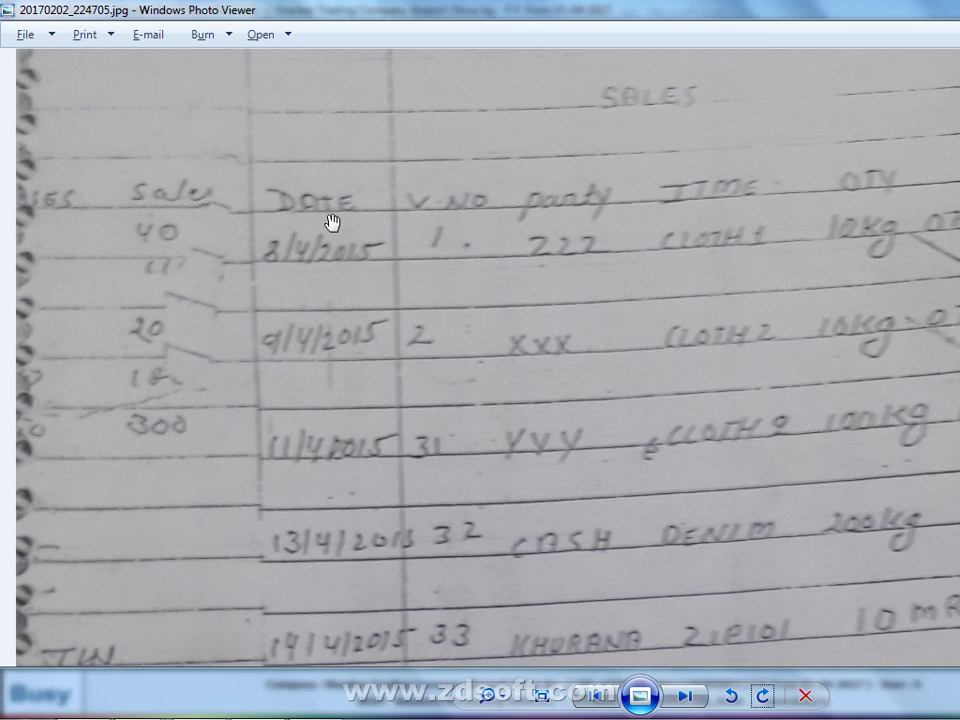
drag(362, 409, 319, 354)
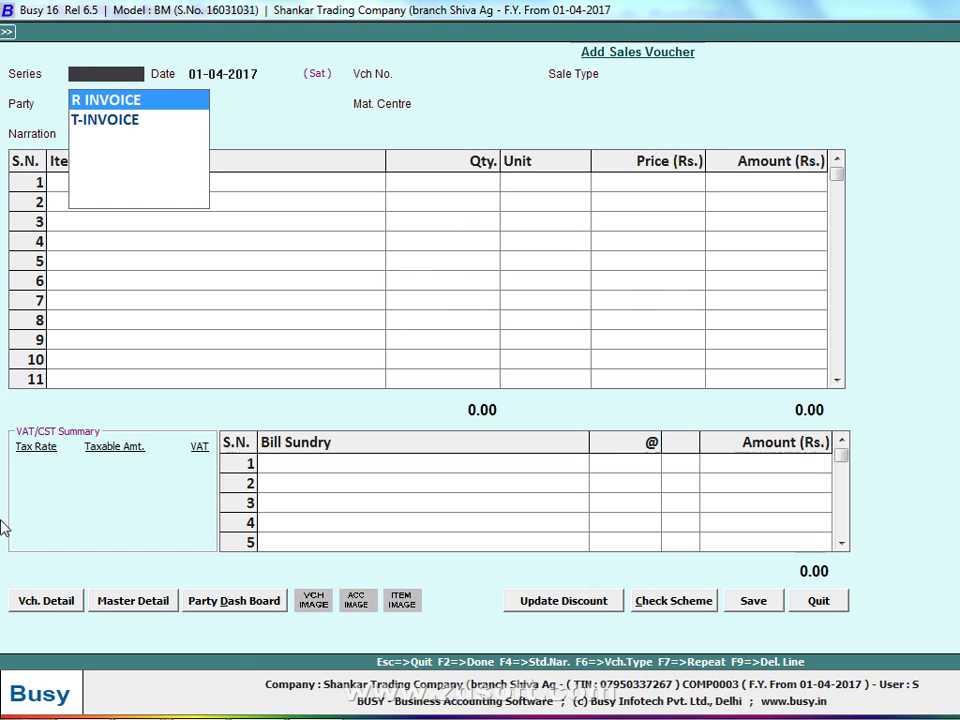
click(63, 600)
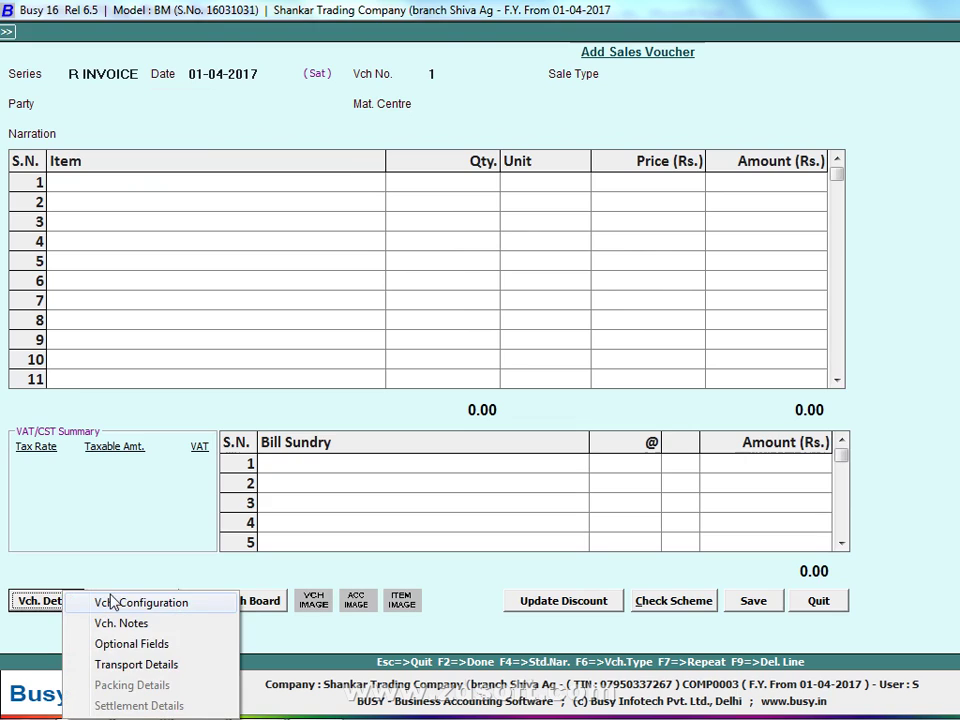
Give R INVOICE automatic numbering starting at 31 with prefix R-, and confirm renumbering existing vouchers
click(111, 604)
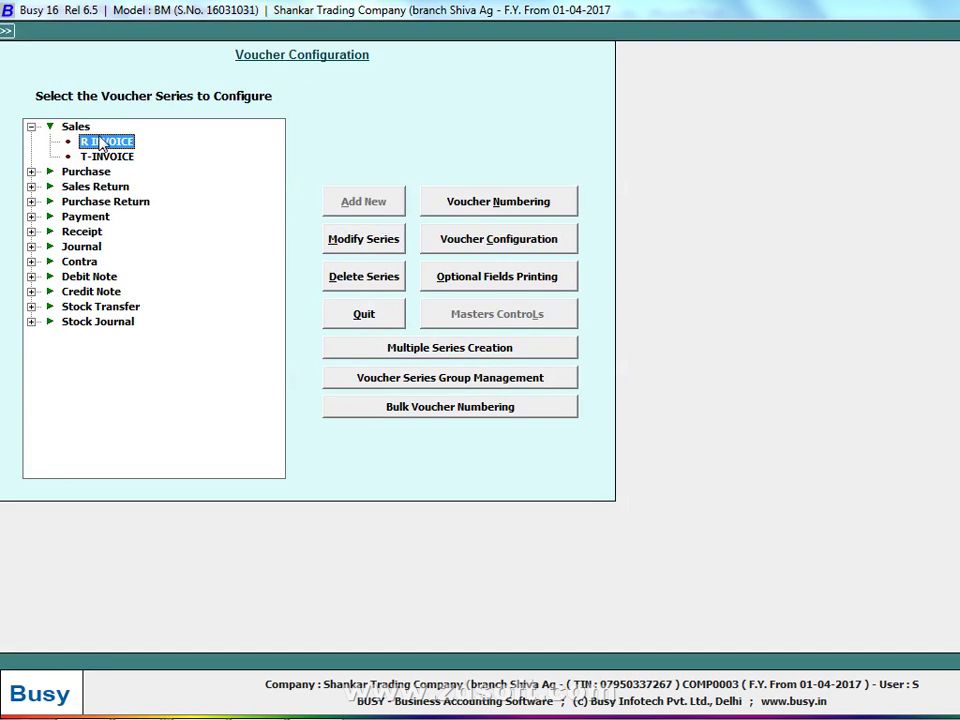
click(493, 203)
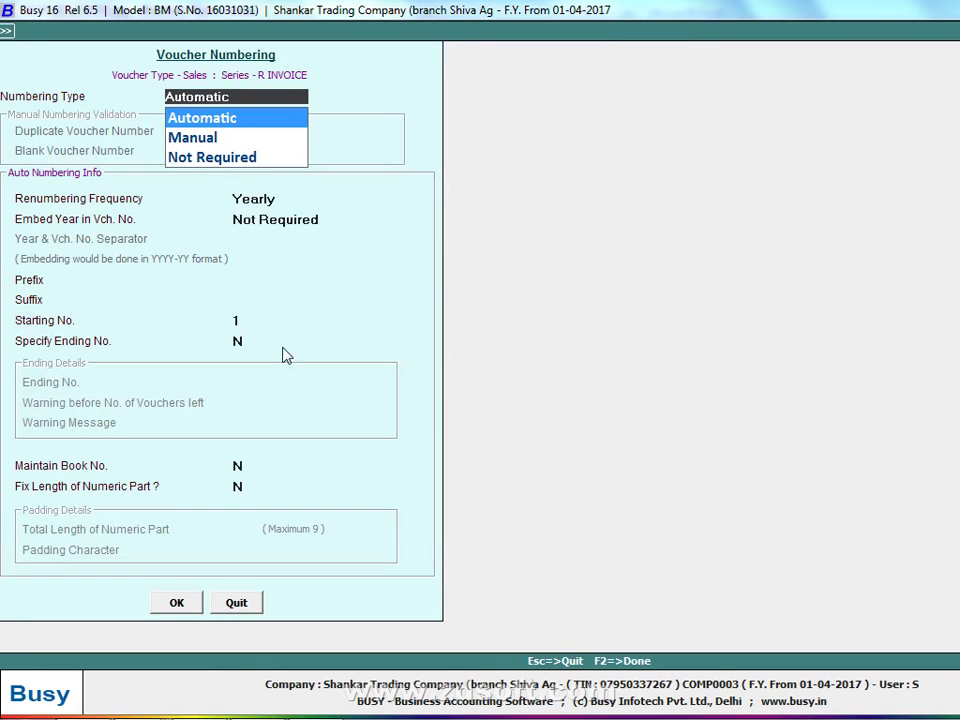
click(259, 320)
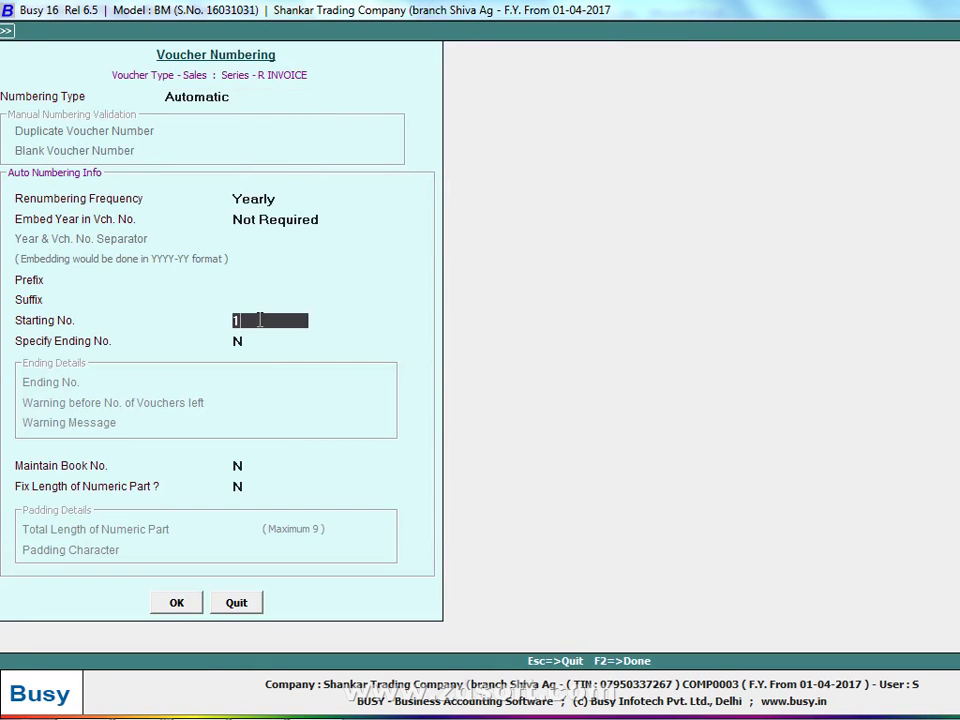
text(31)
key(Return)
key(Return)
key(Return)
key(Return)
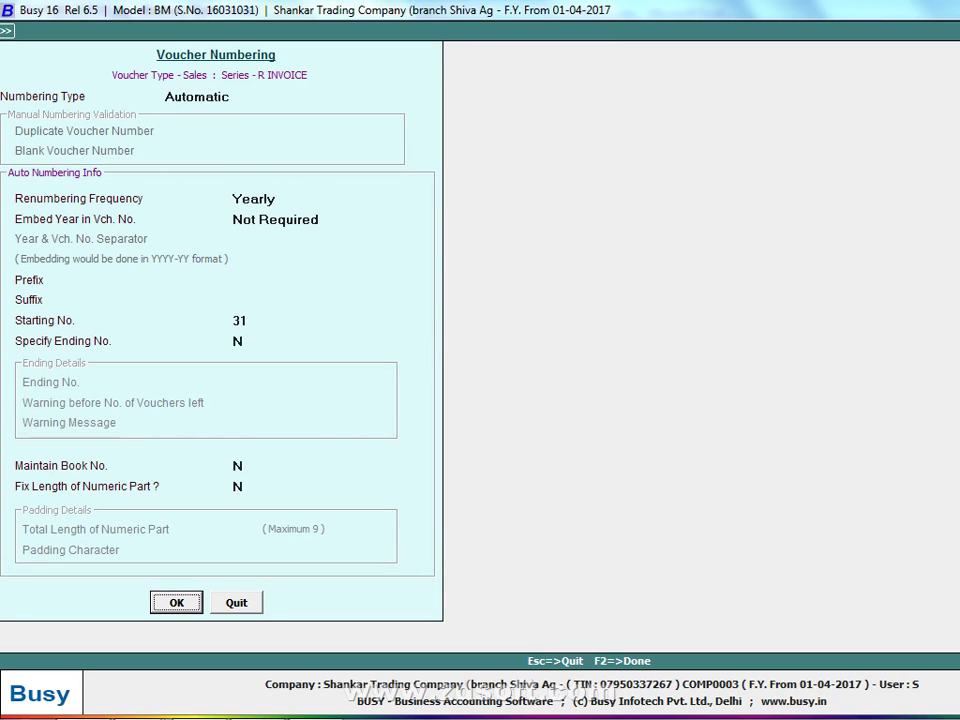
click(243, 279)
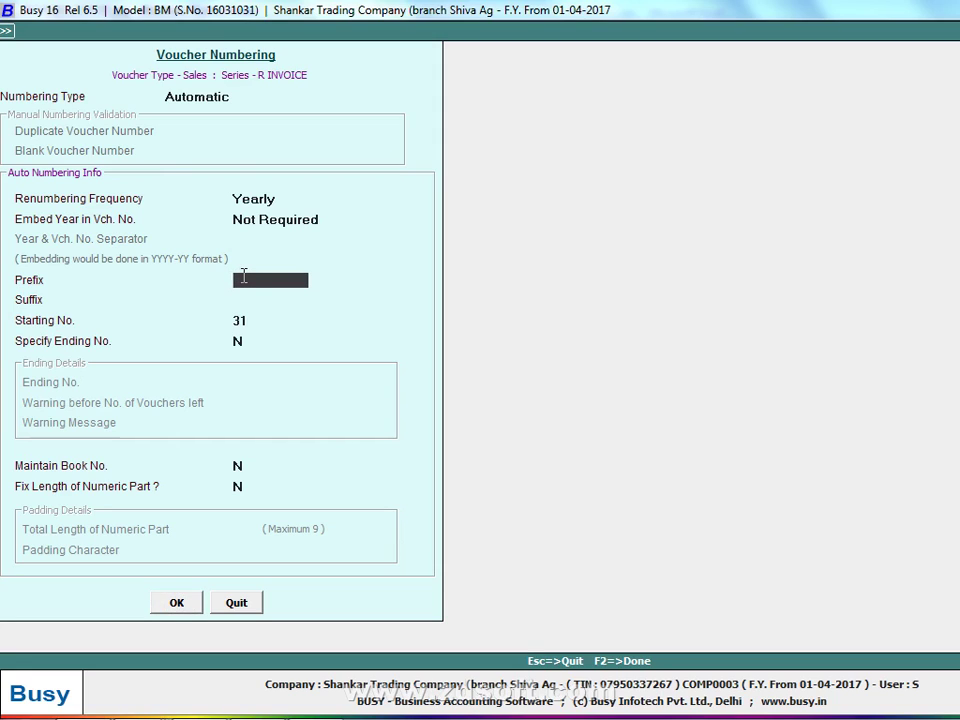
text(R-)
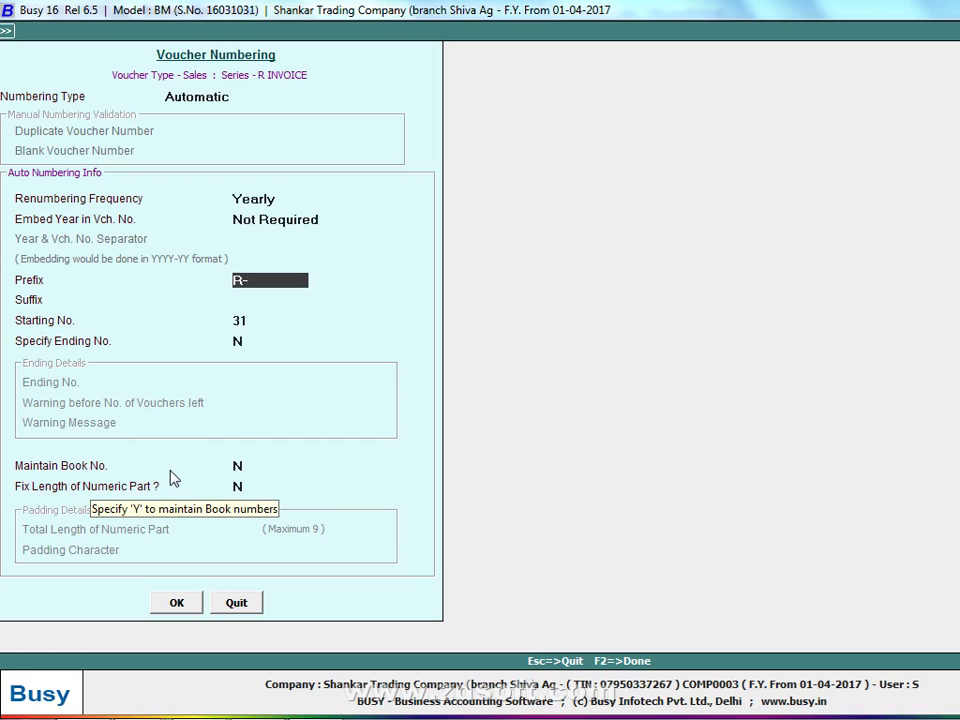
click(190, 602)
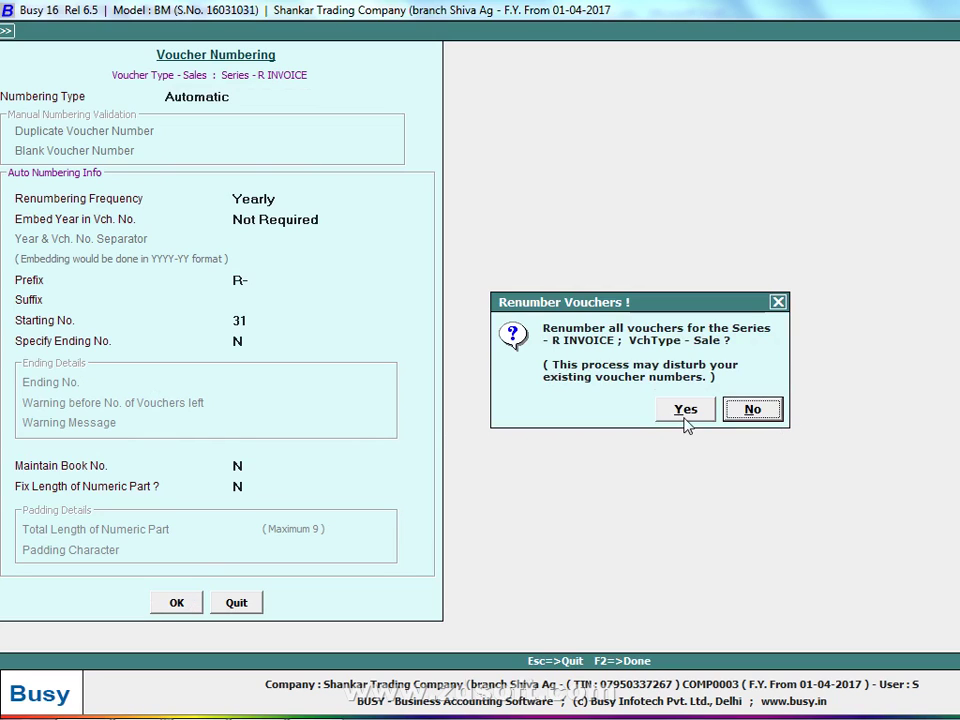
click(685, 416)
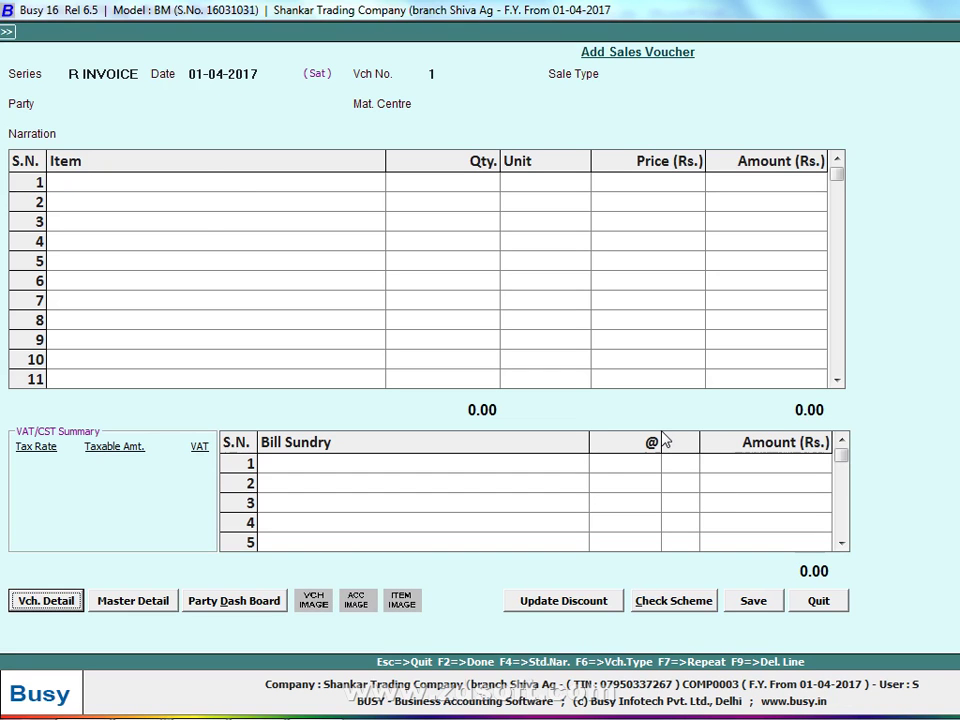
Start a new sales voucher in the T-INVOICE series
key(Escape)
key(alt+Tab)
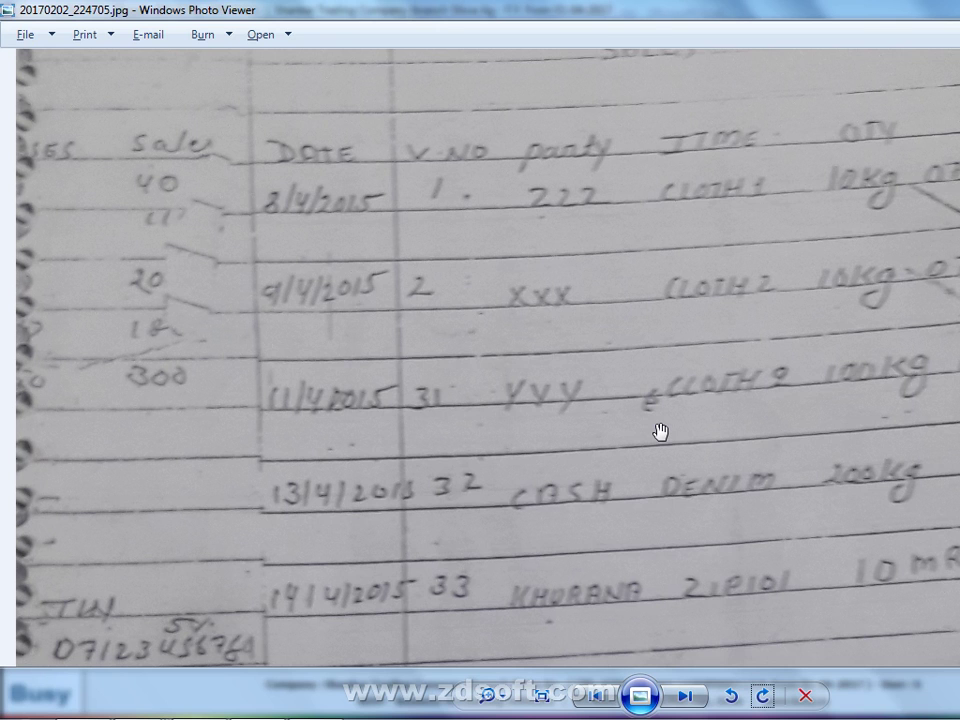
key(alt+Tab)
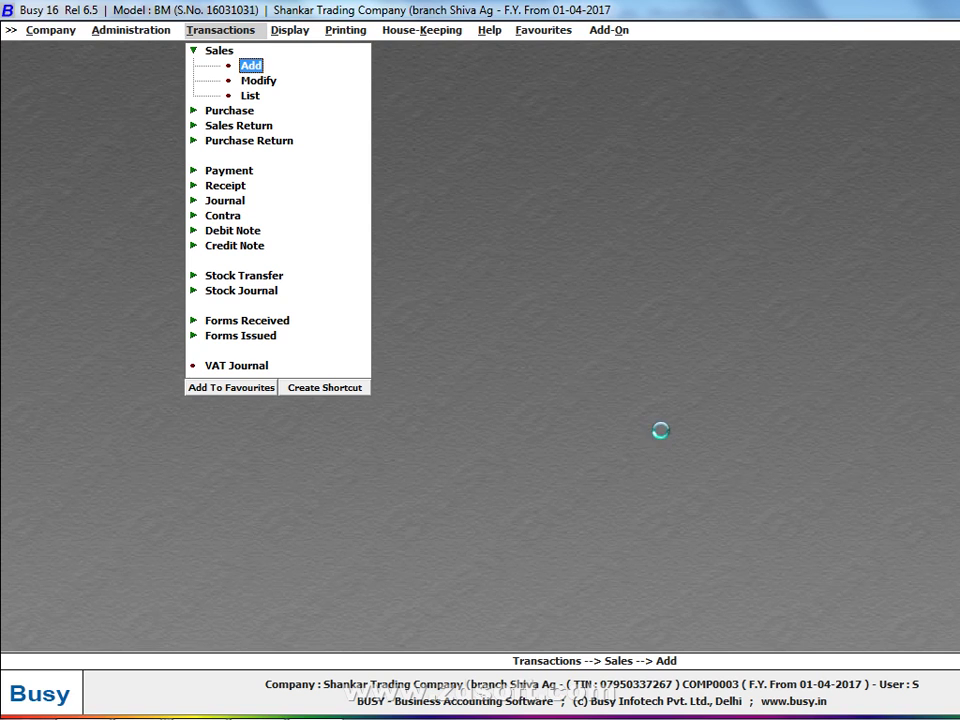
key(Return)
key(Return)
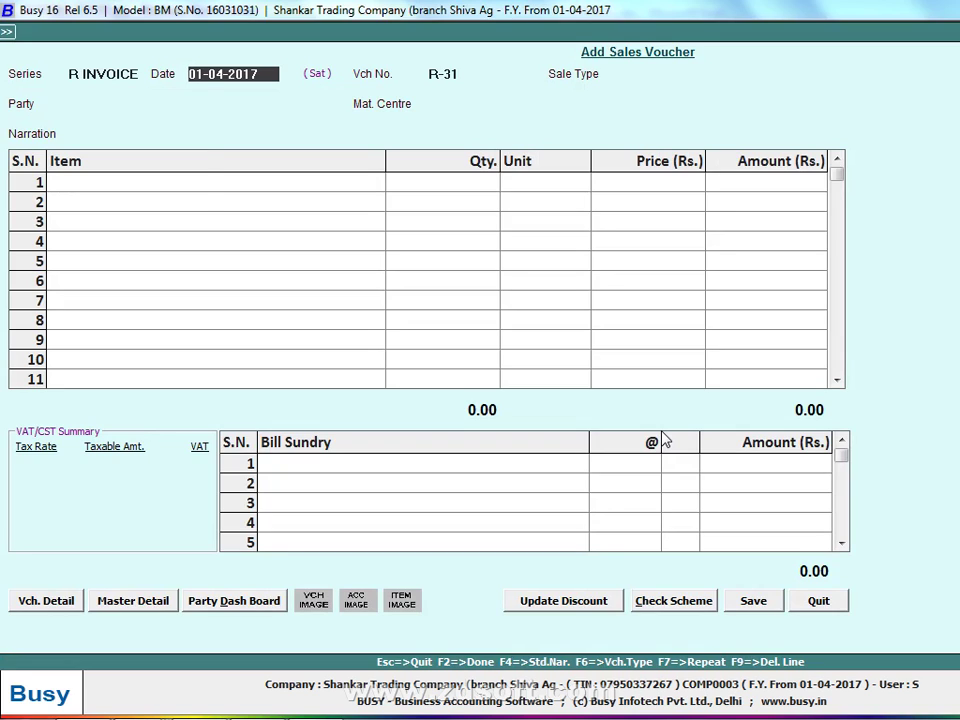
key(shift+Tab)
key(Down)
key(Return)
key(shift+Tab)
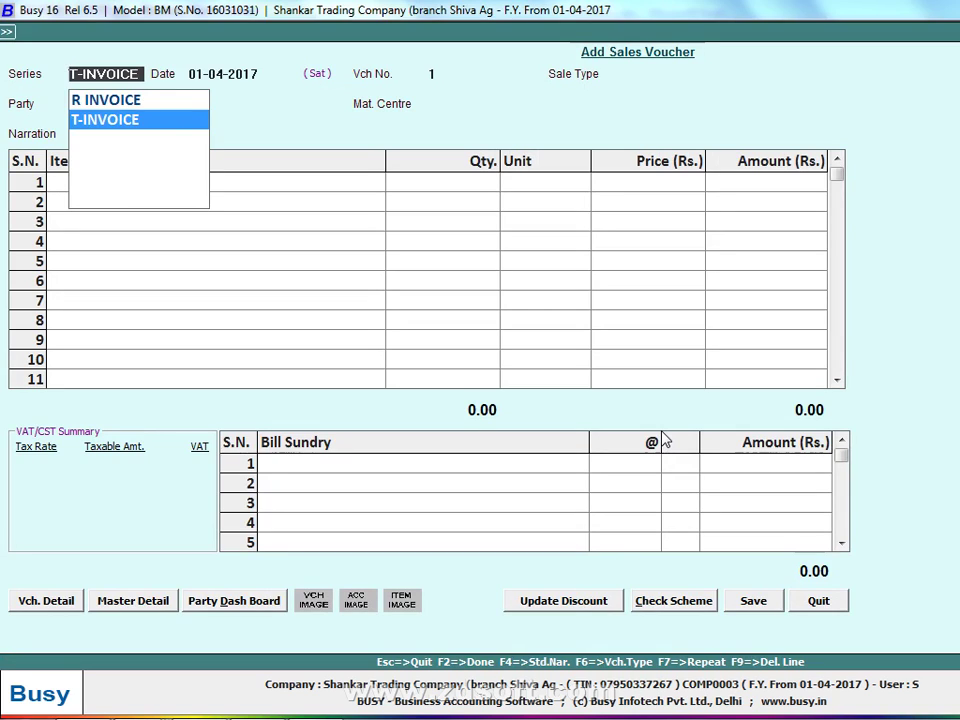
key(Return)
key(shift+Tab)
key(Up)
key(Return)
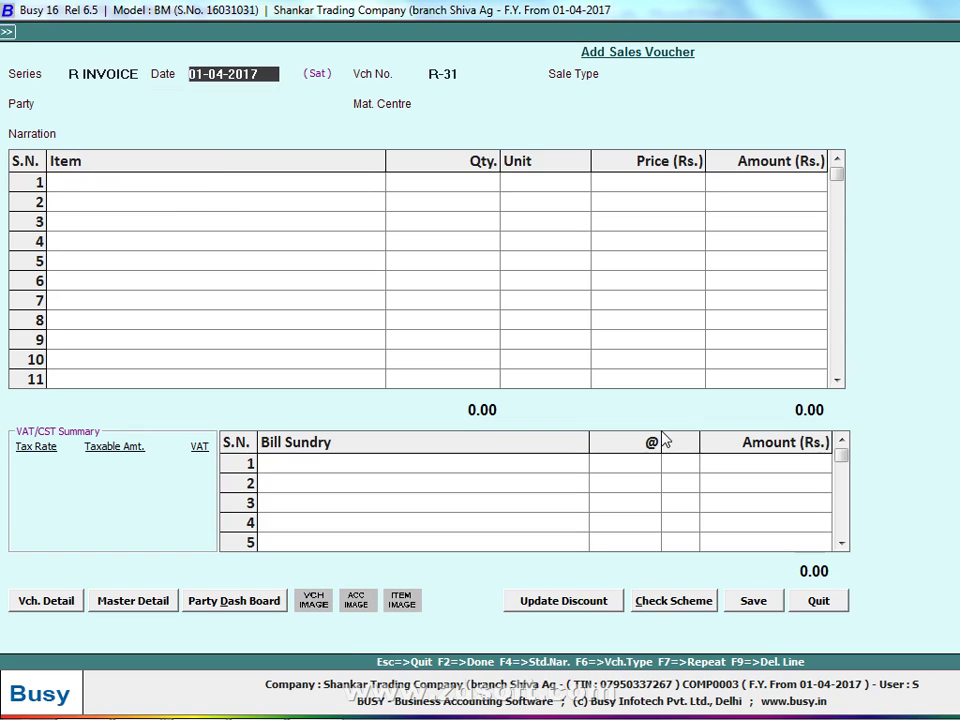
key(shift+Tab)
key(Down)
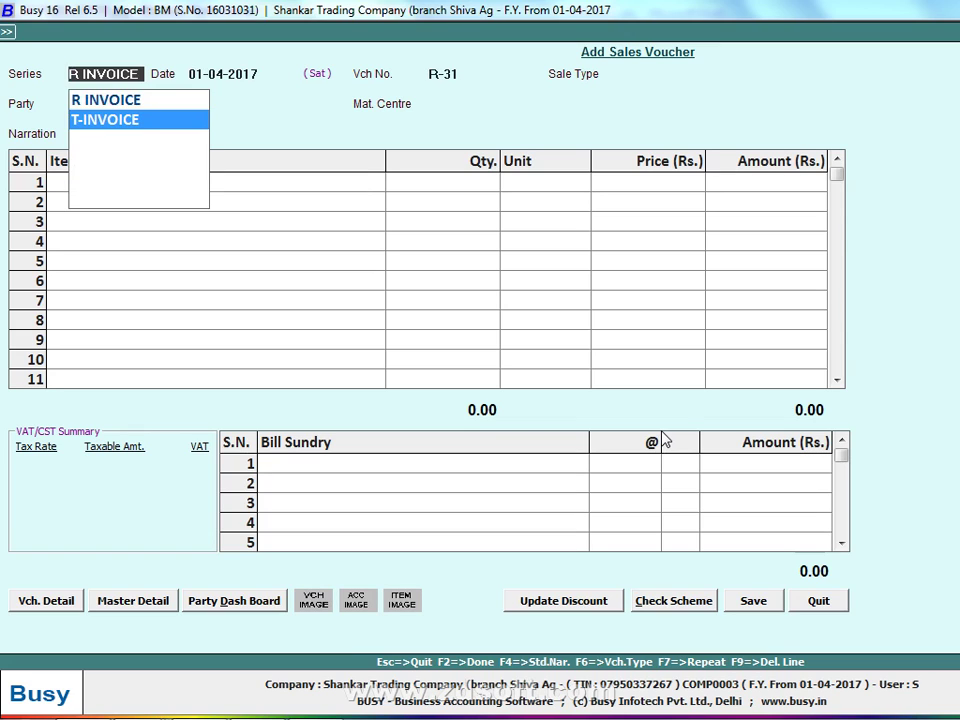
key(Return)
key(Return)
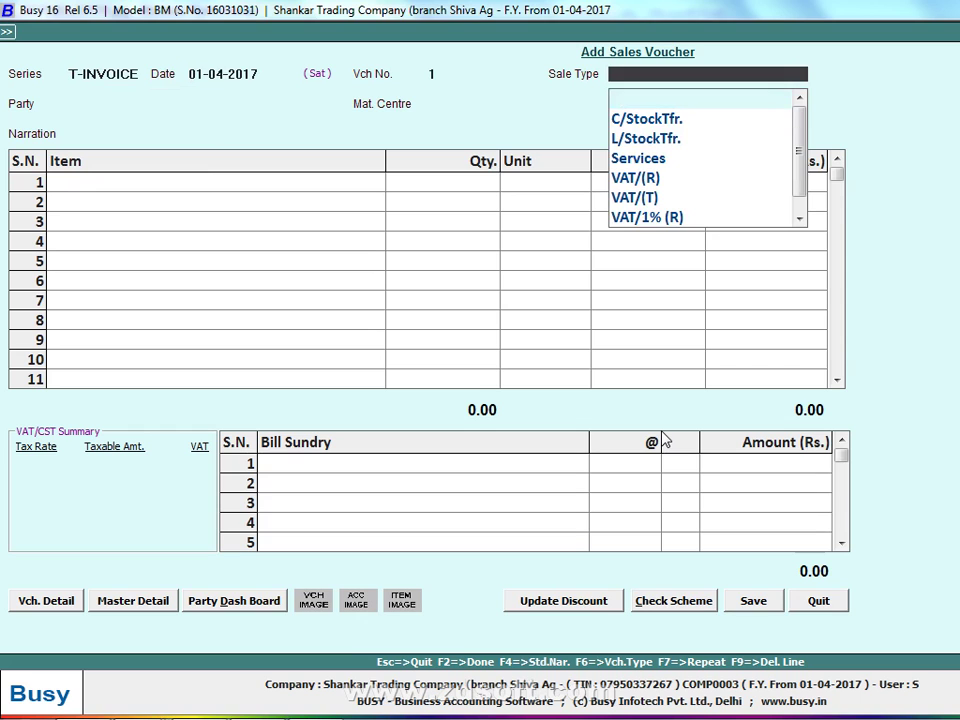
Choose VAT/5% (T) as the voucher's sale type
key(Escape)
key(Return)
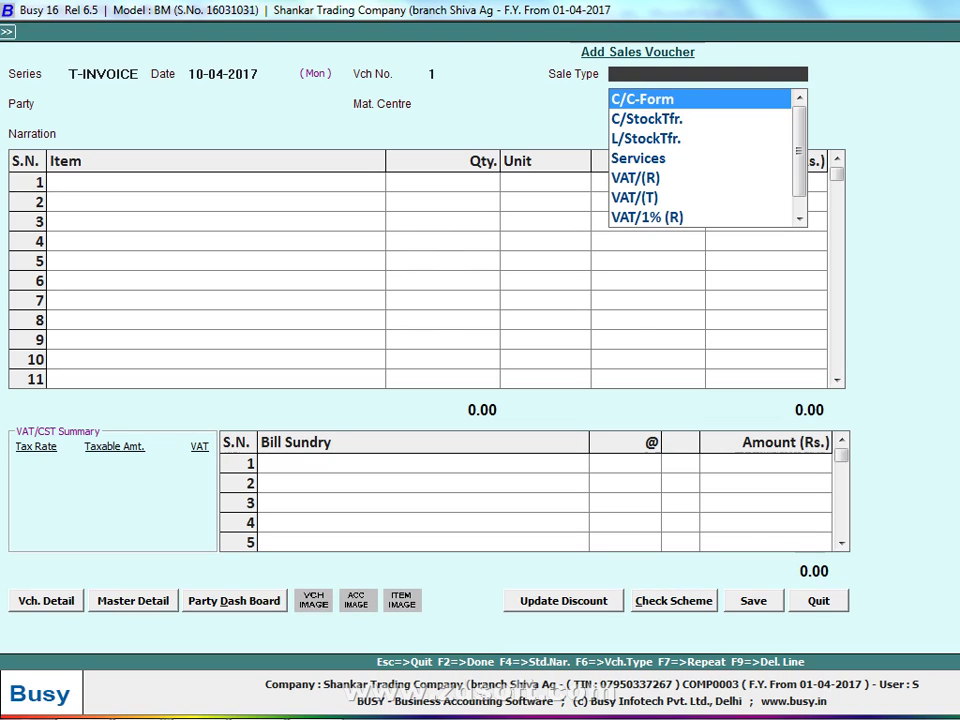
text(5)
key(Down)
key(Down)
key(Down)
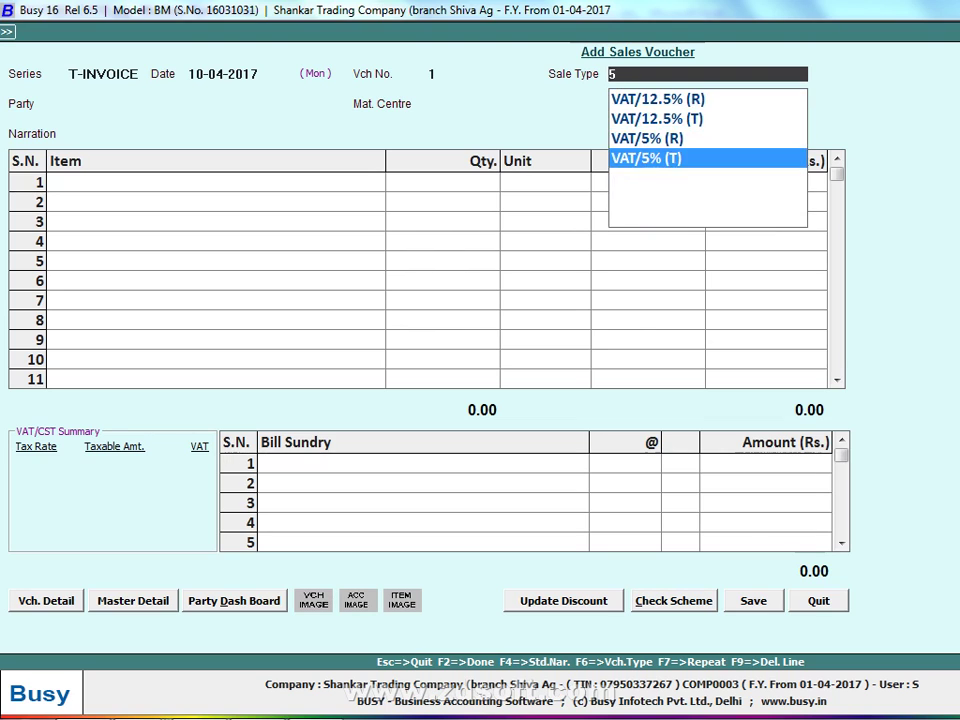
key(Return)
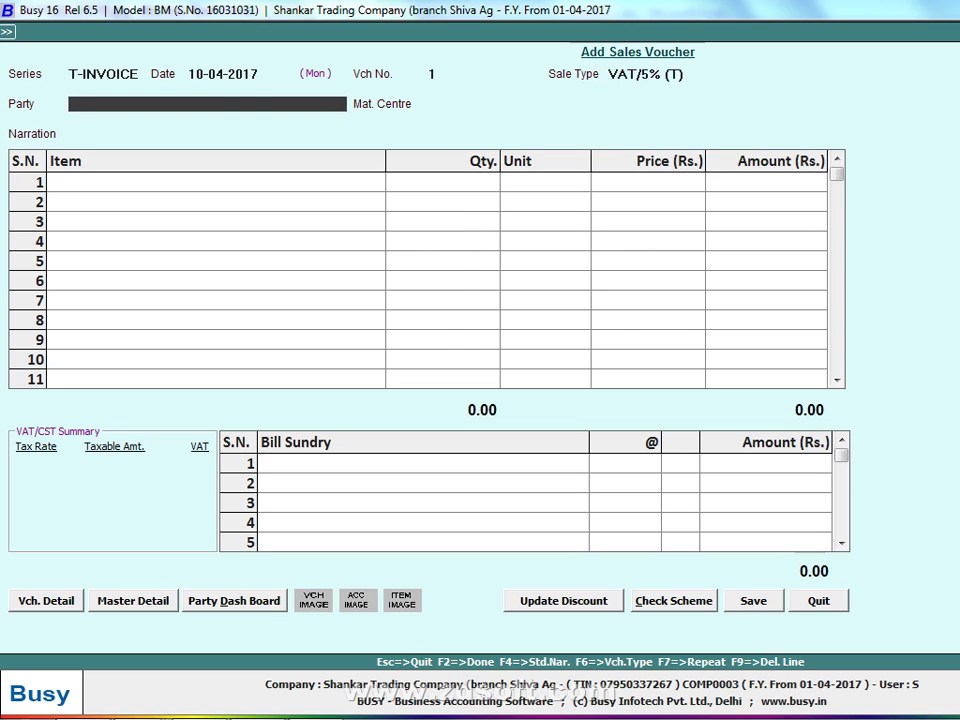
Create a new party account named ZZZ in the Sundry Debtors group
key(F3)
text(ZZ)
key(Return)
key(Return)
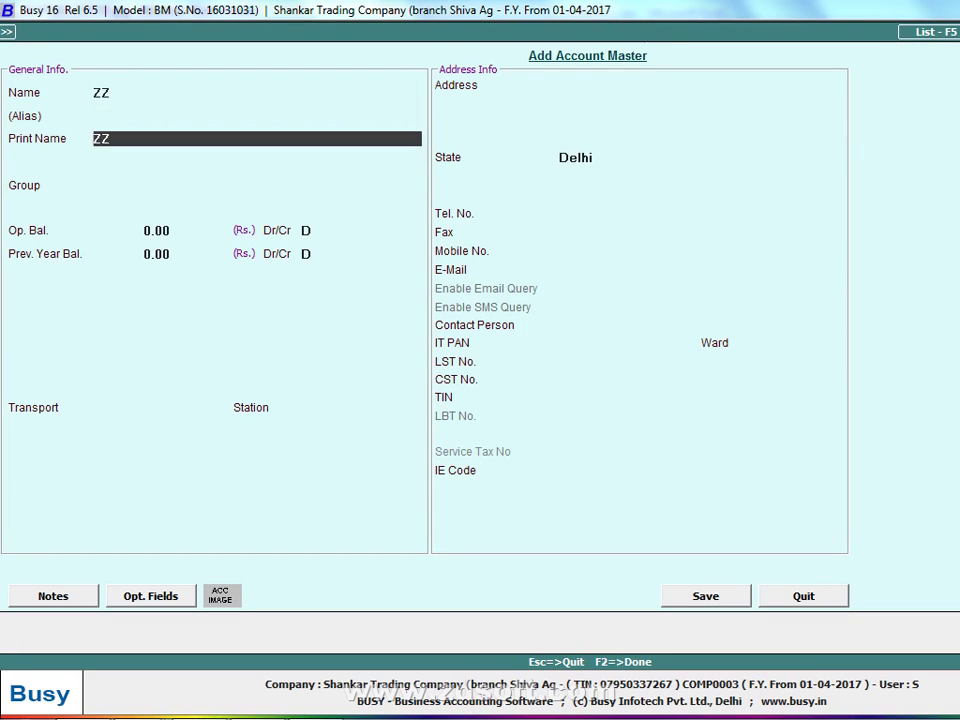
key(Up)
key(Up)
text(Z)
key(Return)
key(Return)
key(Return)
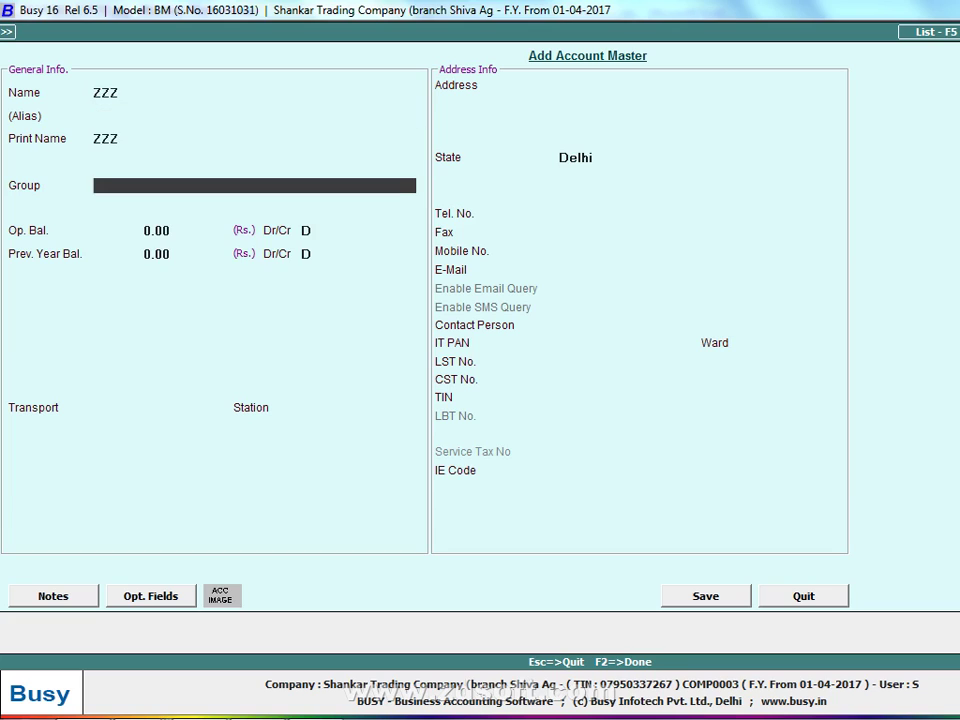
text(S)
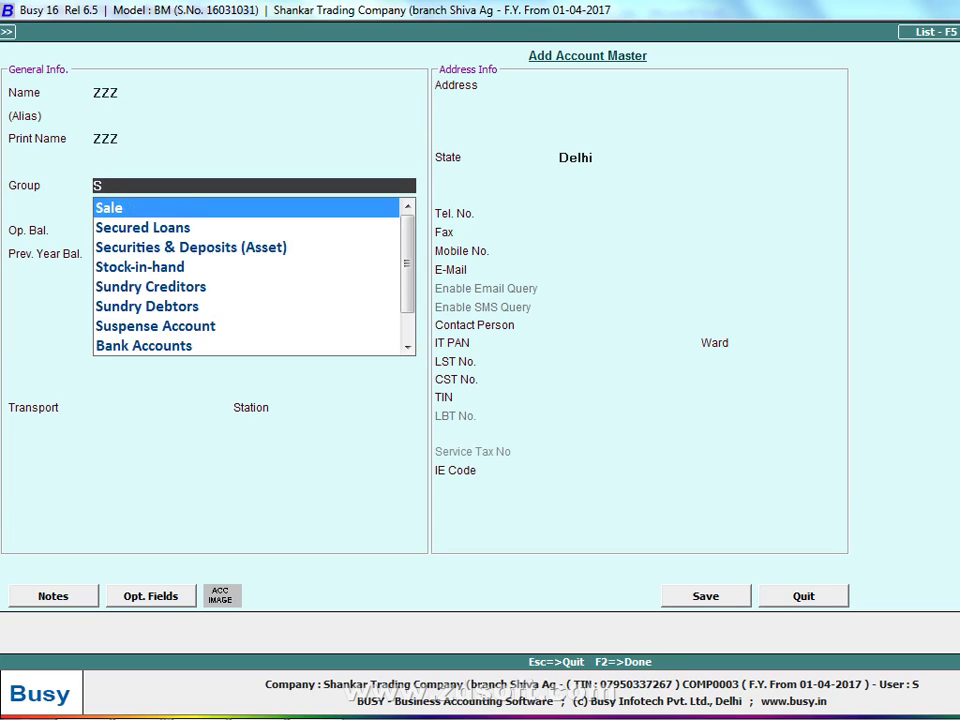
text(UN)
key(Down)
key(Return)
key(Return)
key(Return)
key(Return)
key(Return)
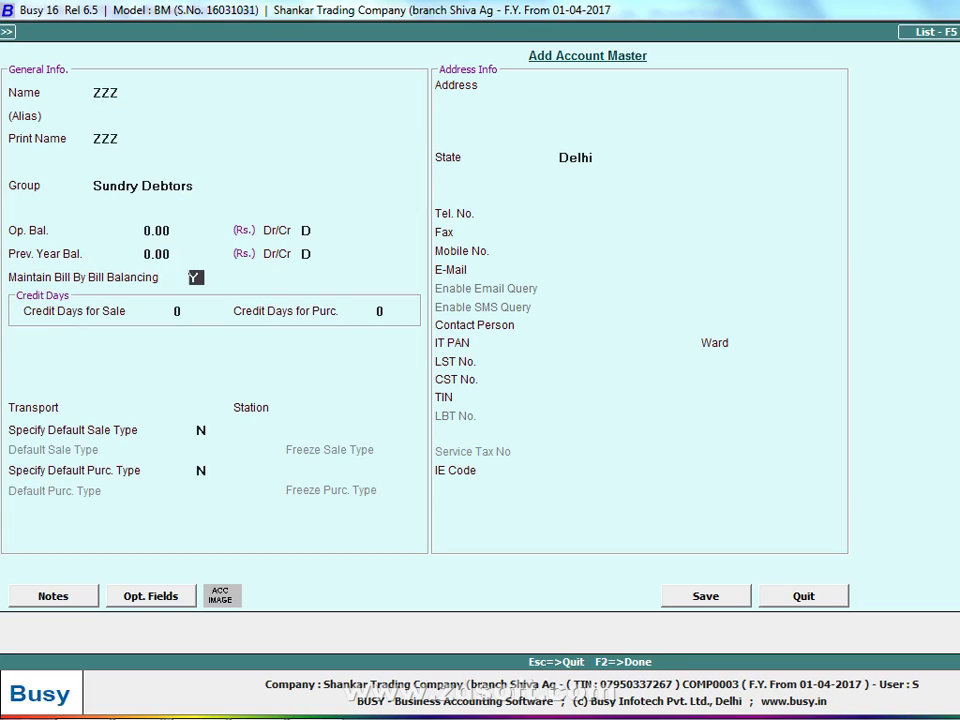
Set bill-by-bill balancing to N, enter the party's TIN, and save the account
text(N)
key(Return)
key(Return)
key(Return)
key(Return)
key(Return)
key(Return)
key(Return)
key(Return)
key(Return)
key(Return)
key(Return)
key(Return)
key(Return)
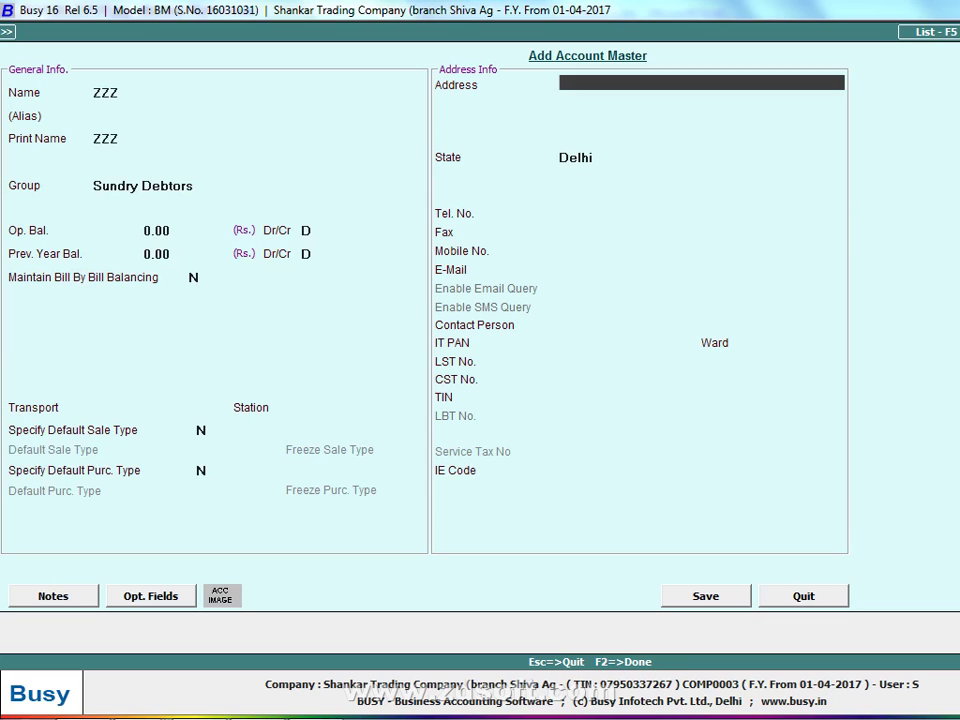
key(Return)
key(Return)
key(Return)
key(Return)
key(Return)
key(Return)
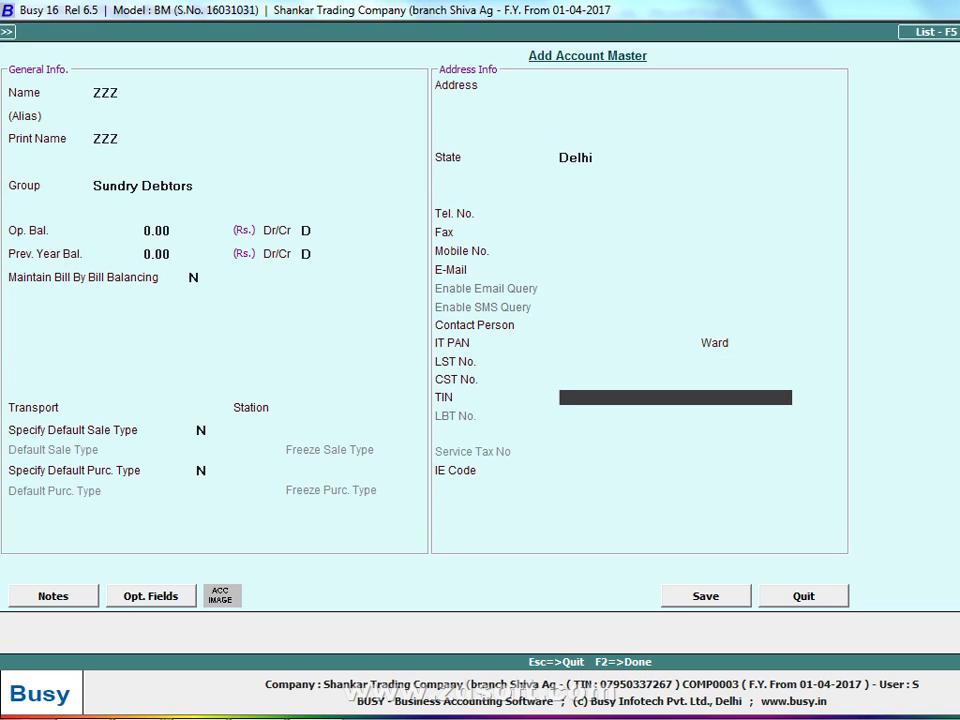
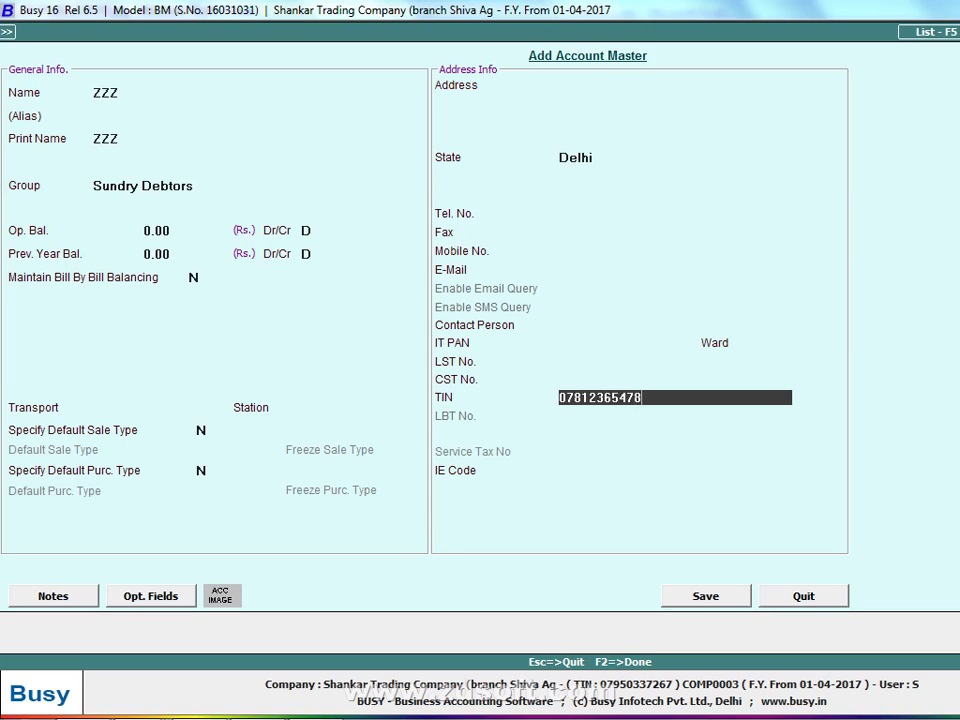
key(F2)
key(Return)
key(Return)
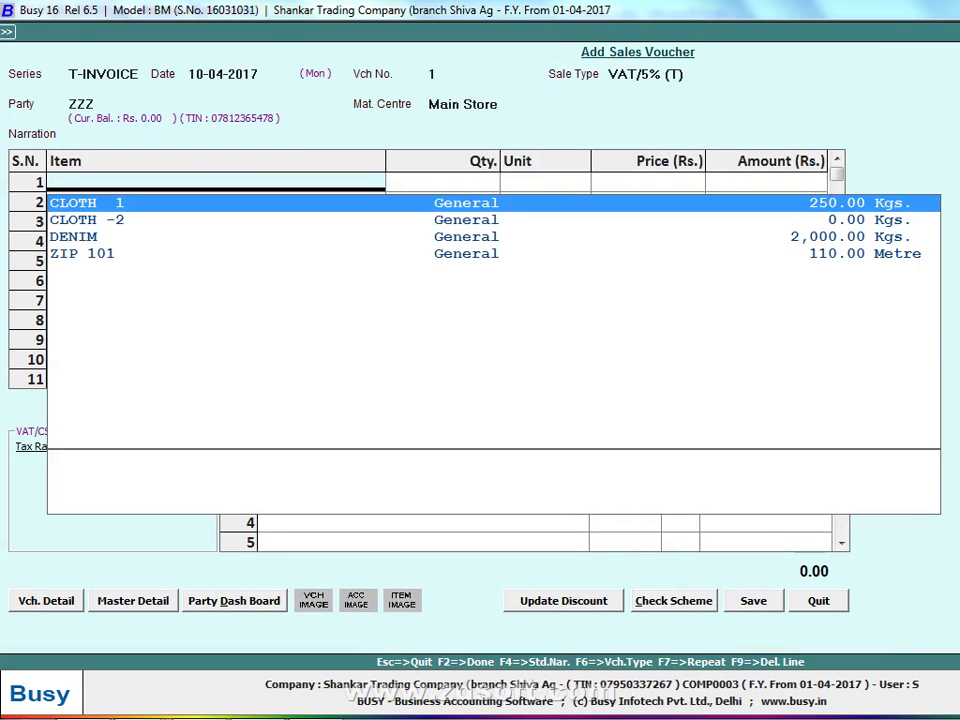
Add 10 of CLOTH 1 and a 5% VAT bill sundry to the voucher
key(alt+Tab)
key(alt+Tab)
key(Return)
text(10)
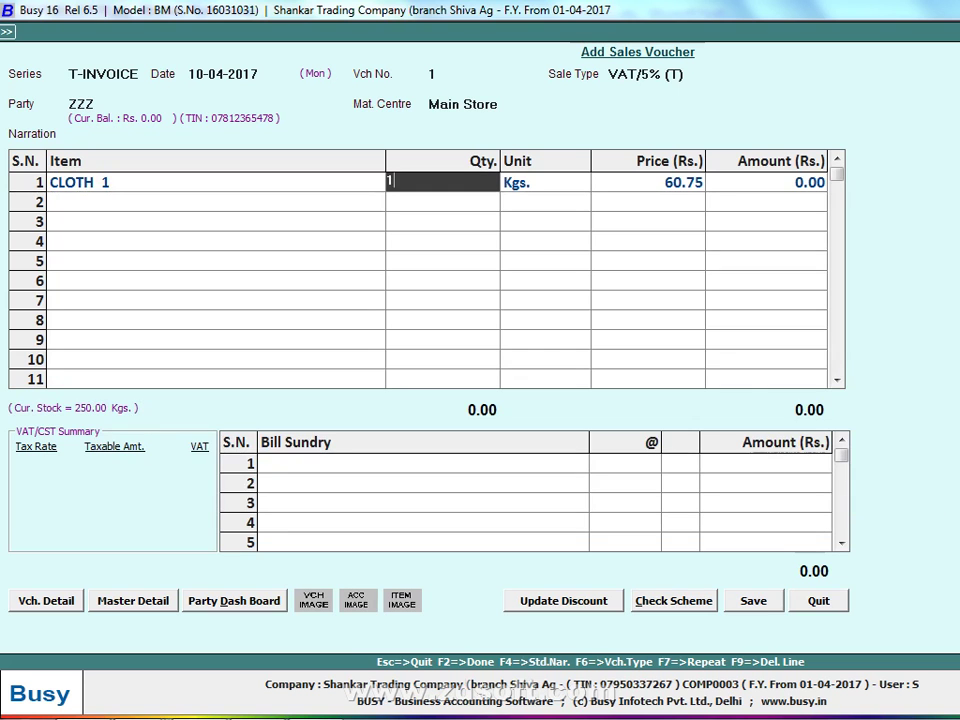
key(Return)
key(Return)
key(Return)
key(Return)
key(Return)
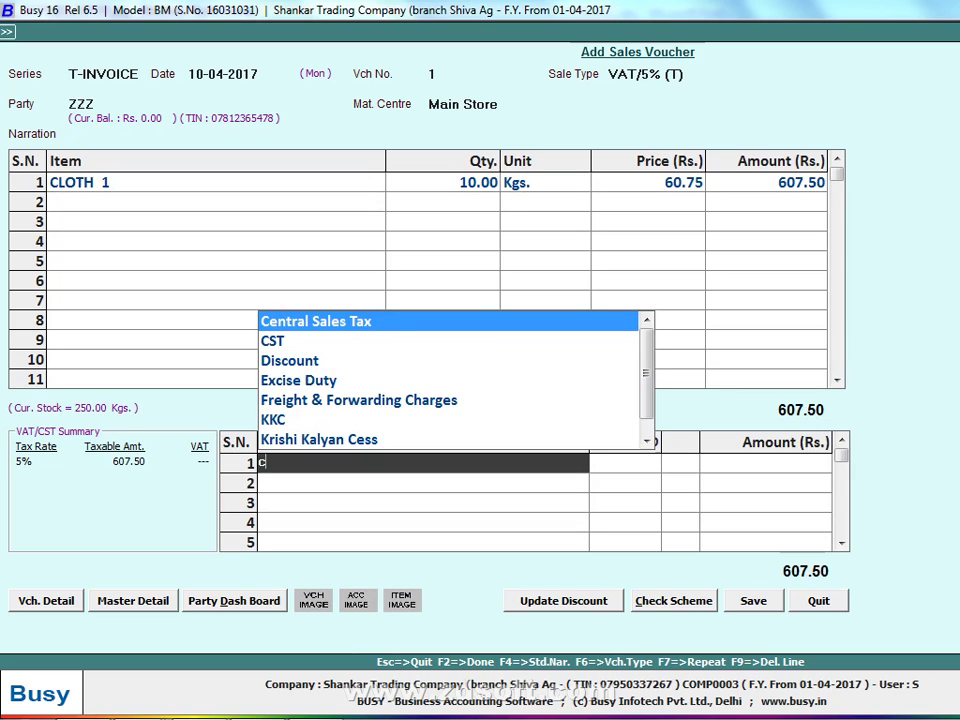
text(V)
key(Return)
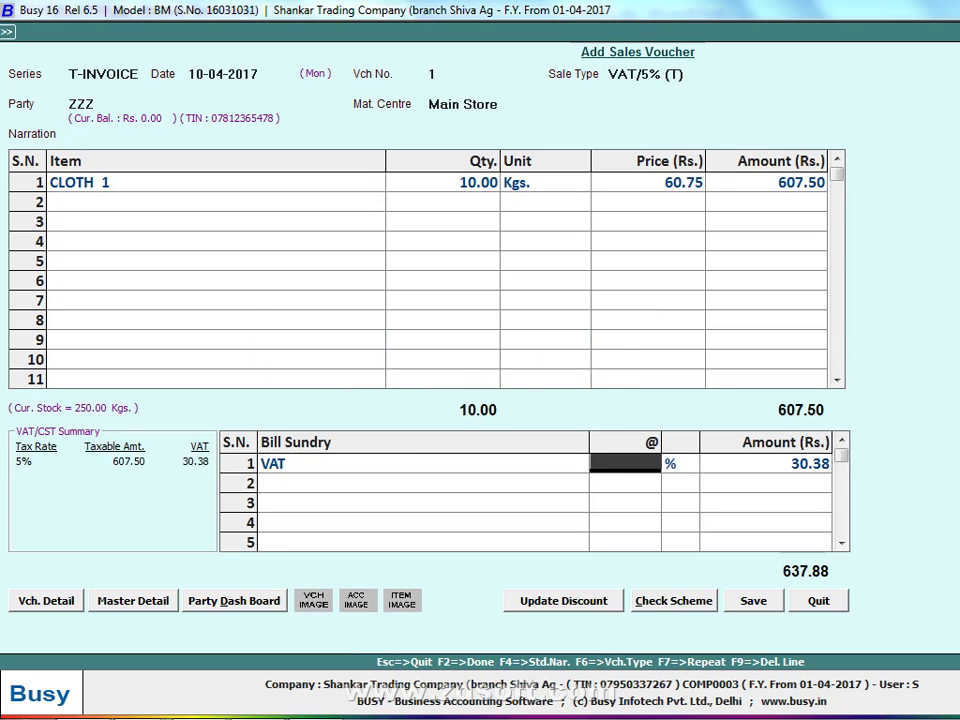
key(Return)
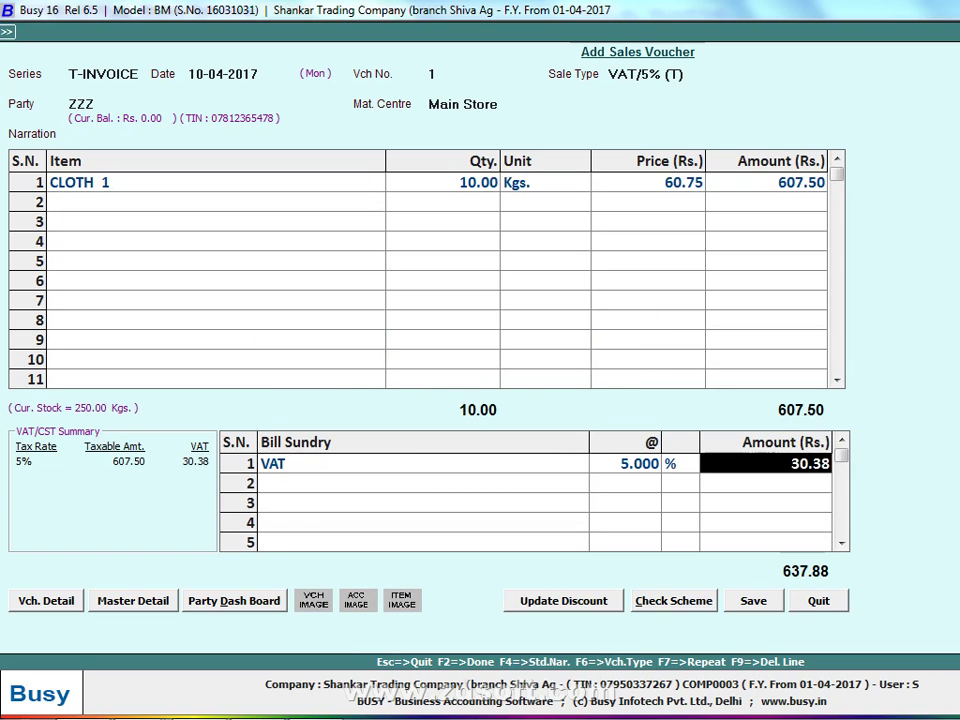
Save the voucher without printing it and close the sales voucher form
key(F2)
key(Return)
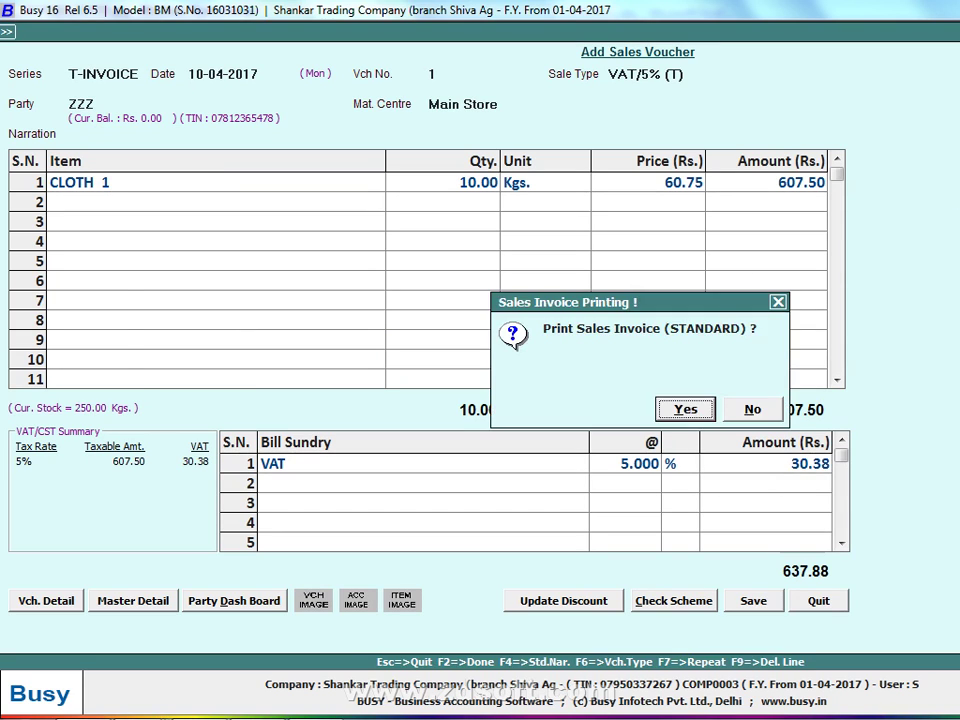
key(Right)
key(Return)
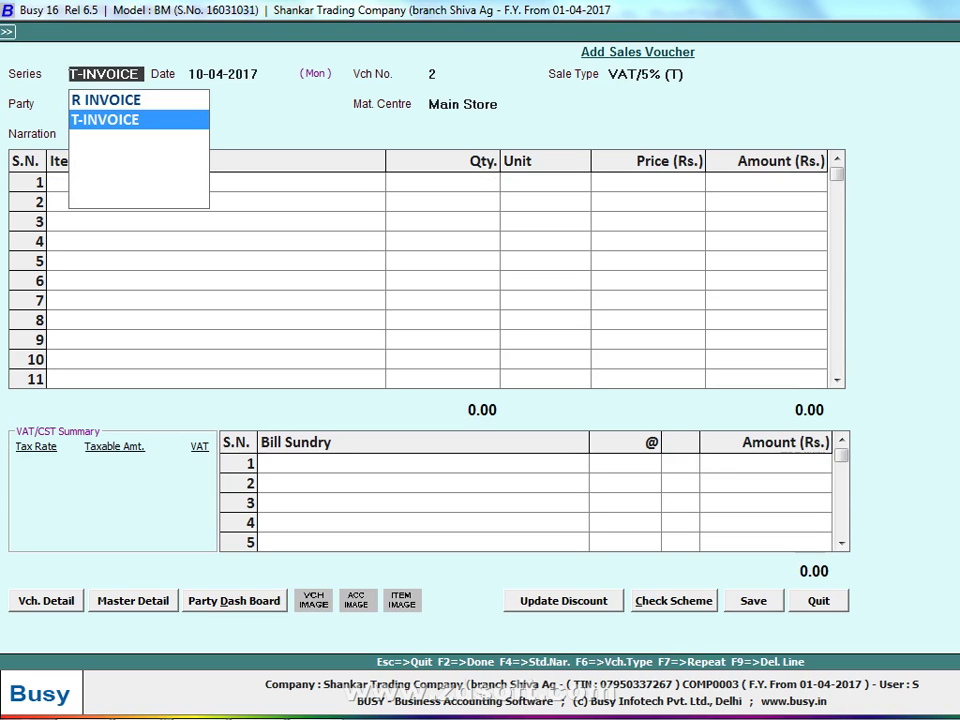
key(Return)
key(Escape)
key(Escape)
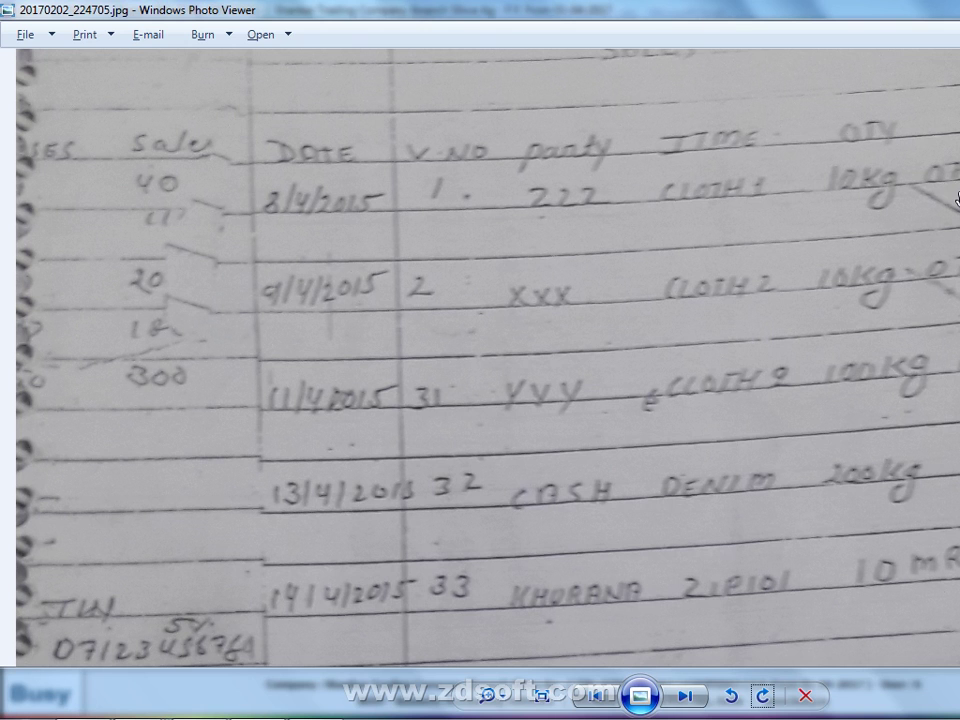
Open photo 20170202_223125.jpg from the notes folder in Windows Photo Viewer
mouse_move(240, 712)
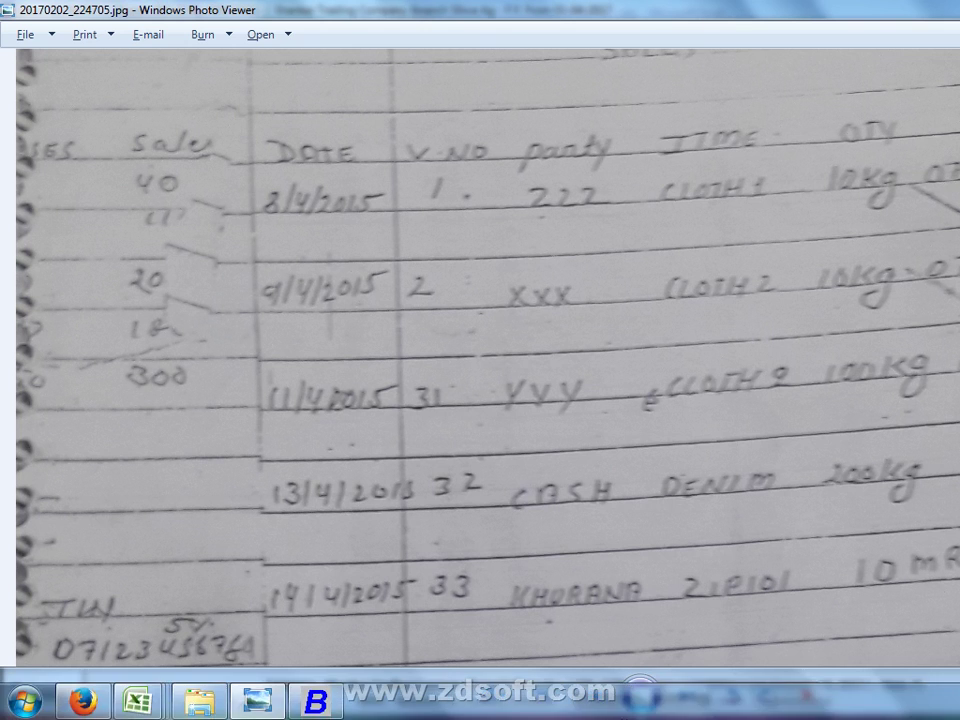
click(240, 699)
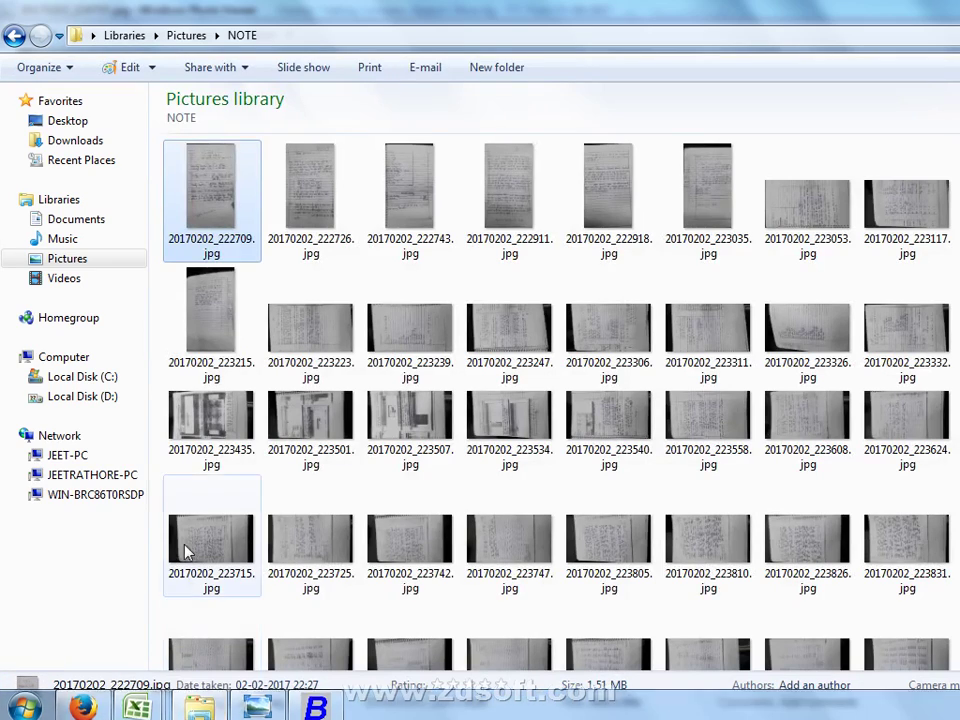
click(603, 192)
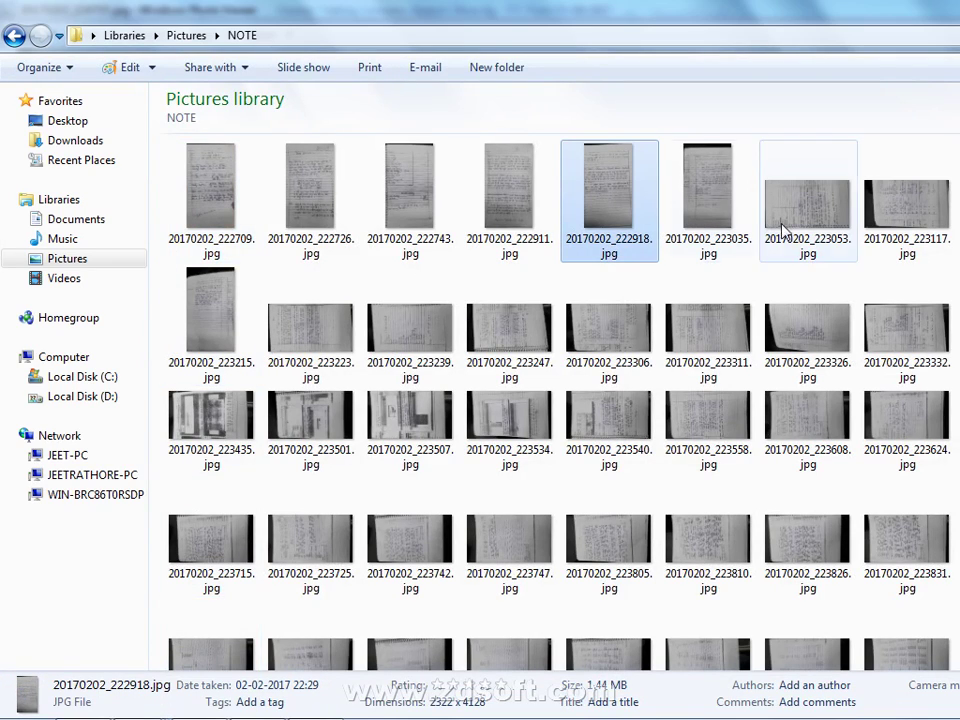
click(959, 200)
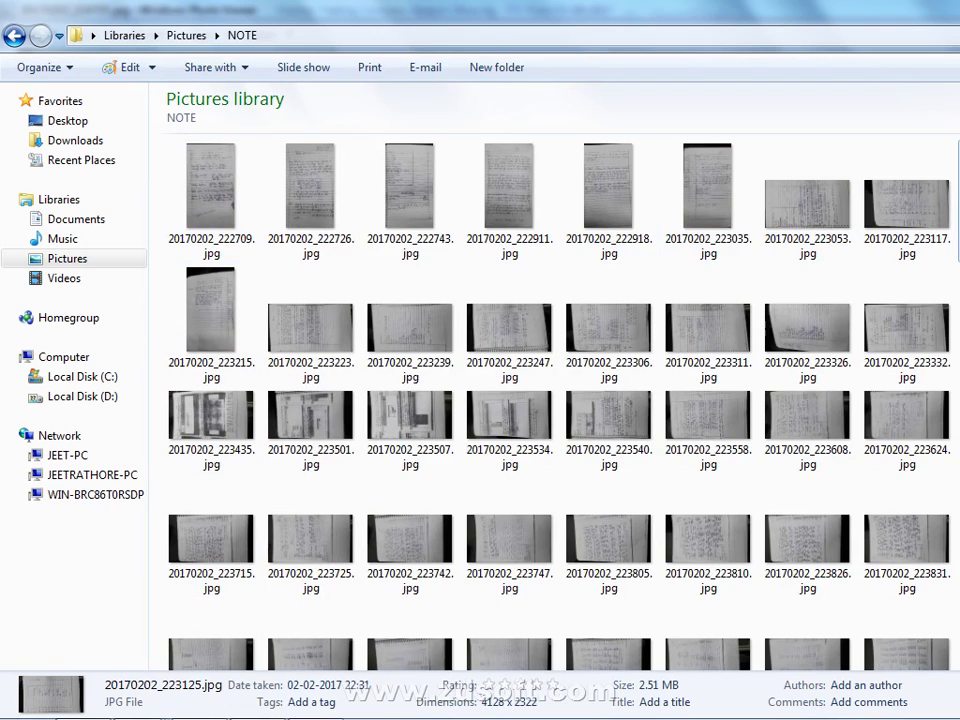
key(Return)
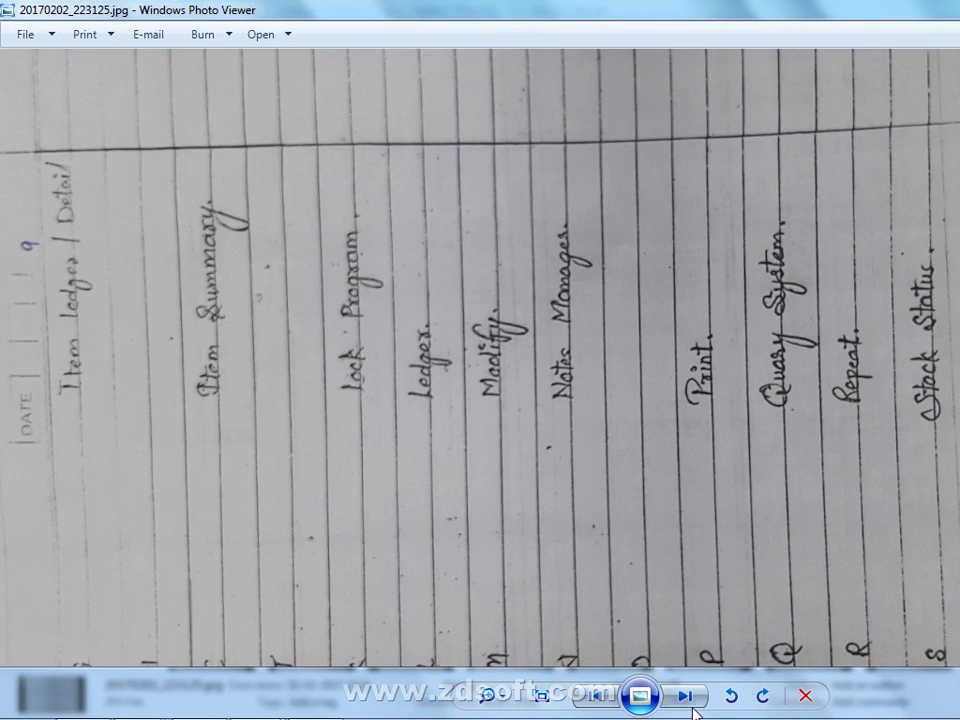
Step forward through the notes photos to 20170202_223332.jpg
click(689, 694)
click(690, 706)
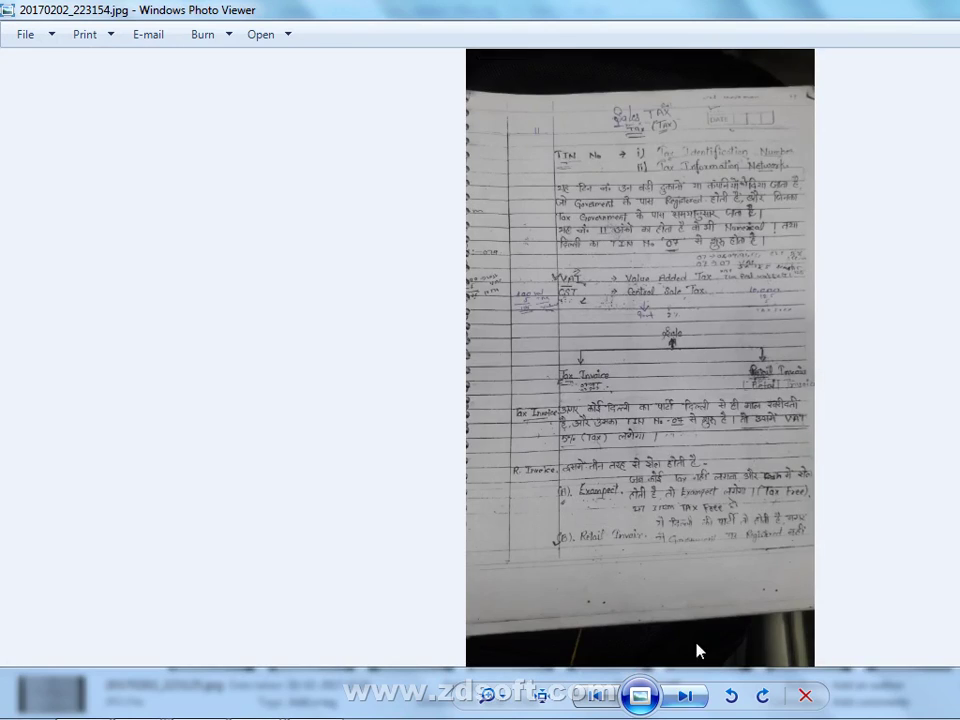
click(669, 703)
click(669, 703)
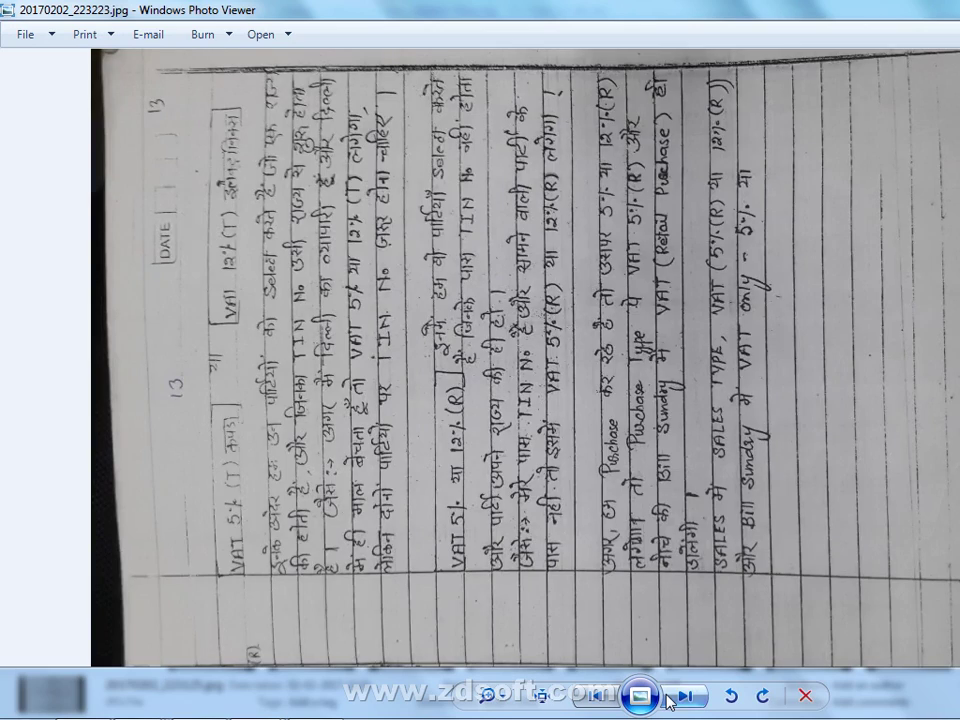
click(669, 703)
click(669, 703)
click(669, 703)
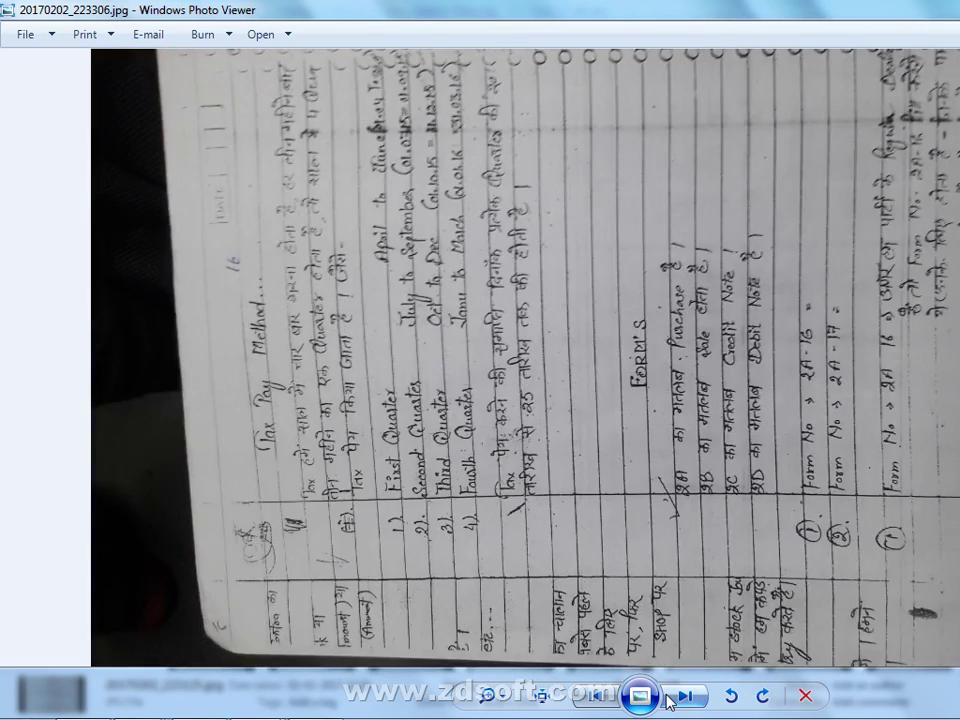
click(669, 703)
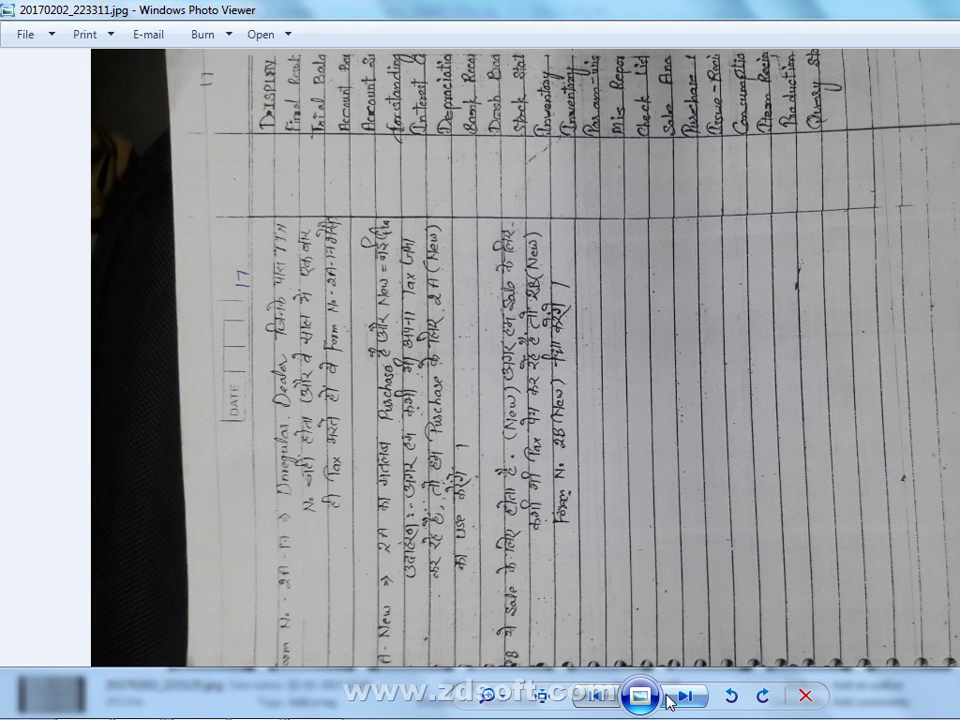
click(676, 701)
click(679, 702)
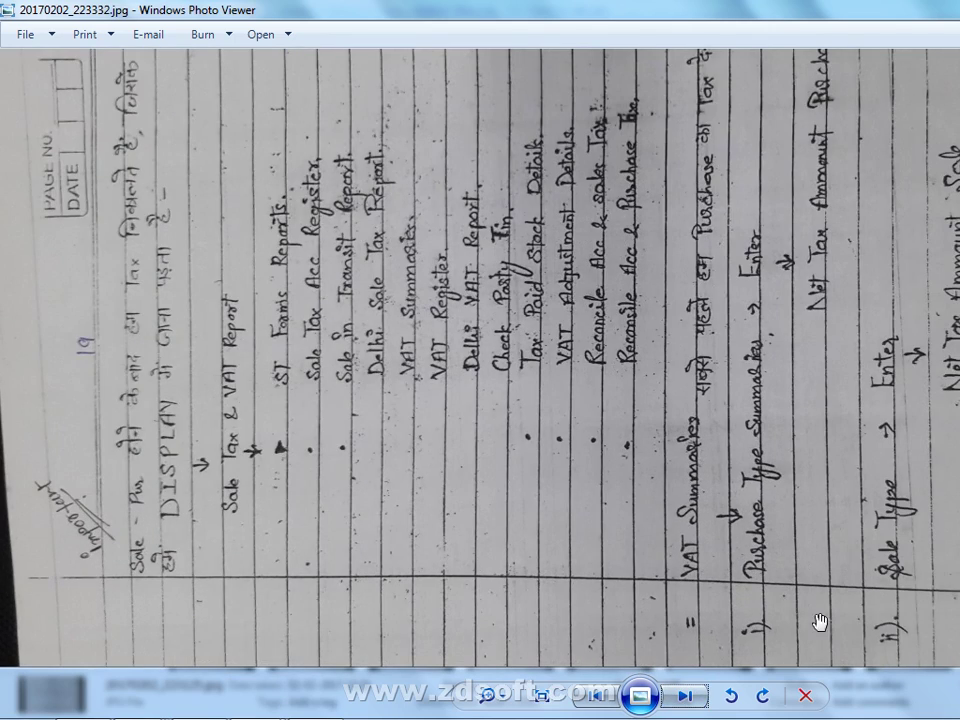
Rotate the notes page upright and zoom in on the Sale Type and Net Tax lines
click(764, 697)
scroll(754, 570, up, 3)
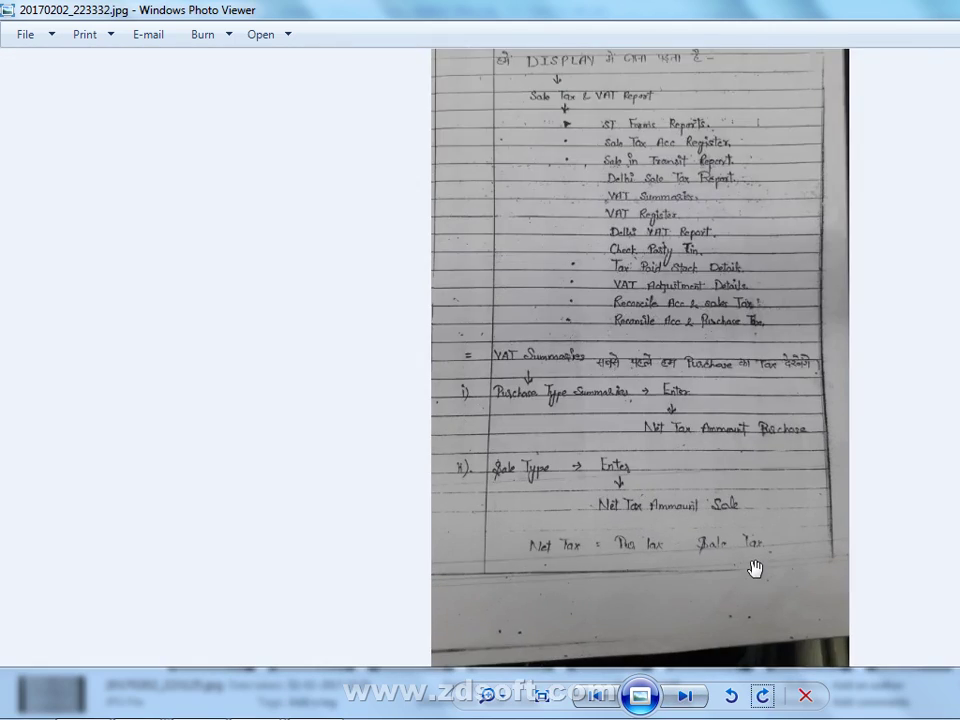
scroll(755, 568, up, 3)
drag(848, 387, 801, 572)
drag(867, 351, 853, 227)
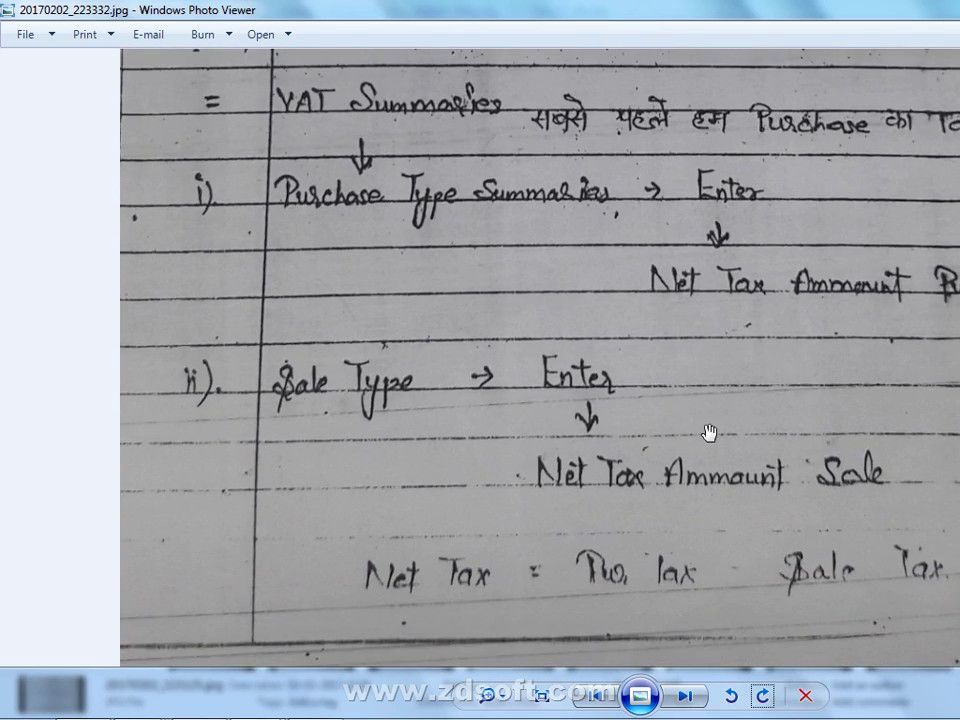
drag(709, 431, 710, 318)
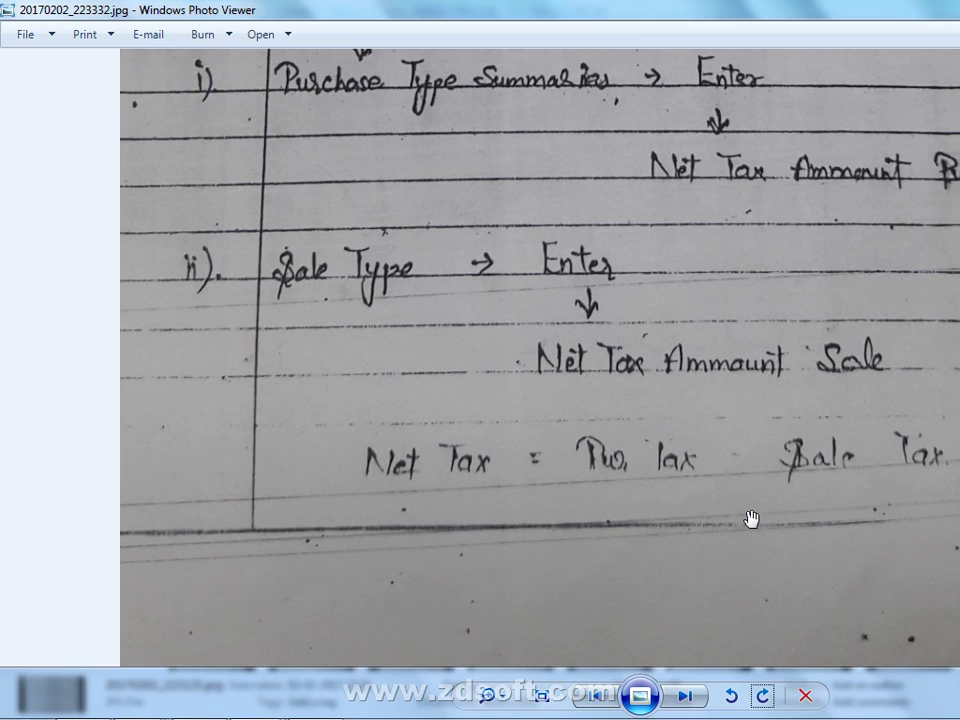
Read through the VAT Summaries and VAT Register lines, then switch windows back toward Busy
key(alt)
drag(781, 296, 656, 548)
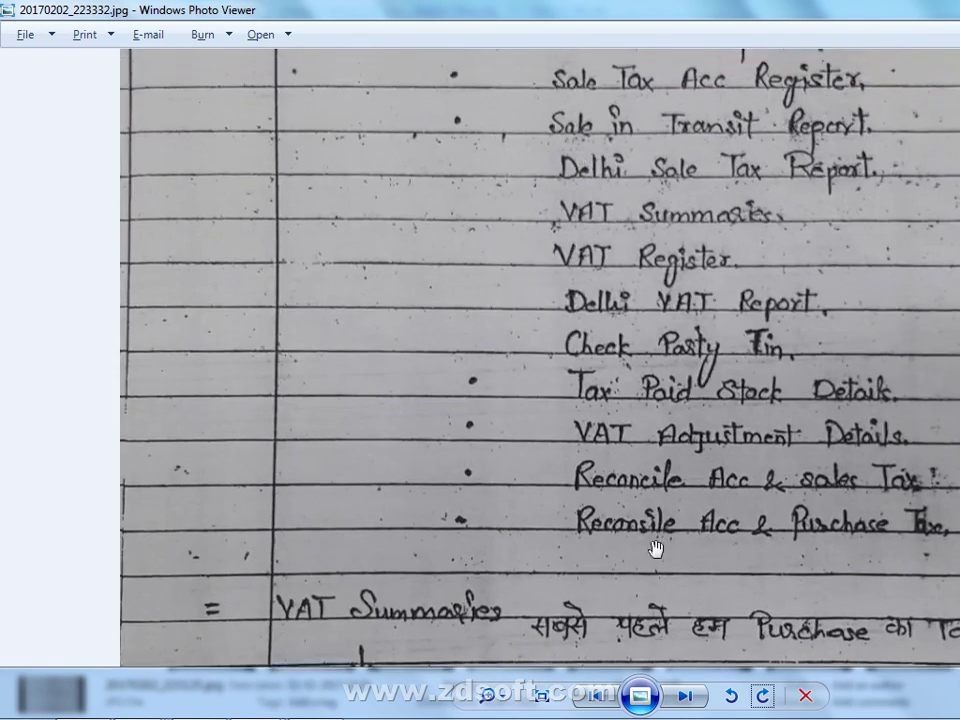
scroll(656, 548, up, 5)
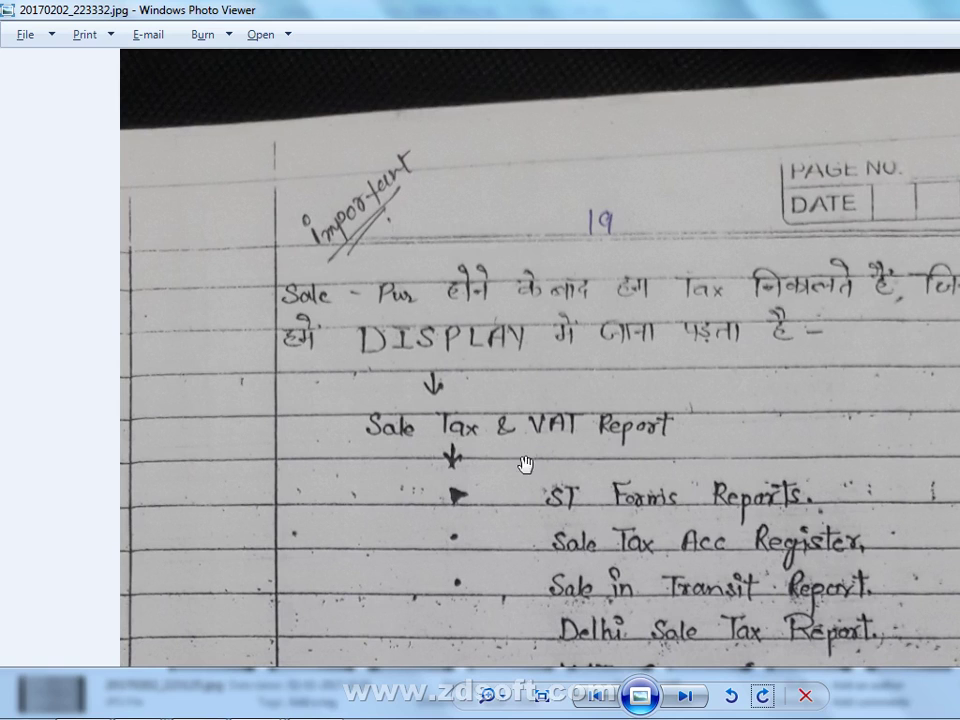
drag(506, 491, 553, 339)
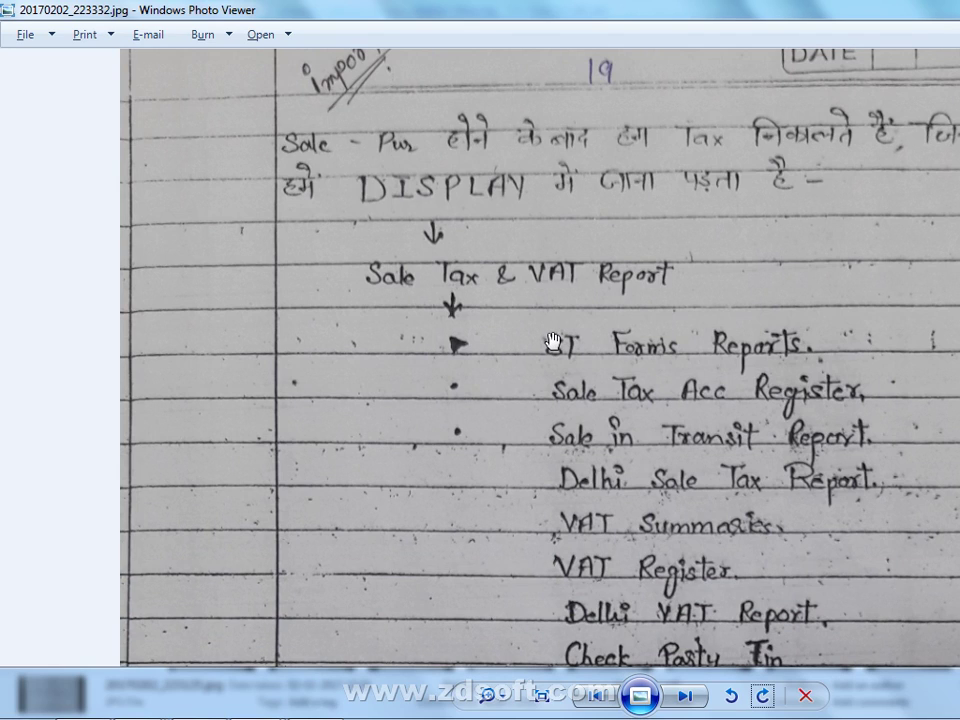
drag(446, 371, 437, 409)
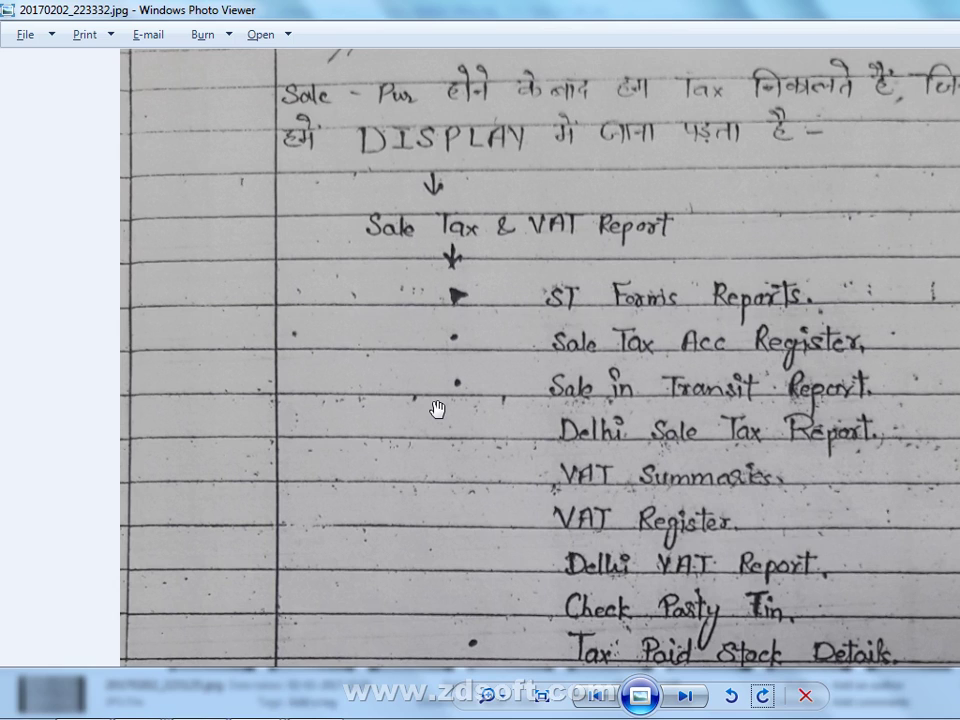
drag(424, 465, 452, 313)
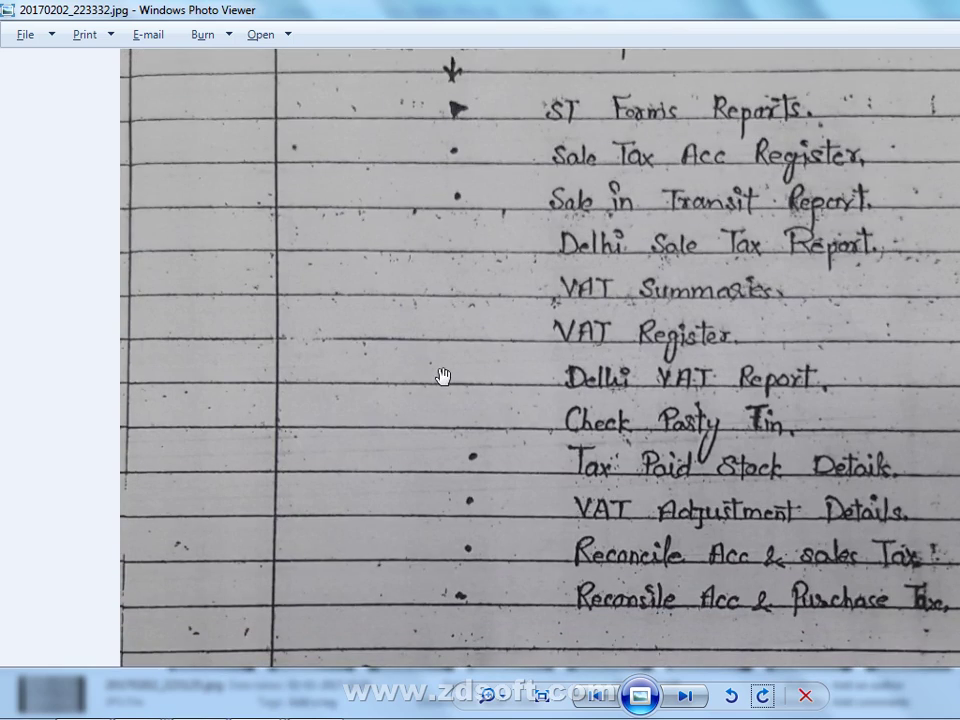
key(alt+Tab)
key(alt+Tab)
key(alt+Tab)
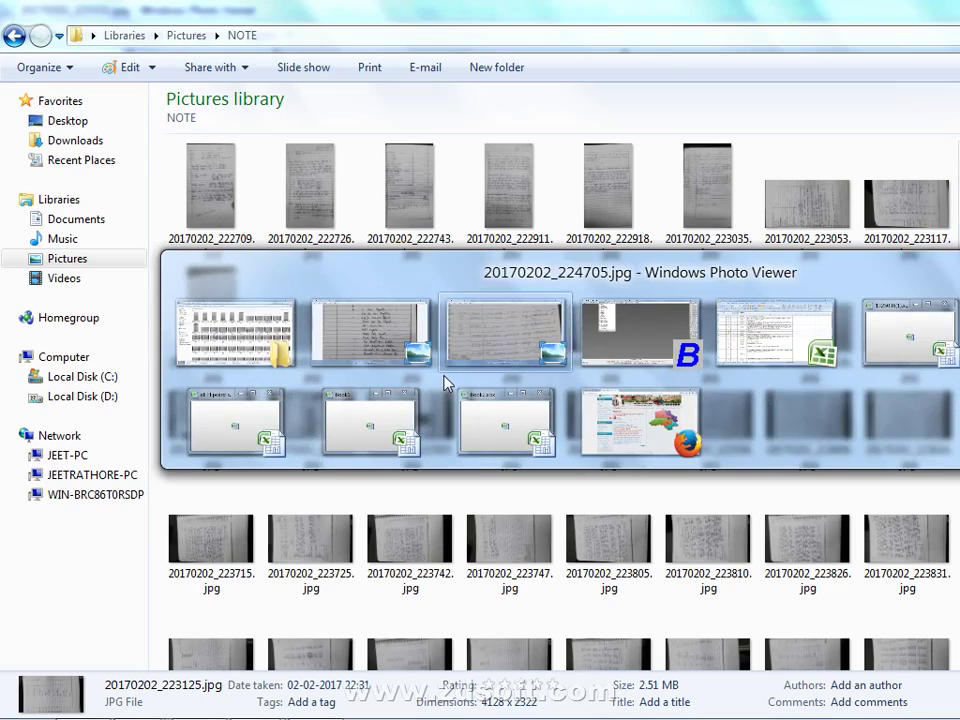
key(alt+Tab)
Expand Display > VAT Reports > VAT Summaries and highlight Purchase Type Summary
key(Right)
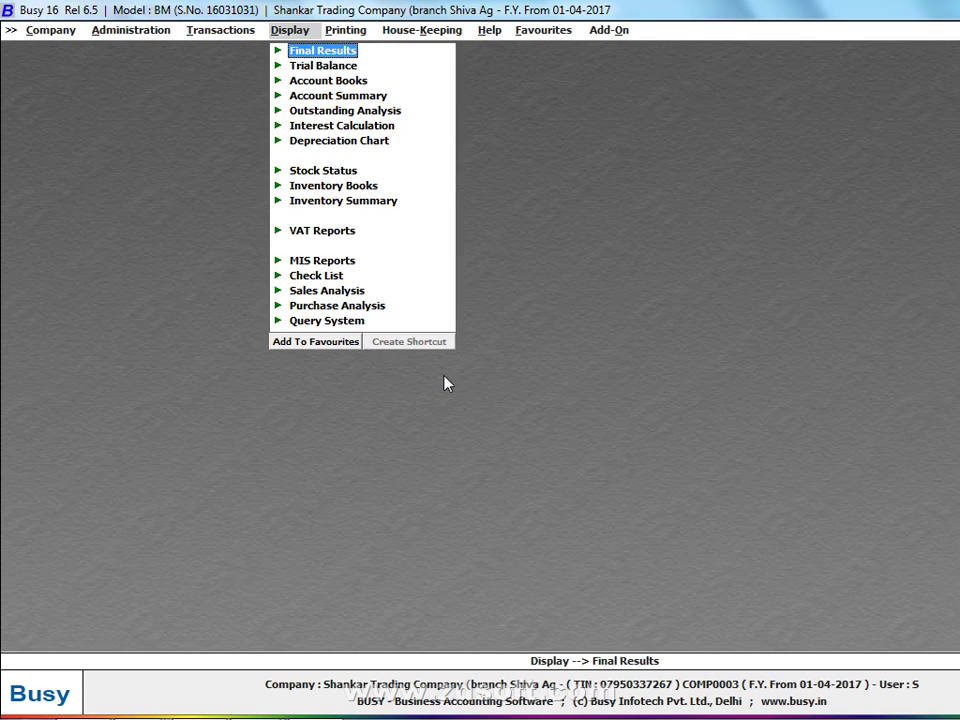
key(Down)
key(Down)
key(Down)
key(Down)
key(Down)
key(Down)
key(Down)
key(Down)
key(Down)
key(Down)
key(Down)
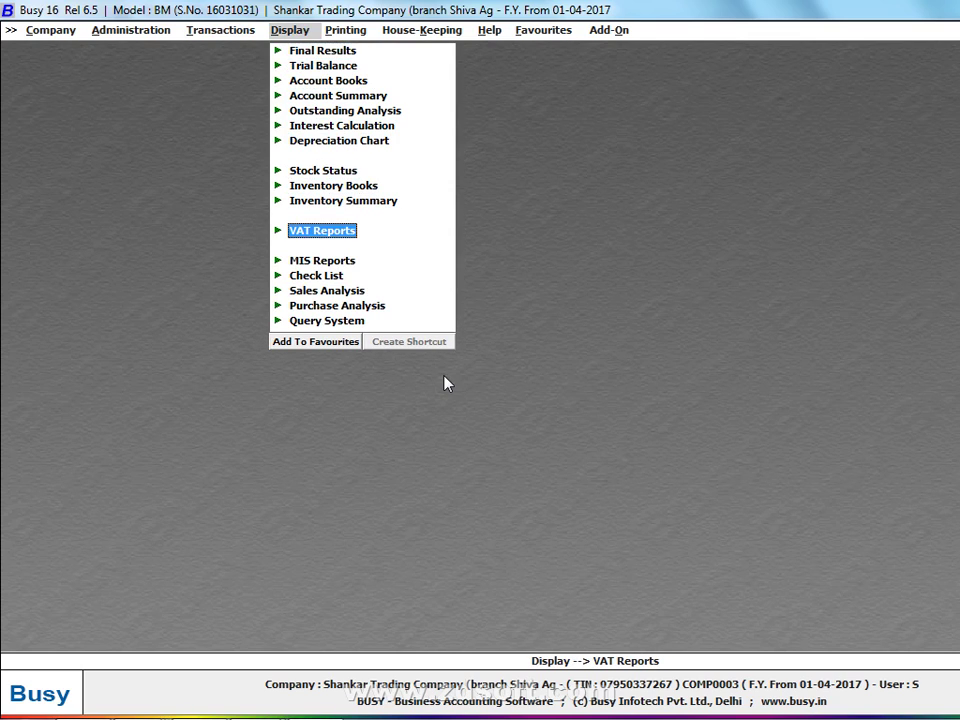
key(Return)
key(Down)
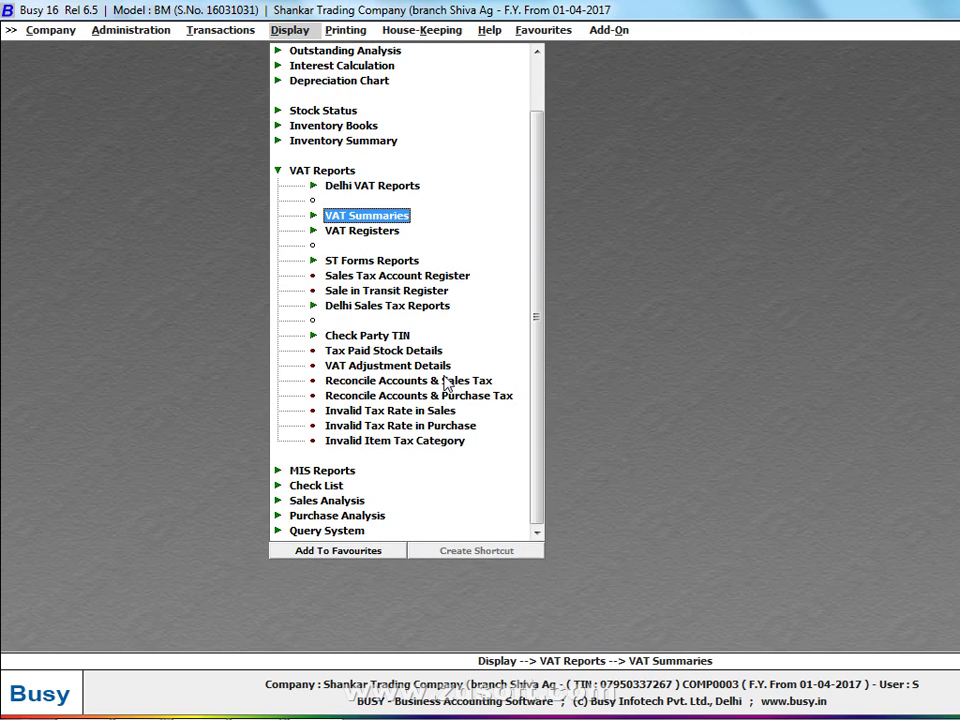
key(Return)
key(Down)
key(Down)
key(Down)
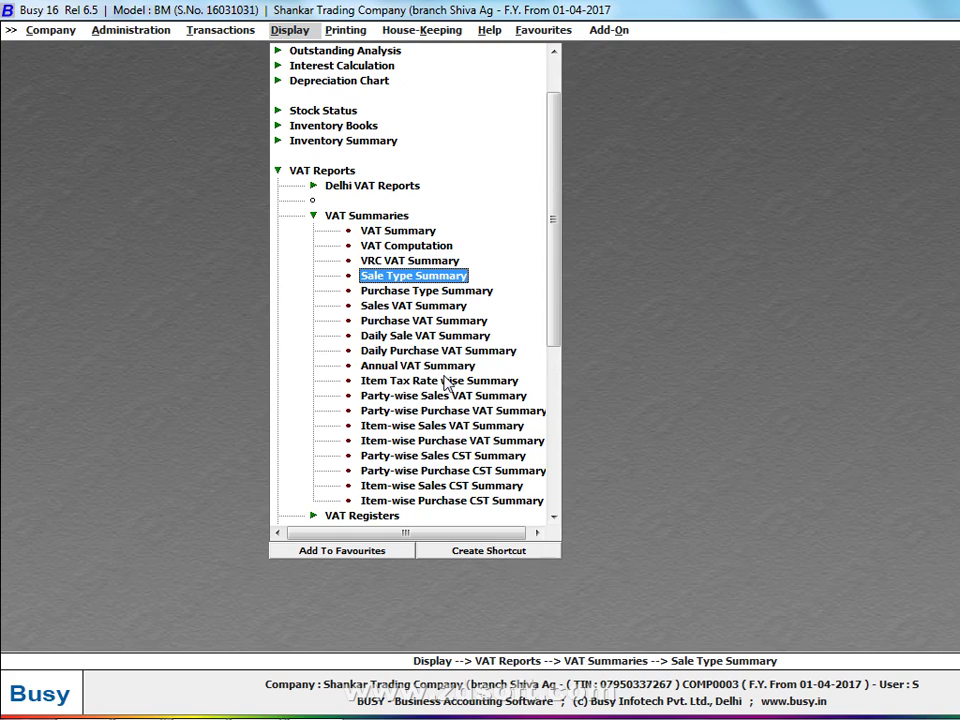
key(Down)
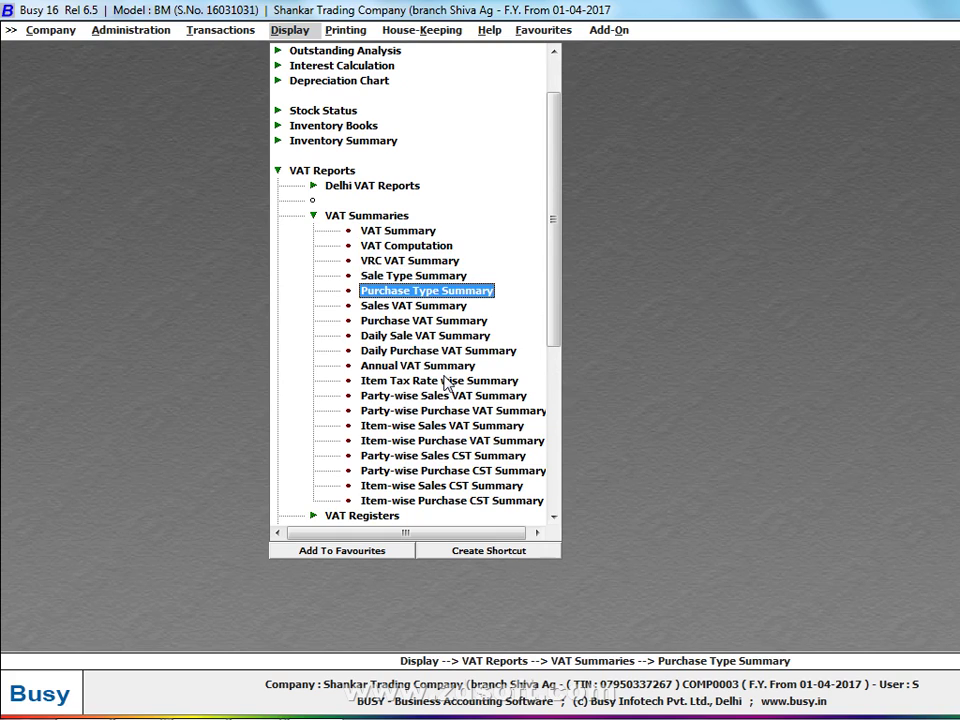
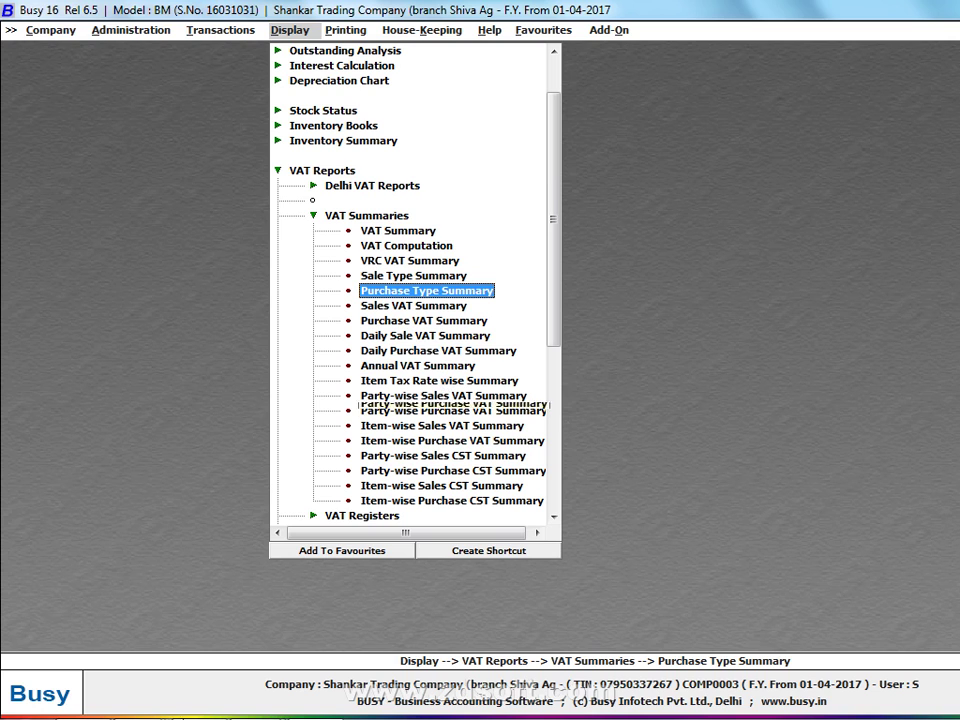
Bring the handwritten VAT report notes photo 20170202_223332.jpg to the front in Photo Viewer
click(255, 703)
click(355, 628)
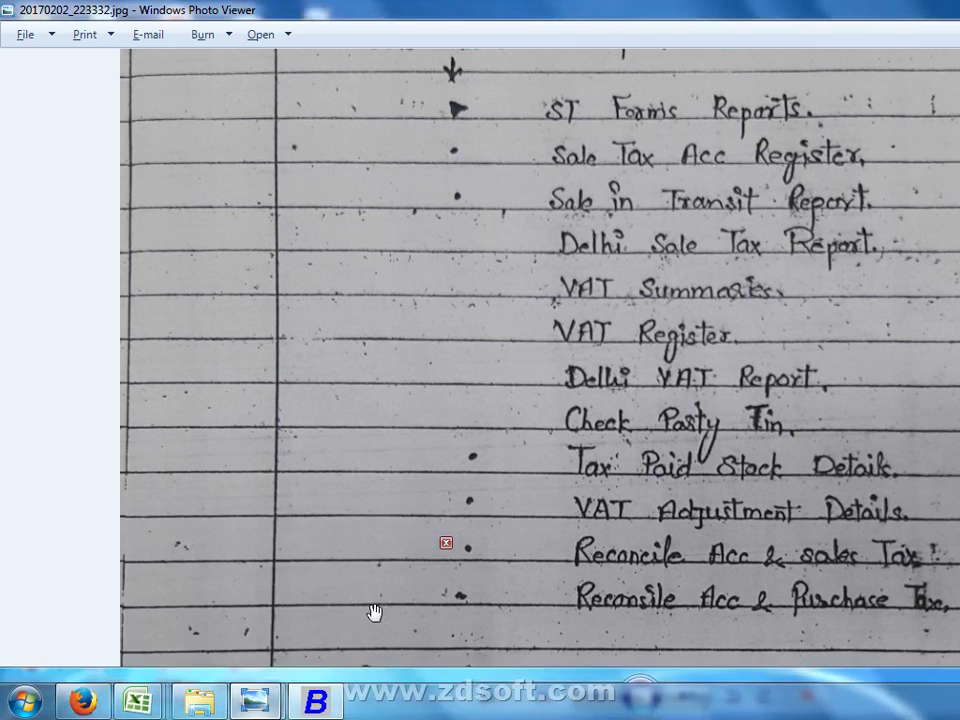
Browse forward and then back through the handwritten note photos
click(686, 705)
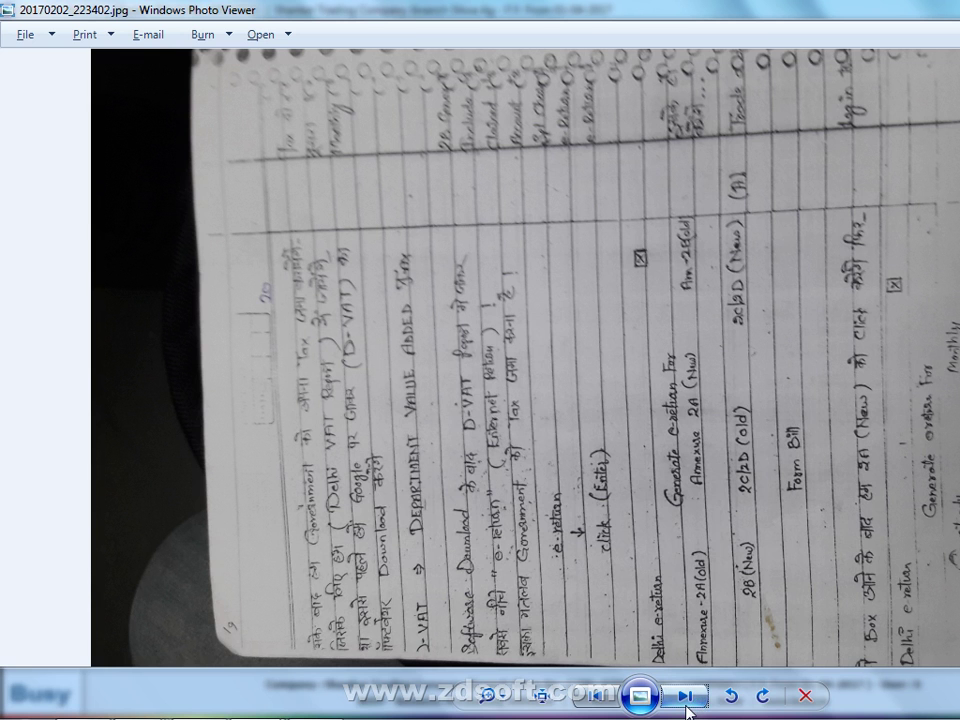
click(686, 705)
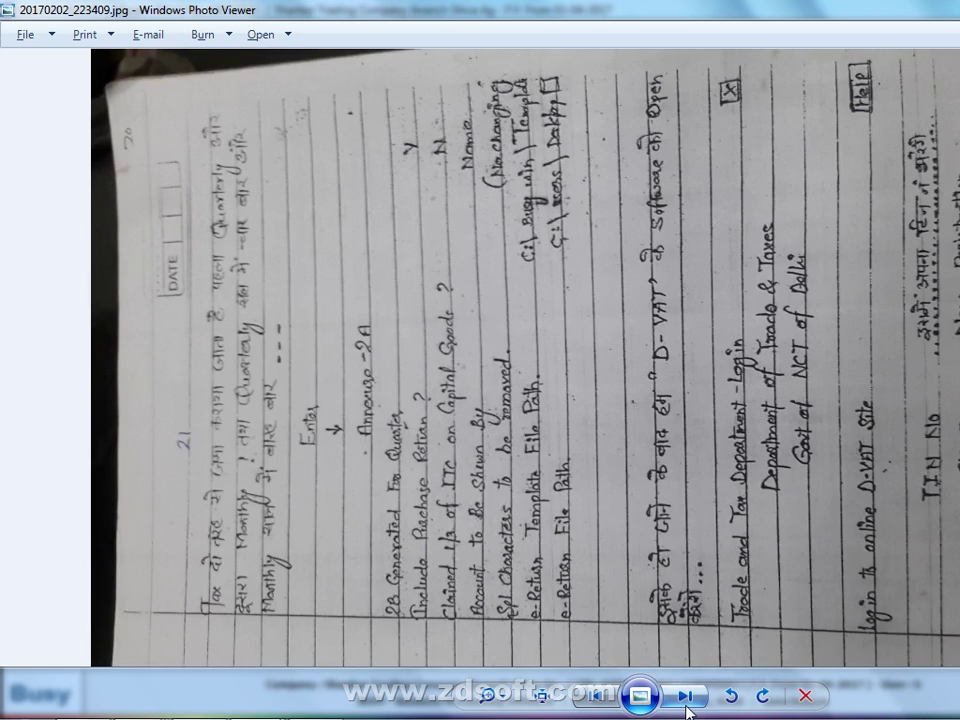
click(686, 705)
click(686, 705)
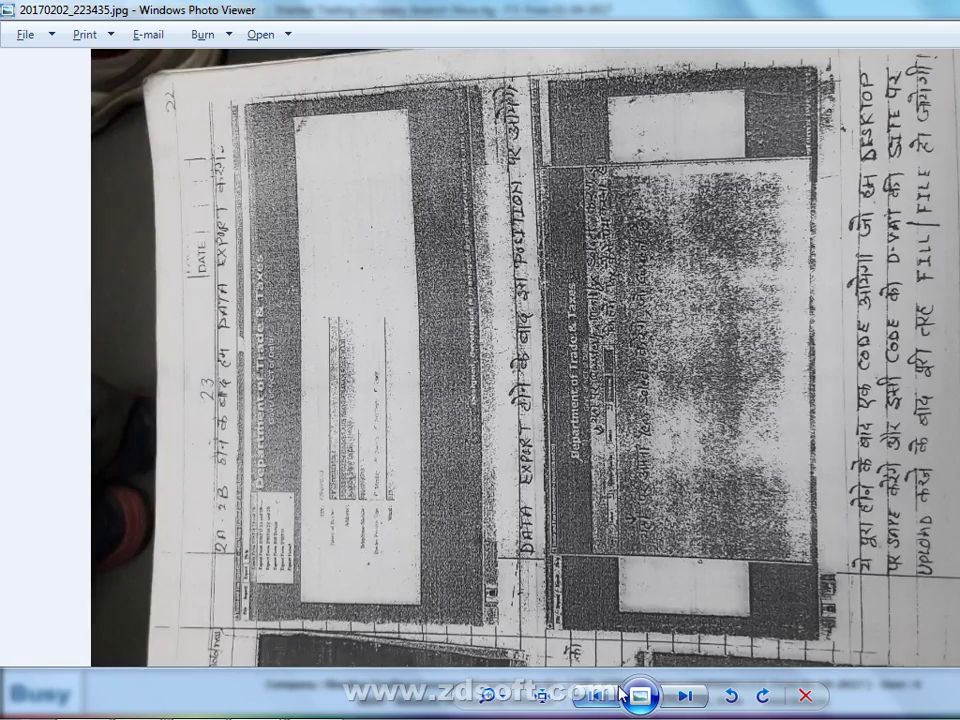
click(595, 697)
click(595, 697)
click(595, 697)
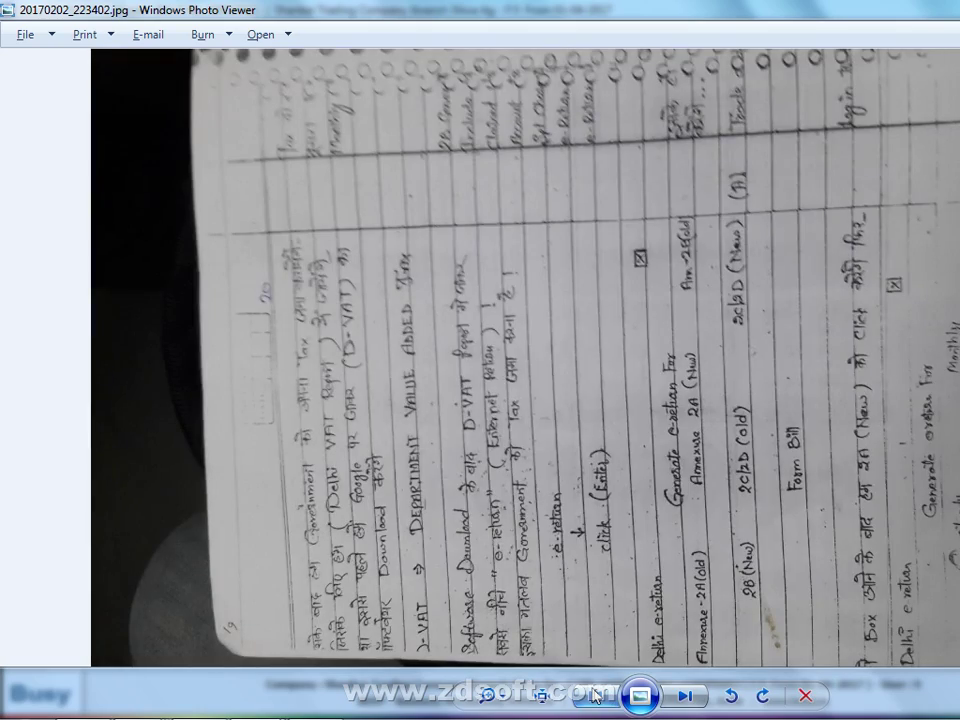
click(595, 697)
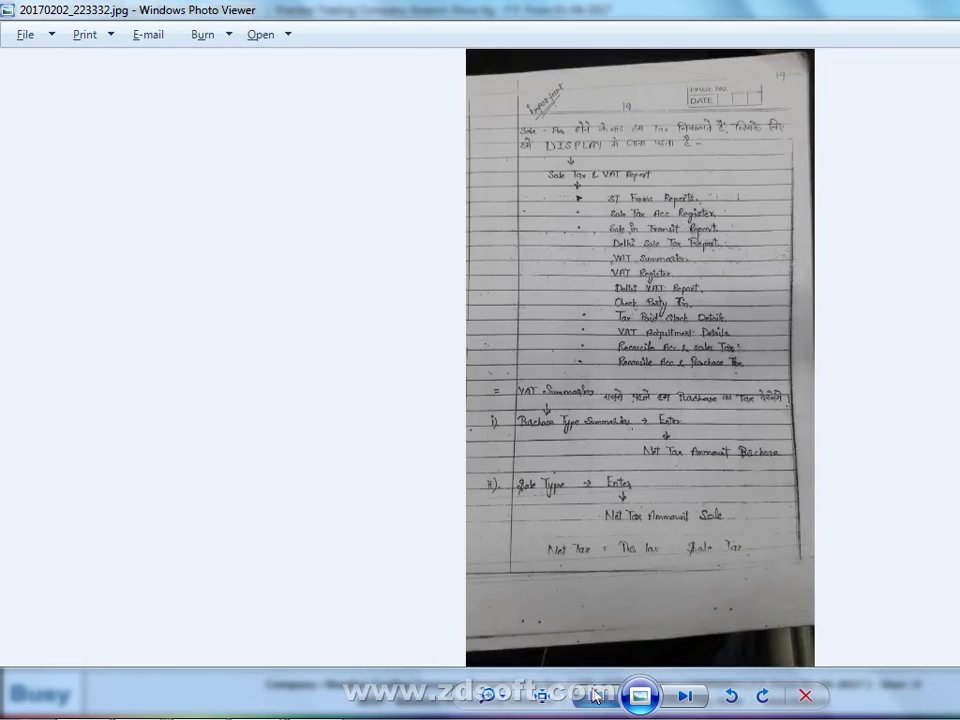
click(595, 697)
click(595, 697)
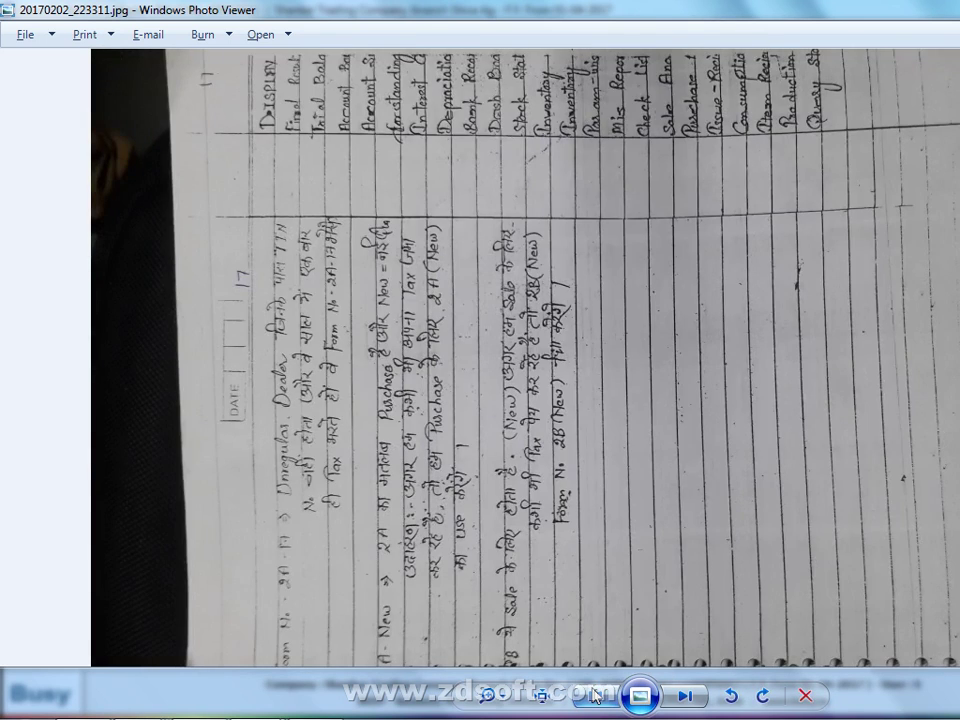
click(595, 697)
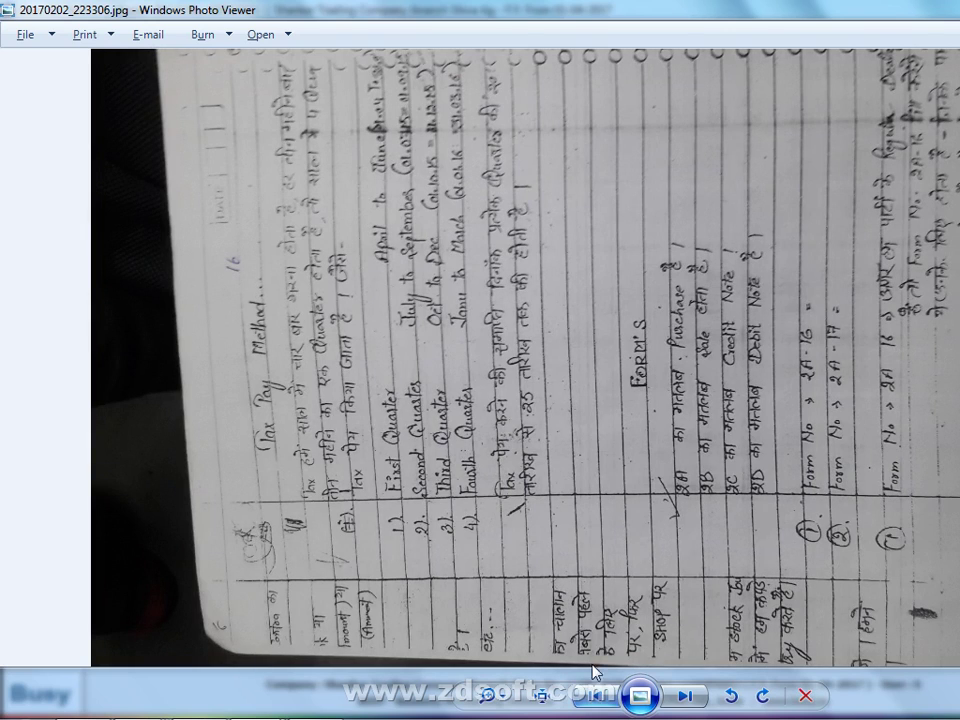
Turn the Tax Pay Method page upright, zoom in on the quarters, and return to Busy
click(760, 696)
scroll(830, 562, up, 1)
scroll(830, 562, up, 2)
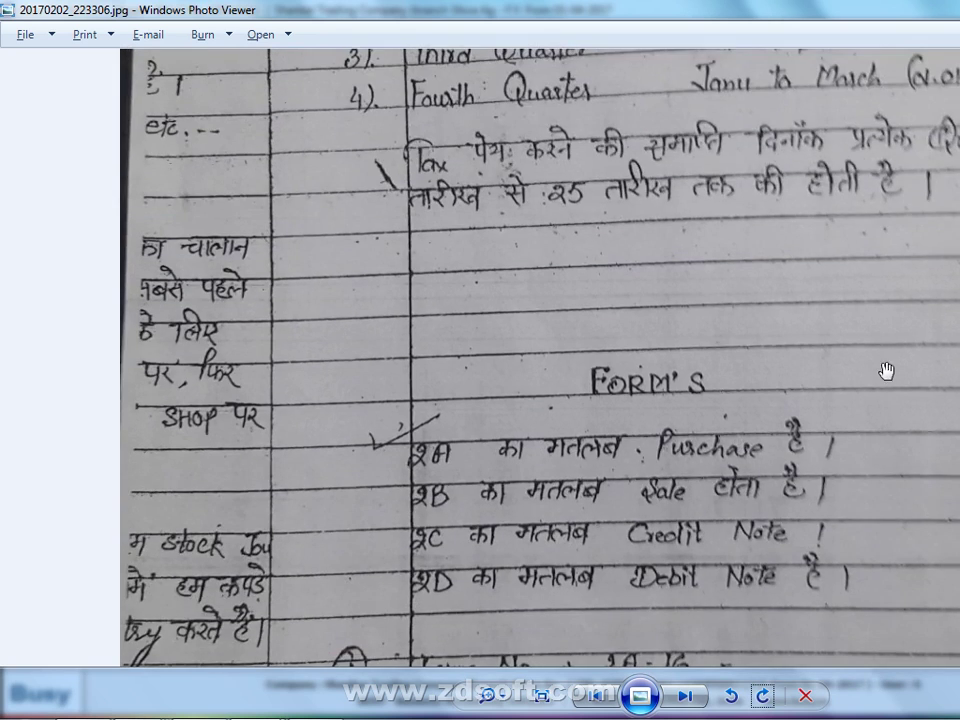
drag(664, 276, 827, 583)
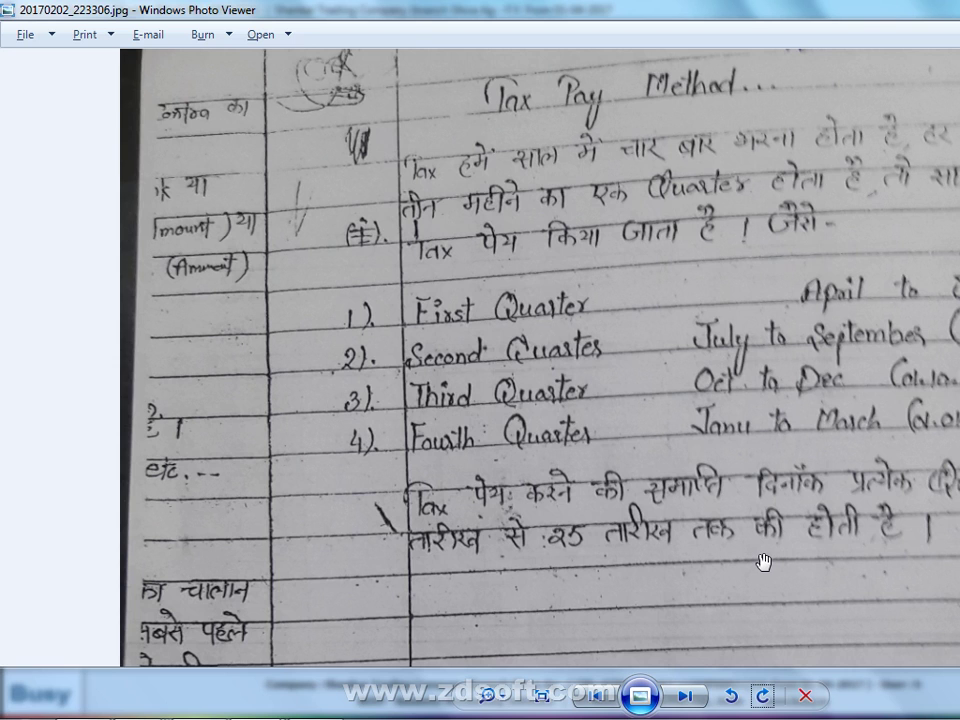
key(alt+Tab)
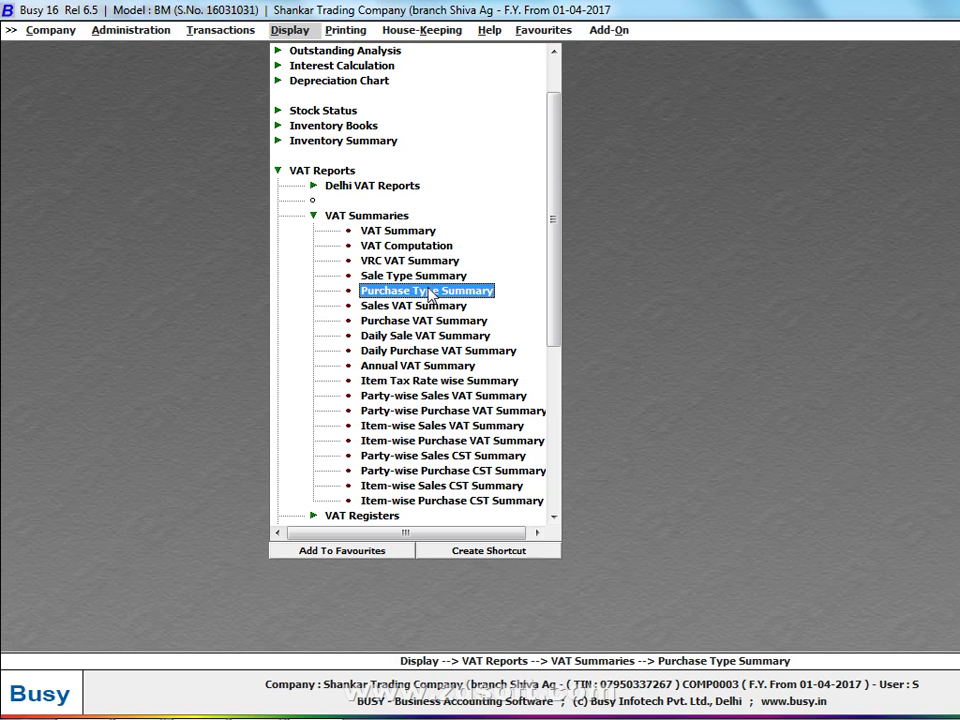
double_click(424, 291)
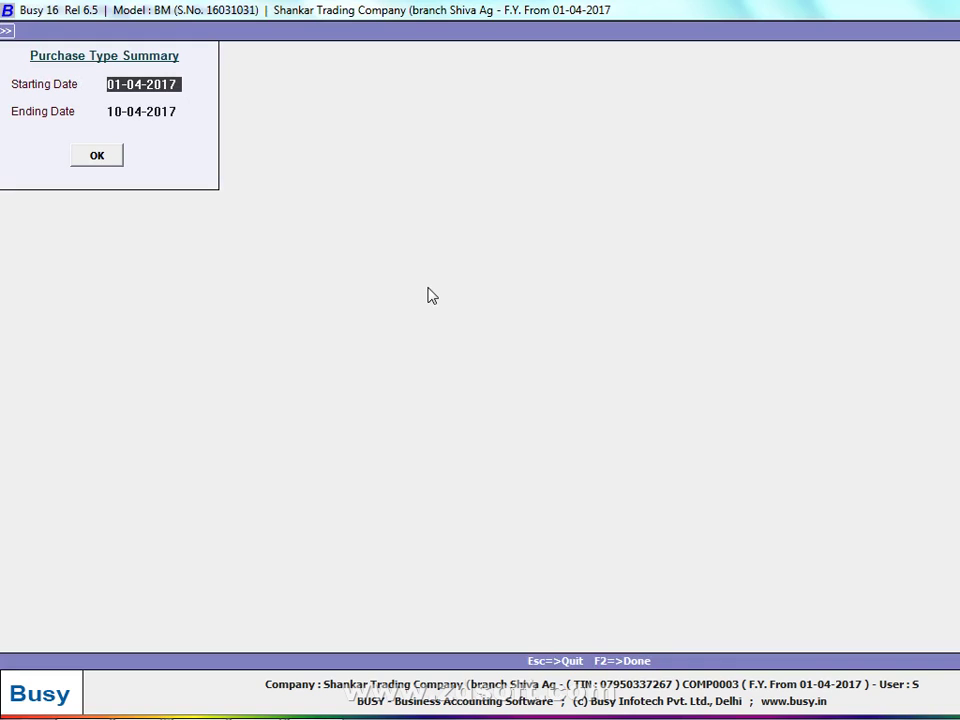
key(Return)
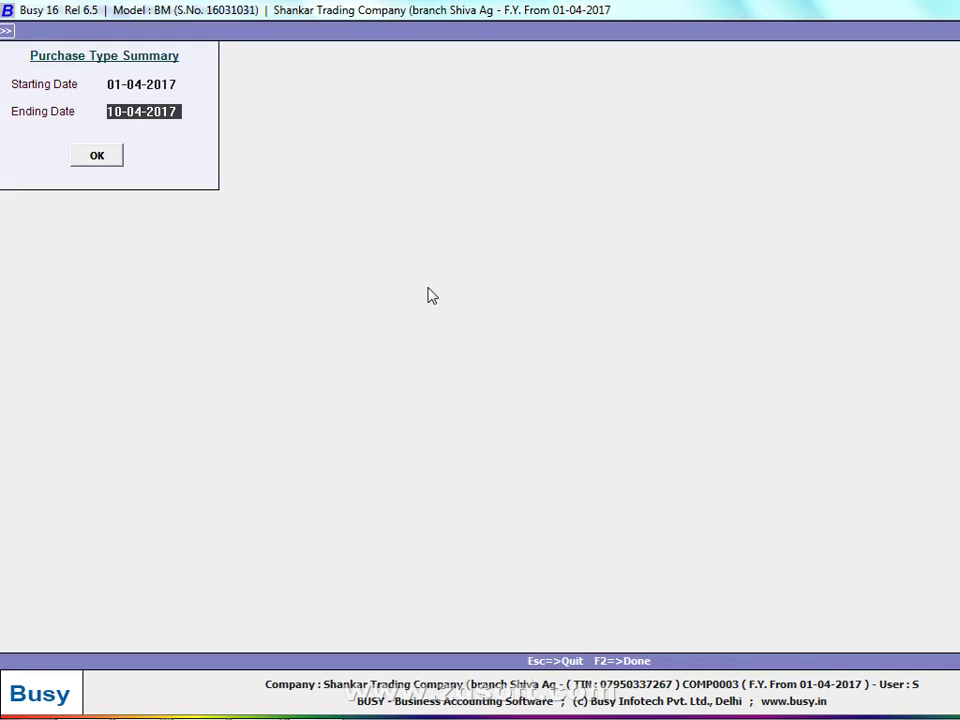
text(30-6)
key(Return)
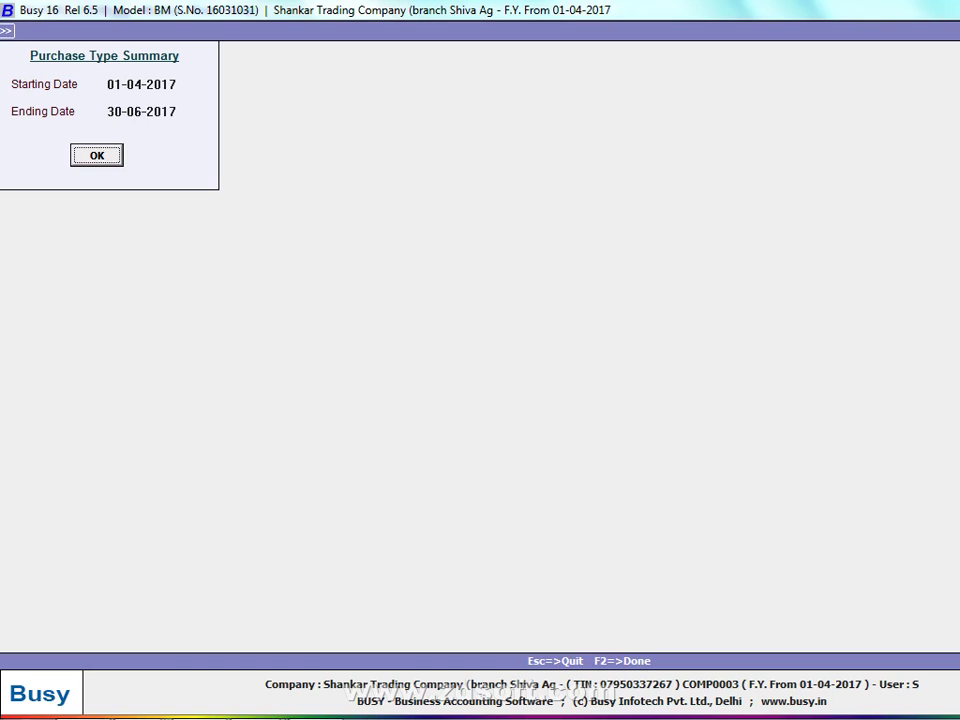
key(Return)
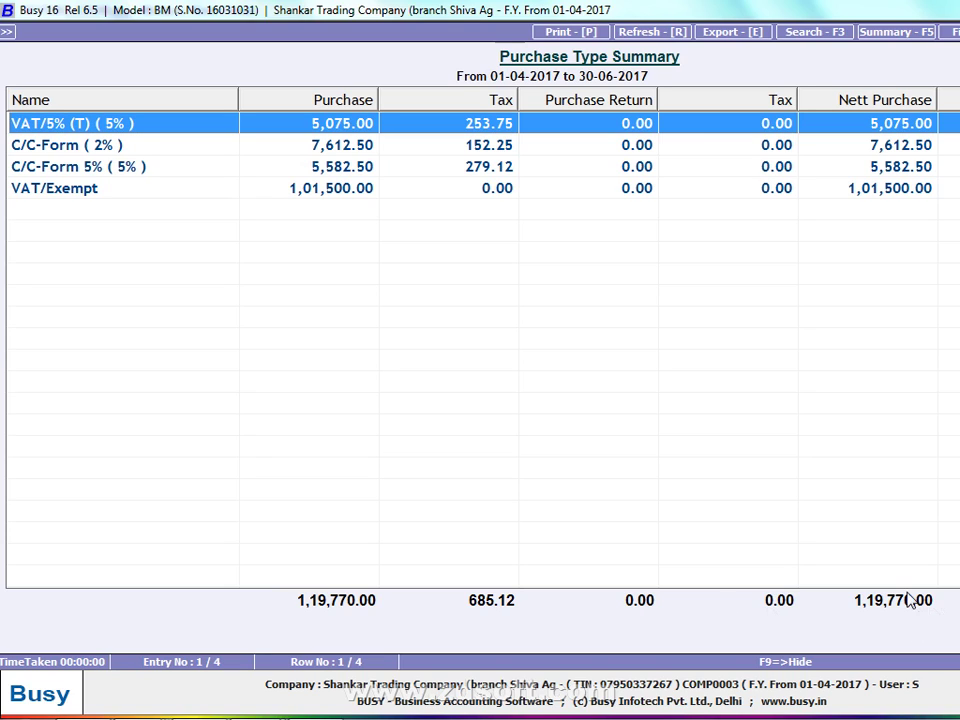
key(Escape)
key(Escape)
key(Up)
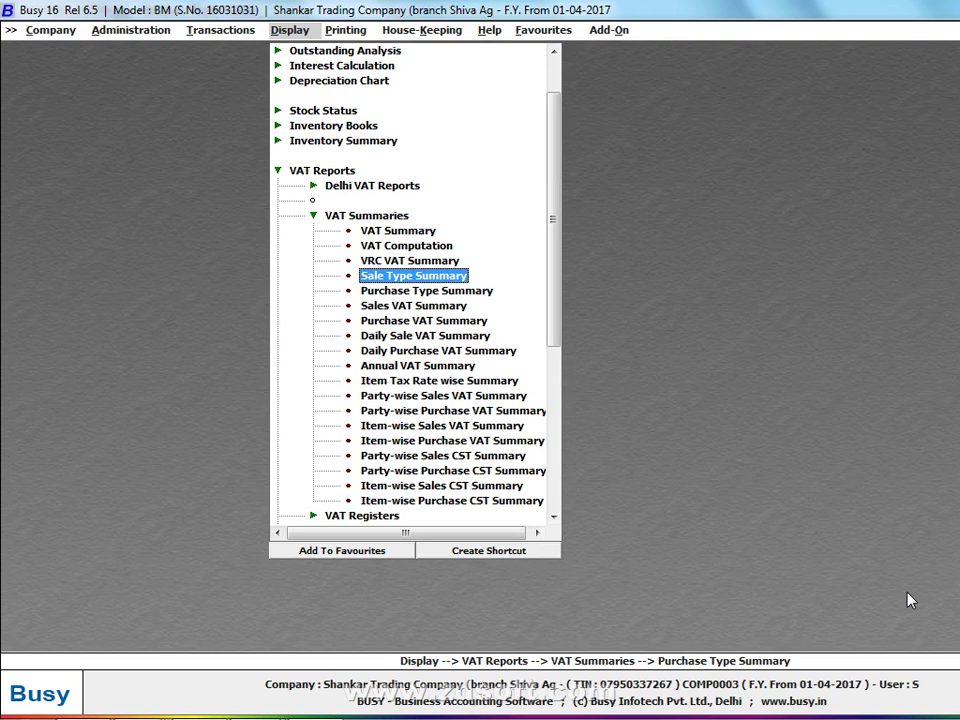
Open the Sale Type Summary for 01-04-2017 to 30-06-2017
key(Return)
key(Return)
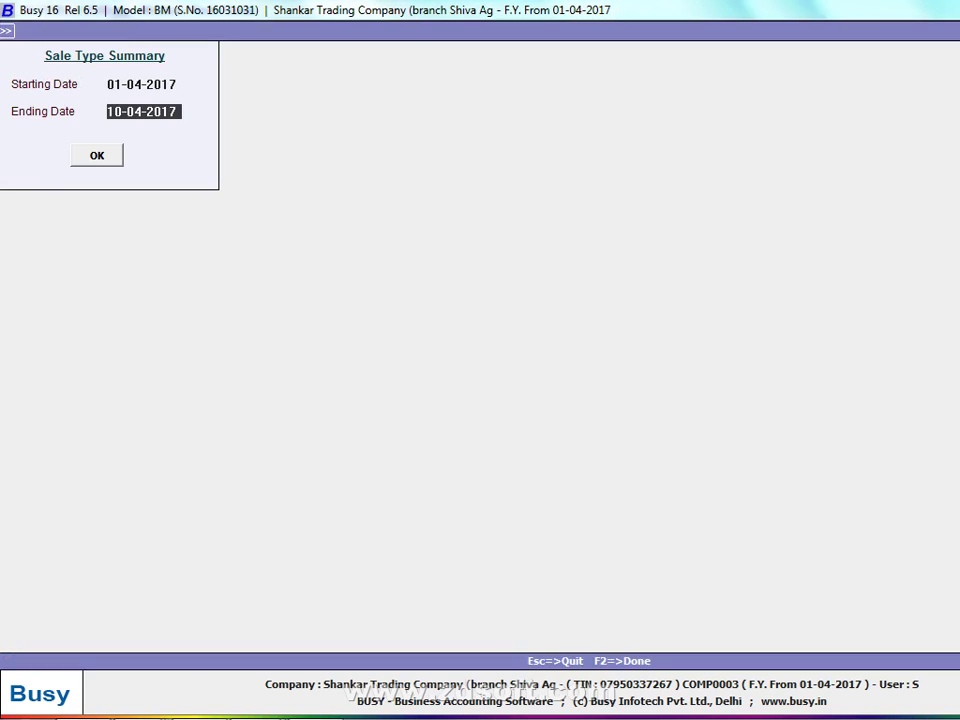
text(30-6)
key(Return)
key(Return)
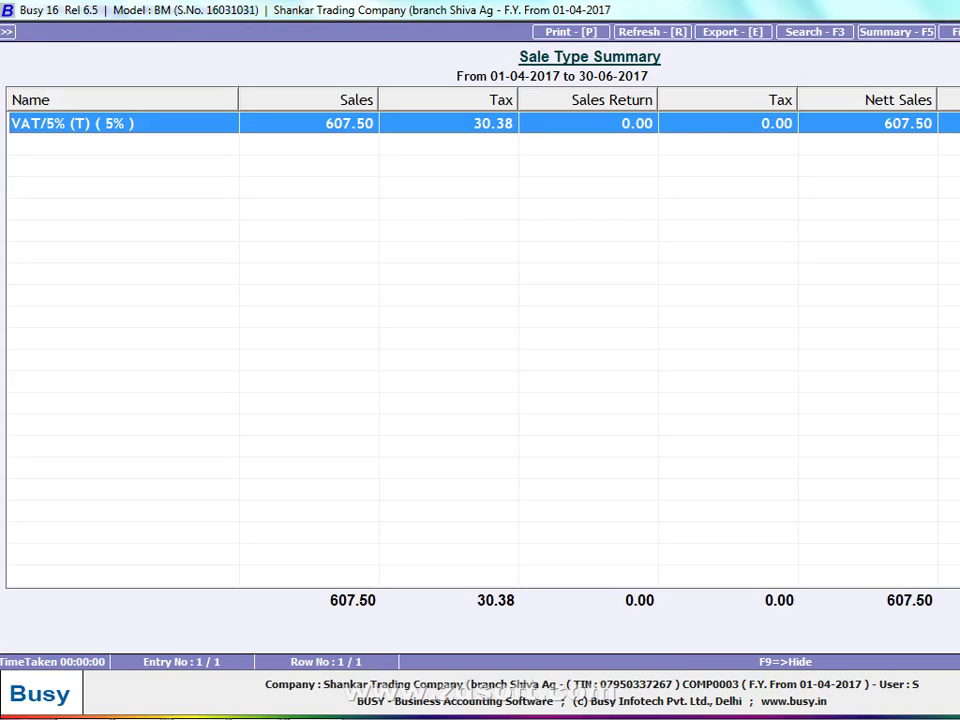
Calculate 685.12 minus 30.38 tax (654.74) with the F10 calculator, then close it
key(F10)
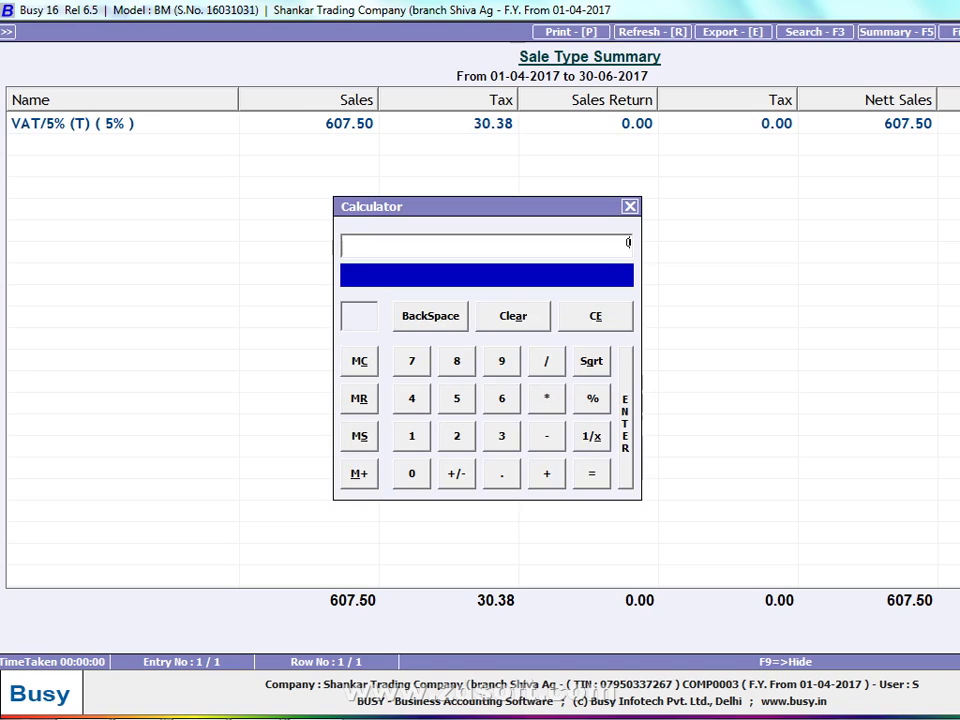
text(685.12-30.38)
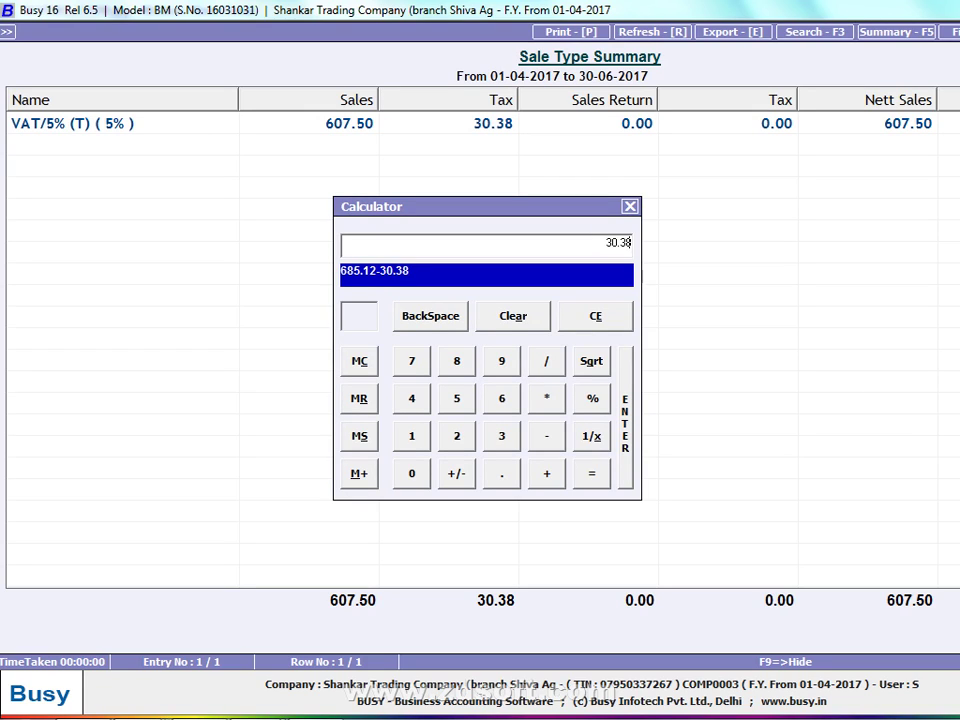
key(Return)
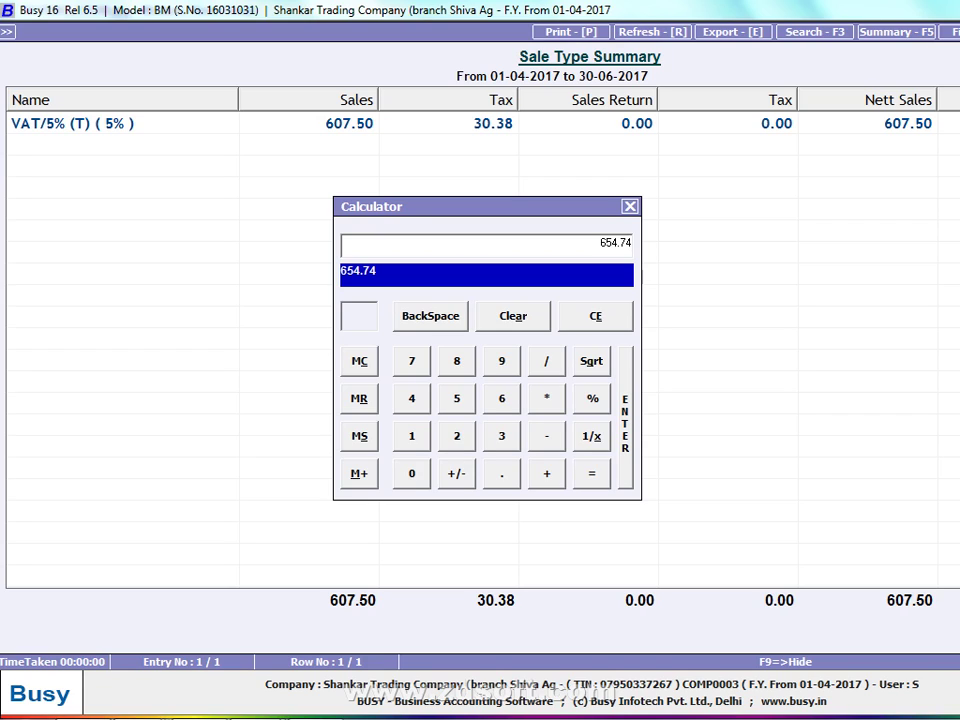
key(Escape)
key(Escape)
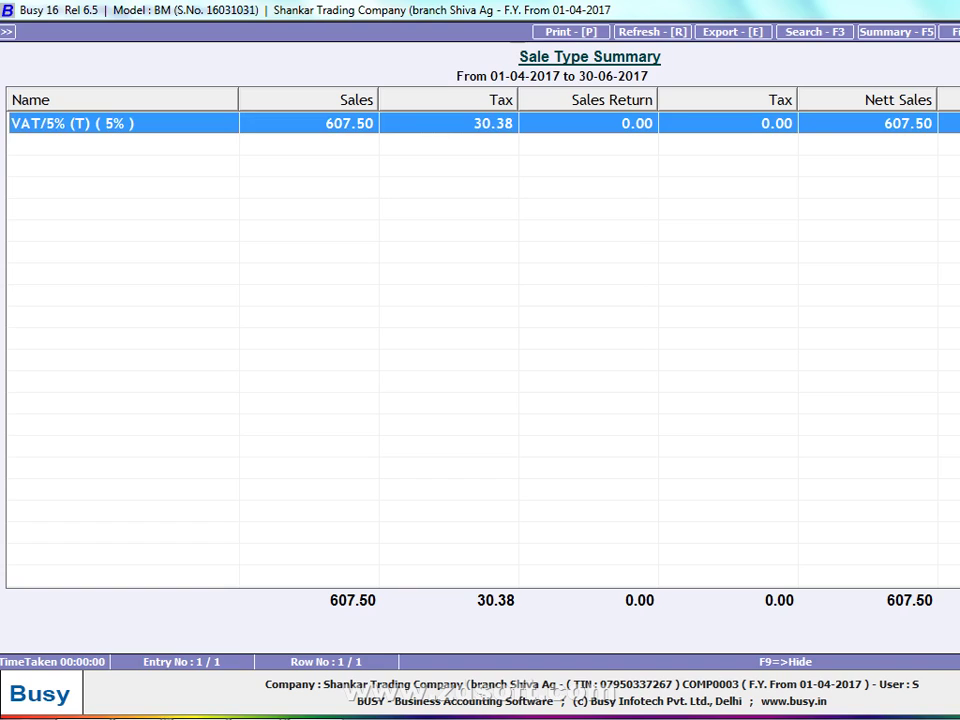
Read the notes' Forms 2A–2D section, then go back to Busy's VAT reports list
key(alt+Tab)
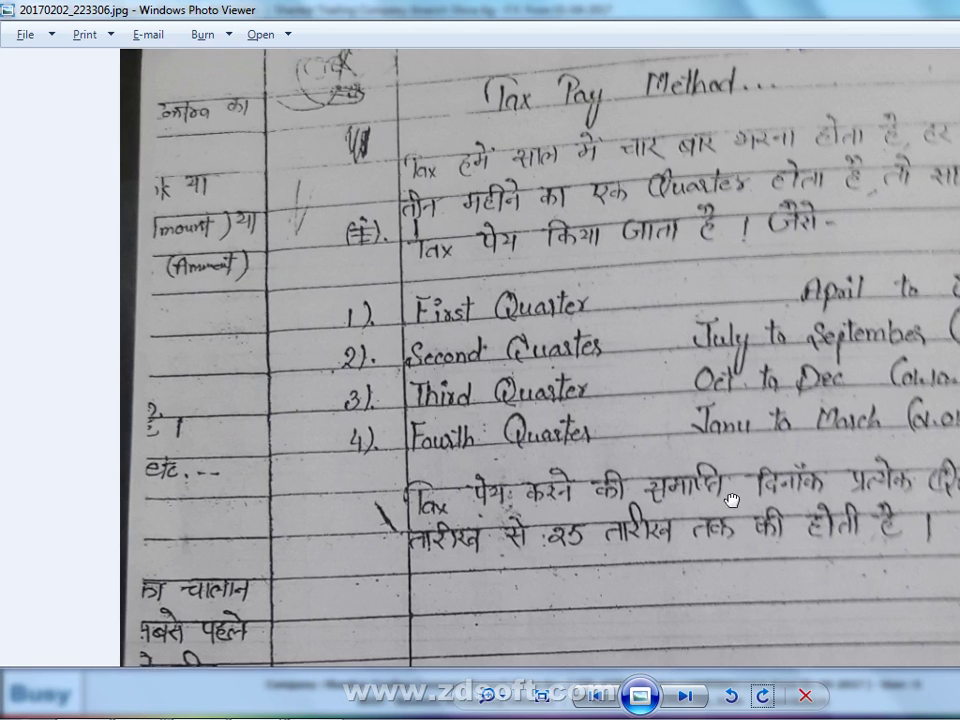
drag(729, 497, 693, 326)
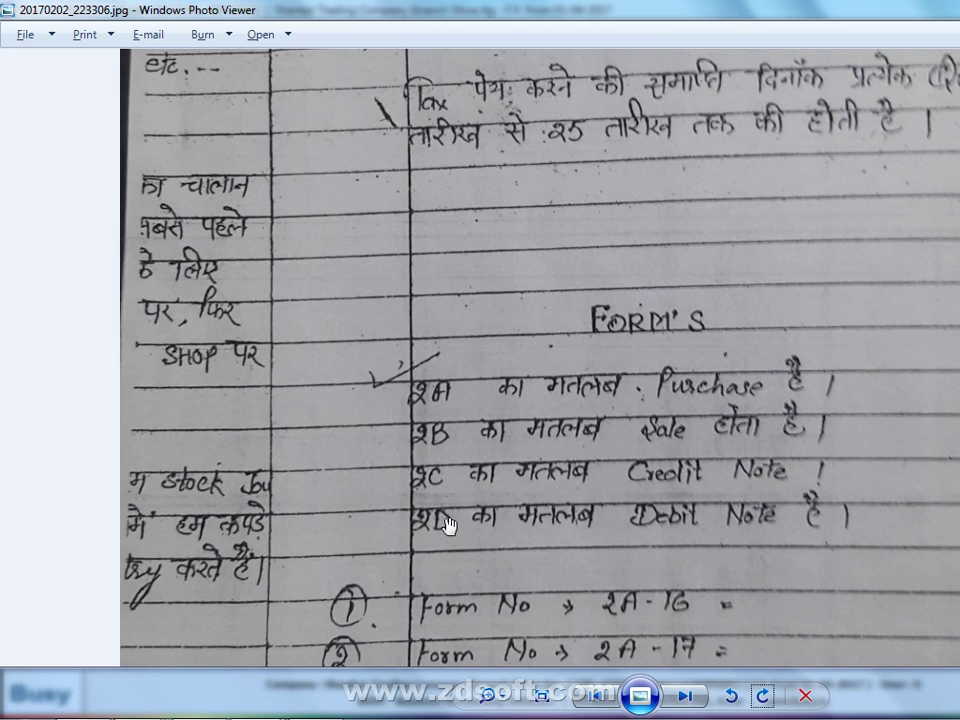
key(alt+Tab)
key(Escape)
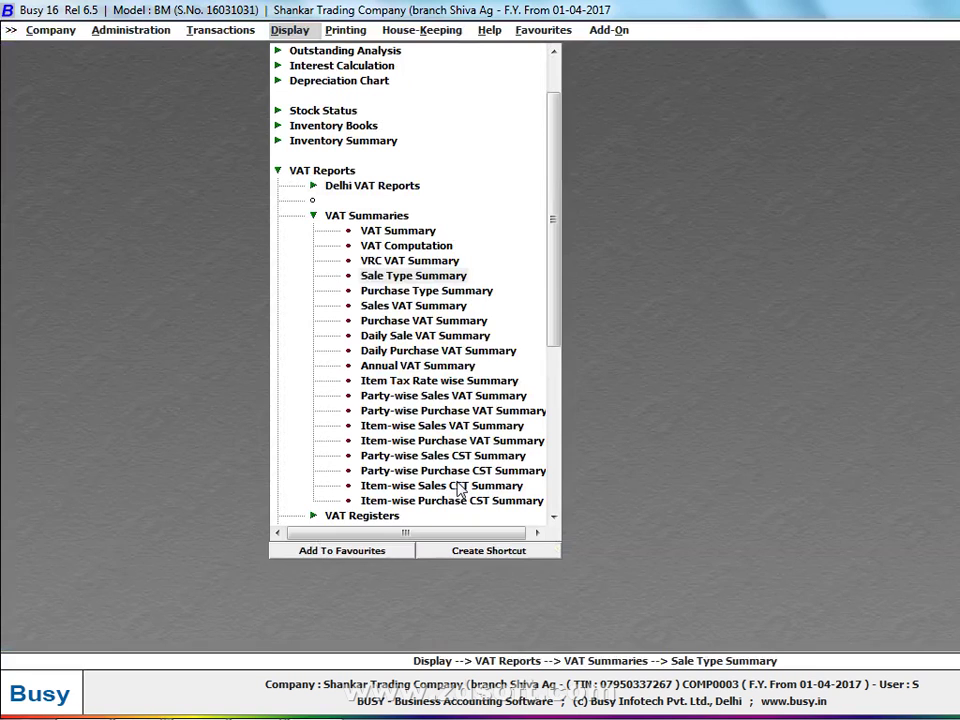
Generate Form DVAT 16 (New) for 1-4-2017 to 10-4-2017, showing 607.50 turnover at 5%
key(Escape)
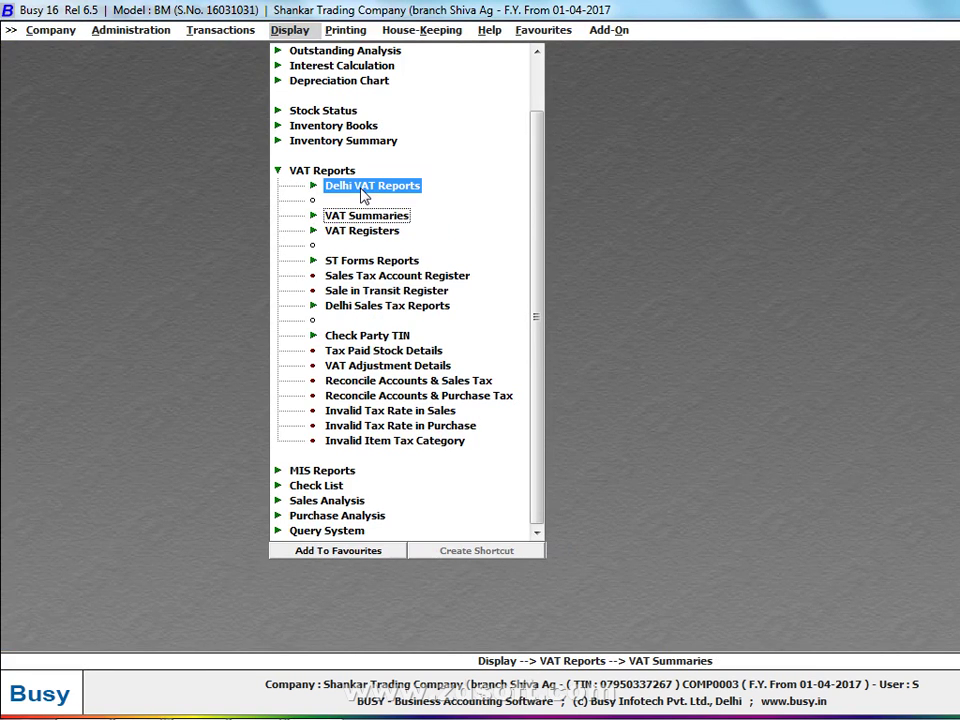
click(362, 190)
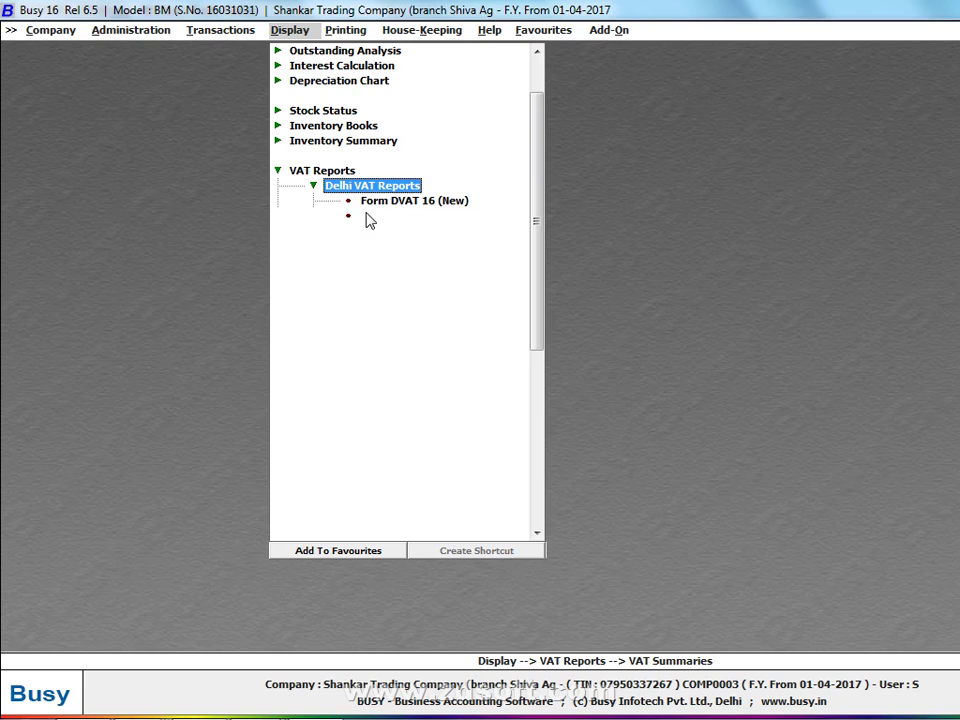
click(410, 202)
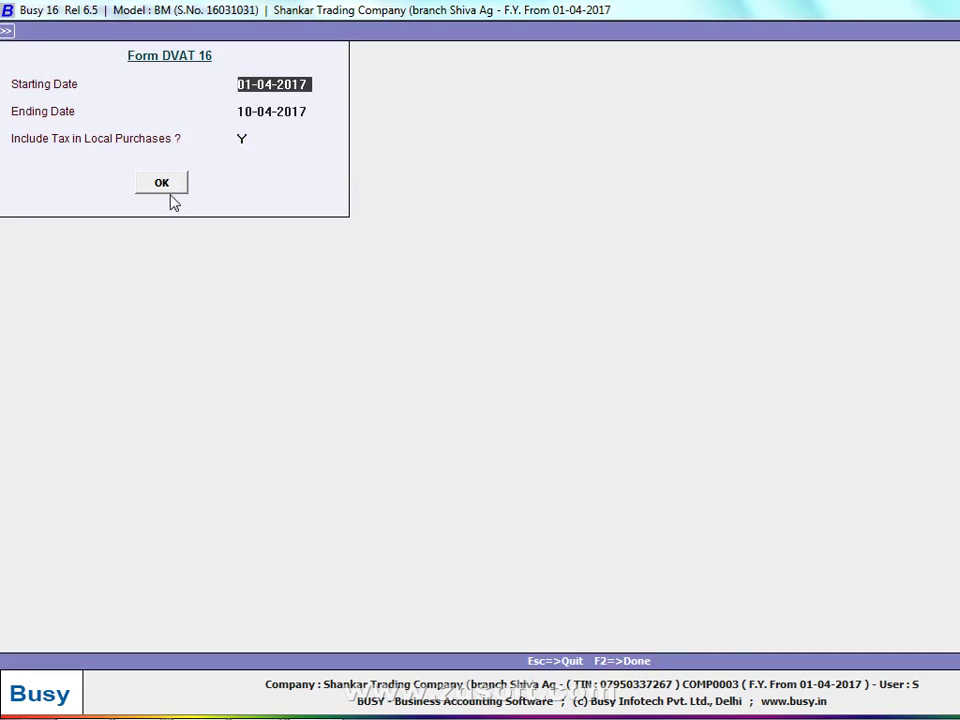
click(166, 184)
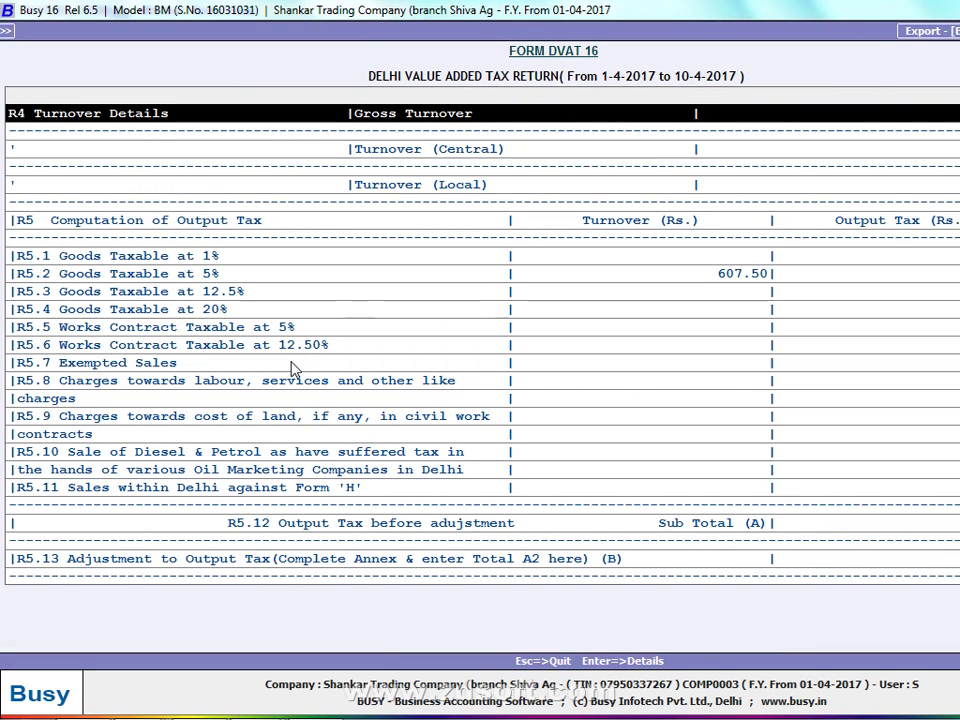
key(Escape)
Preview pages 1 to 4 of the DVAT 16 return, ending on the Annexure, then close it
click(257, 366)
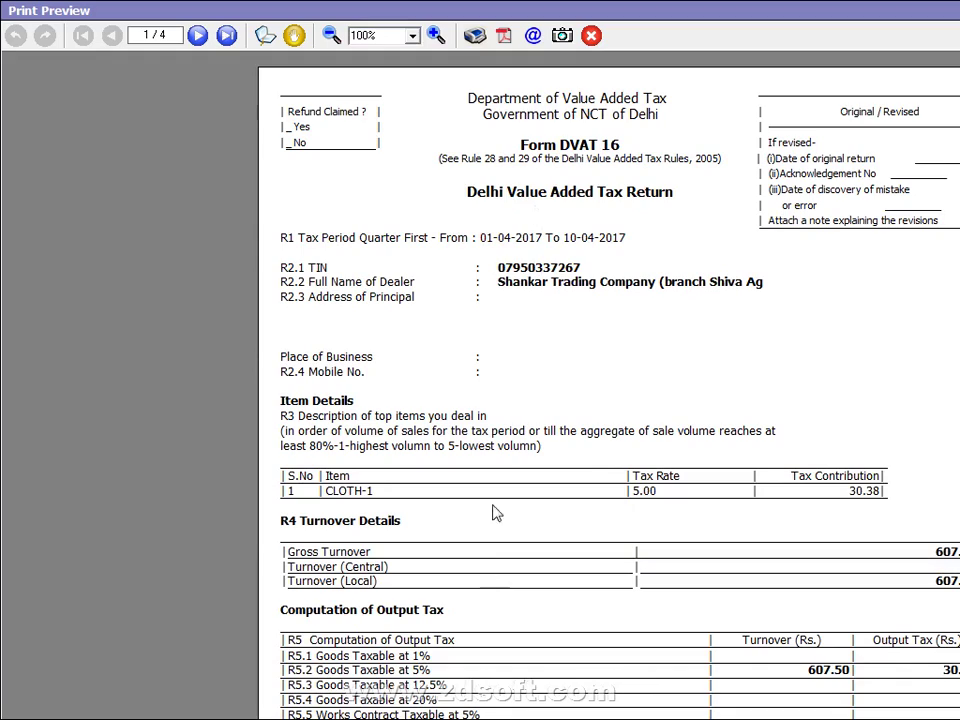
scroll(610, 380, down, 5)
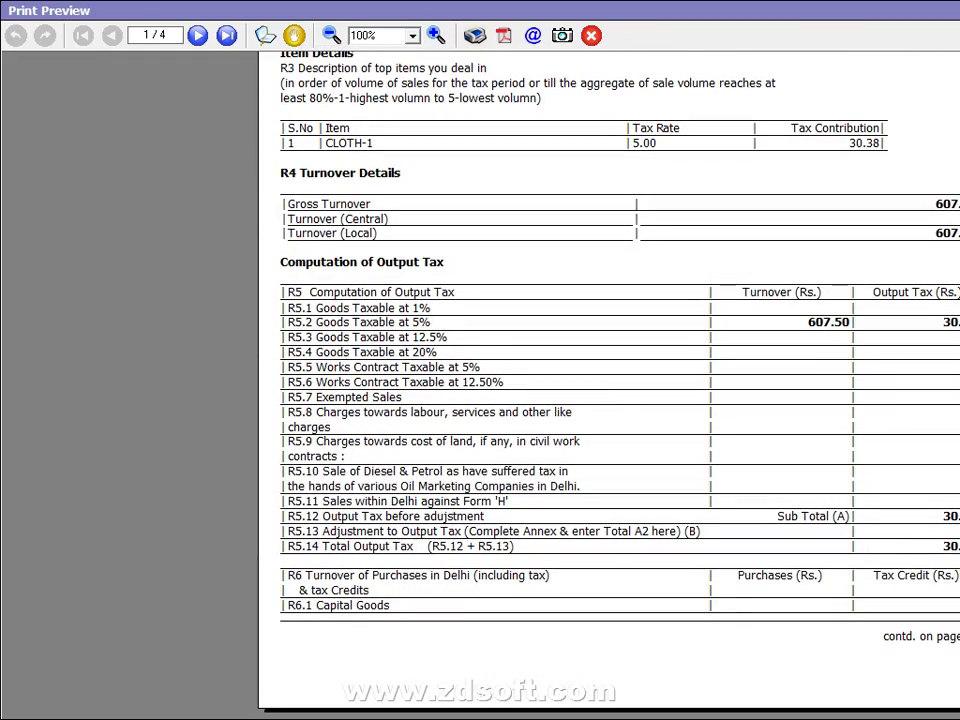
click(198, 36)
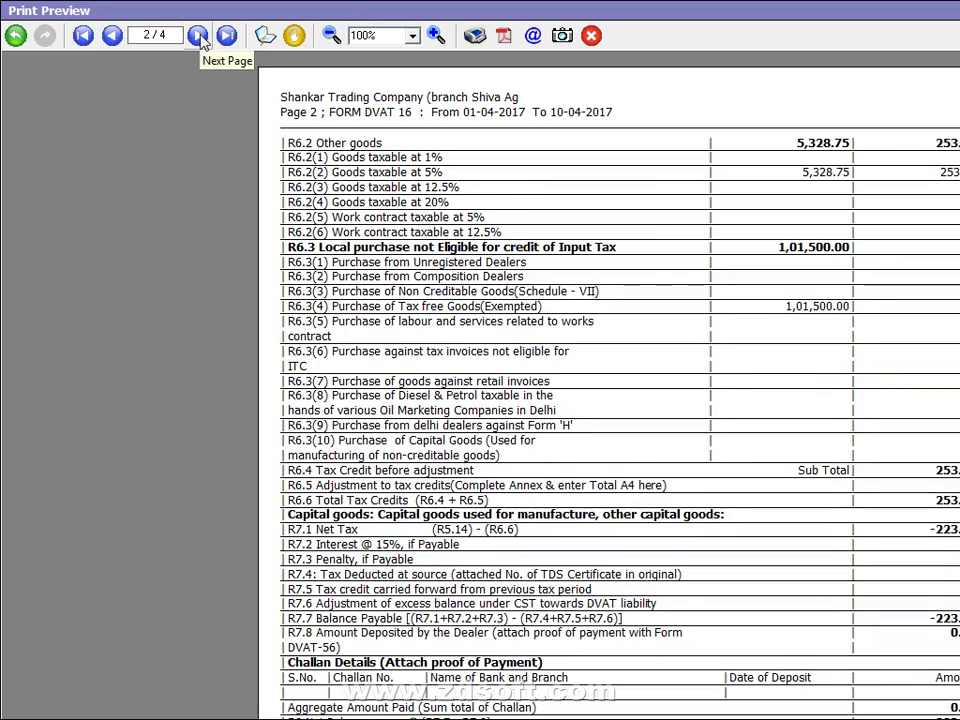
click(198, 36)
click(198, 36)
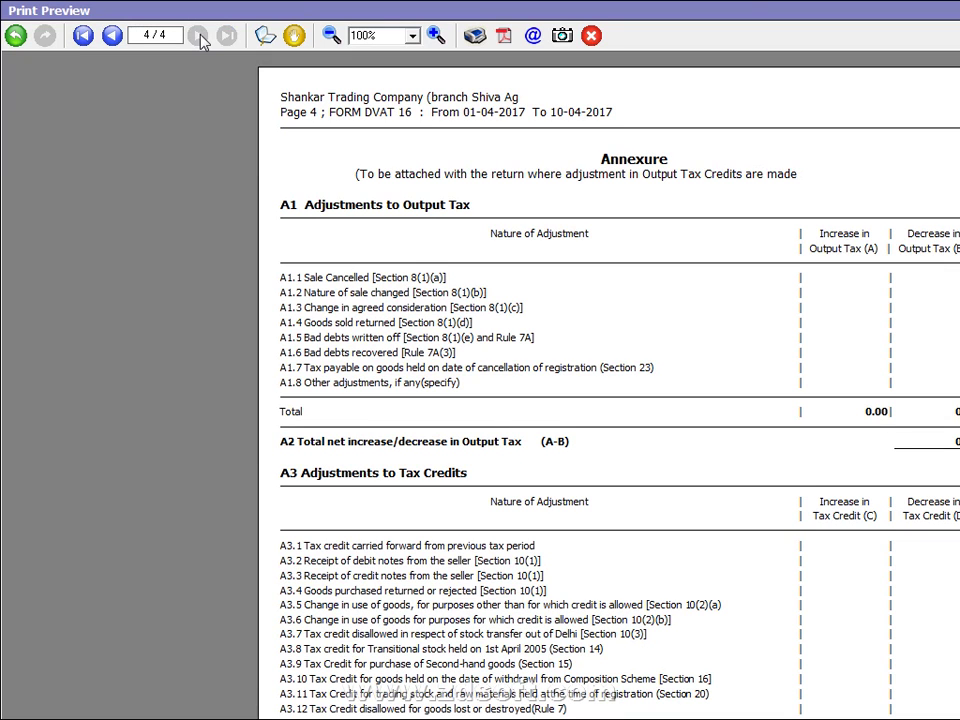
key(Escape)
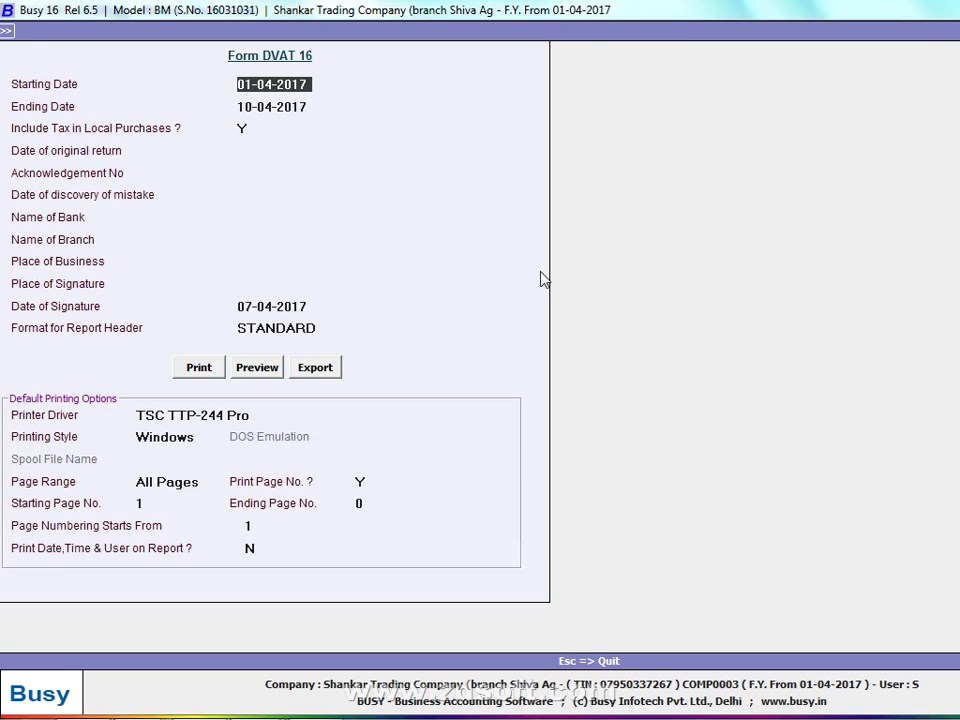
Open Annexure-2A in the new April 2016 format with a quarterly period
key(Escape)
key(Escape)
key(Escape)
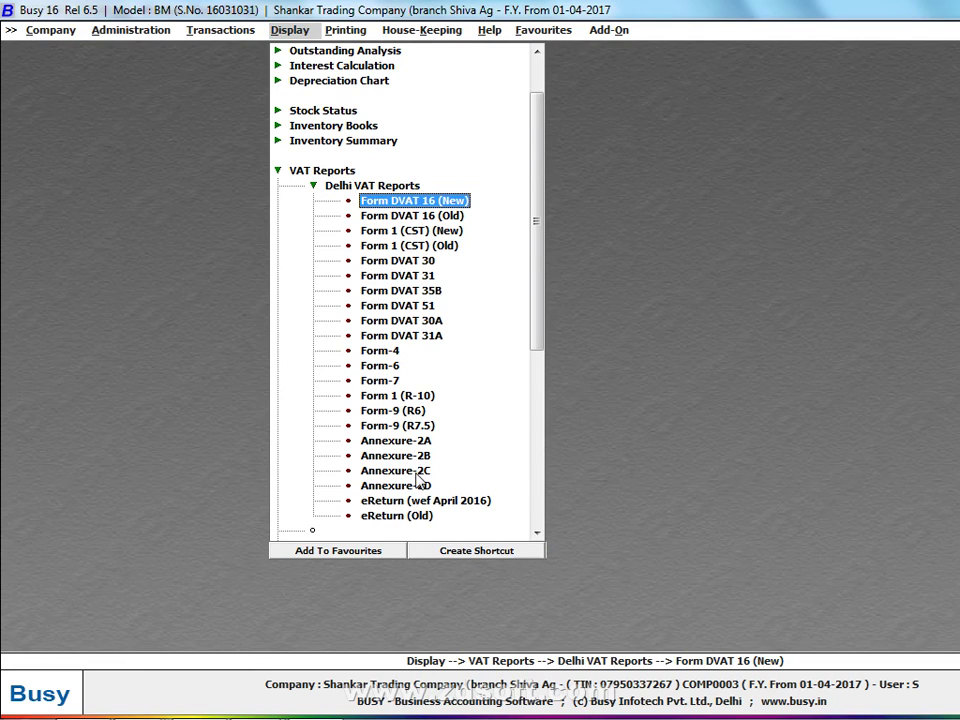
click(425, 441)
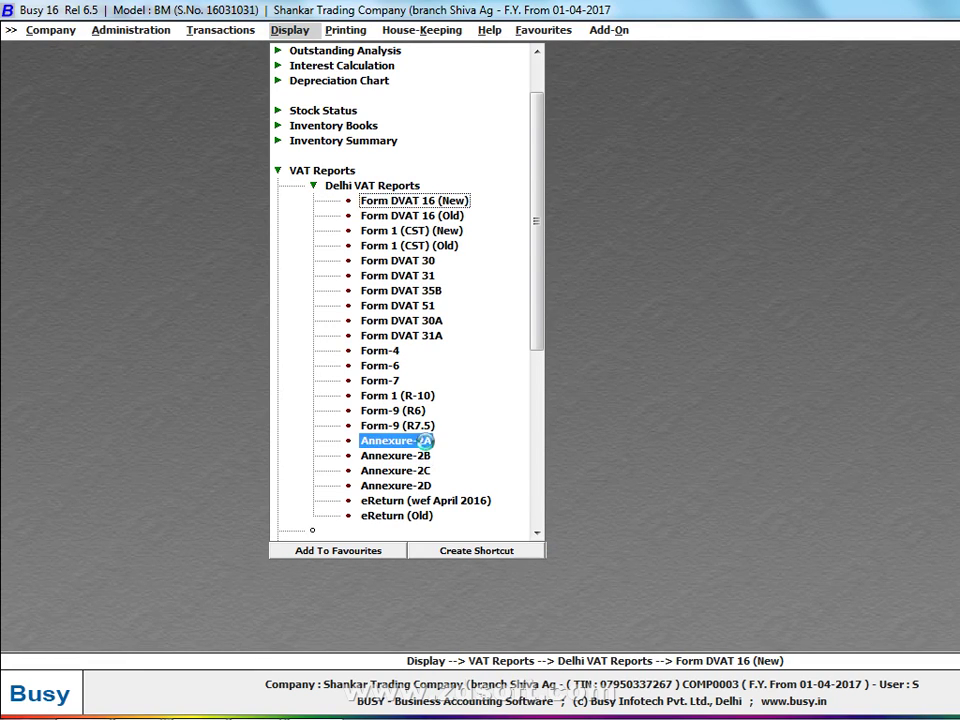
click(555, 401)
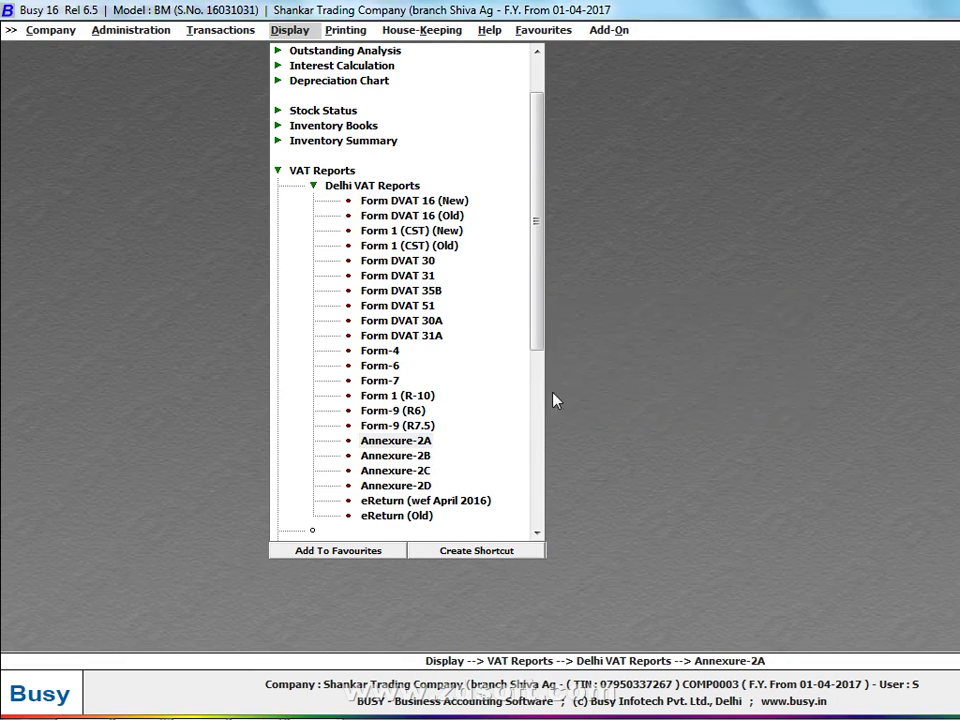
click(798, 308)
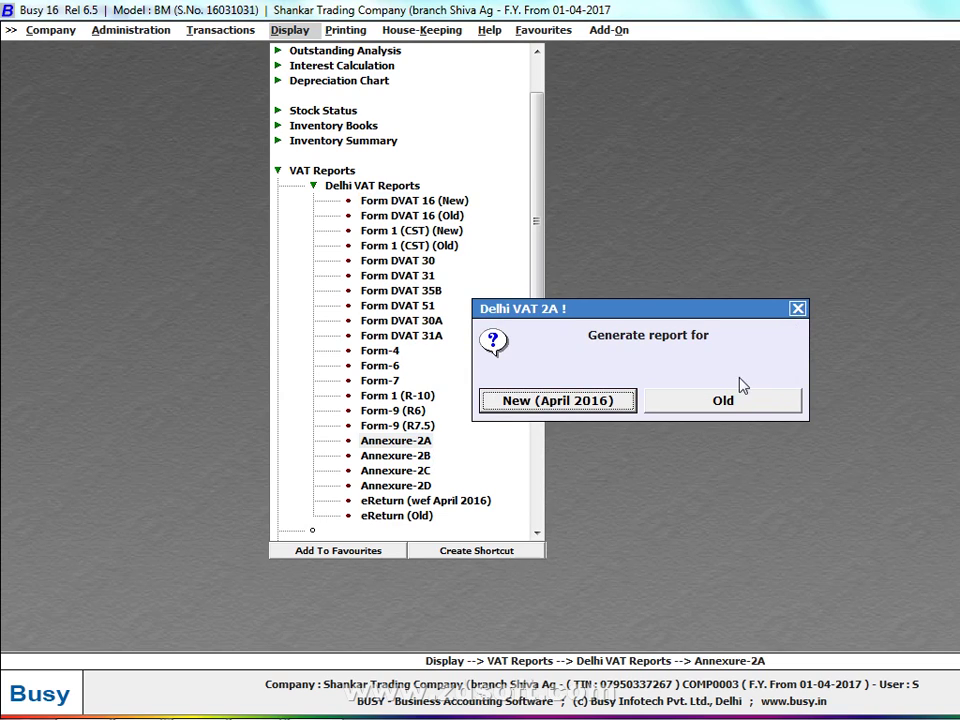
click(558, 404)
click(585, 401)
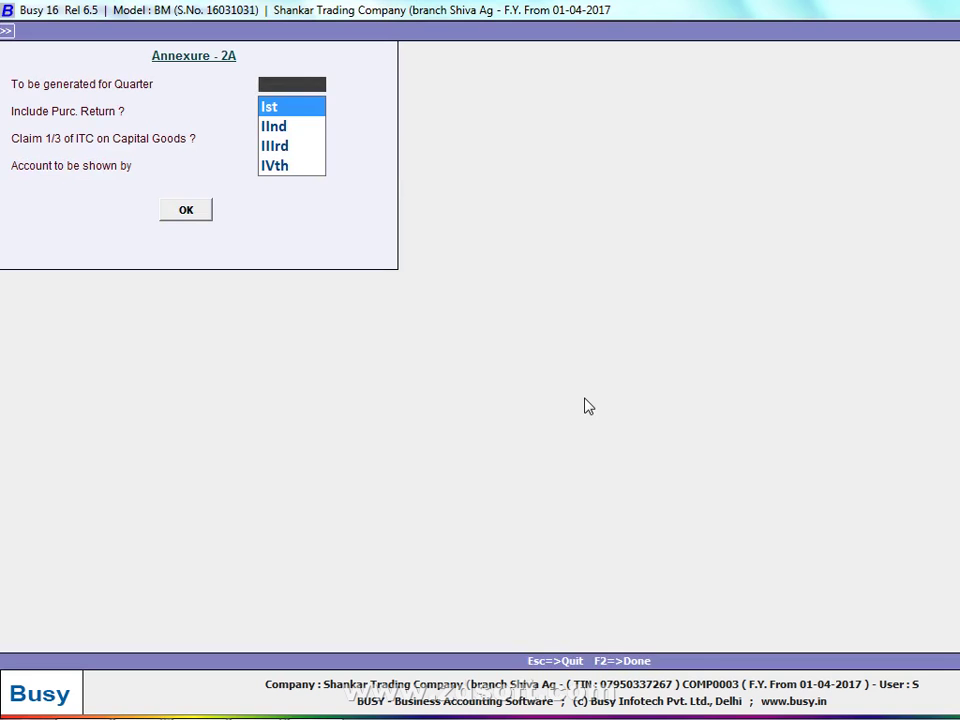
Generate the Quarter Ist Annexure-2A, scroll across to its tax columns, then close it
key(Return)
key(Return)
key(Return)
key(Return)
key(Return)
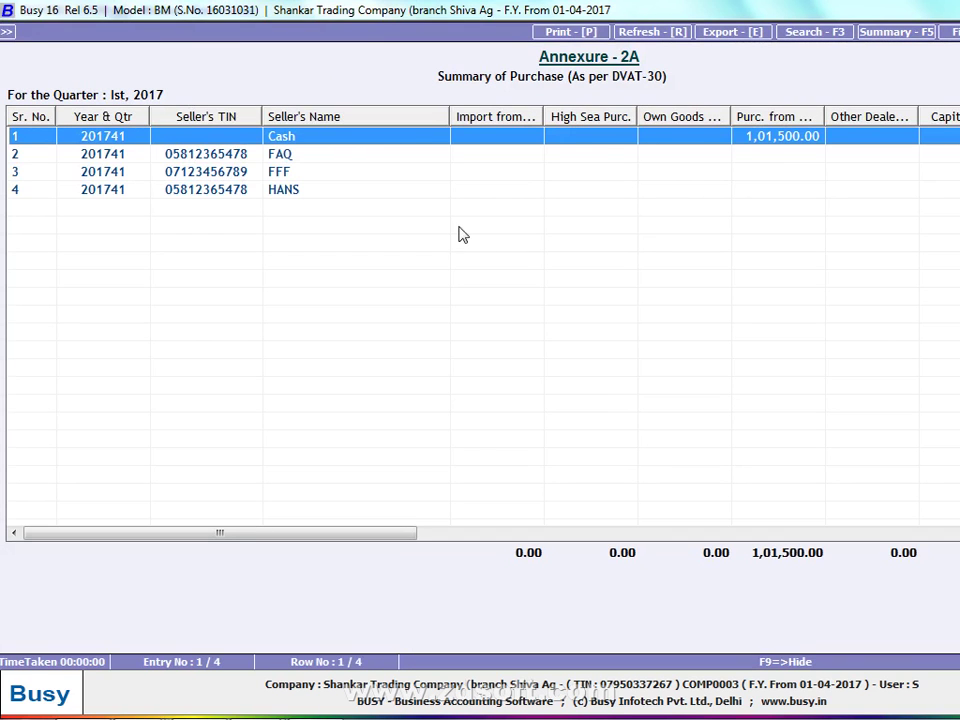
drag(311, 534, 945, 534)
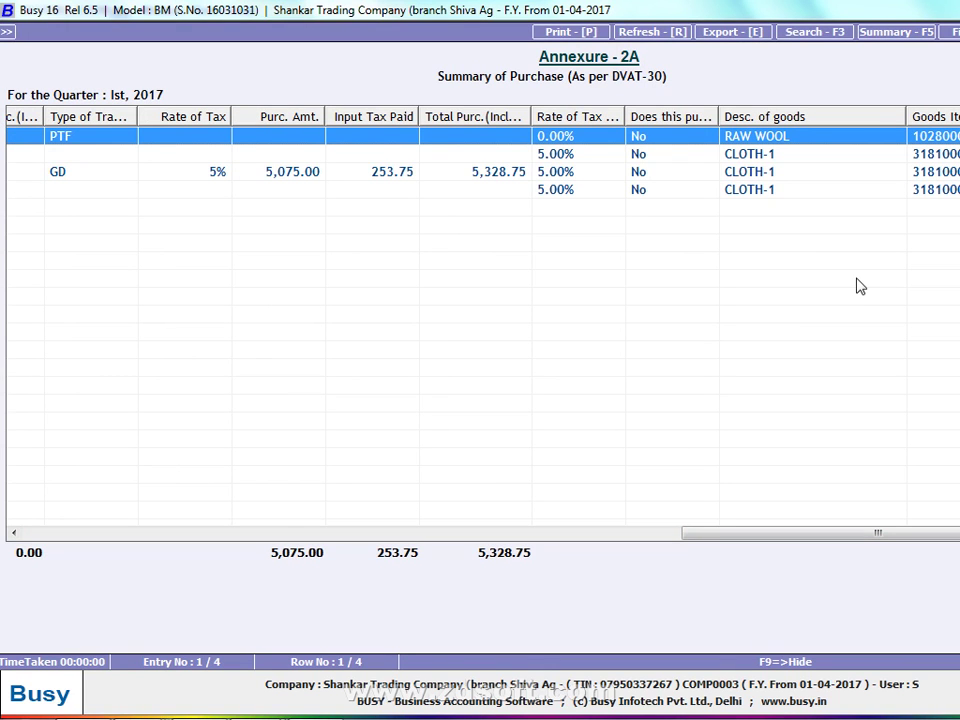
key(Escape)
key(Escape)
key(Escape)
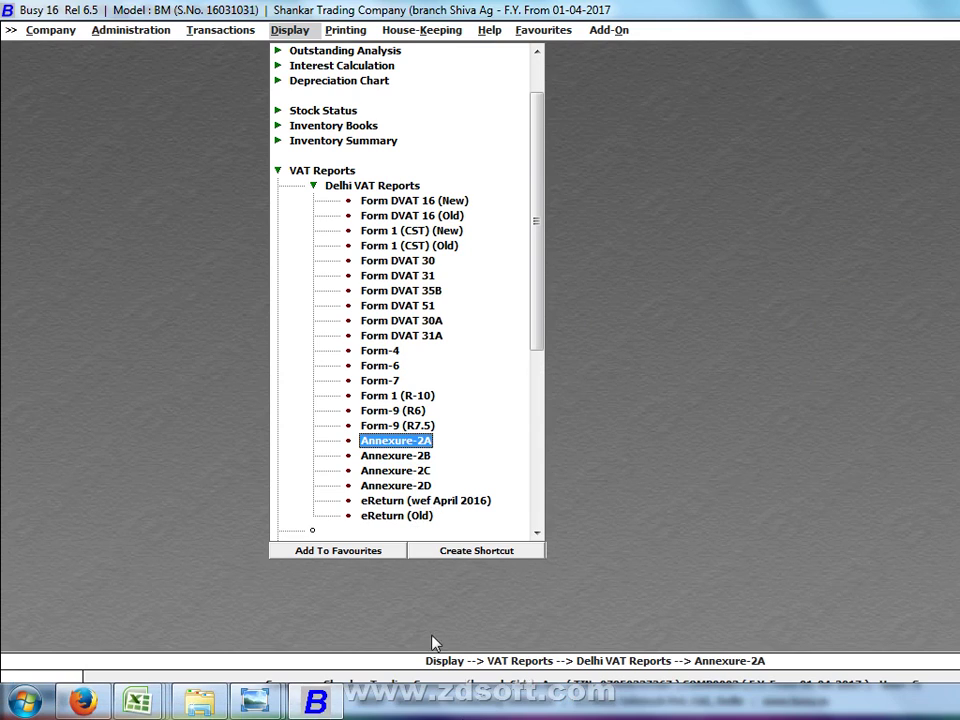
Show the desktop, reposition the Dvat shortcut, then restore the Trade and Taxes website in Firefox
right_click(492, 702)
click(578, 596)
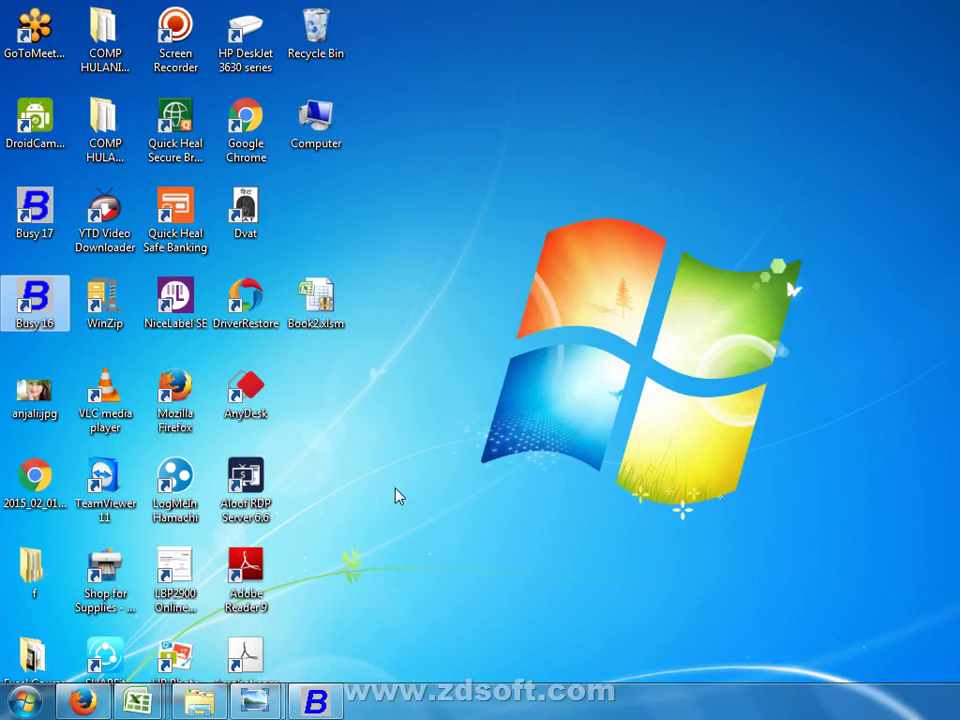
drag(245, 206, 765, 216)
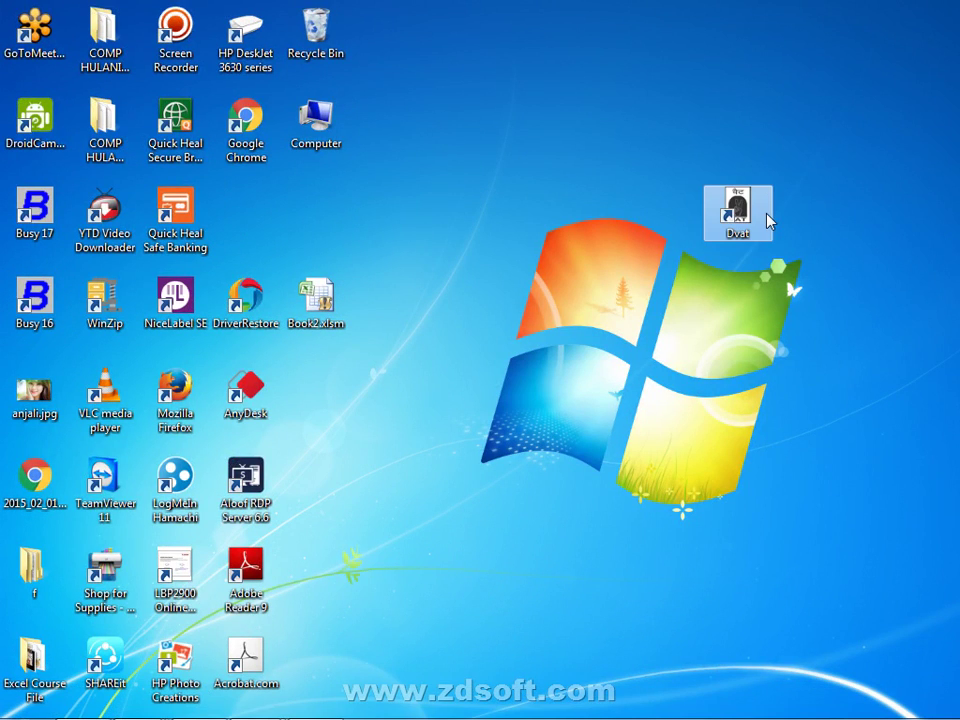
drag(642, 151, 959, 459)
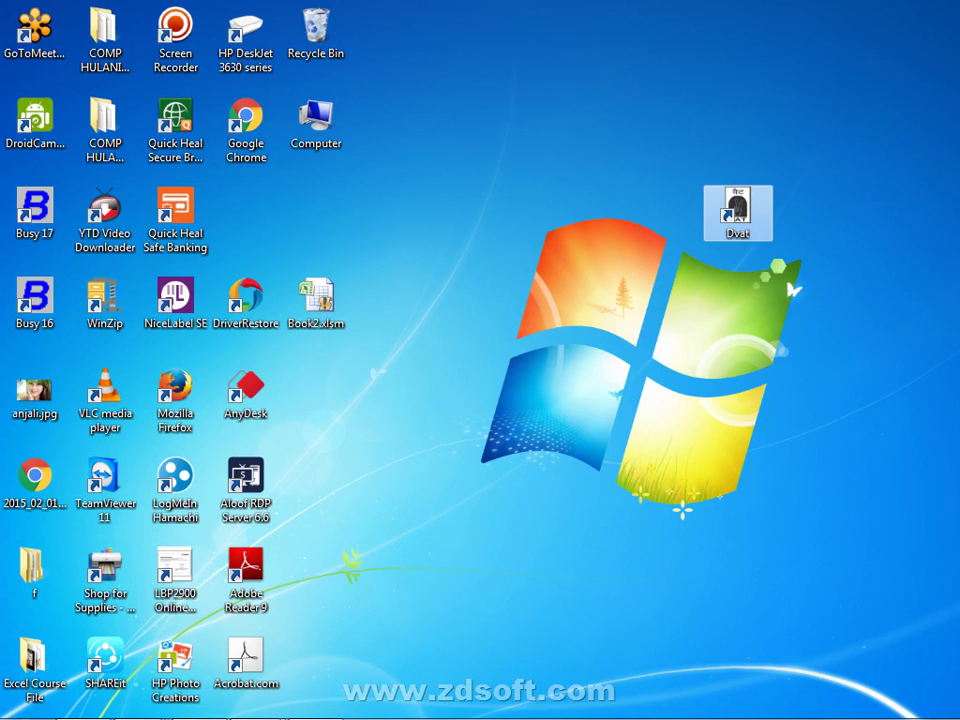
click(657, 235)
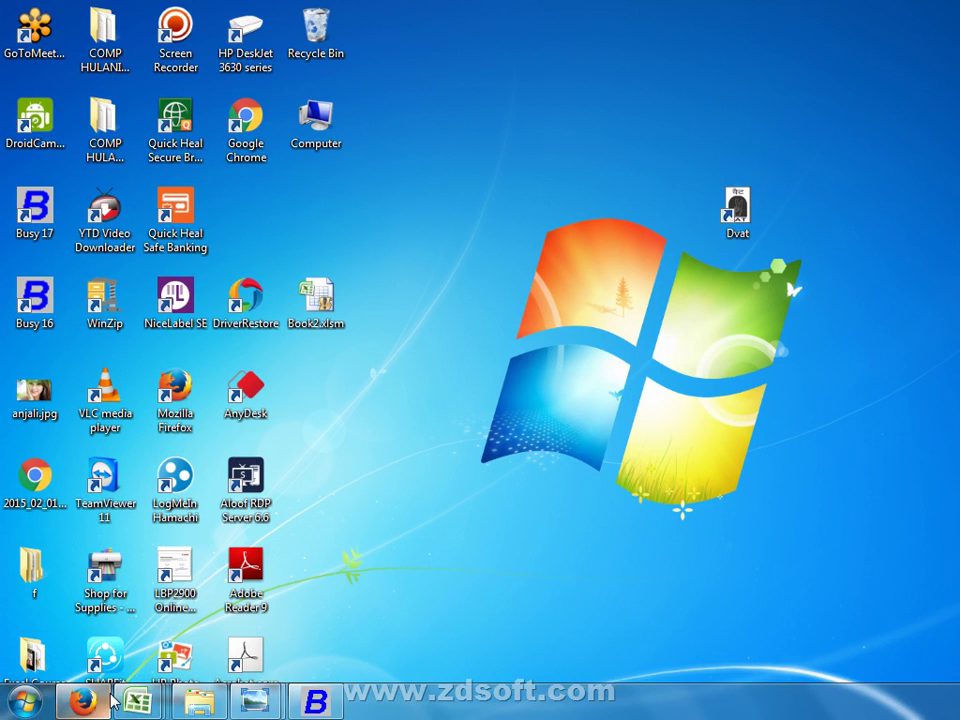
mouse_move(112, 697)
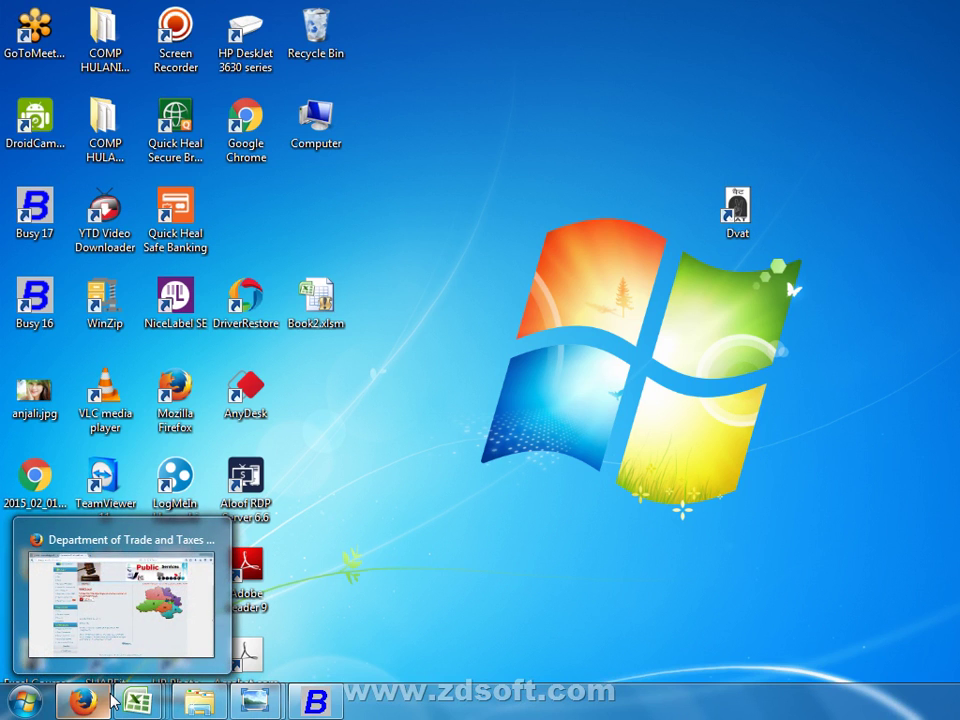
click(112, 700)
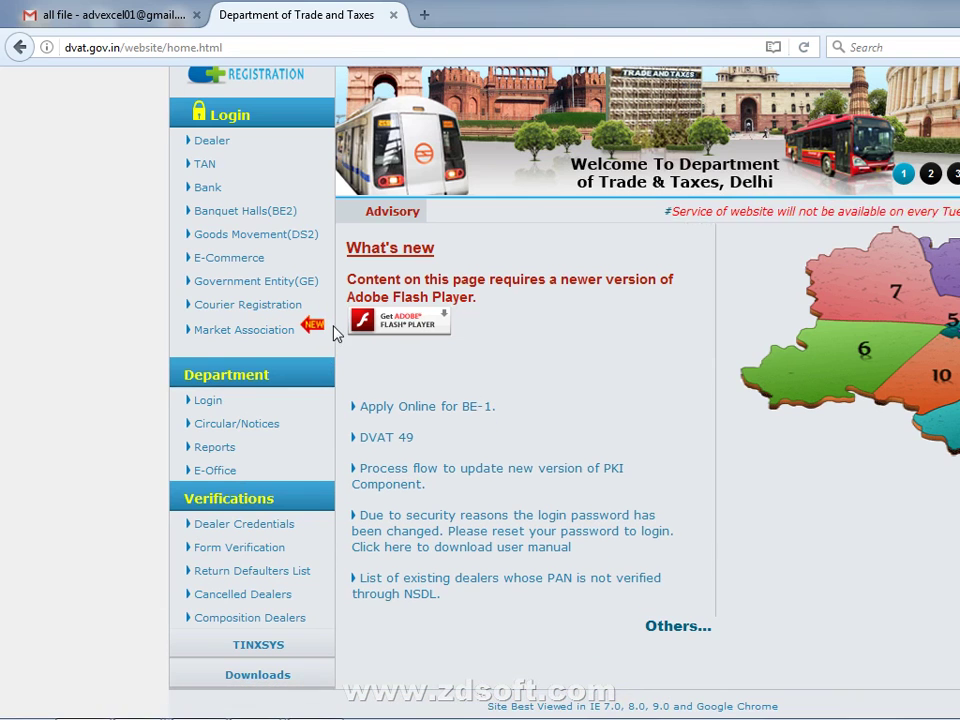
Open the Downloads section of the dvat.gov.in website
click(233, 688)
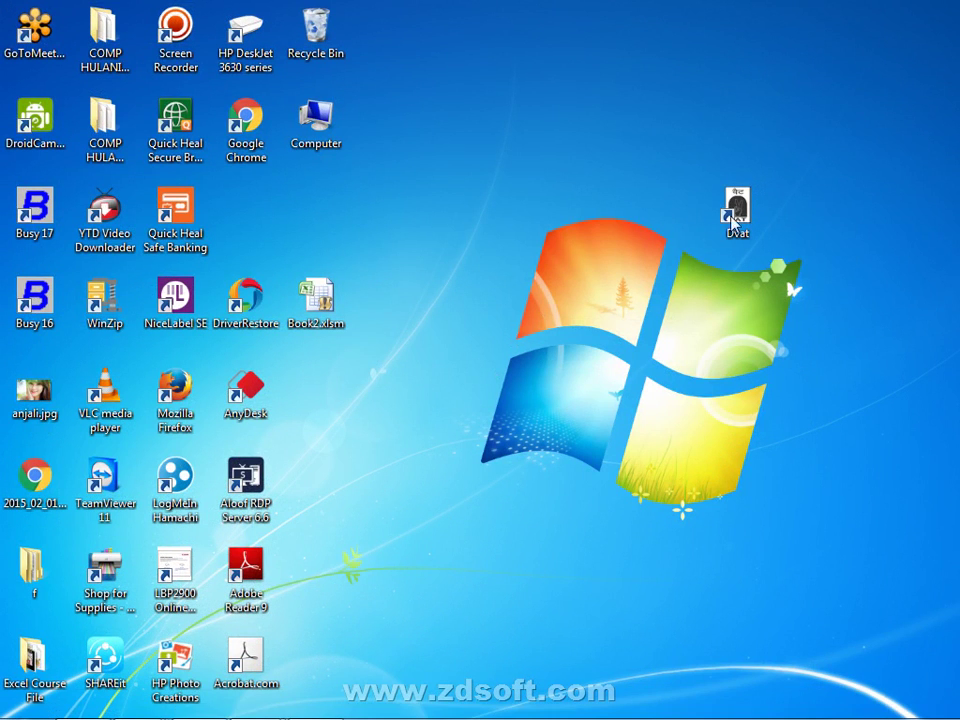
Request Properties for the Dvat desktop shortcut, which leaves Windows Explorer not responding
right_click(737, 236)
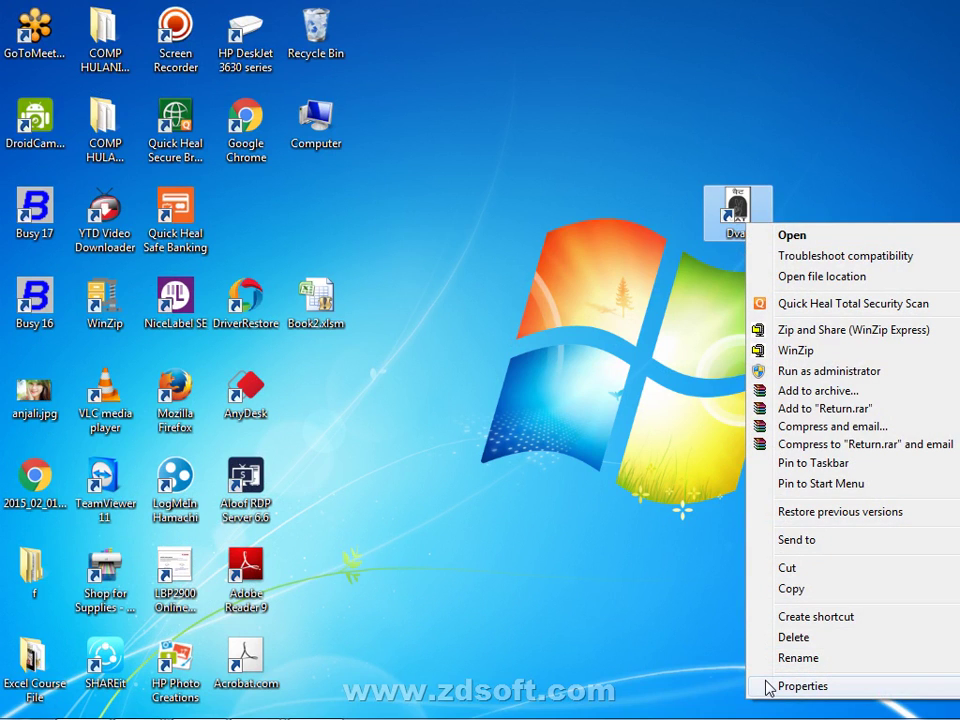
click(790, 686)
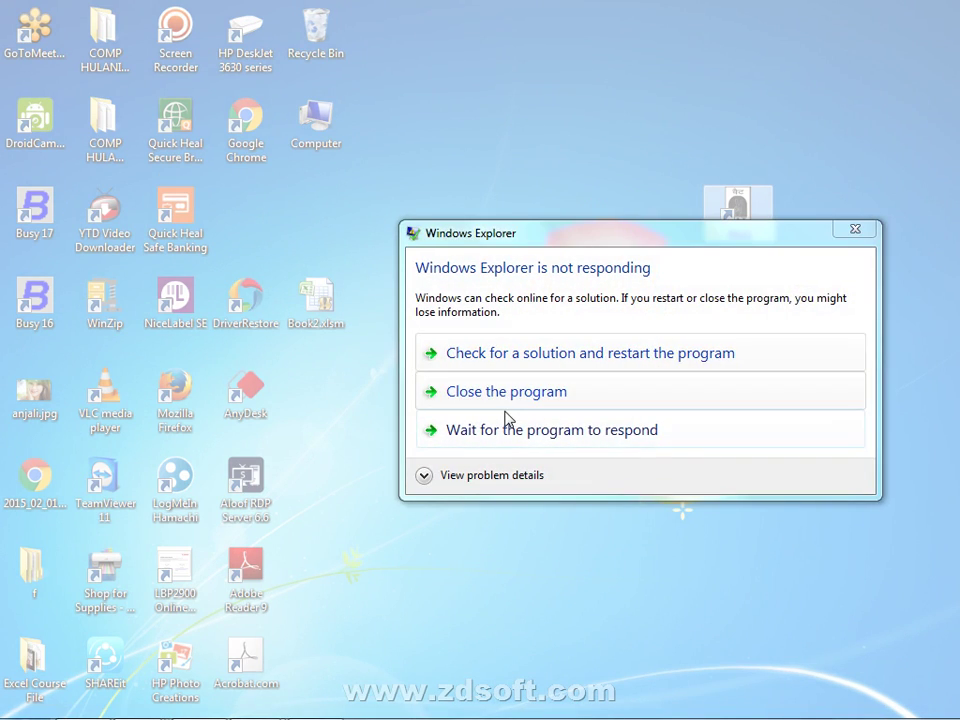
Close the unresponsive Windows Explorer so the desktop reloads its shortcuts, including Dvat
click(520, 401)
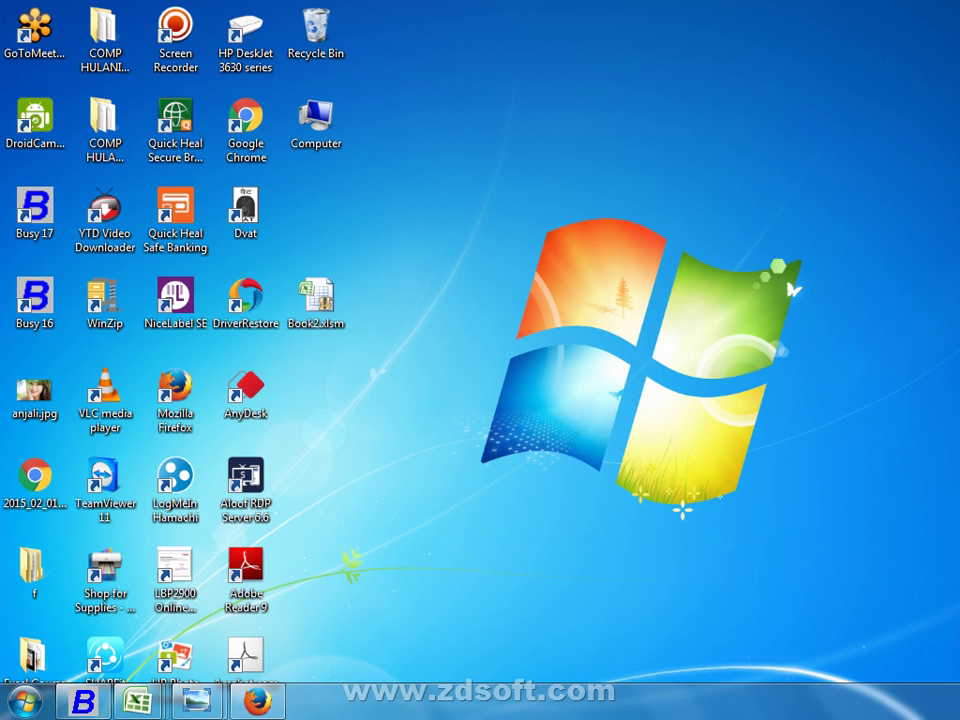
double_click(318, 133)
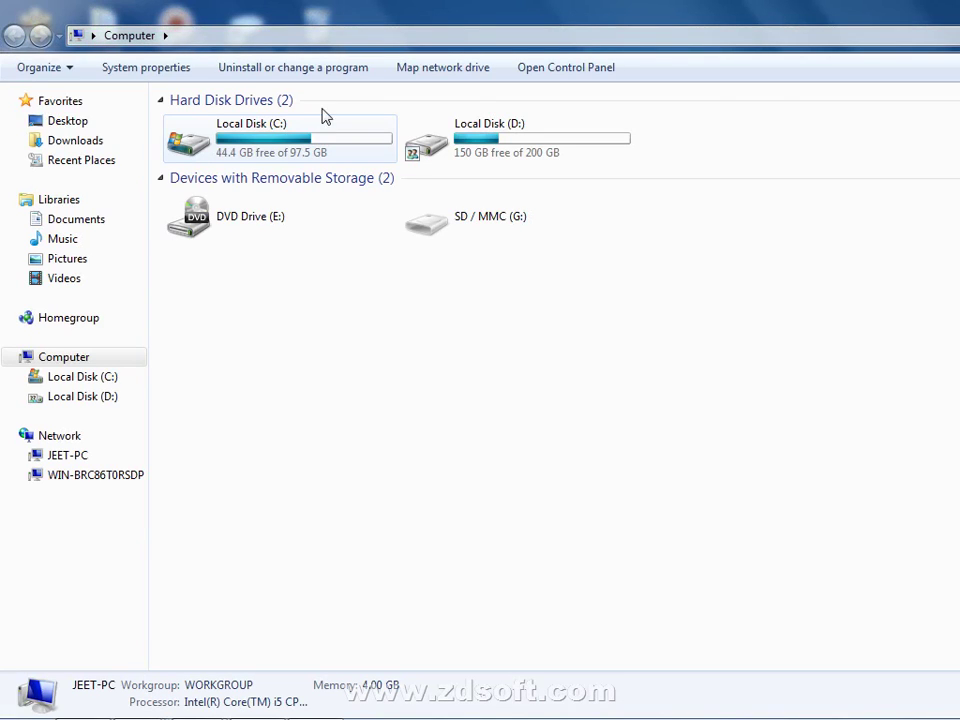
click(62, 279)
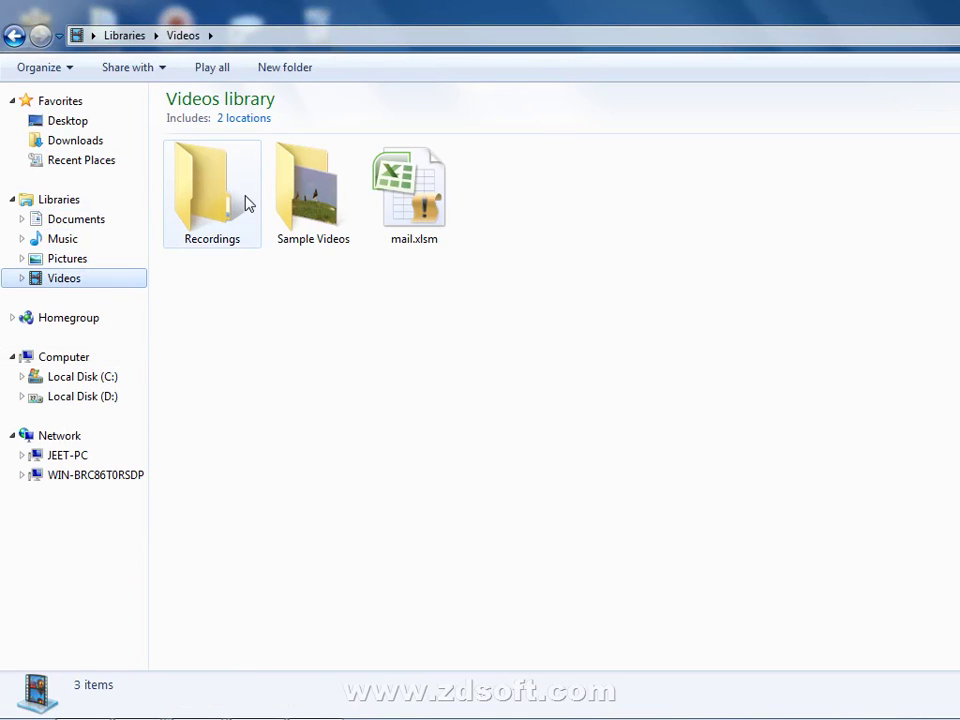
double_click(222, 211)
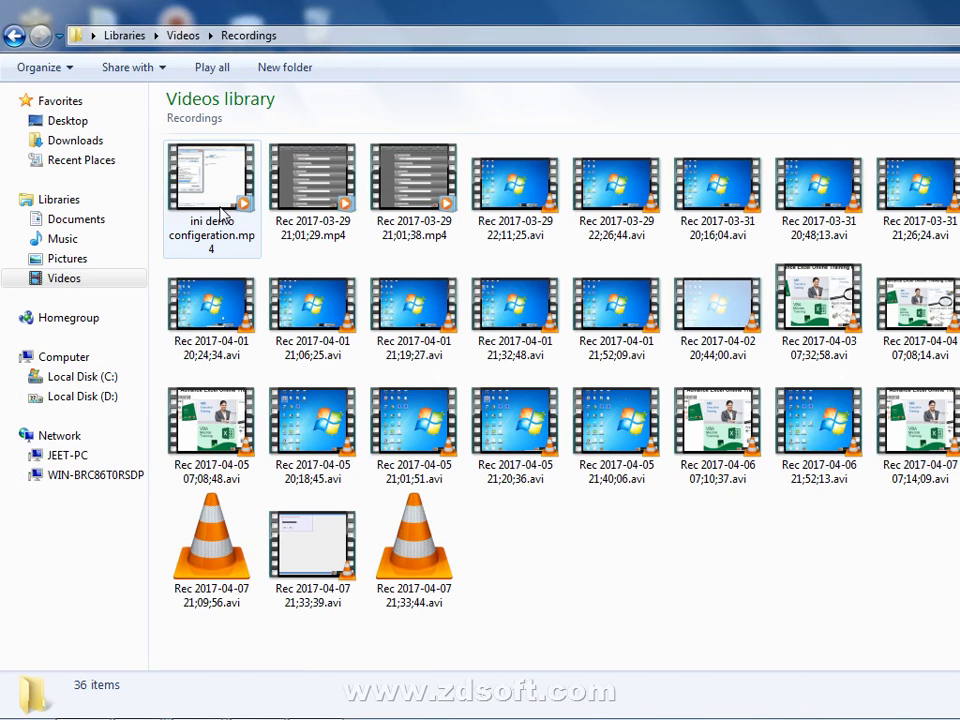
click(448, 587)
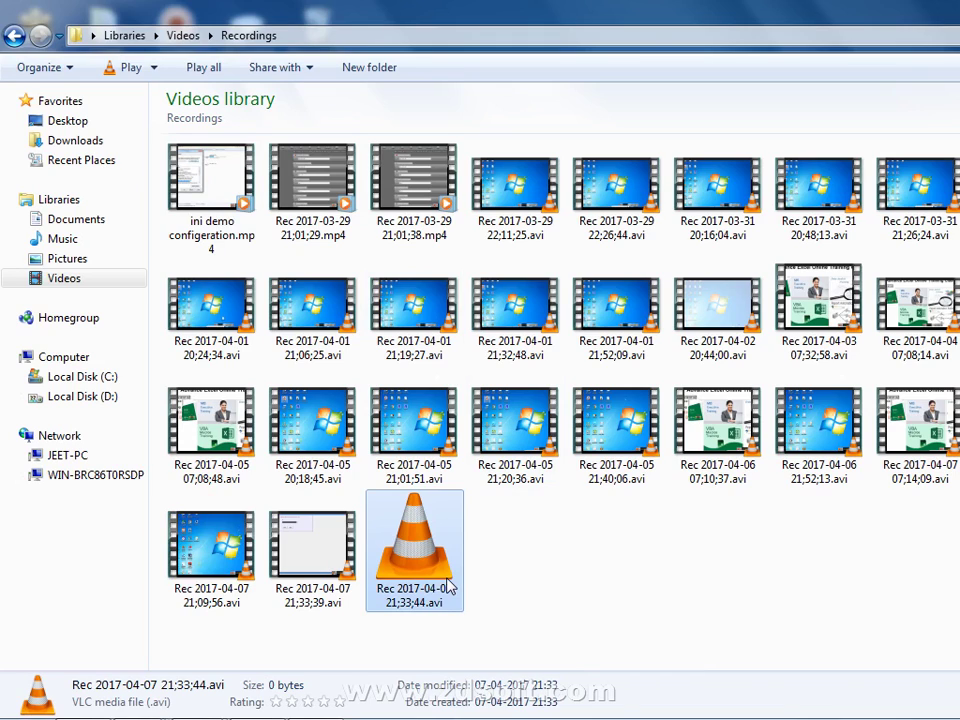
double_click(448, 587)
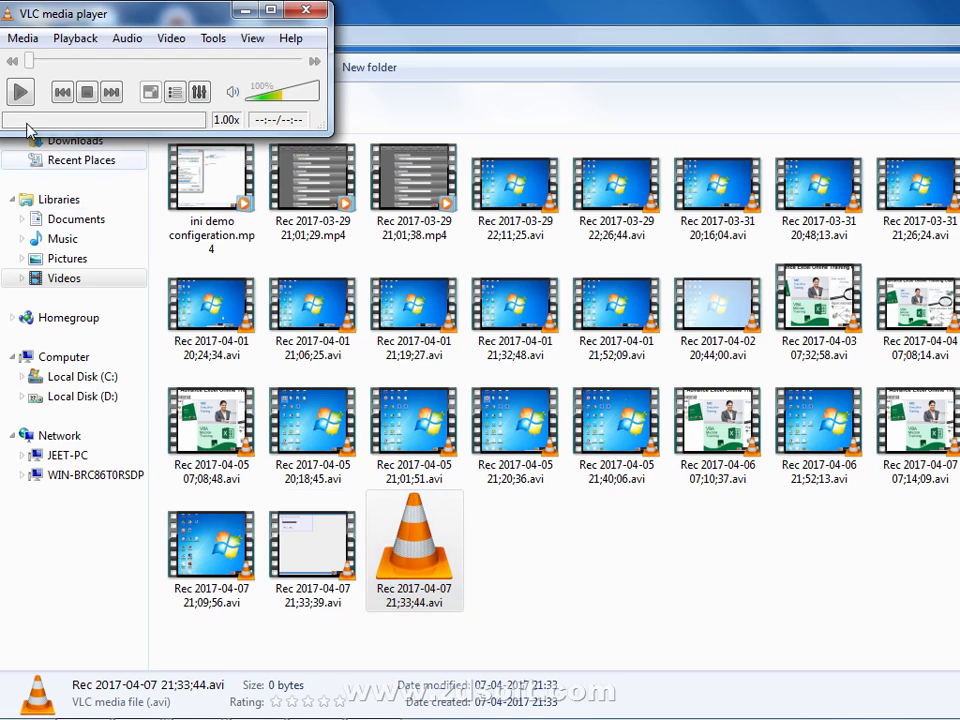
click(21, 92)
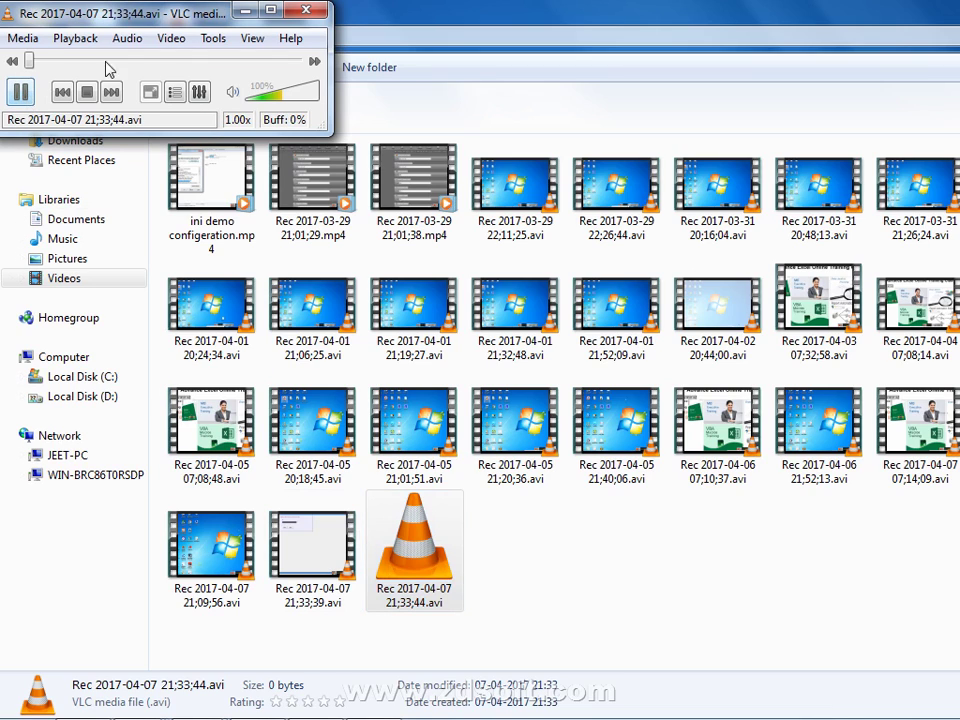
click(306, 12)
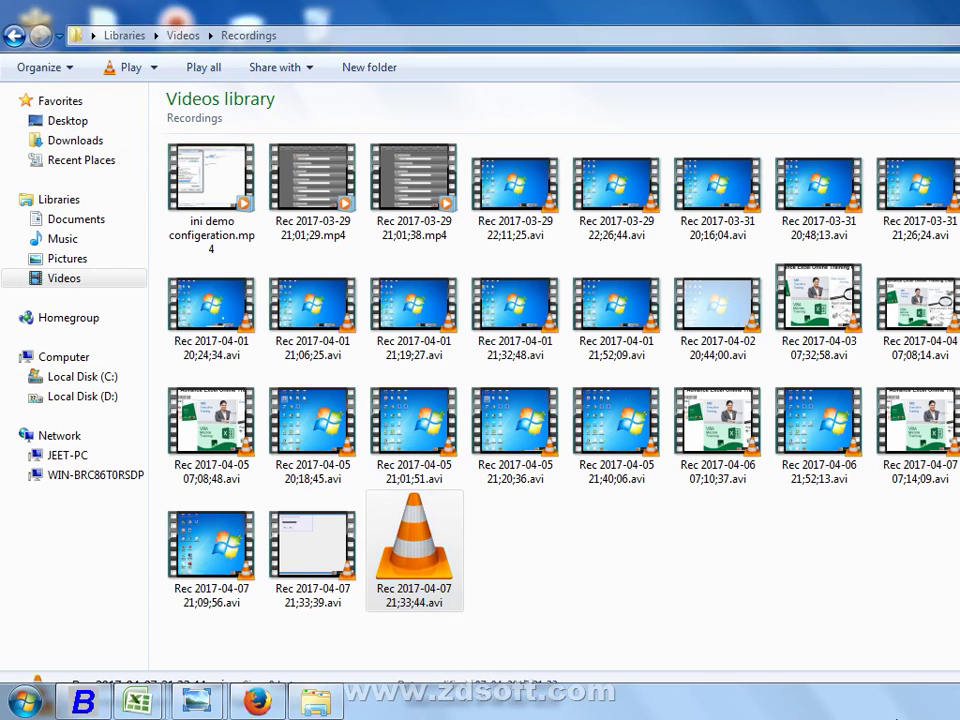
Show and refresh the desktop, then launch Screen Recorder
right_click(503, 708)
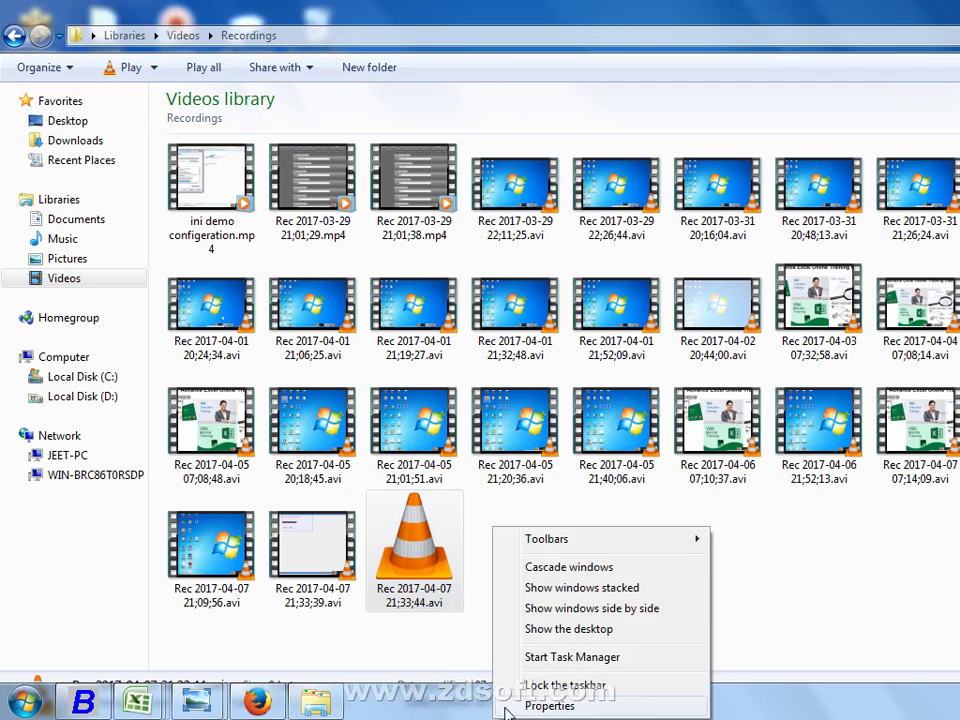
click(555, 629)
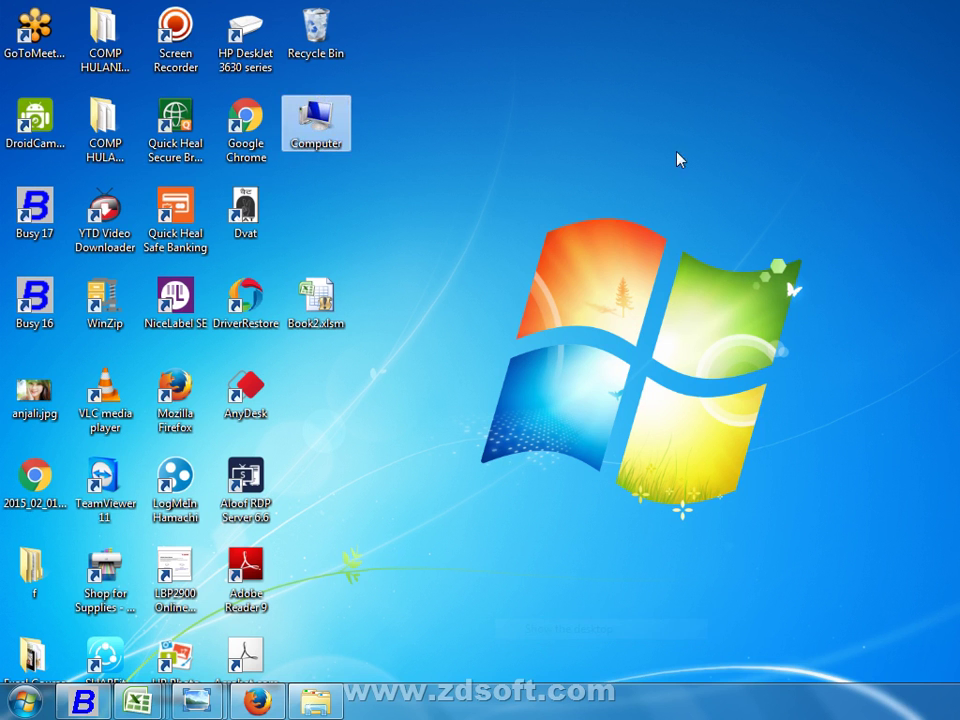
right_click(696, 88)
click(744, 140)
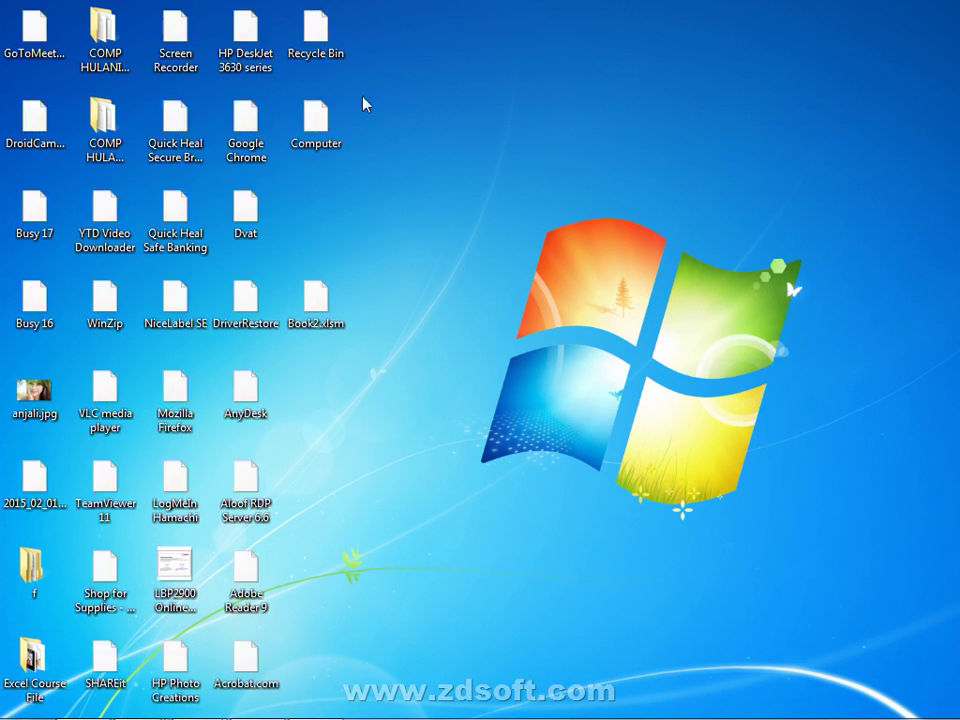
double_click(170, 32)
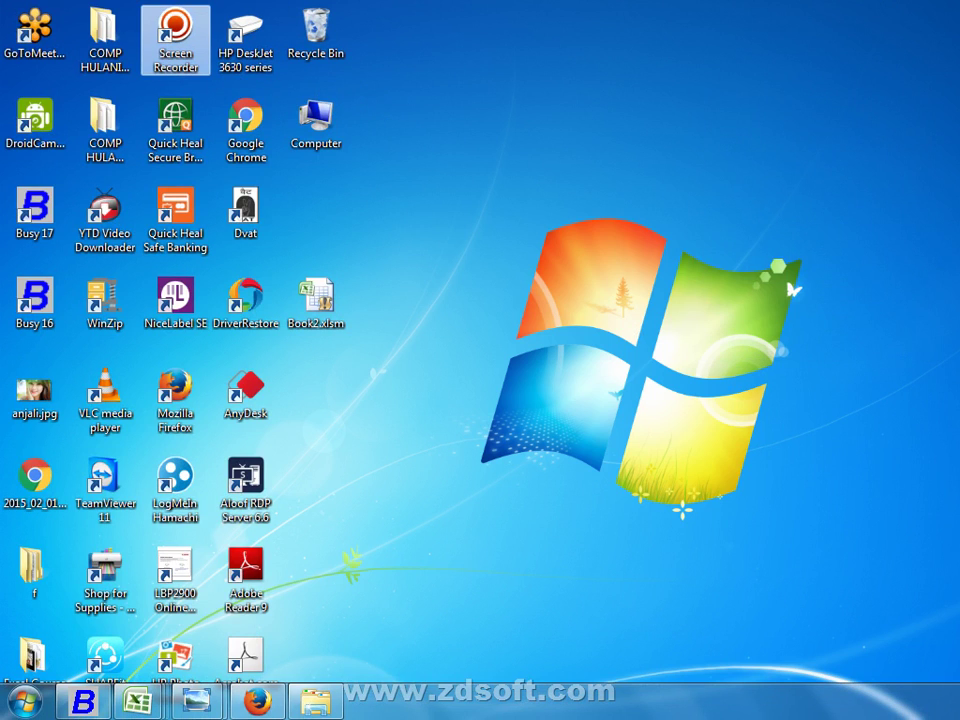